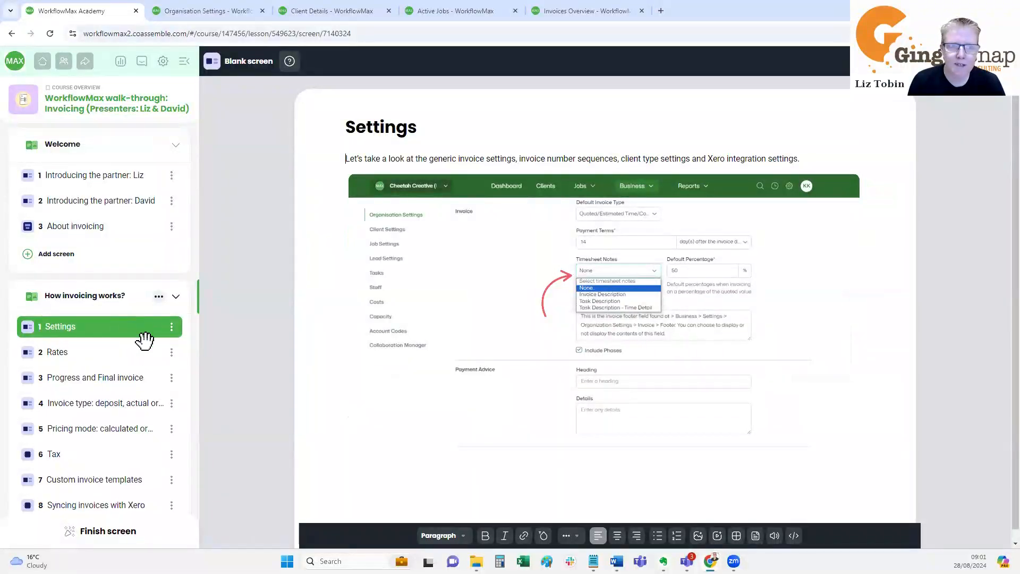
# Review the Task Invoice Rate options in the Job section of Organisation Settings, keeping Task Billable Rate selected
pyautogui.click(199, 11)
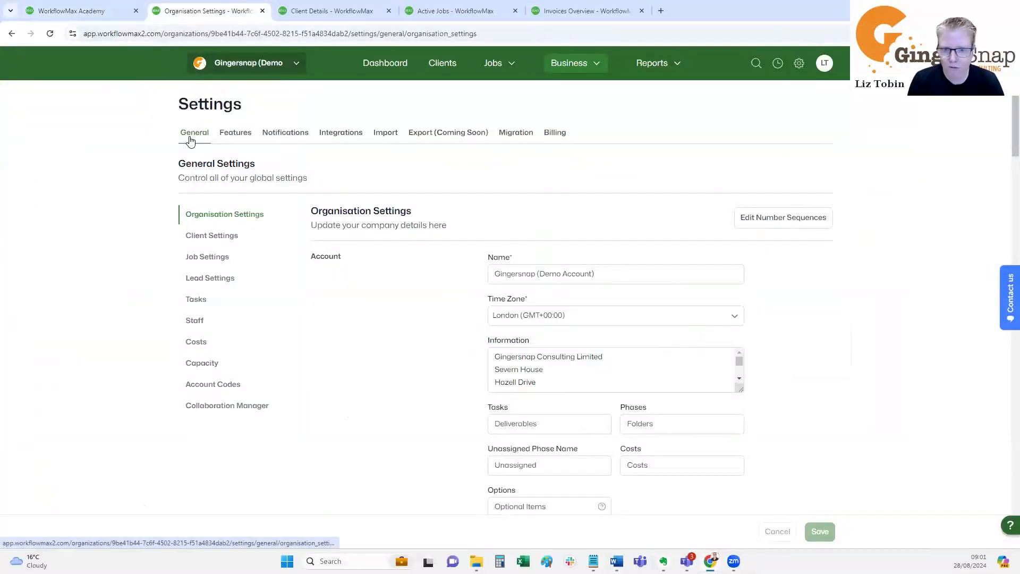
pyautogui.scroll(-8, 428, 301)
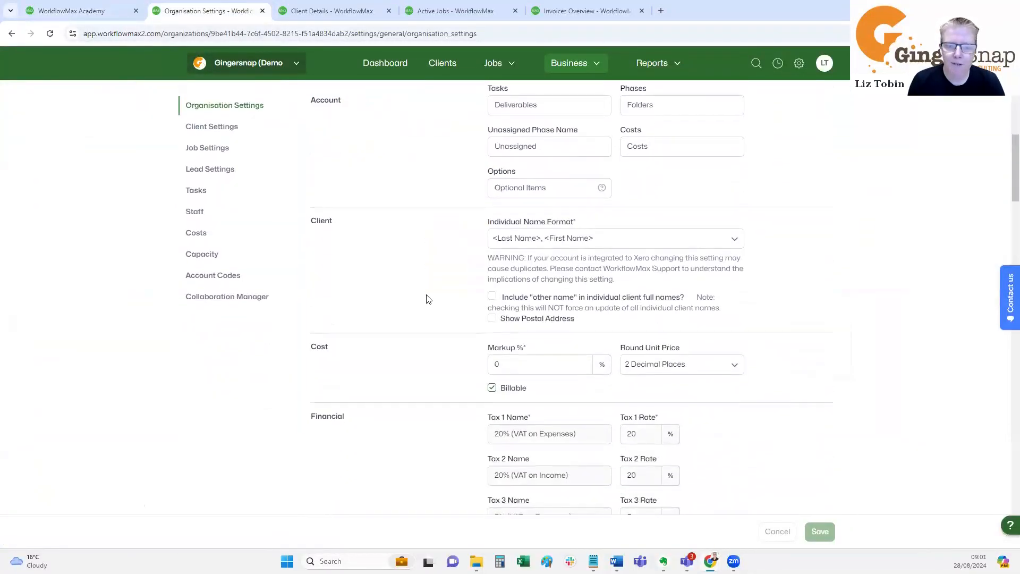
pyautogui.scroll(-12, 425, 297)
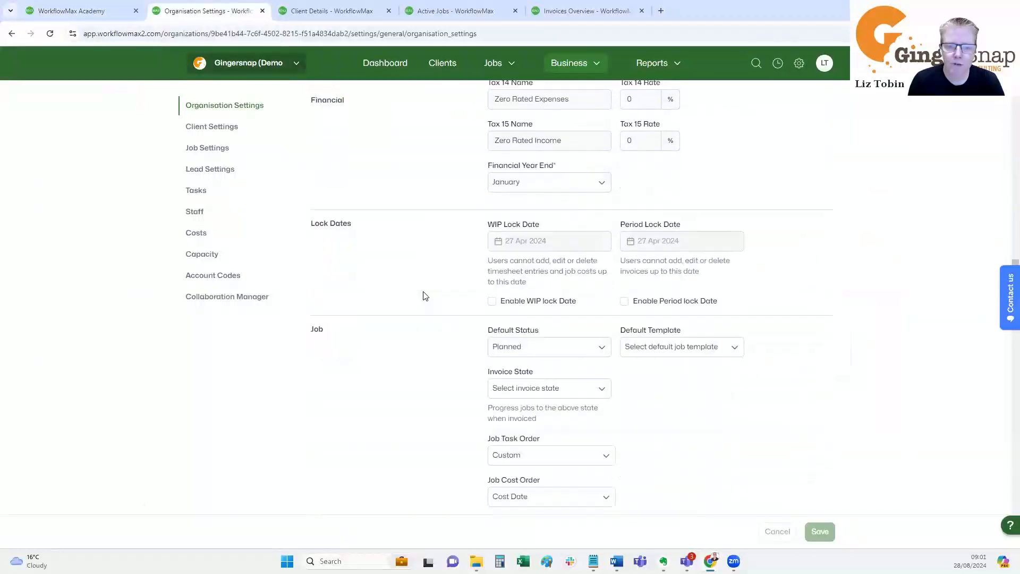
pyautogui.scroll(-3, 423, 293)
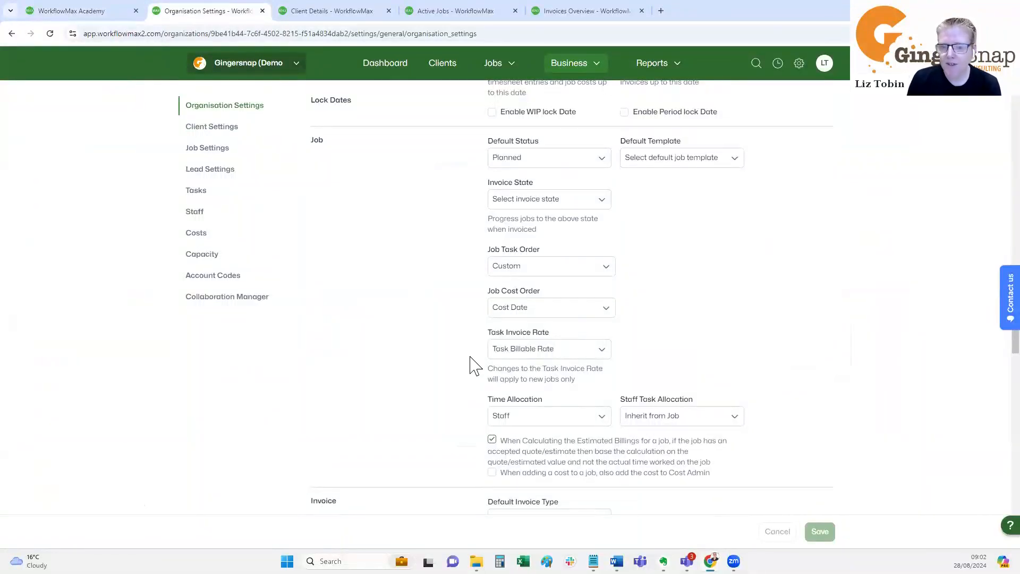
pyautogui.click(529, 352)
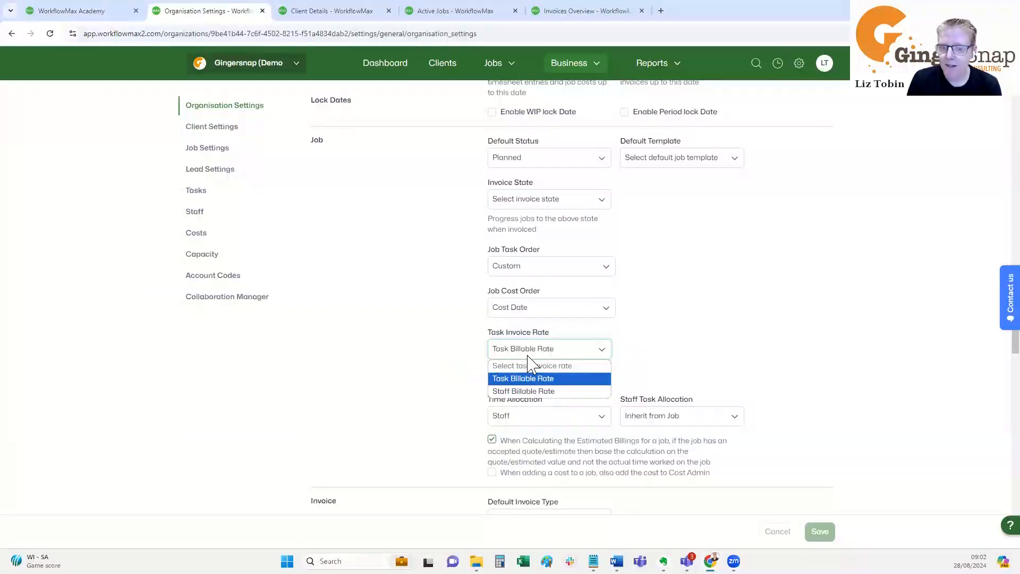
pyautogui.click(519, 378)
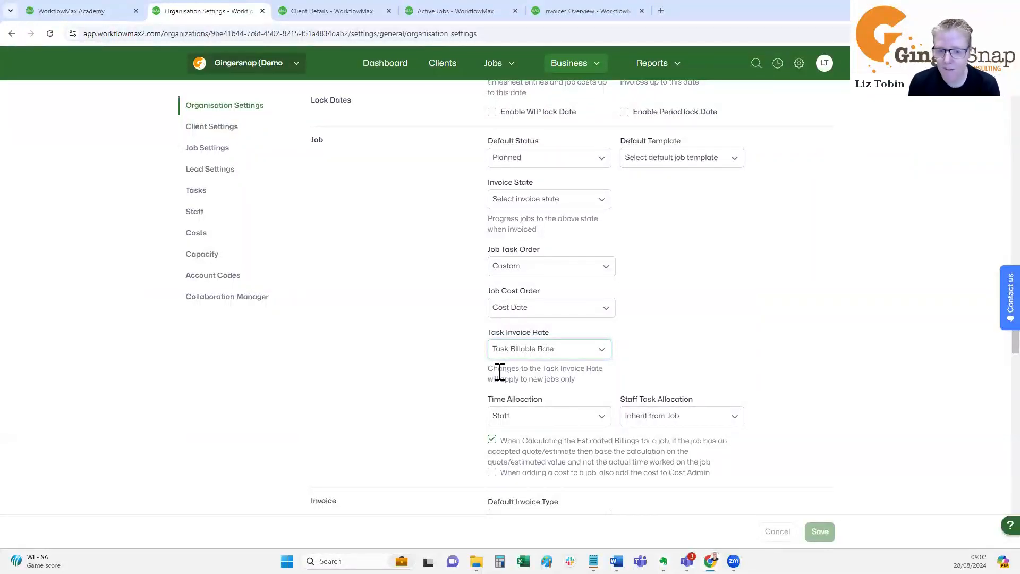
pyautogui.click(594, 356)
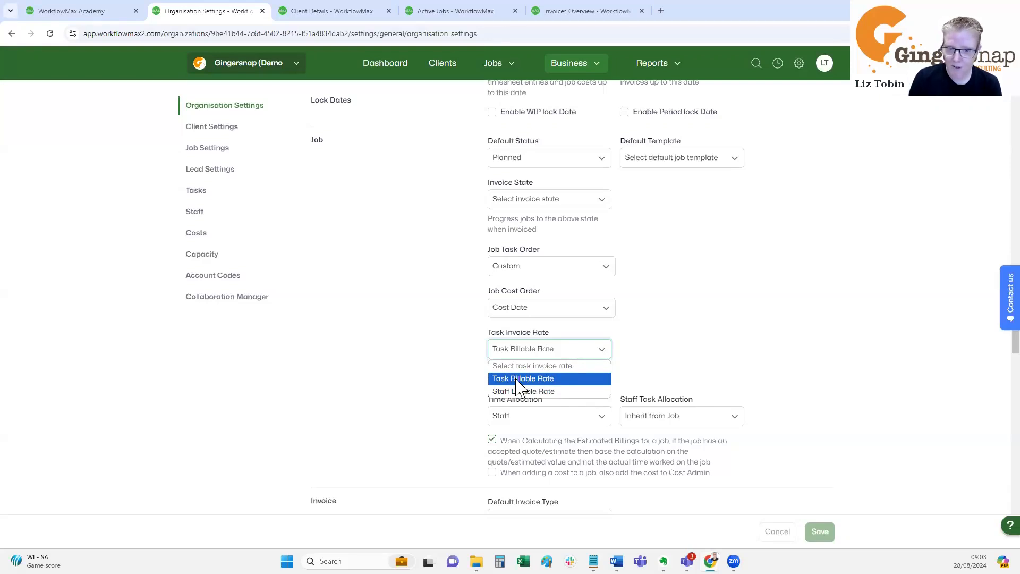
pyautogui.click(499, 378)
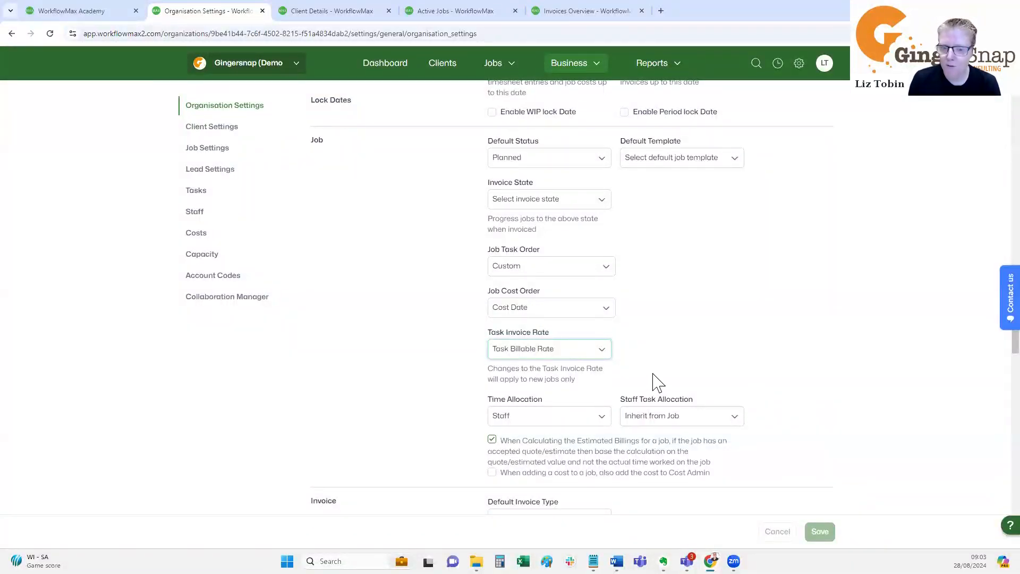
# Try Actual Time/Costs as the Default Invoice Type and restore Quoted/Estimated Time/Costs
pyautogui.scroll(-1, 713, 348)
pyautogui.scroll(-3, 711, 346)
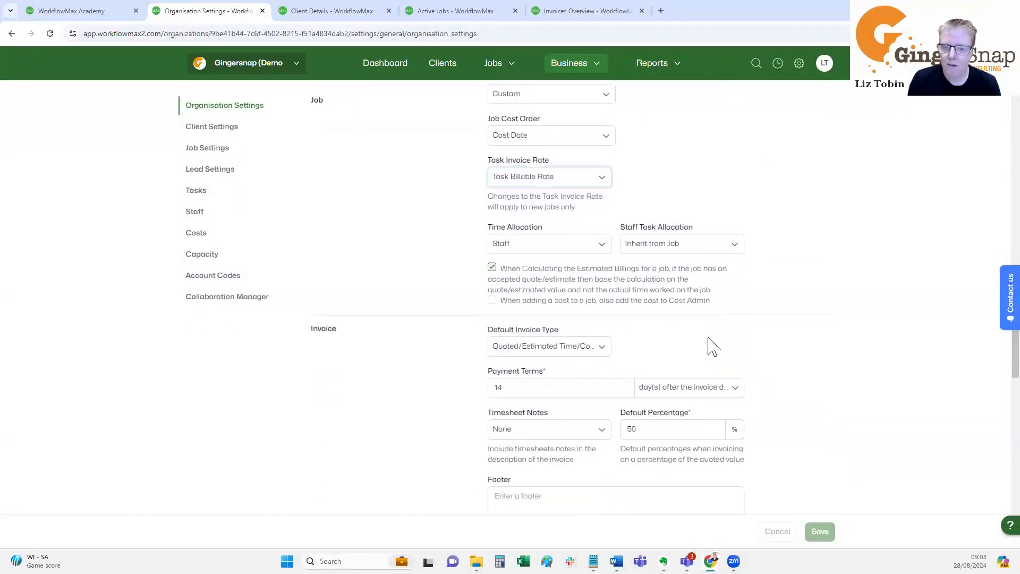
pyautogui.scroll(-2, 457, 365)
pyautogui.scroll(3, 456, 356)
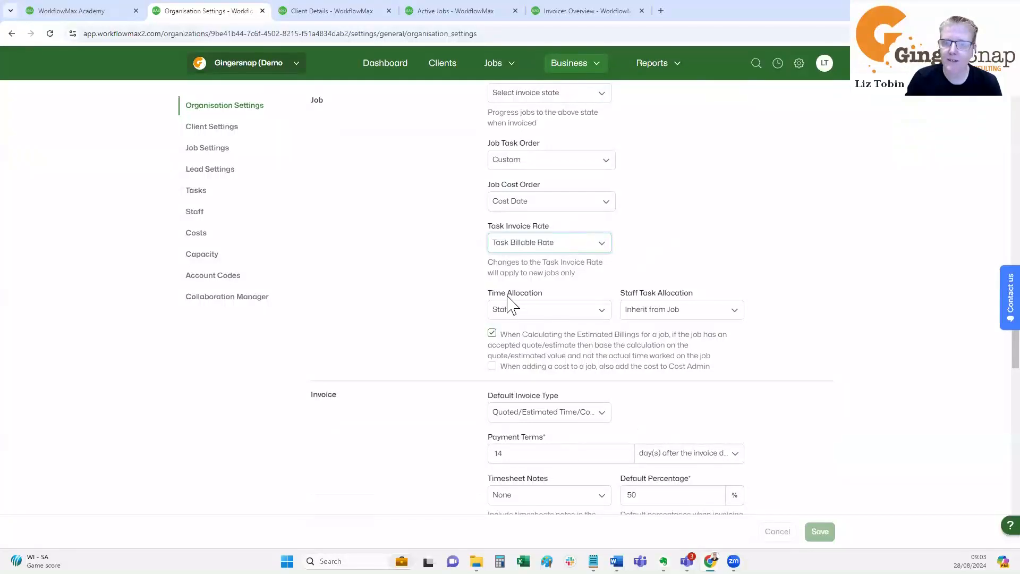
pyautogui.scroll(-3, 508, 304)
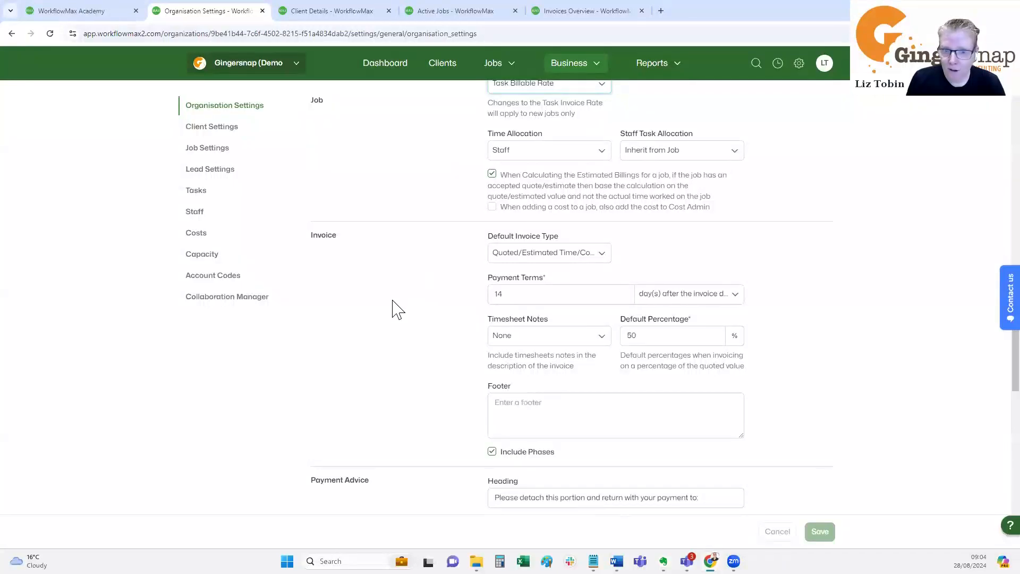
pyautogui.click(595, 257)
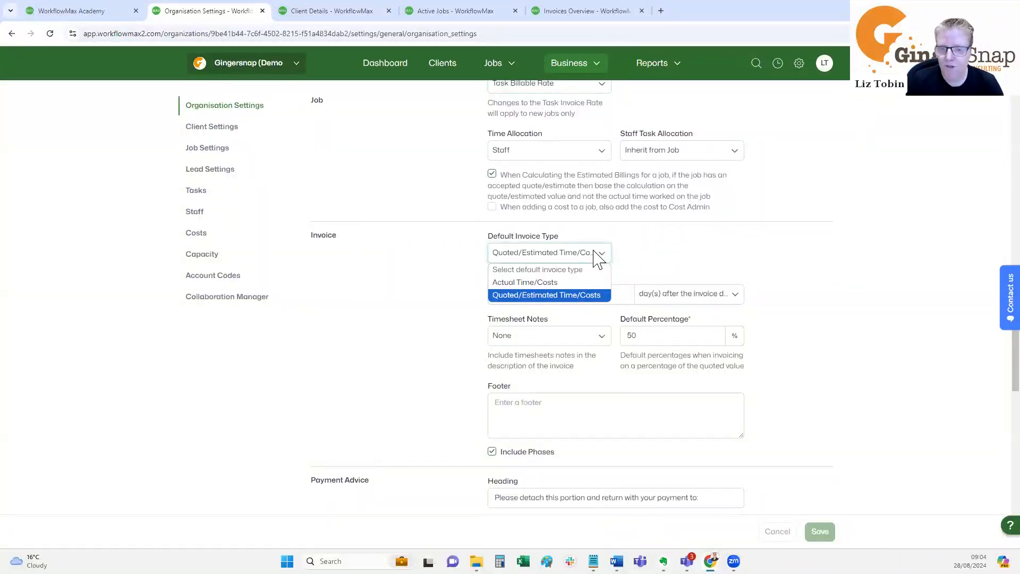
pyautogui.click(500, 283)
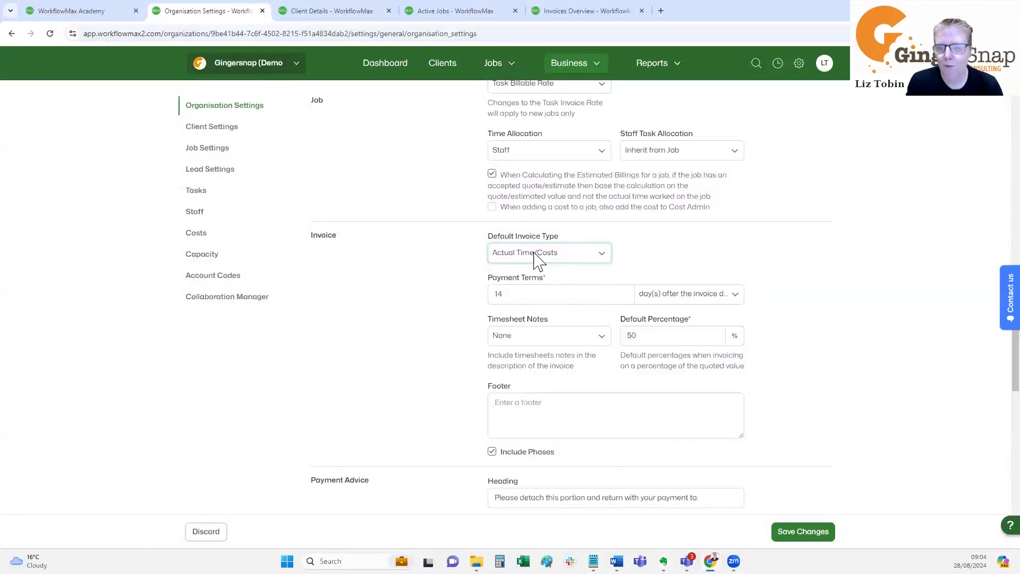
pyautogui.click(537, 258)
pyautogui.click(547, 294)
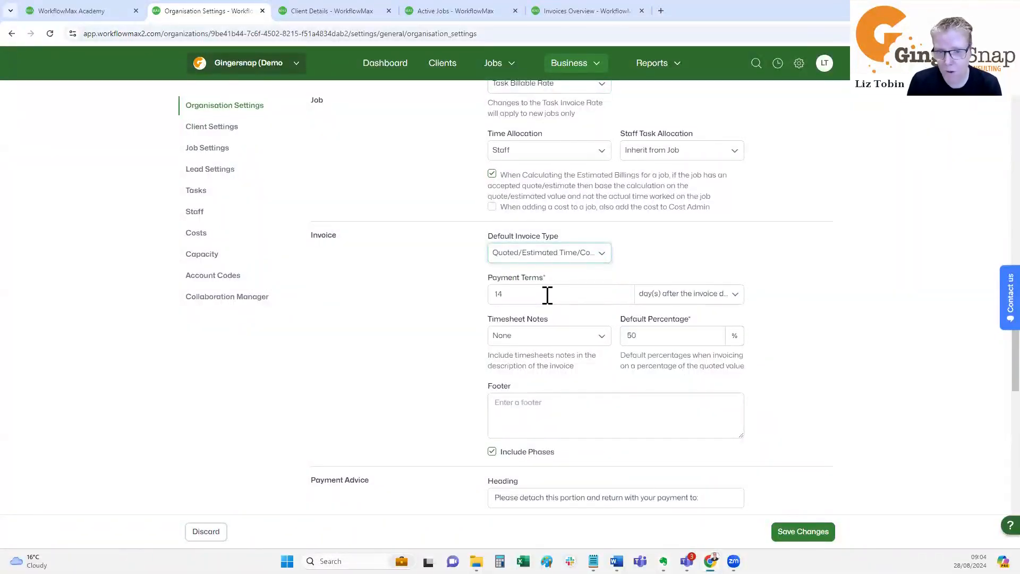
pyautogui.click(597, 259)
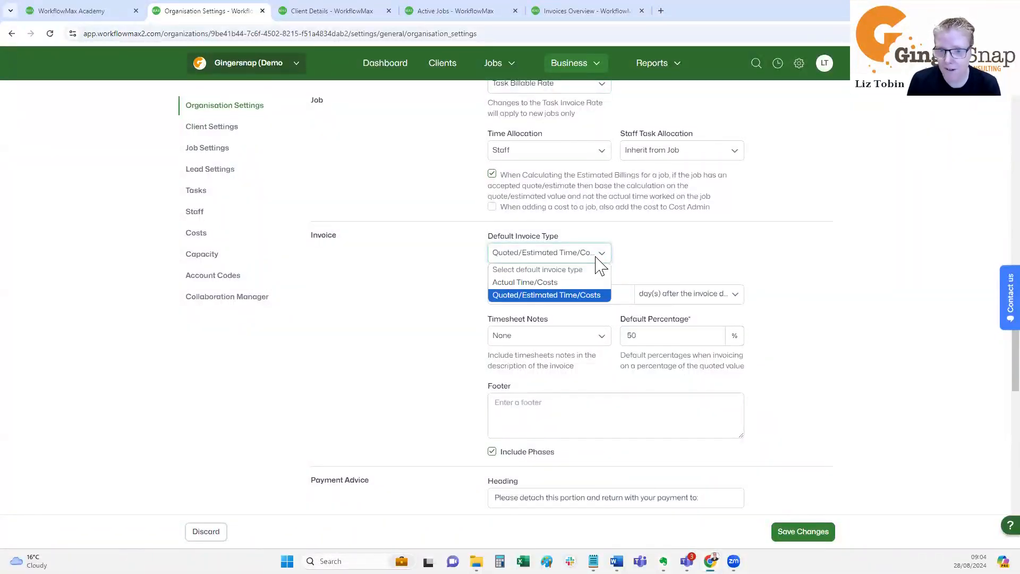
pyautogui.click(598, 261)
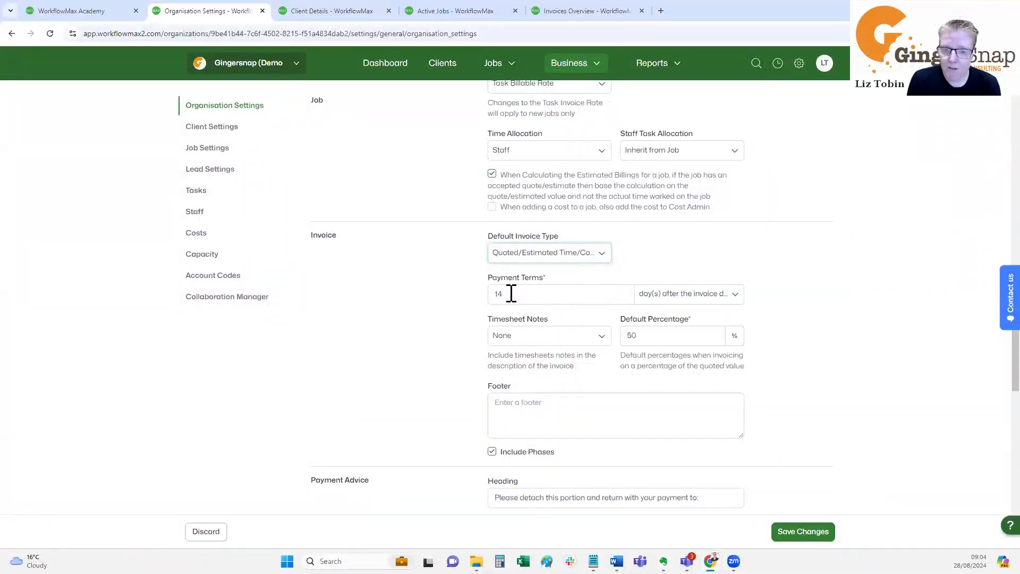
# Examine the invoice Payment Terms options and the default number of days, leaving them as they are
pyautogui.click(740, 295)
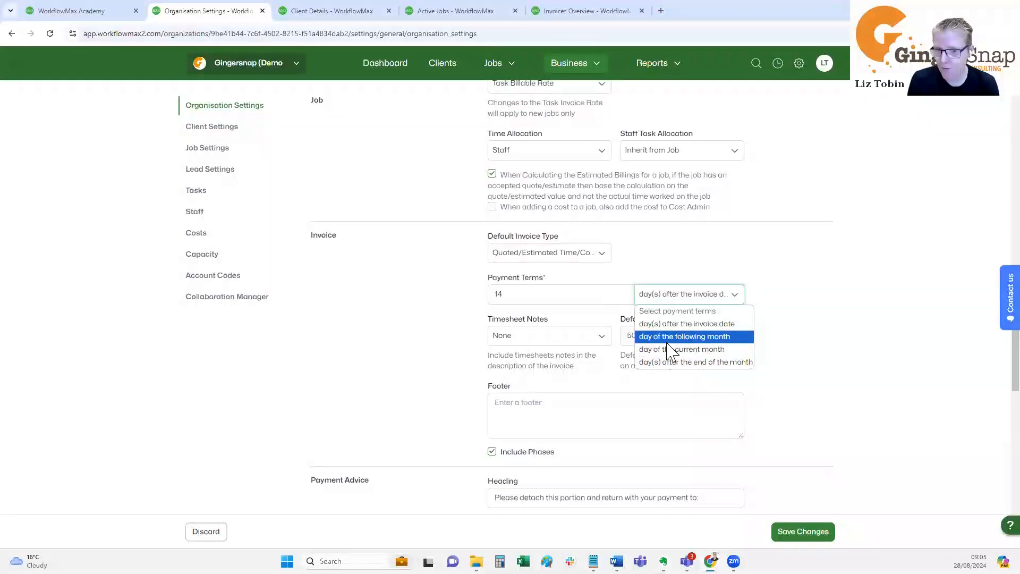
pyautogui.click(778, 336)
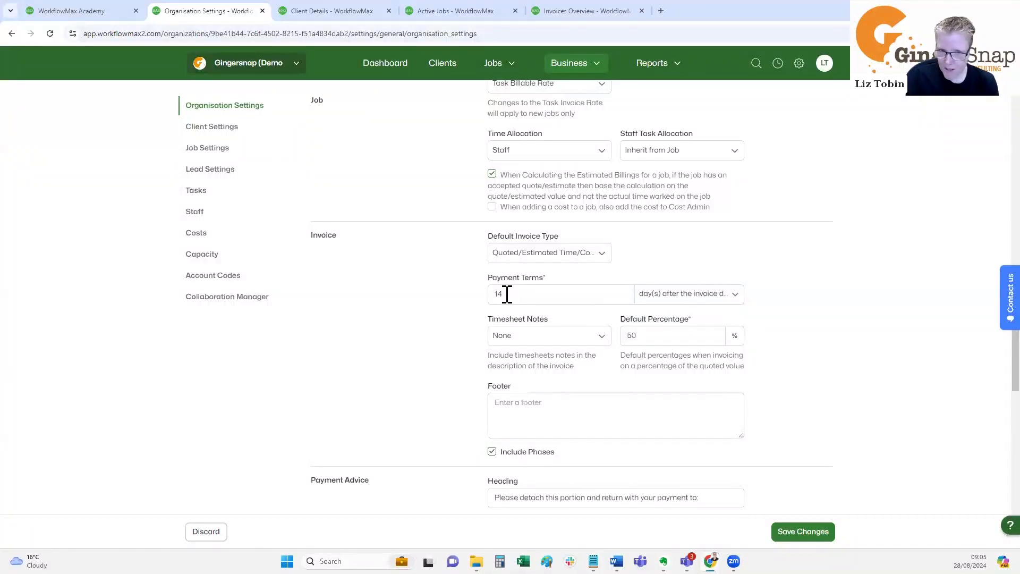
pyautogui.doubleClick(492, 293)
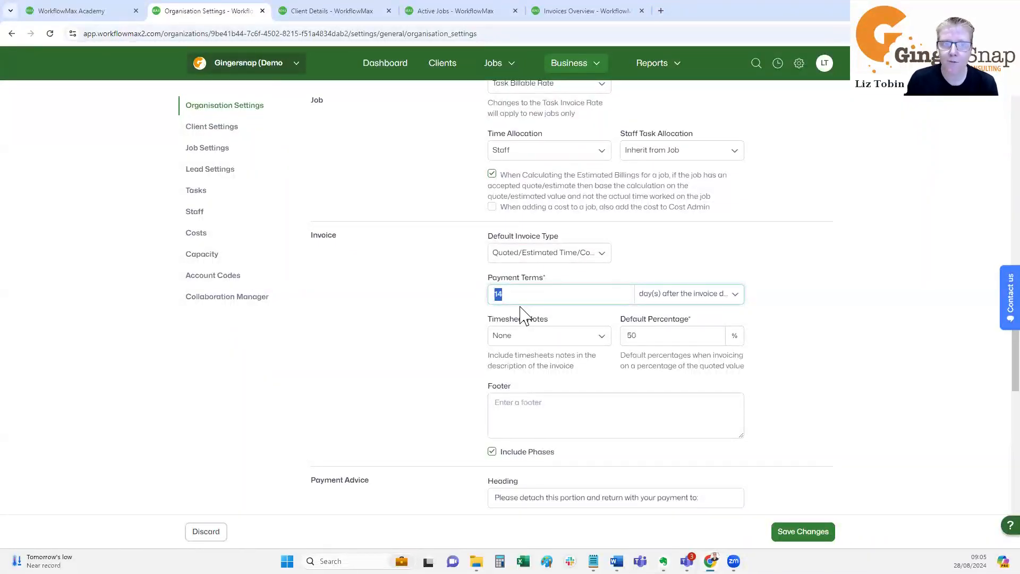
# Examine the custom Invoice Due Date in the Billing section of the Ultrarunning Coaching Ltd client details
pyautogui.click(351, 11)
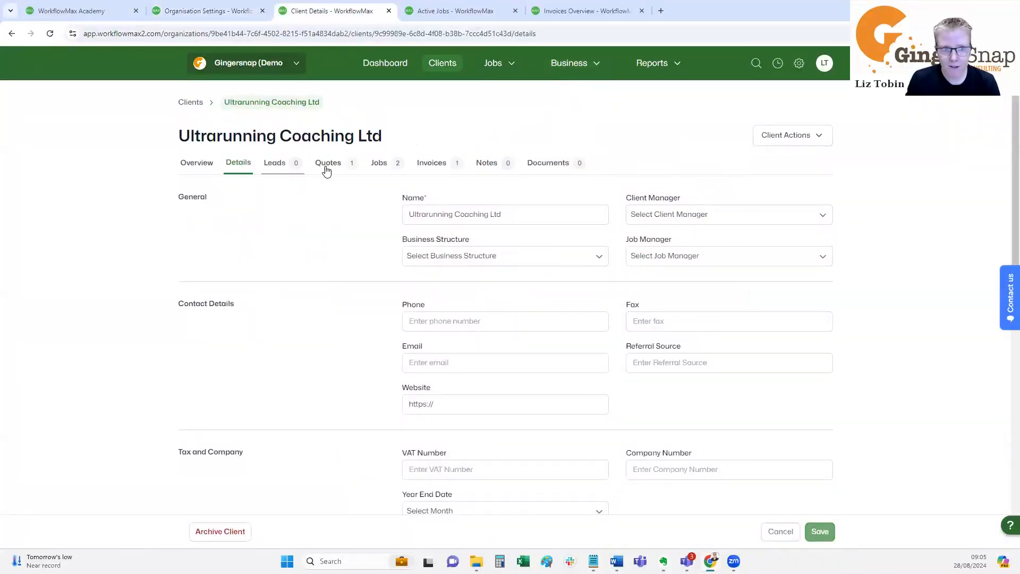
pyautogui.scroll(-4, 326, 167)
pyautogui.scroll(3, 327, 164)
pyautogui.scroll(-3, 330, 162)
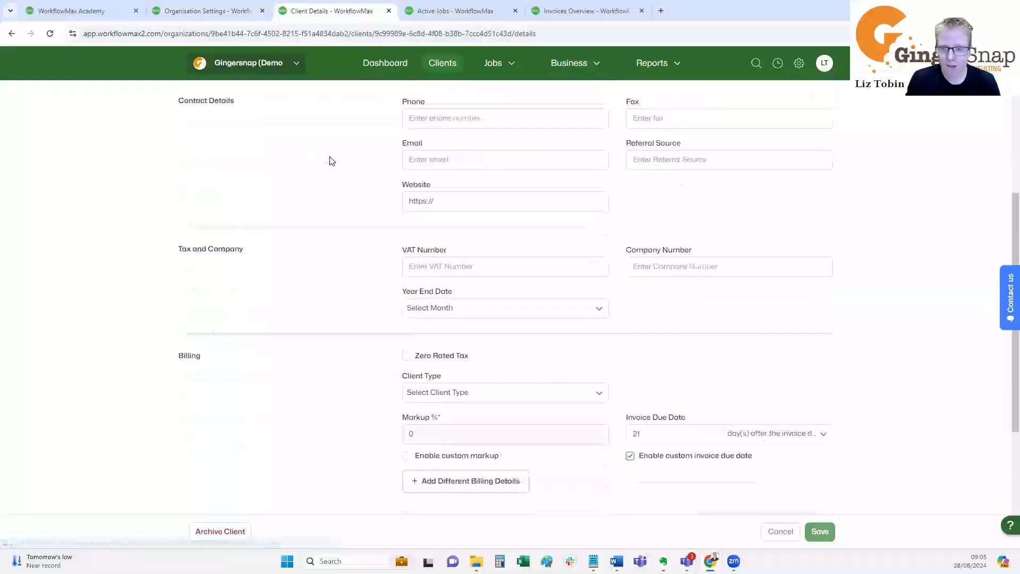
pyautogui.scroll(-2, 329, 161)
pyautogui.moveTo(183, 240); pyautogui.dragTo(202, 243)
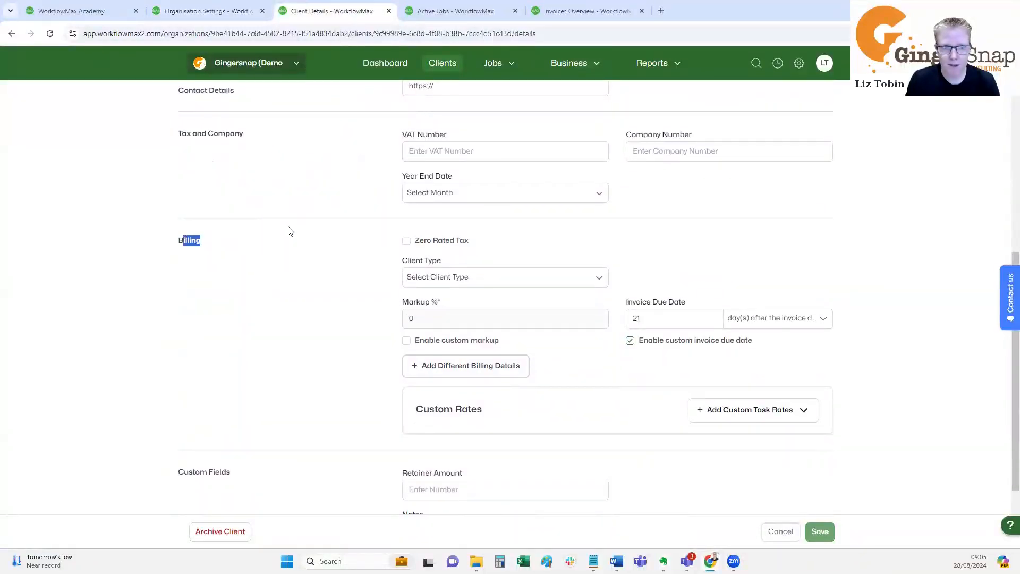
pyautogui.scroll(4, 242, 119)
pyautogui.scroll(-3, 691, 385)
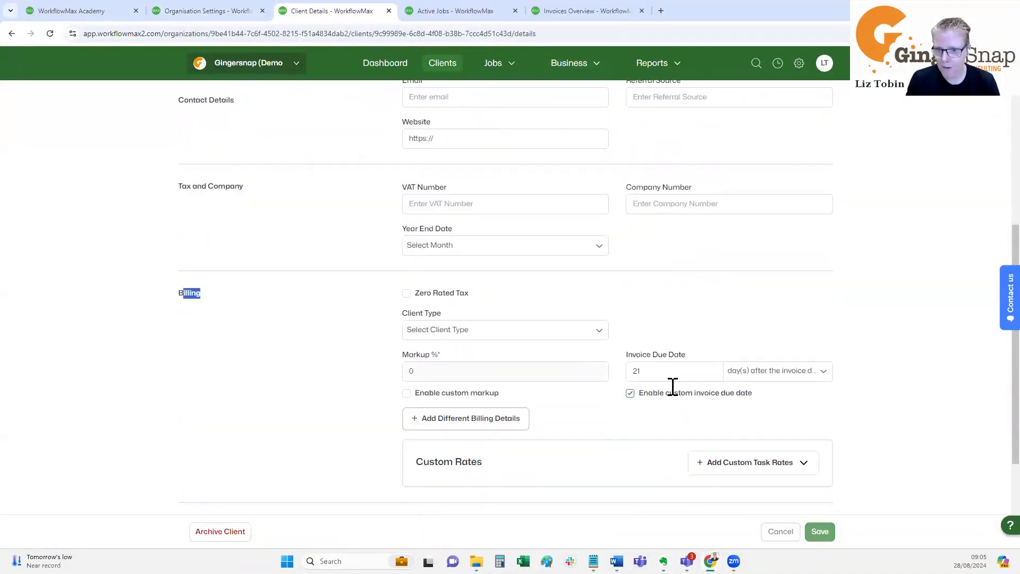
pyautogui.scroll(-1, 672, 383)
pyautogui.doubleClick(635, 319)
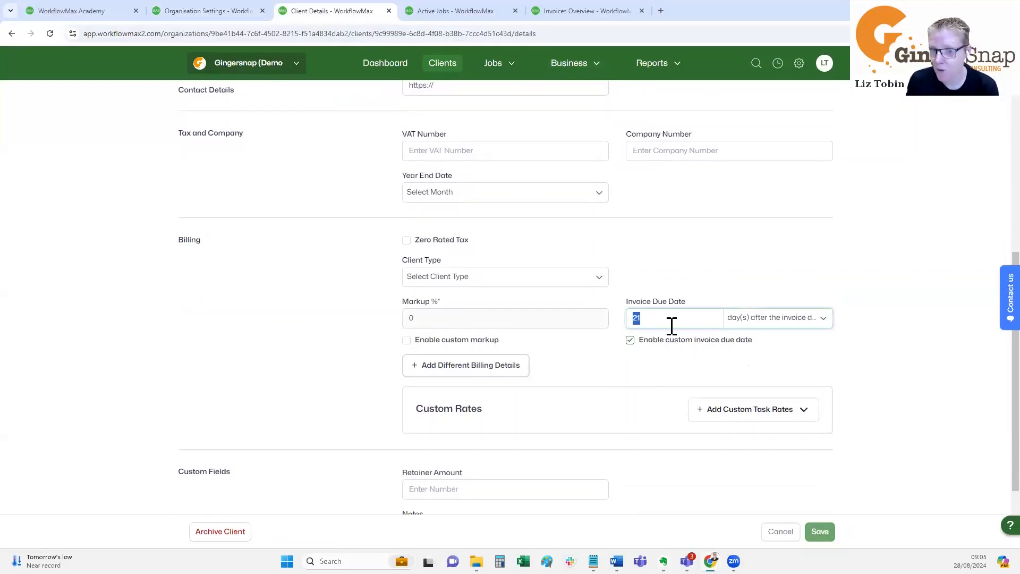
# Return to Organisation Settings and open the number sequences for editing
pyautogui.click(213, 10)
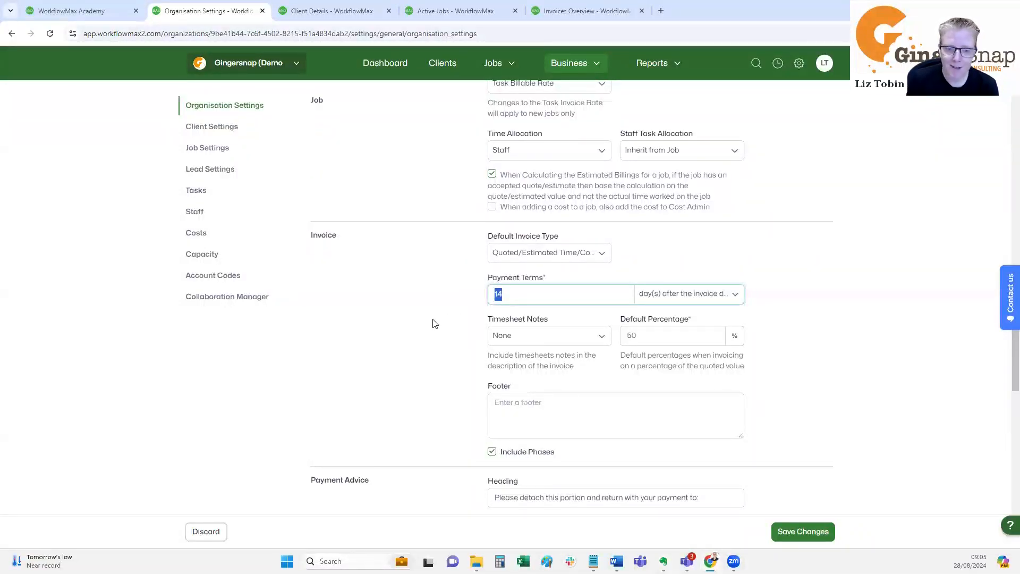
pyautogui.scroll(-4, 435, 323)
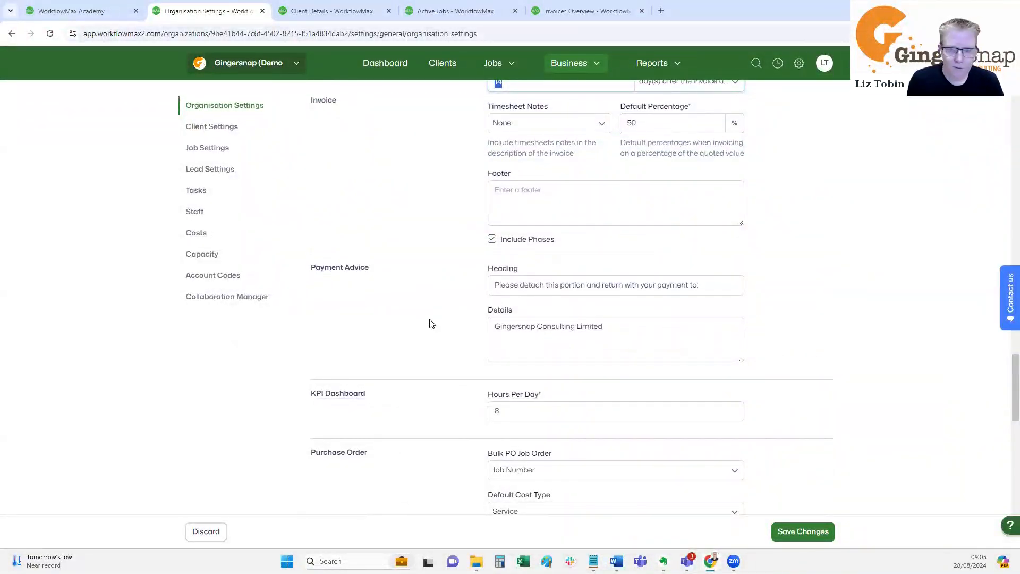
pyautogui.scroll(15, 456, 278)
pyautogui.scroll(10, 457, 277)
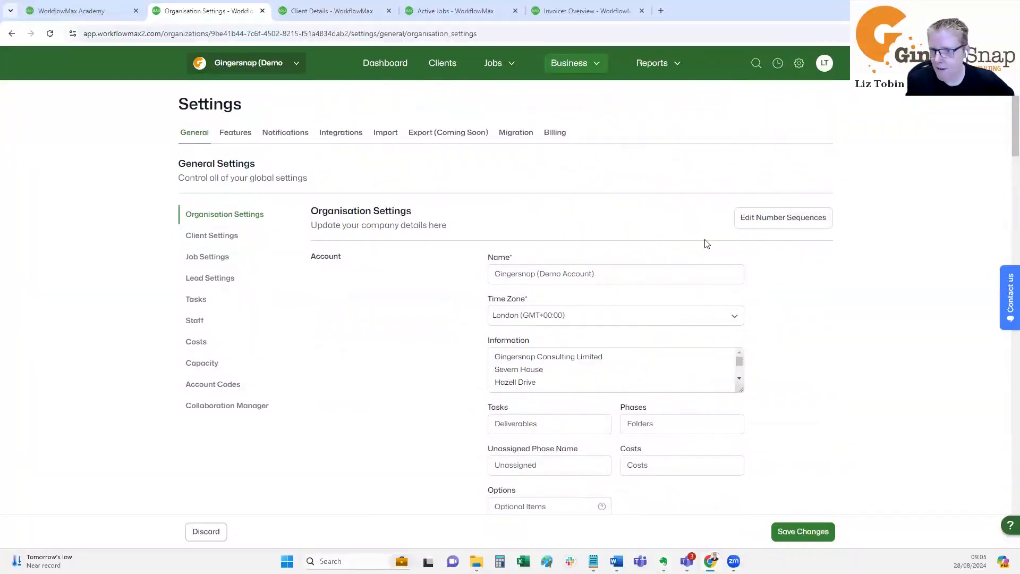
pyautogui.click(753, 226)
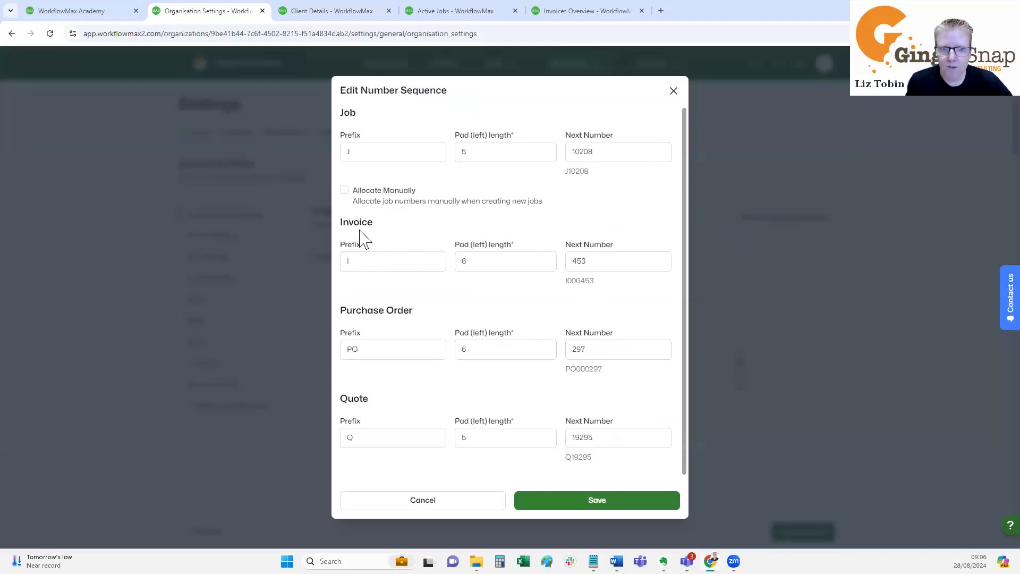
# Examine the Invoice sequence's prefix, pad length and next number, and close the number sequences without saving
pyautogui.click(354, 260)
pyautogui.click(519, 268)
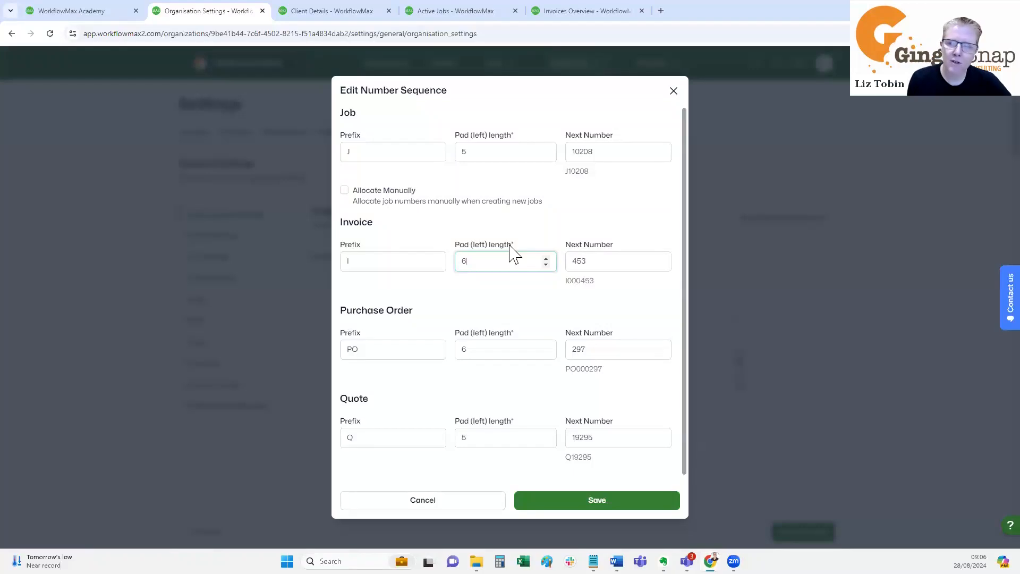
pyautogui.click(397, 263)
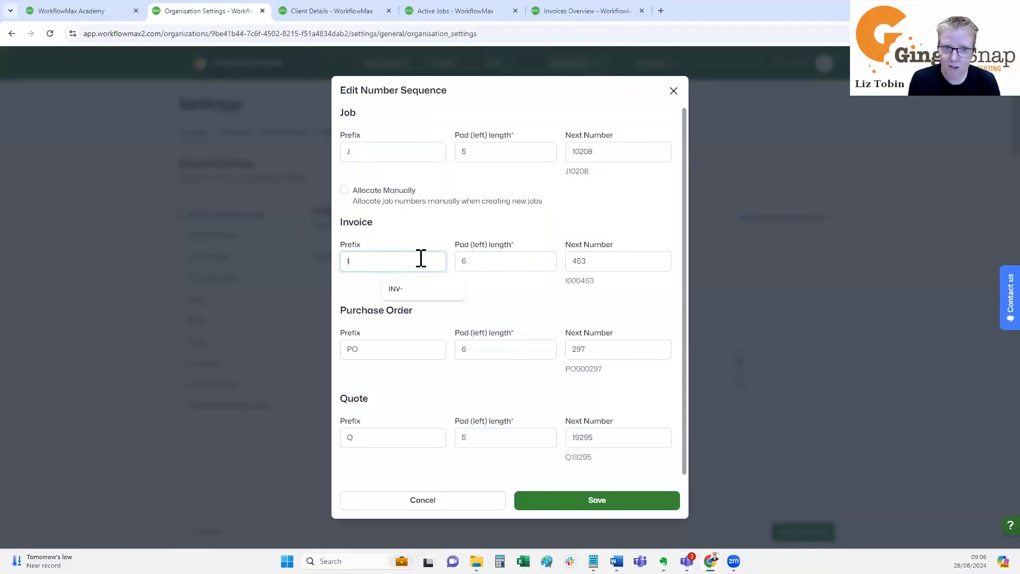
pyautogui.moveTo(610, 292); pyautogui.dragTo(564, 291)
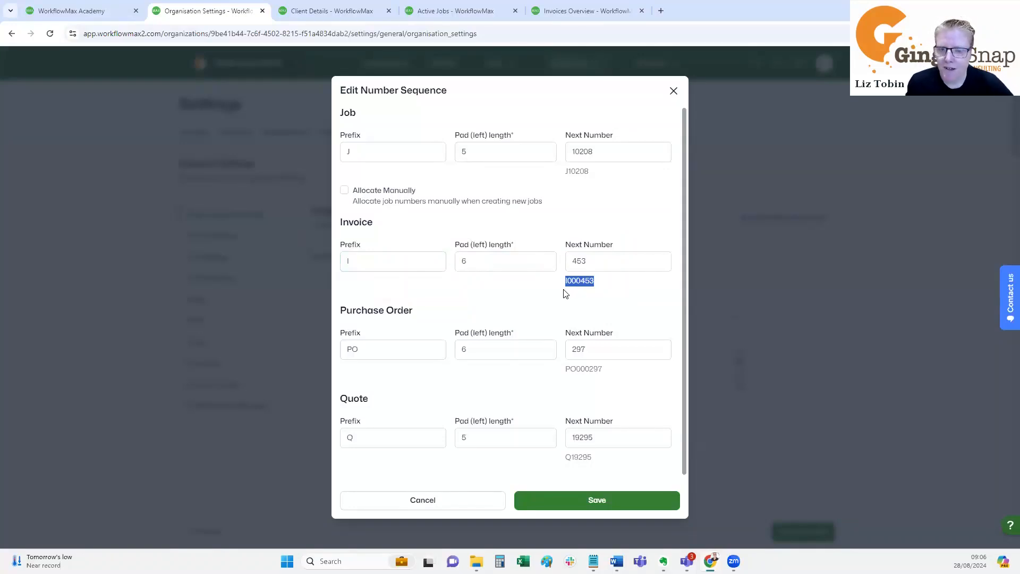
pyautogui.click(383, 264)
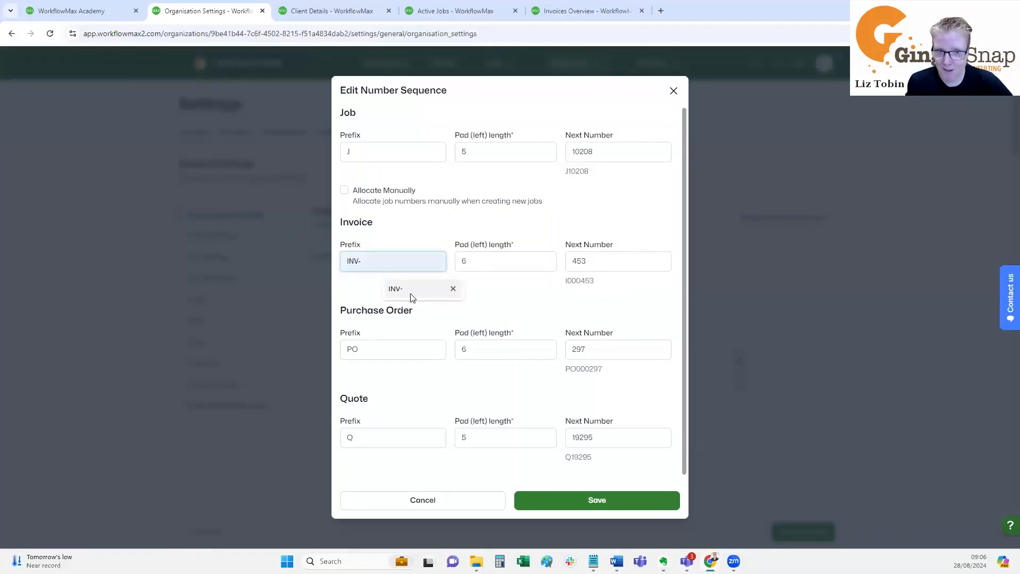
pyautogui.click(540, 290)
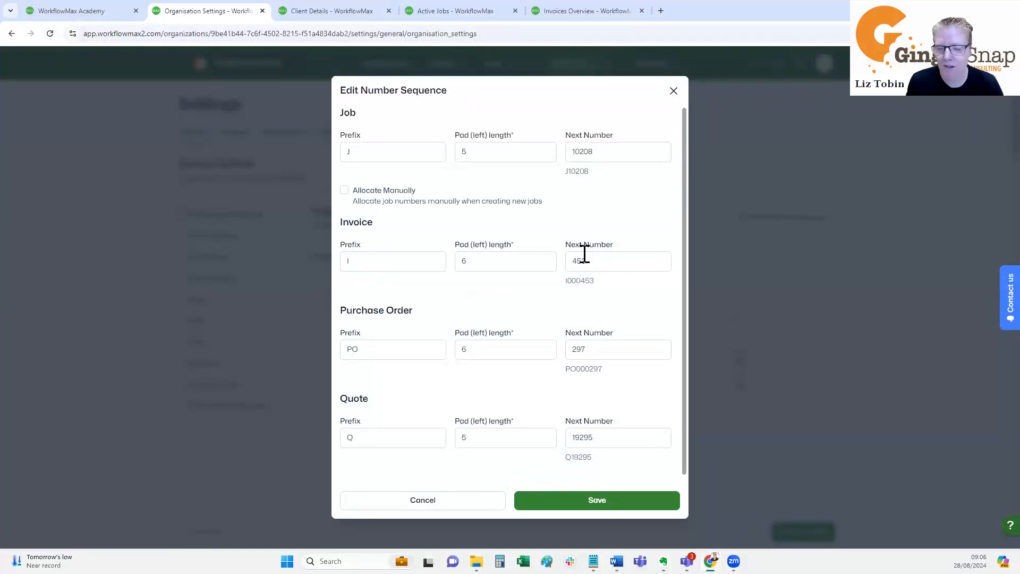
pyautogui.click(673, 93)
# Open the Tasks list in General Settings
pyautogui.scroll(-2, 608, 213)
pyautogui.scroll(2, 598, 221)
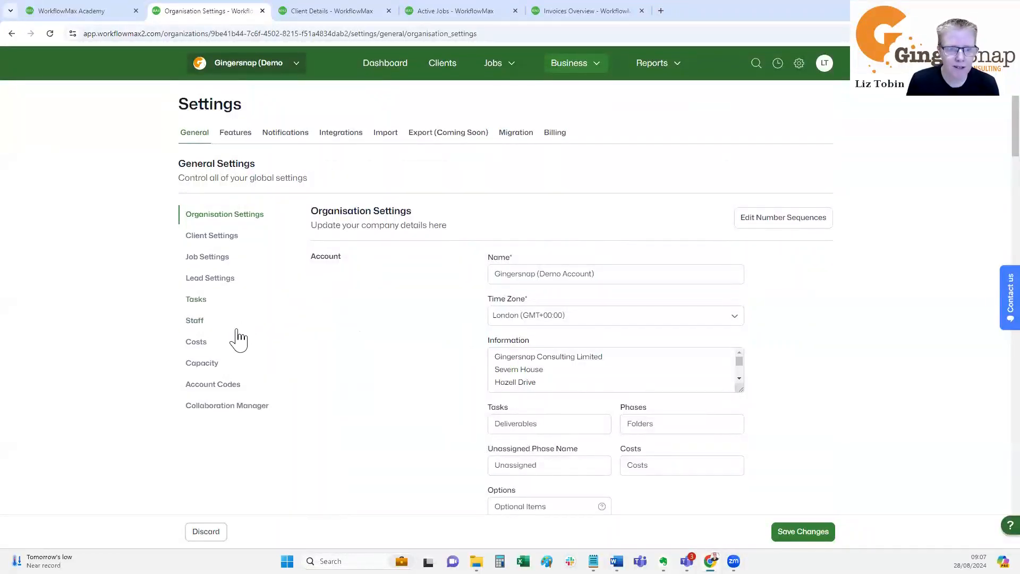
pyautogui.click(197, 303)
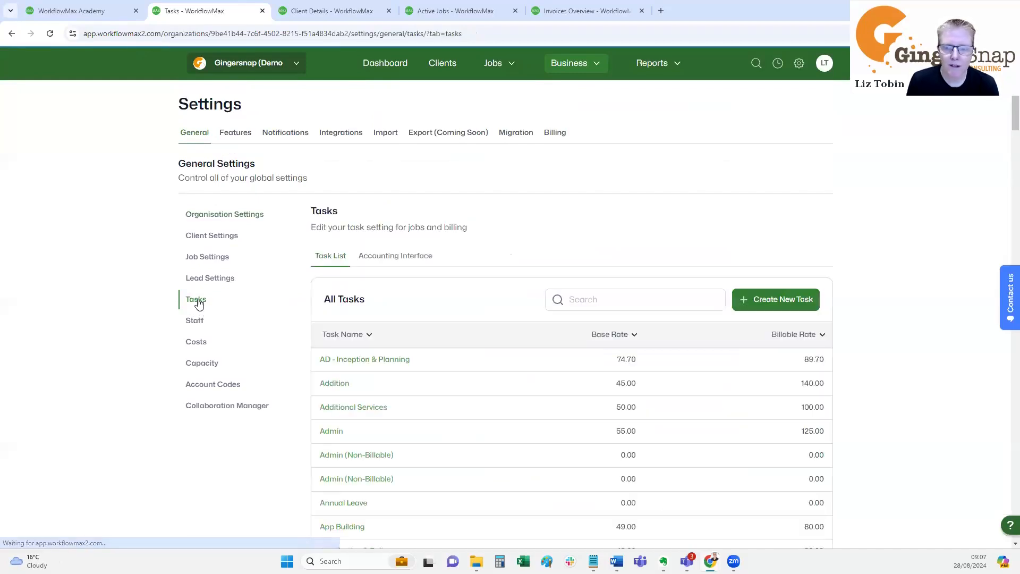
# Examine the base and billable rates in the task list and open the App Testing & Rollout task
pyautogui.scroll(-2, 538, 321)
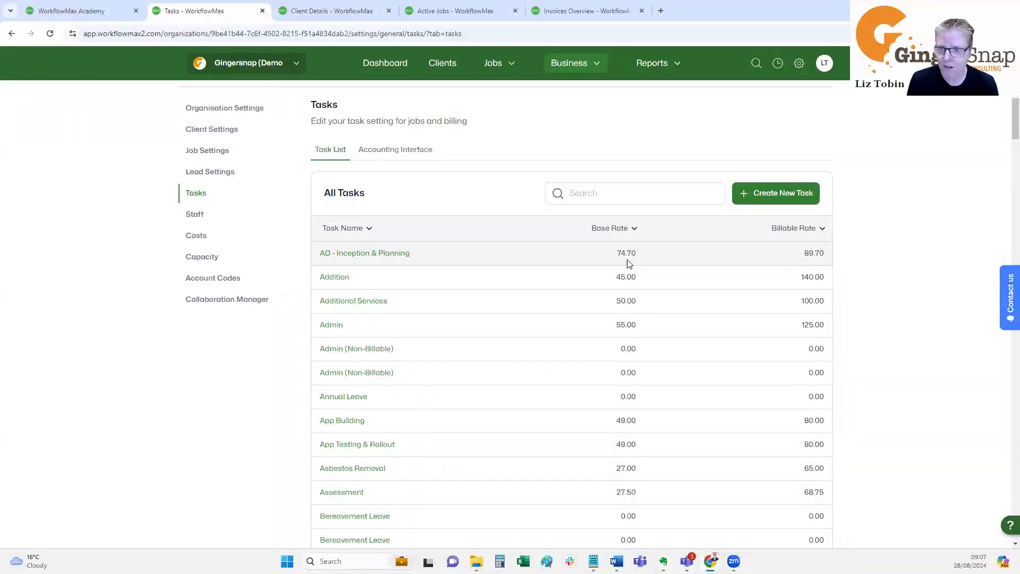
pyautogui.moveTo(803, 253); pyautogui.dragTo(823, 252)
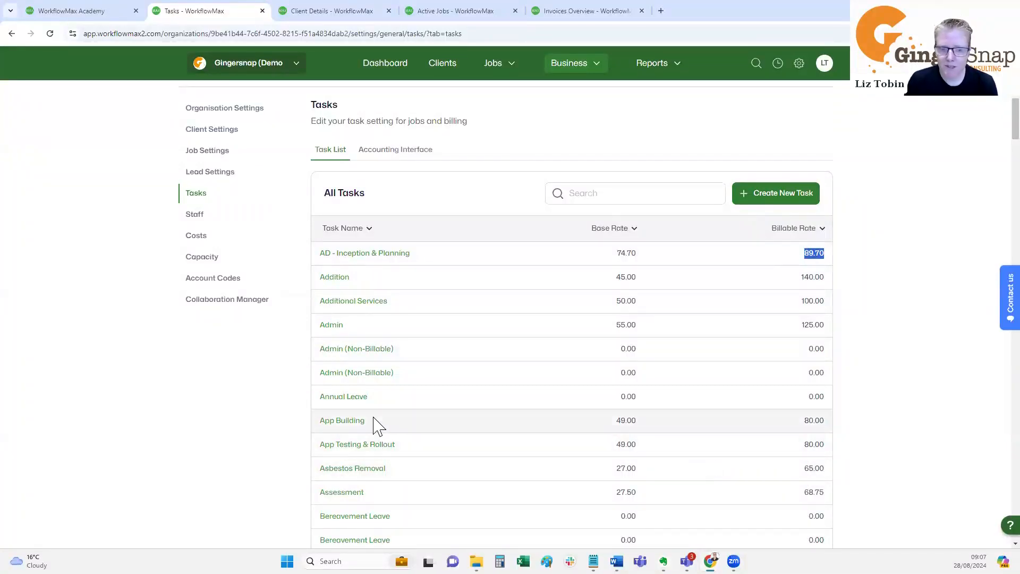
pyautogui.click(393, 449)
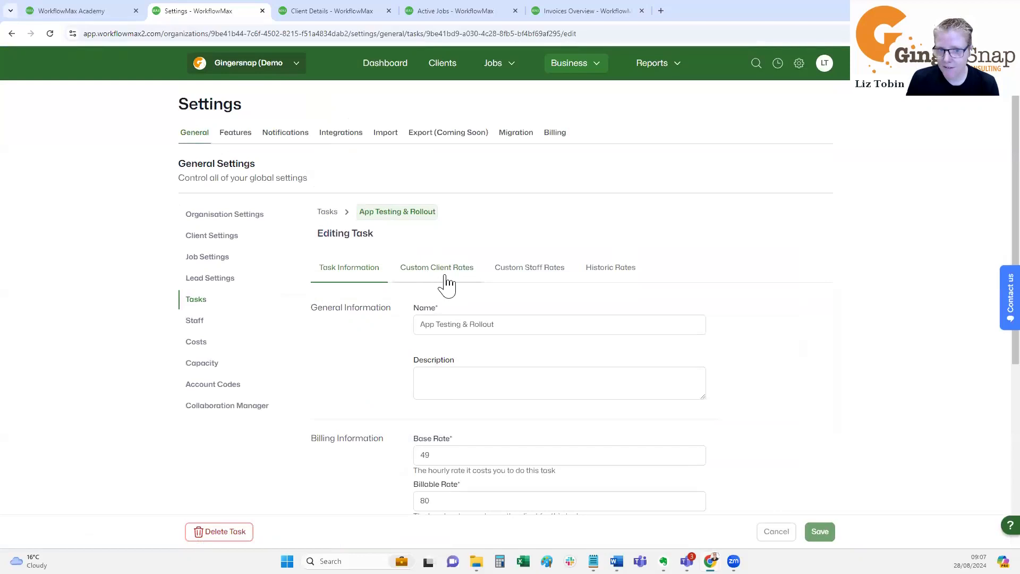
# Examine the task's Custom Client Rates and check the client details where these rates are maintained
pyautogui.click(447, 284)
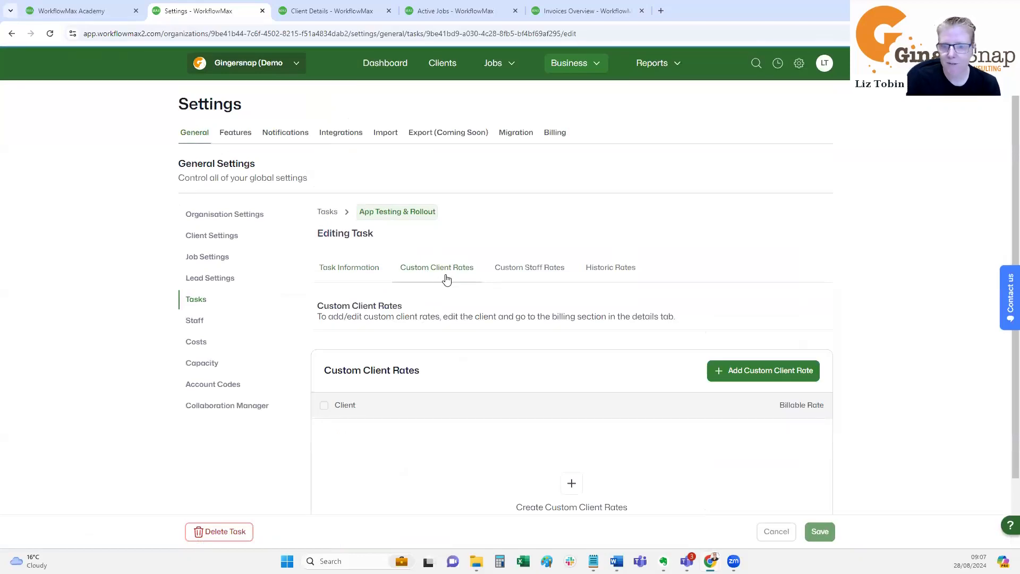
pyautogui.click(447, 273)
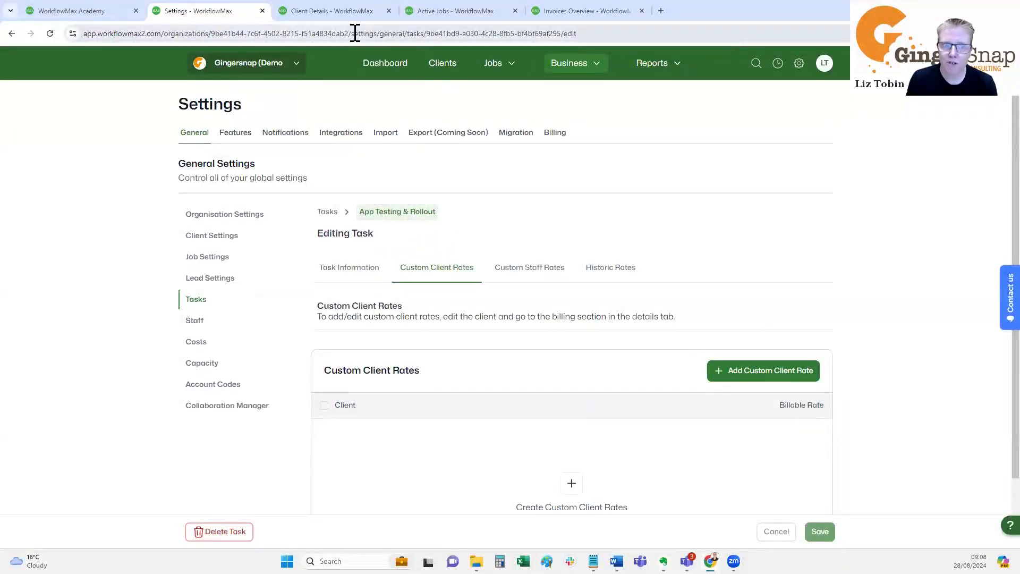
pyautogui.click(335, 11)
pyautogui.scroll(-2, 467, 321)
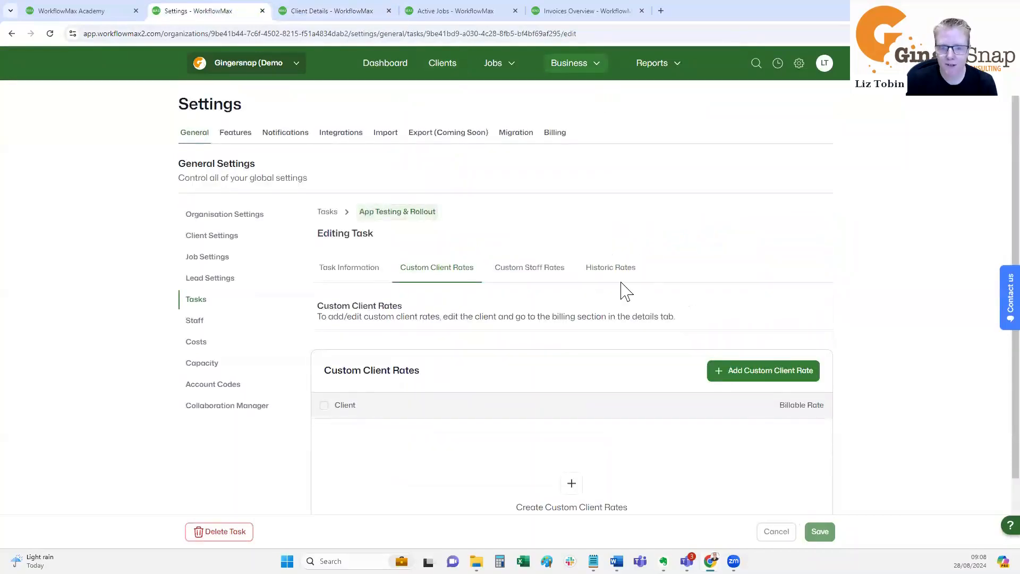
# Examine the Custom Staff Rates of the App Testing & Rollout task and return to its Task Information
pyautogui.click(538, 282)
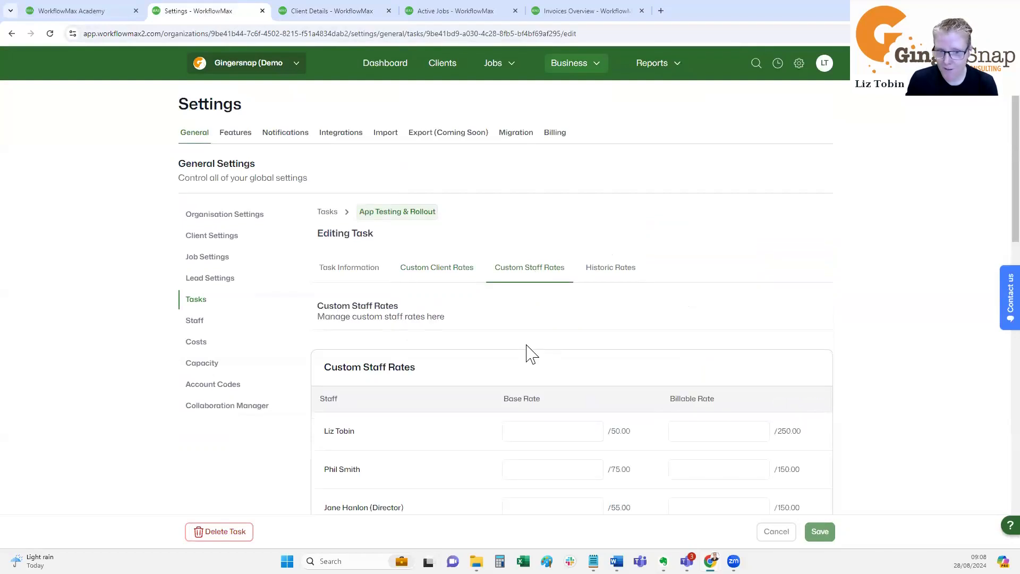
pyautogui.scroll(-1, 462, 391)
pyautogui.scroll(-2, 458, 364)
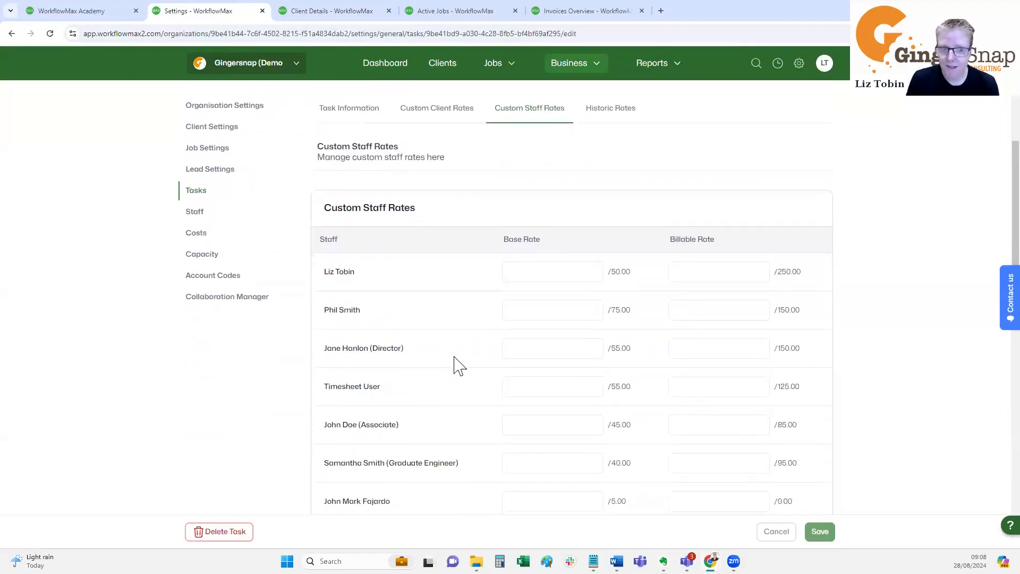
pyautogui.scroll(2, 460, 366)
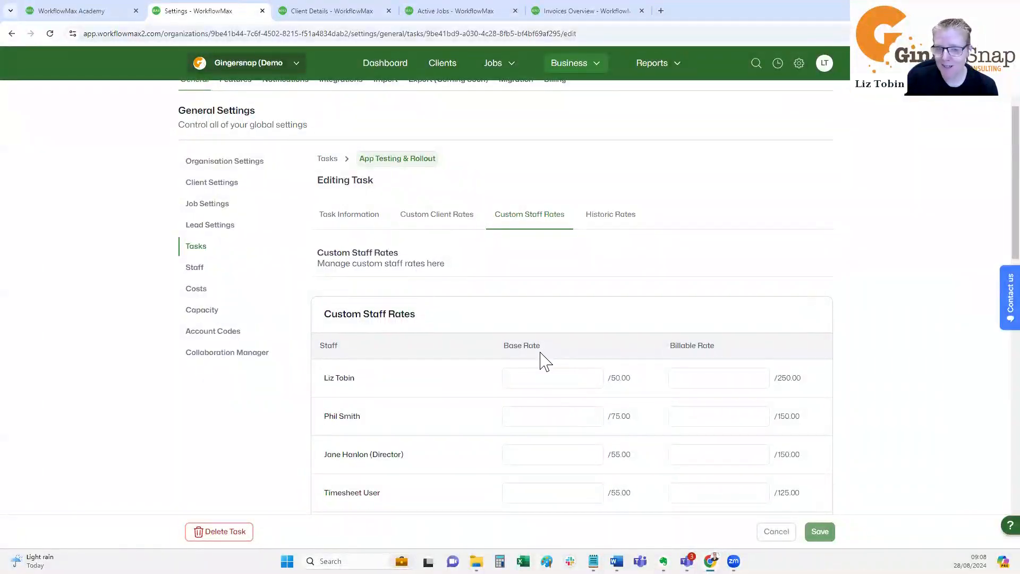
pyautogui.click(356, 218)
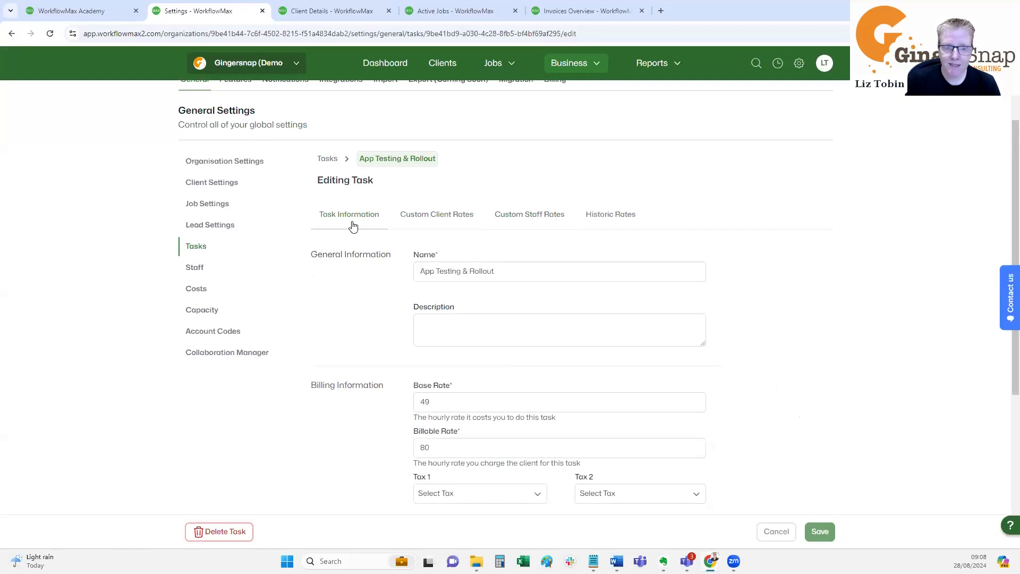
# Open the Director entry in the Staff settings and examine its base and billable rates
pyautogui.click(196, 275)
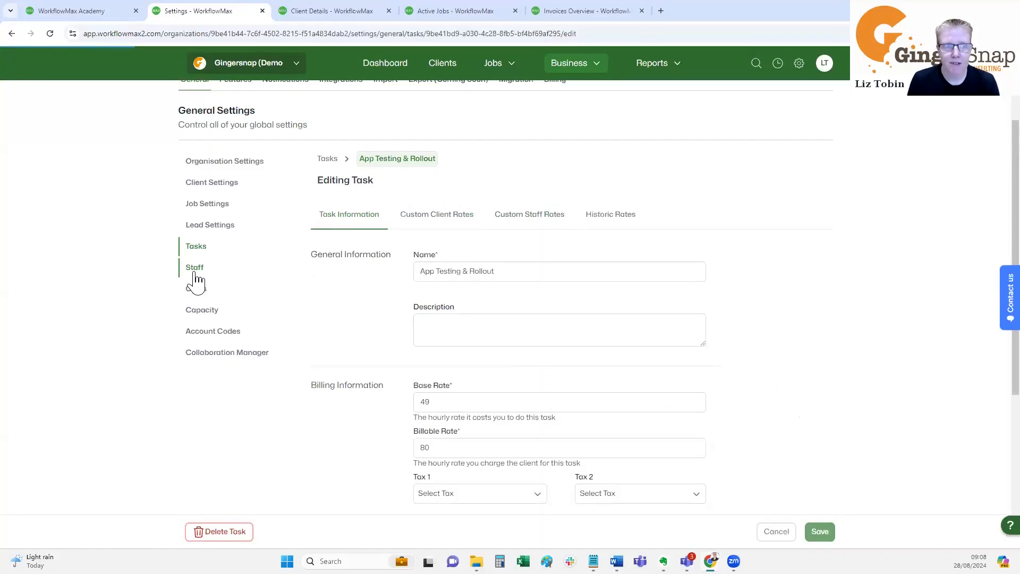
pyautogui.scroll(-3, 485, 413)
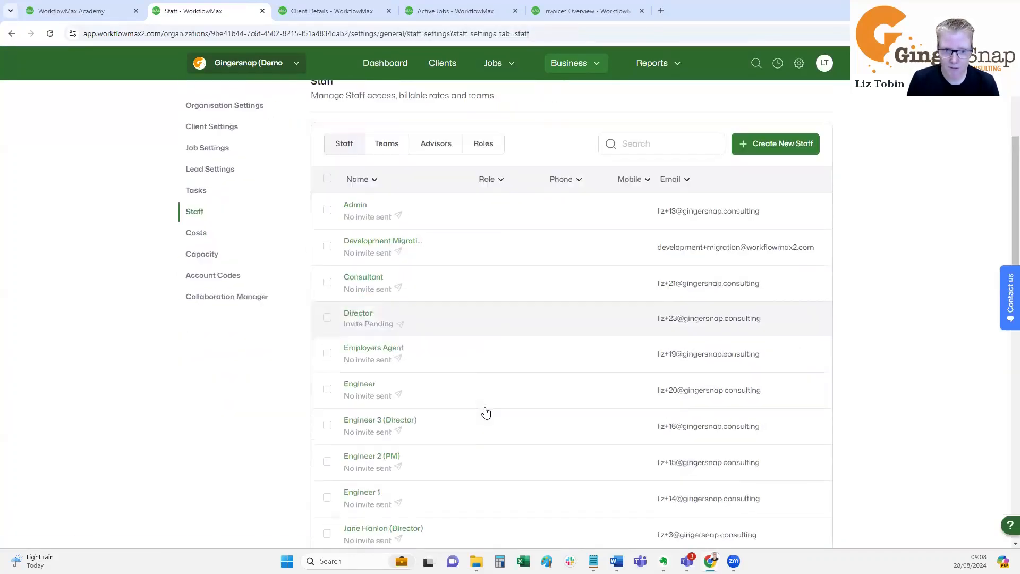
pyautogui.click(359, 287)
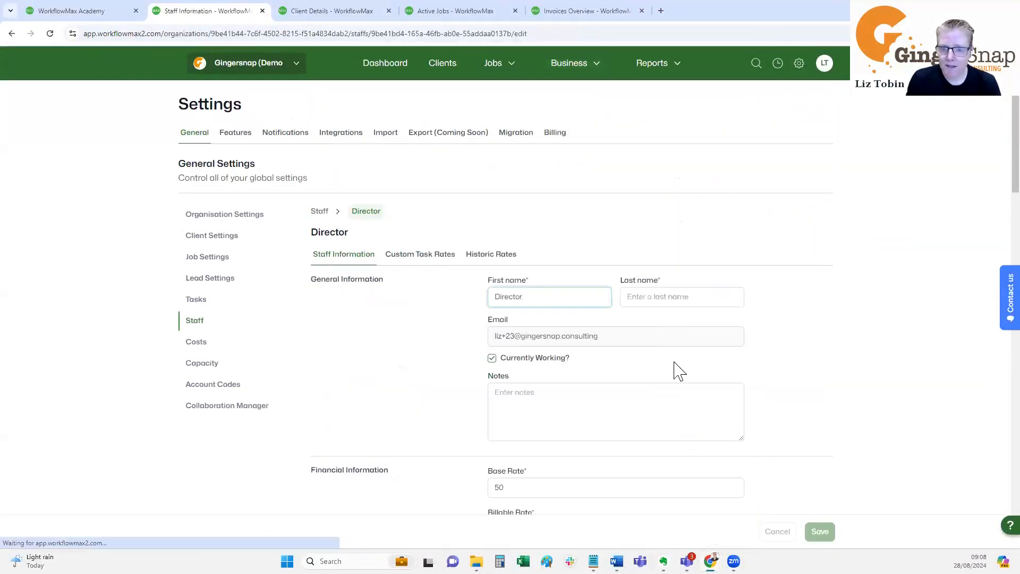
pyautogui.scroll(-2, 687, 361)
pyautogui.doubleClick(498, 370)
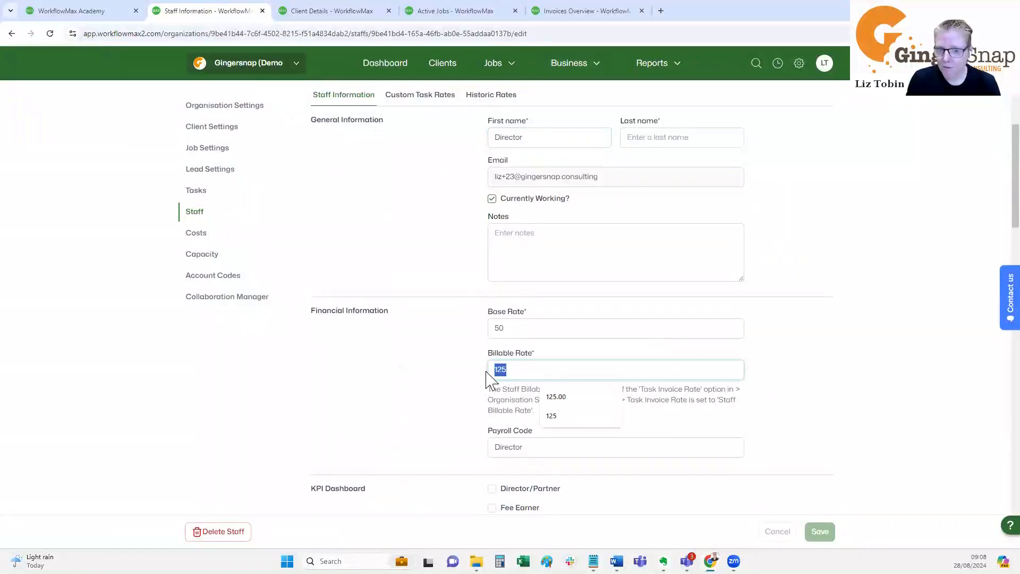
pyautogui.click(441, 393)
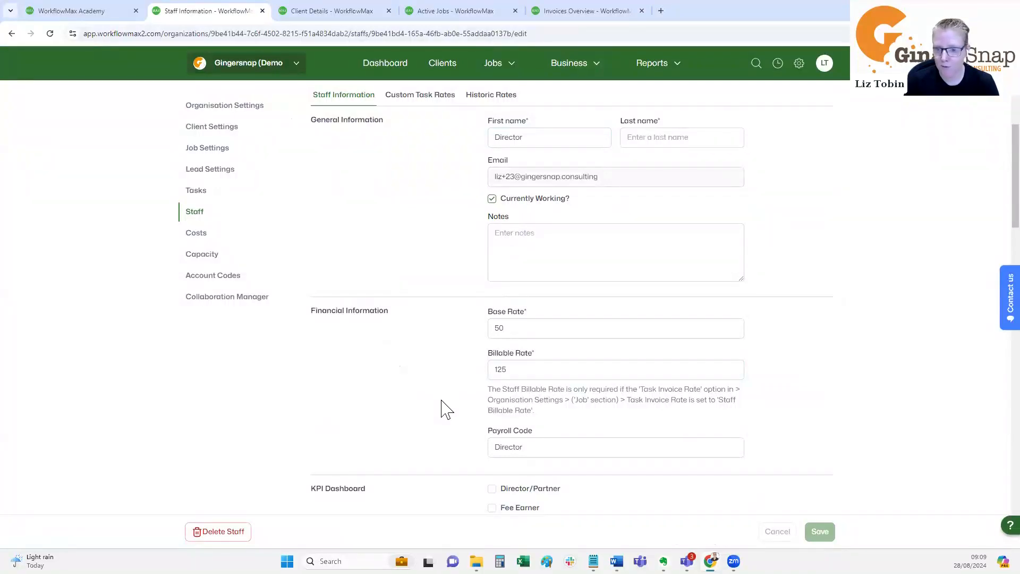
pyautogui.scroll(3, 513, 414)
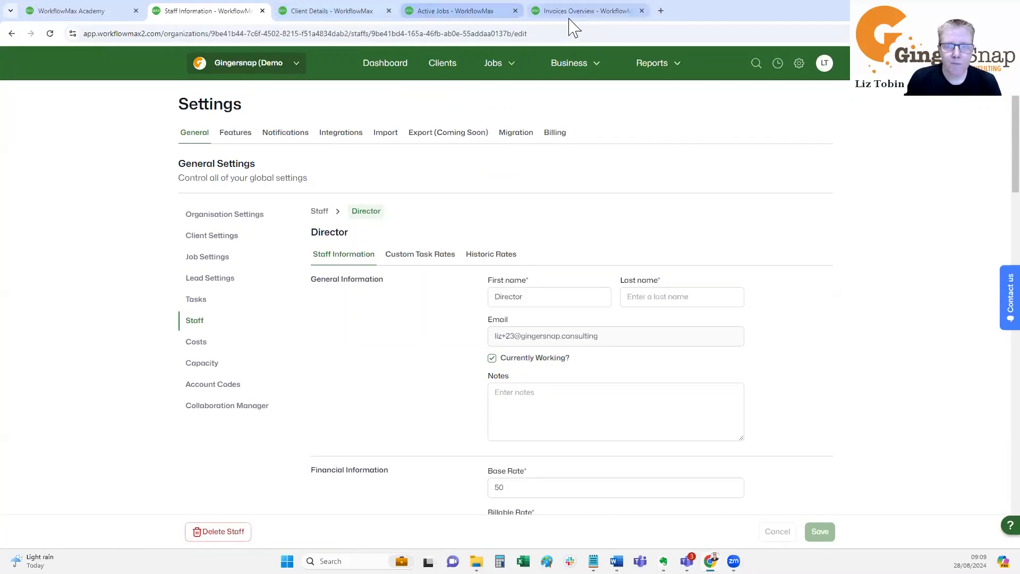
# Open the App Design & Build job's Financial Settings and examine the Custom Rate field and the Task Invoice Rate options
pyautogui.click(428, 11)
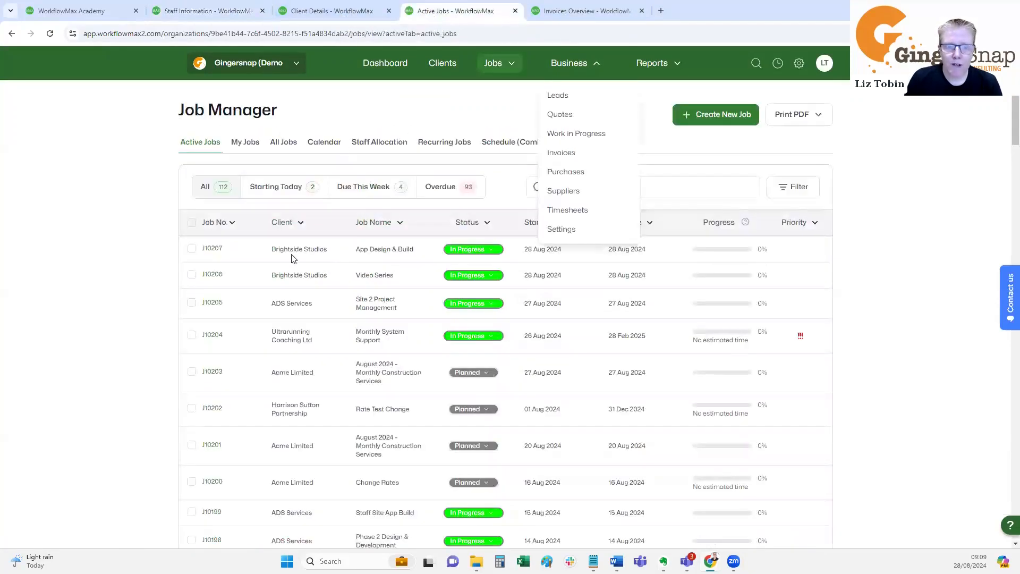
pyautogui.click(213, 248)
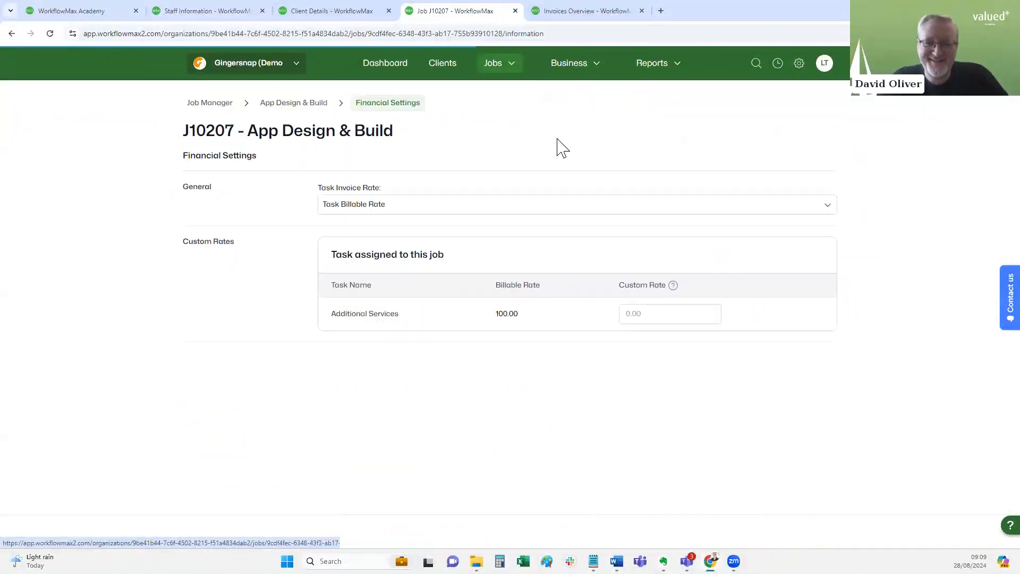
pyautogui.click(649, 319)
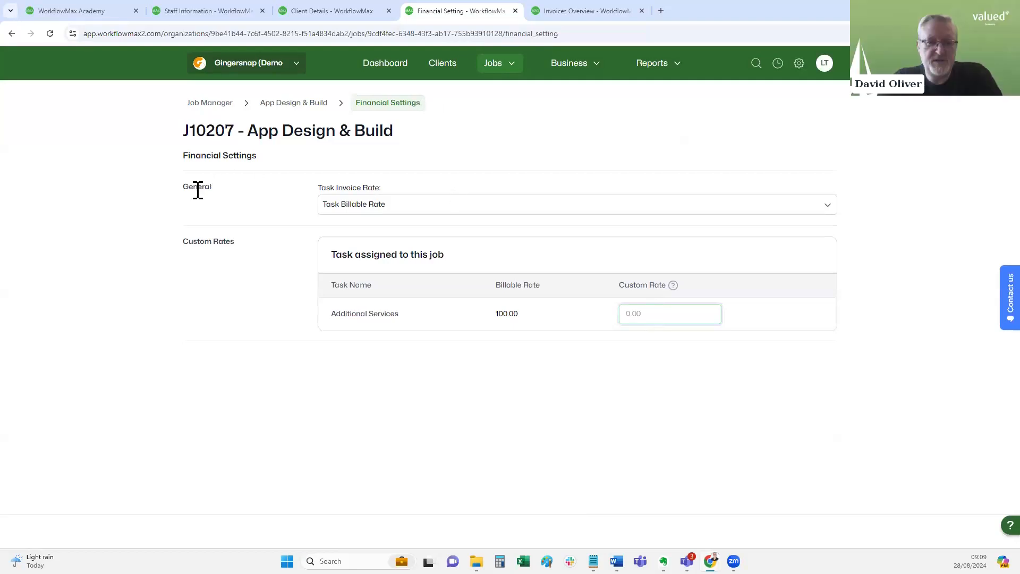
pyautogui.click(378, 205)
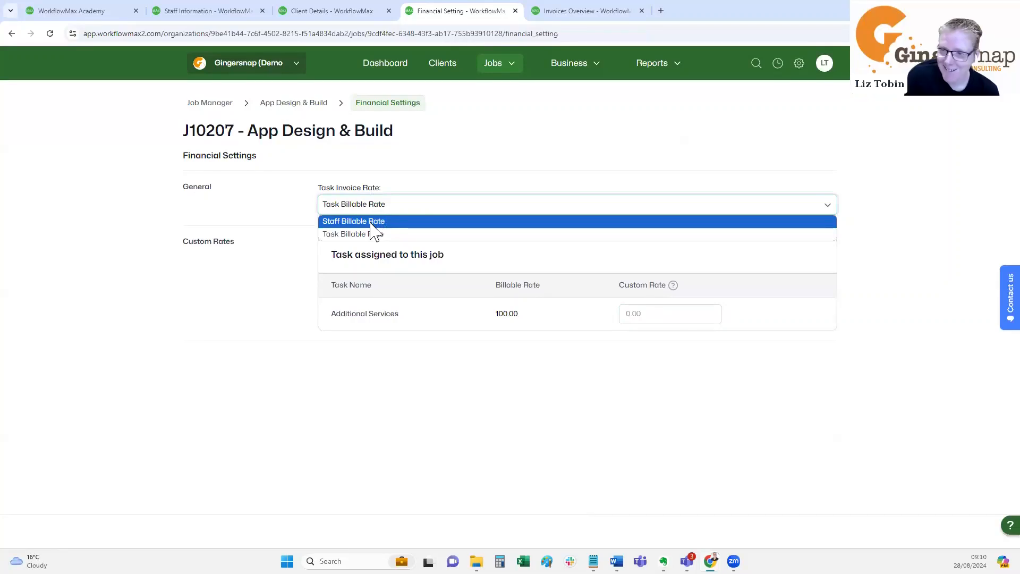
pyautogui.click(369, 222)
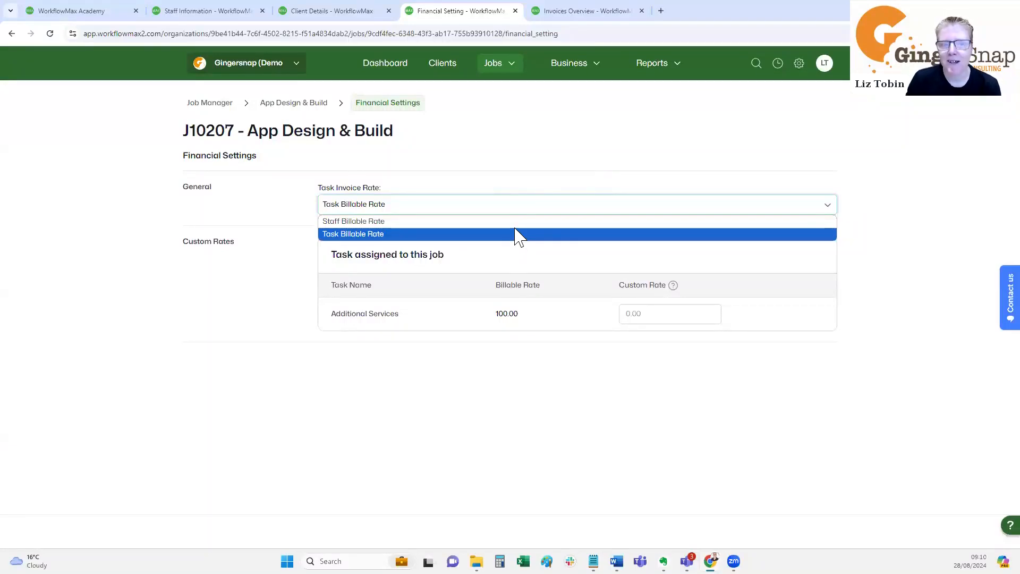
pyautogui.click(535, 406)
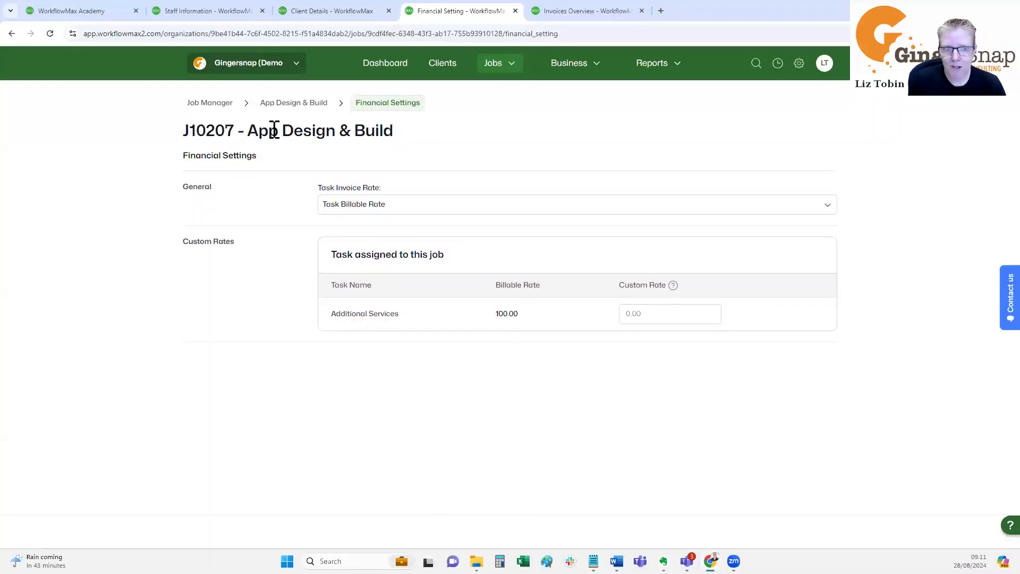
# Return to the App Design & Build job details and review the progress and final invoice options among the job actions
pyautogui.click(287, 104)
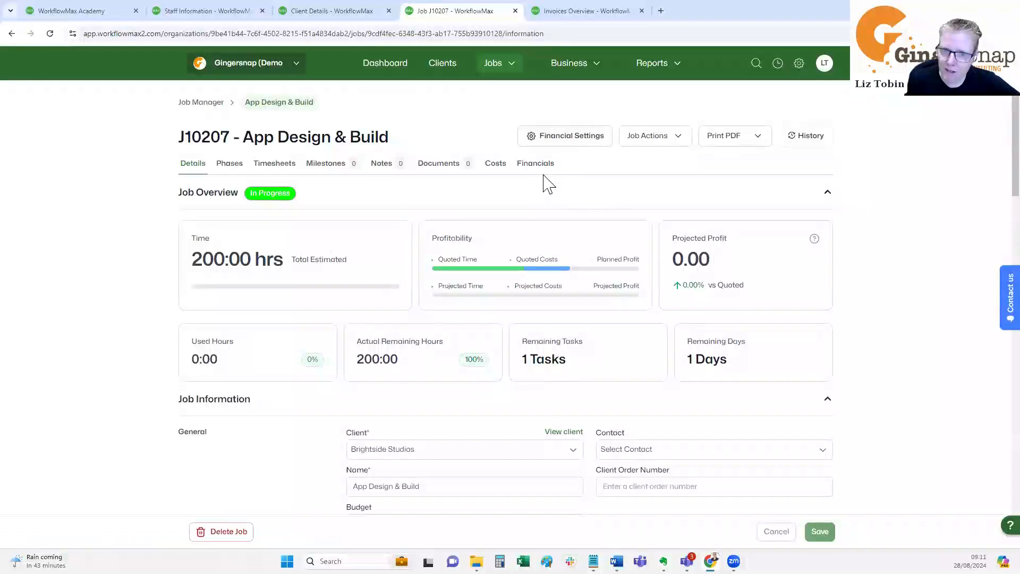
pyautogui.click(684, 147)
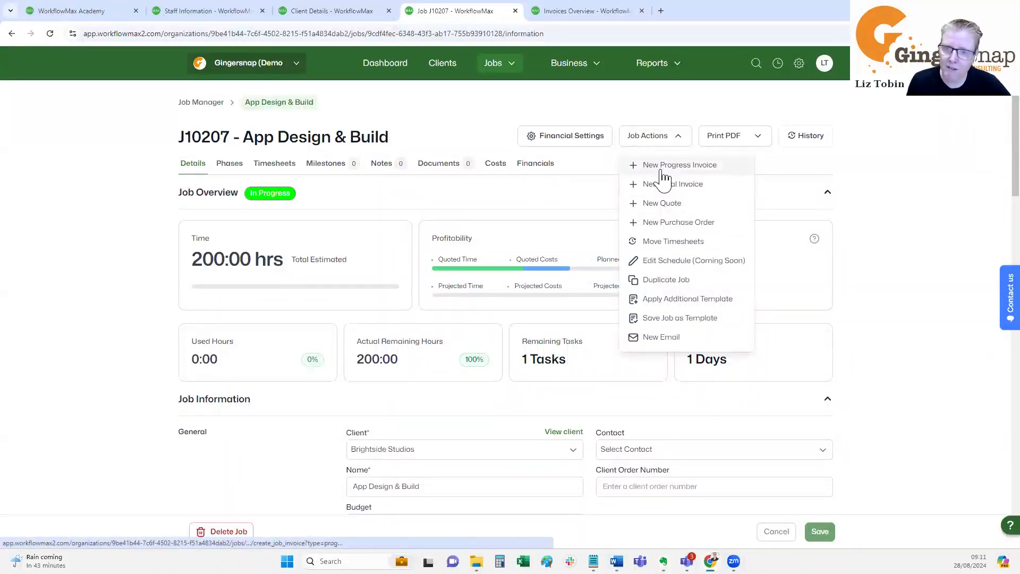
pyautogui.click(502, 209)
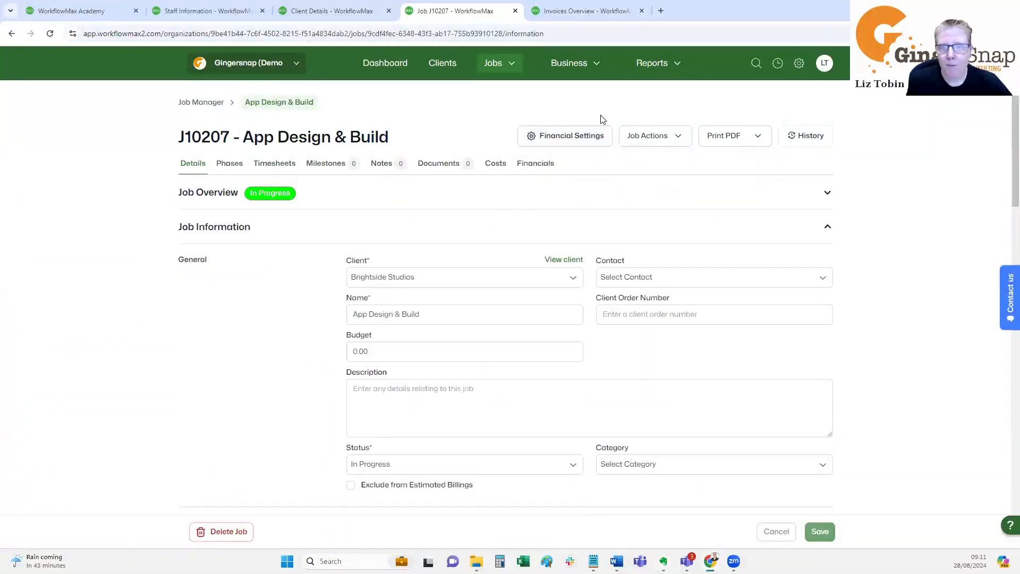
# Go to the All Invoices overview and open a new progress invoice form
pyautogui.click(587, 11)
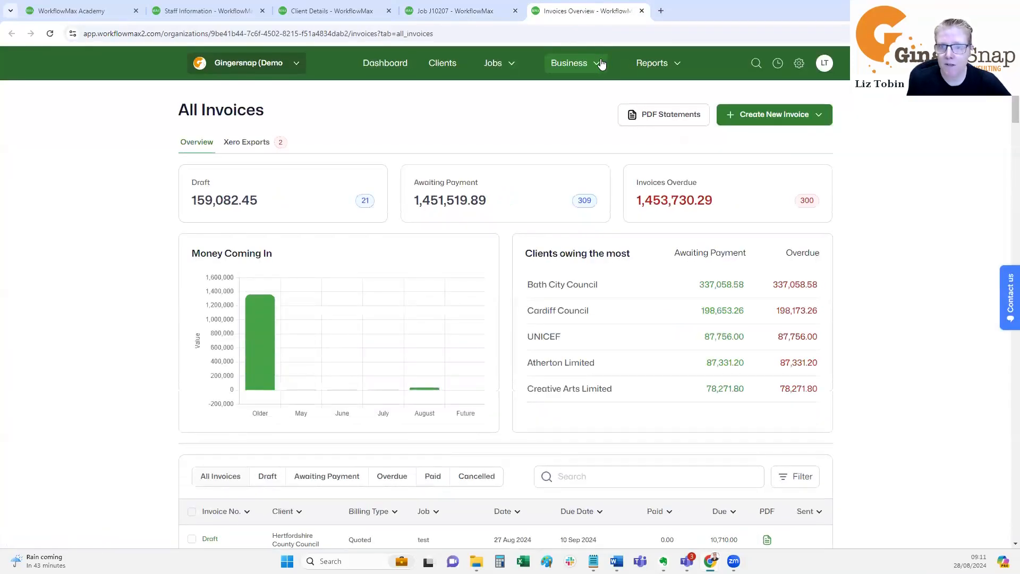
pyautogui.click(599, 63)
pyautogui.click(430, 111)
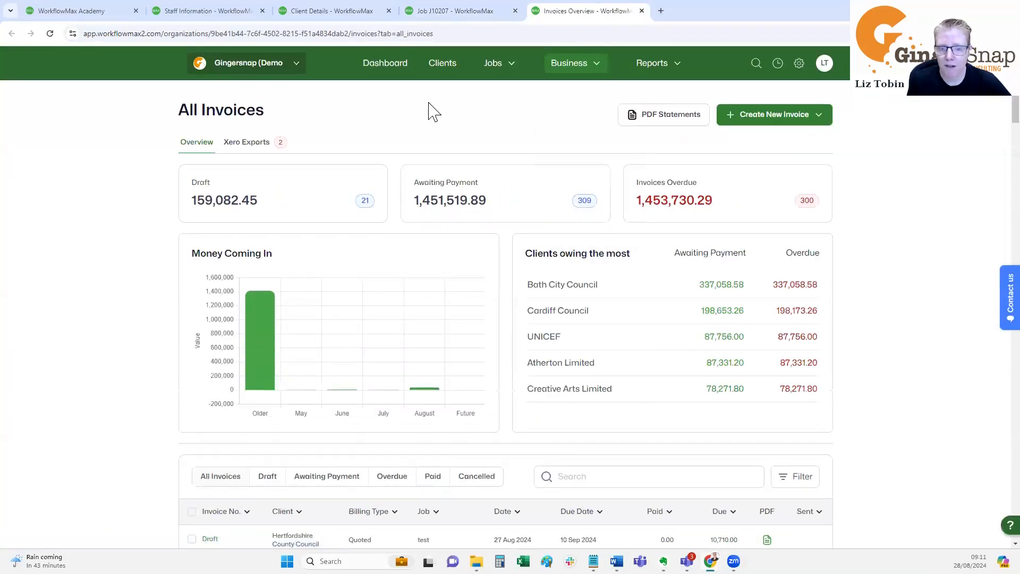
pyautogui.click(822, 120)
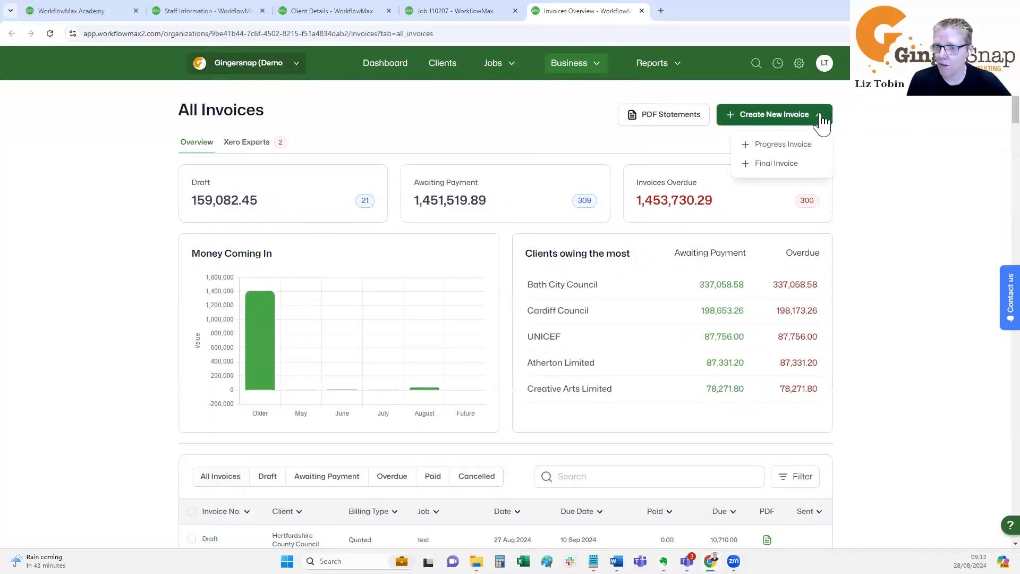
pyautogui.click(763, 146)
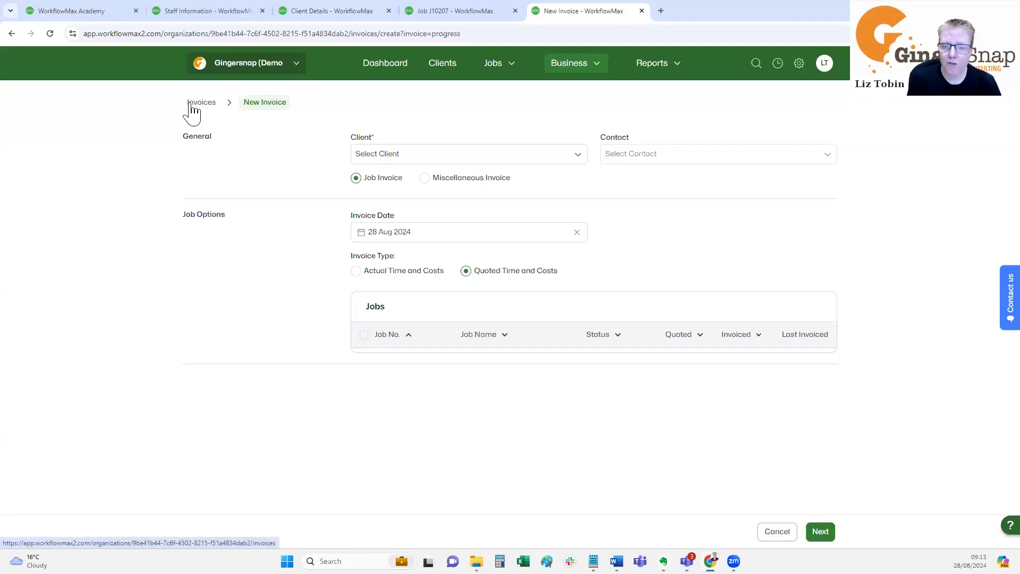
# Open the Work in Progress overview and select the SSE Plc job 10065 - Viking Wind Farm Development in its list
pyautogui.click(602, 62)
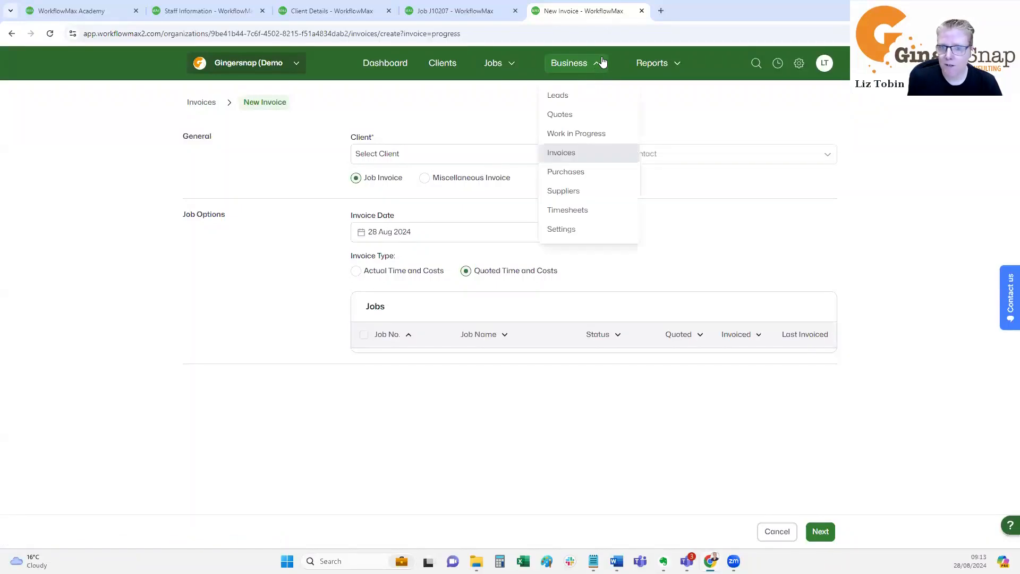
pyautogui.click(565, 136)
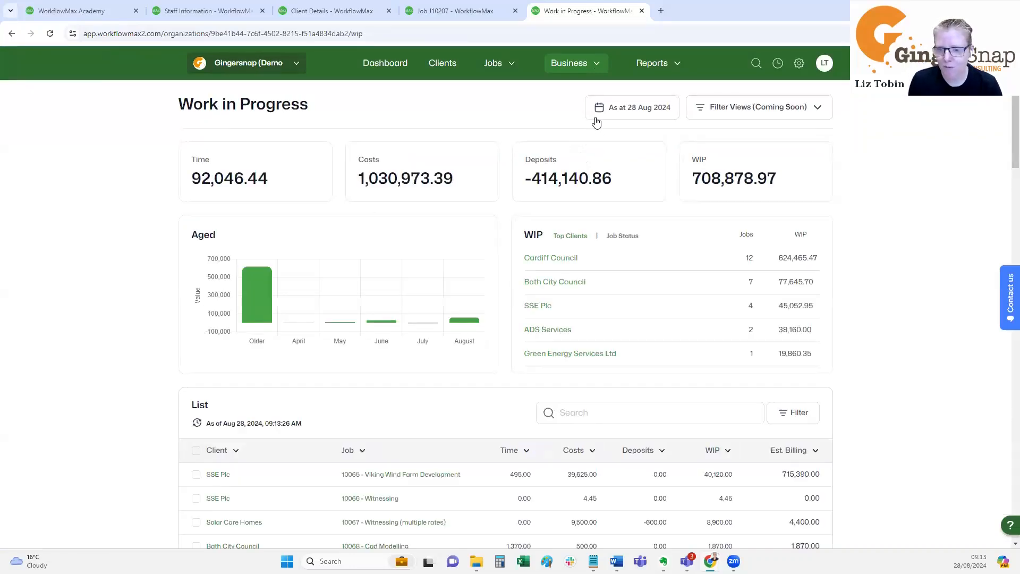
pyautogui.scroll(-3, 597, 121)
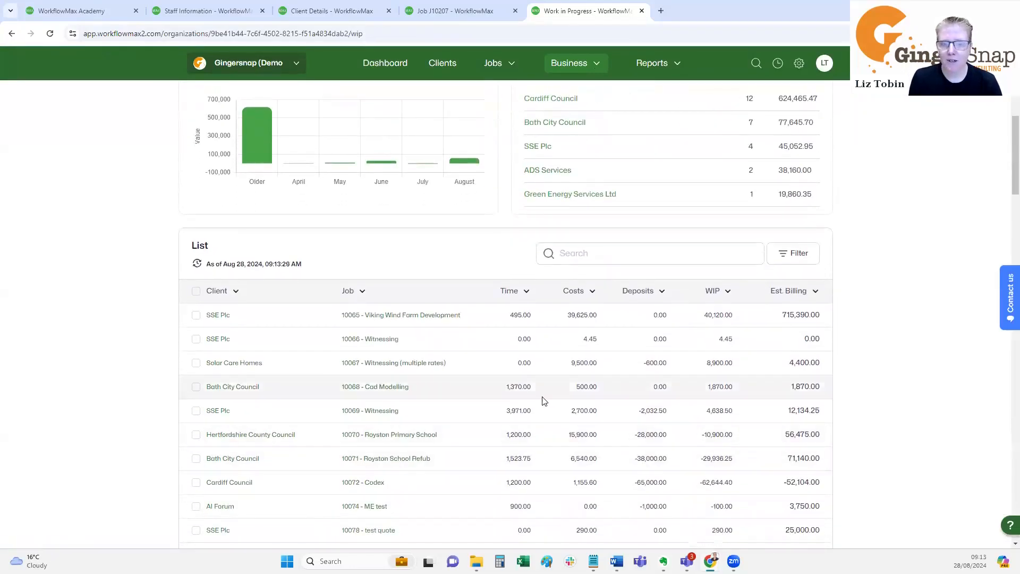
pyautogui.scroll(-2, 463, 278)
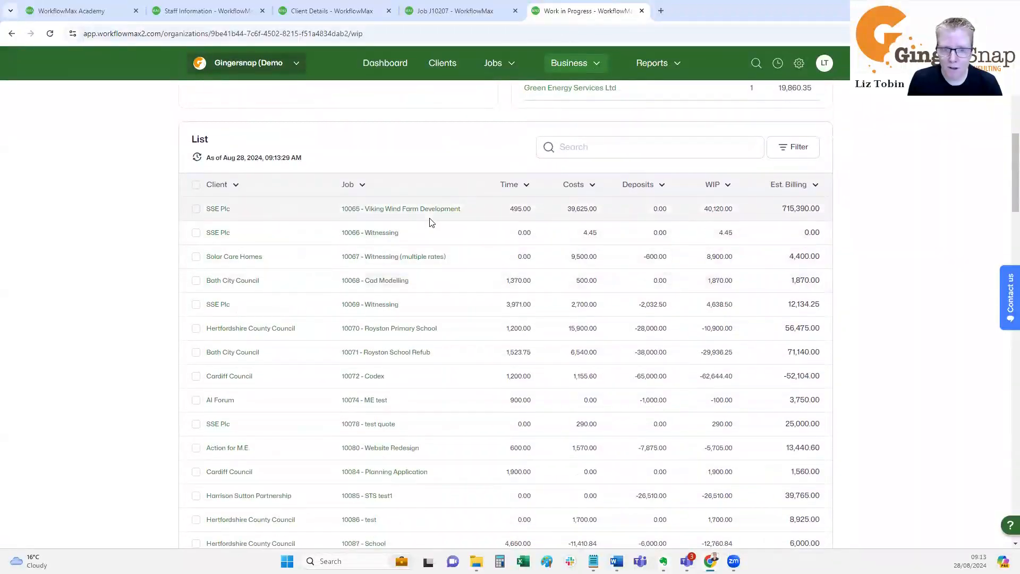
pyautogui.scroll(-1, 431, 225)
pyautogui.scroll(1, 431, 224)
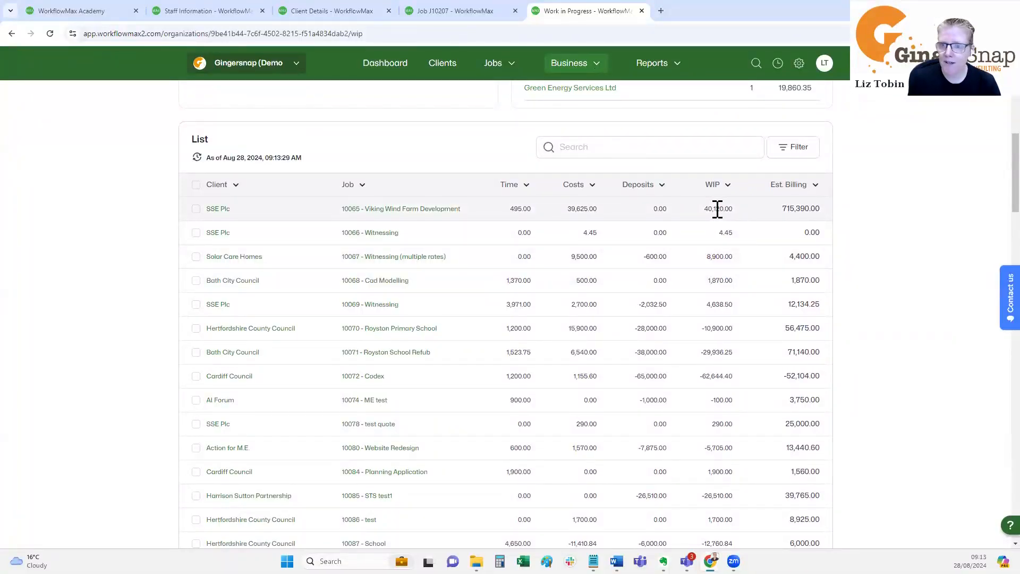
pyautogui.scroll(2, 638, 229)
pyautogui.click(195, 316)
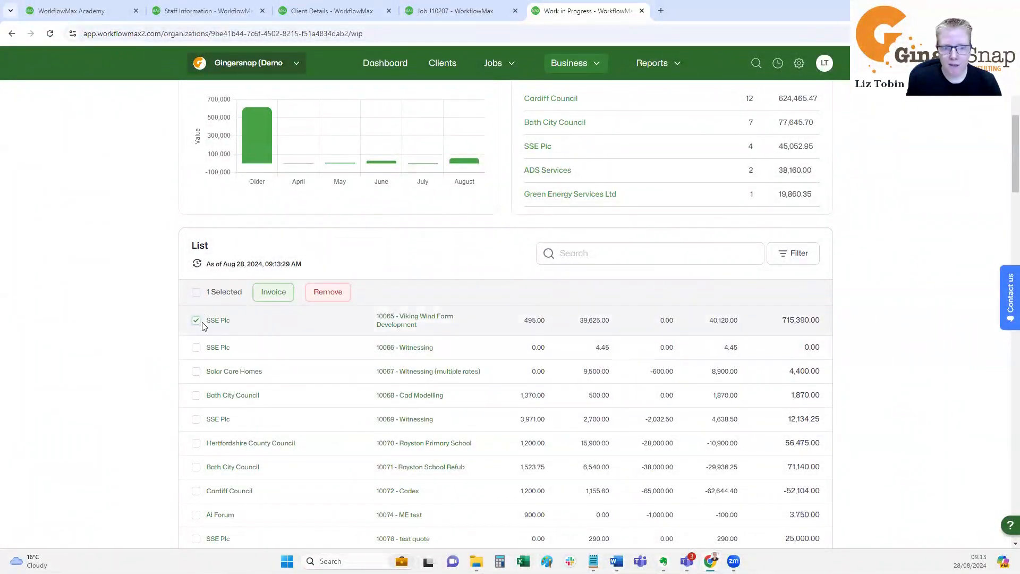
# Review the invoice date, type and grouping options for the selected job, cancel without creating an invoice, and clear the SSE Plc job selections
pyautogui.click(271, 293)
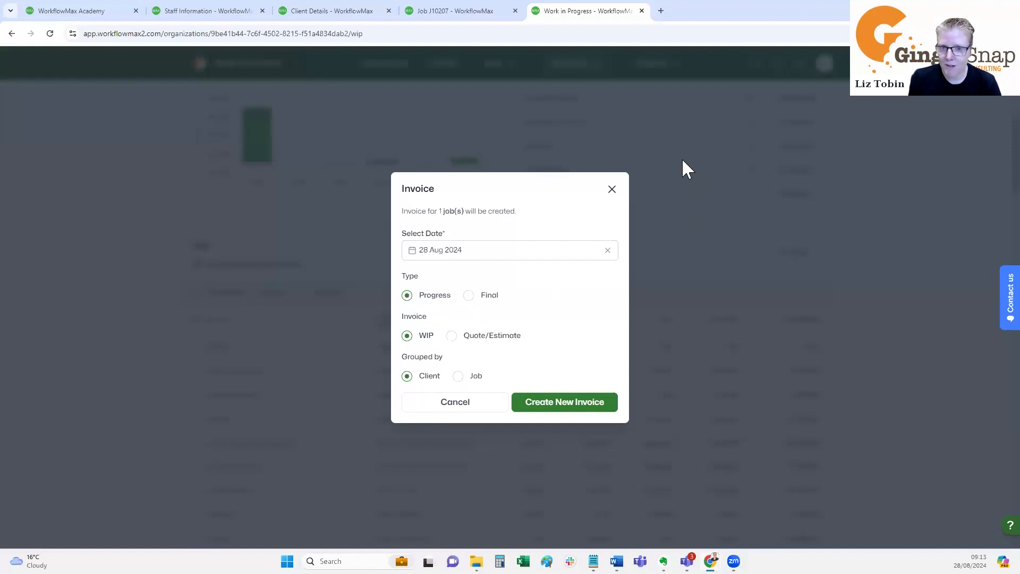
pyautogui.click(197, 284)
pyautogui.click(196, 348)
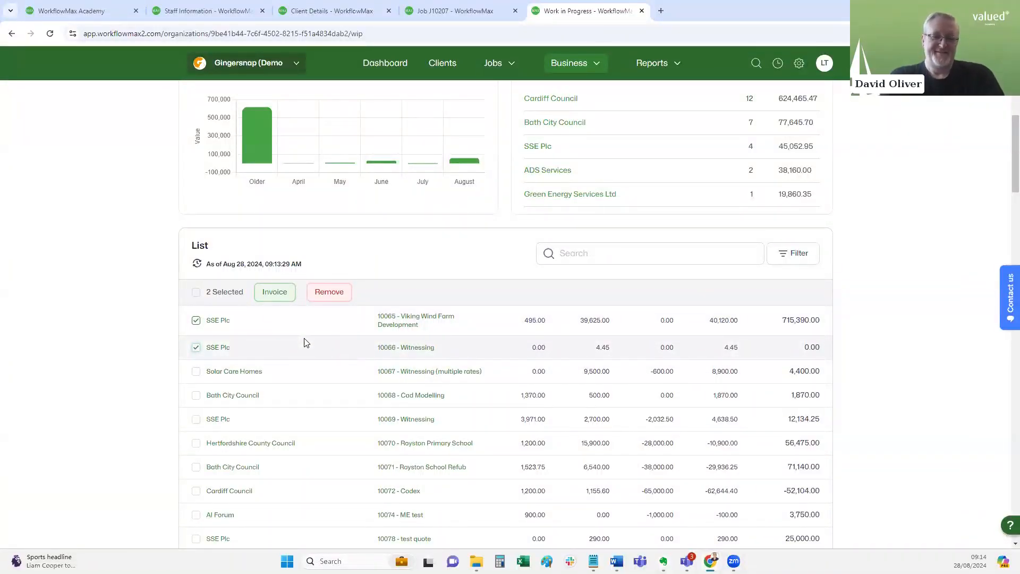
pyautogui.click(196, 320)
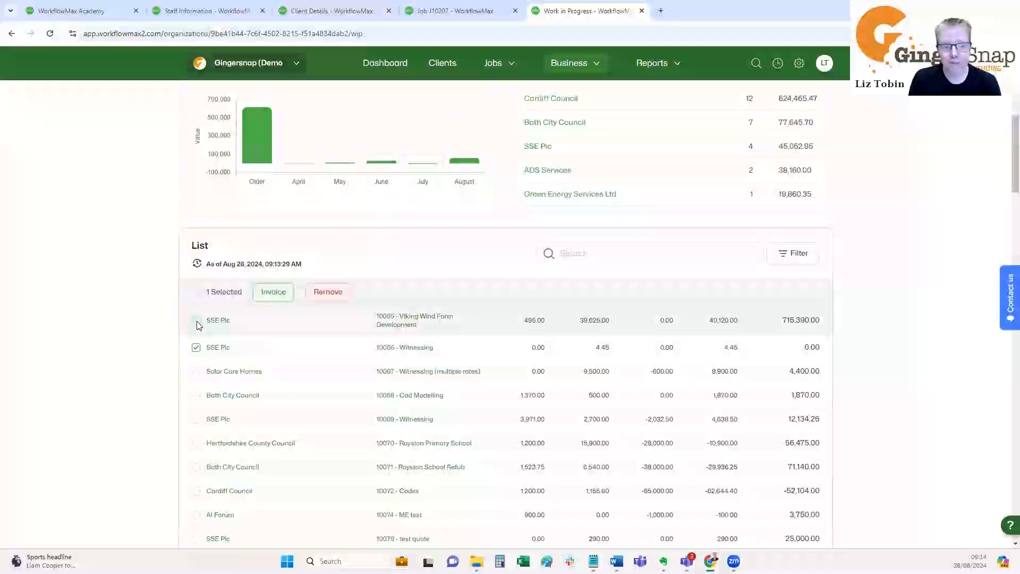
pyautogui.click(196, 348)
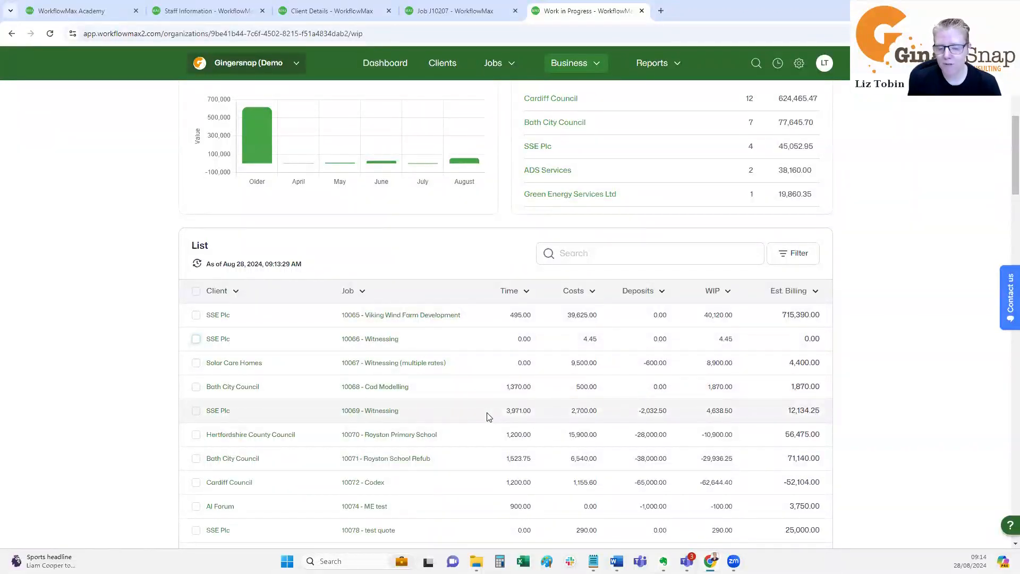
pyautogui.scroll(3, 488, 415)
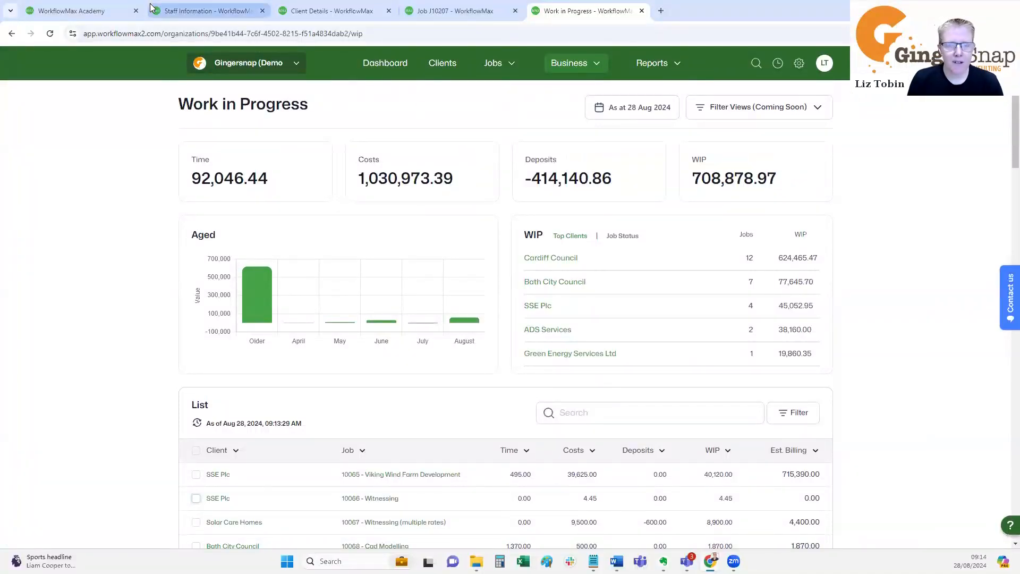
# Switch to the WorkflowMax Academy course and view its "Progress and Final invoice" lesson screen
pyautogui.click(84, 11)
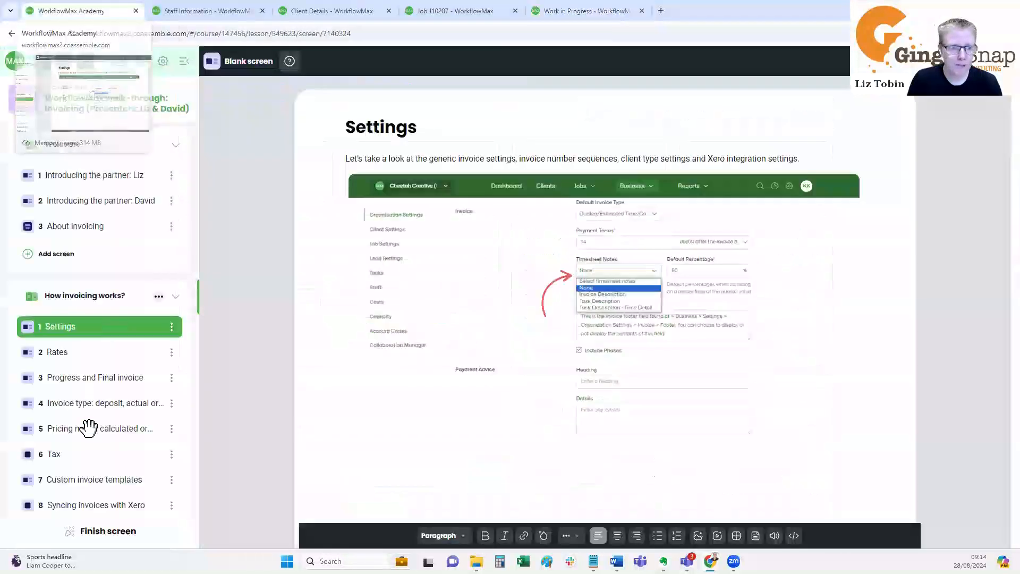
pyautogui.click(128, 379)
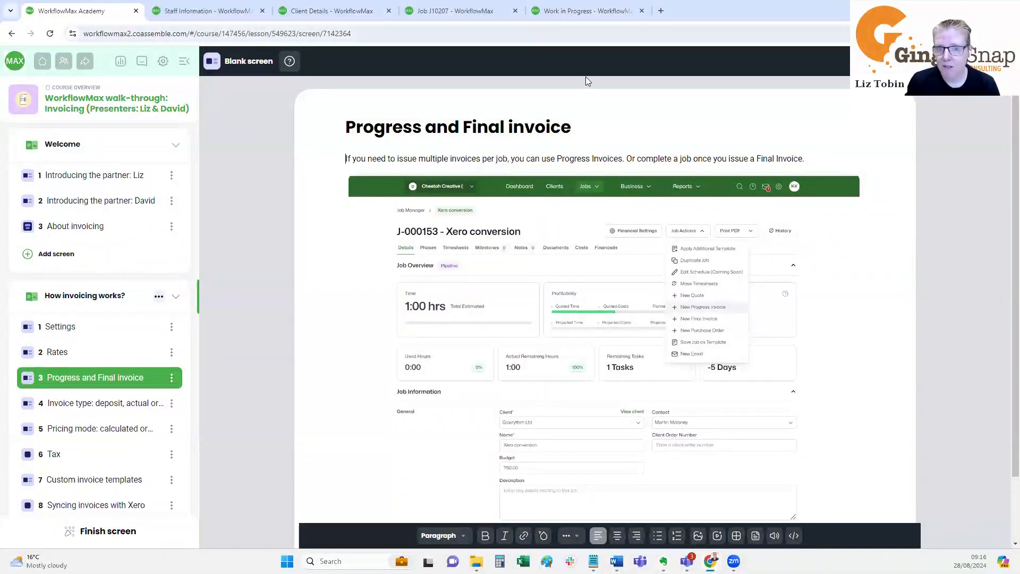
pyautogui.tripleClick(570, 137)
pyautogui.click(567, 143)
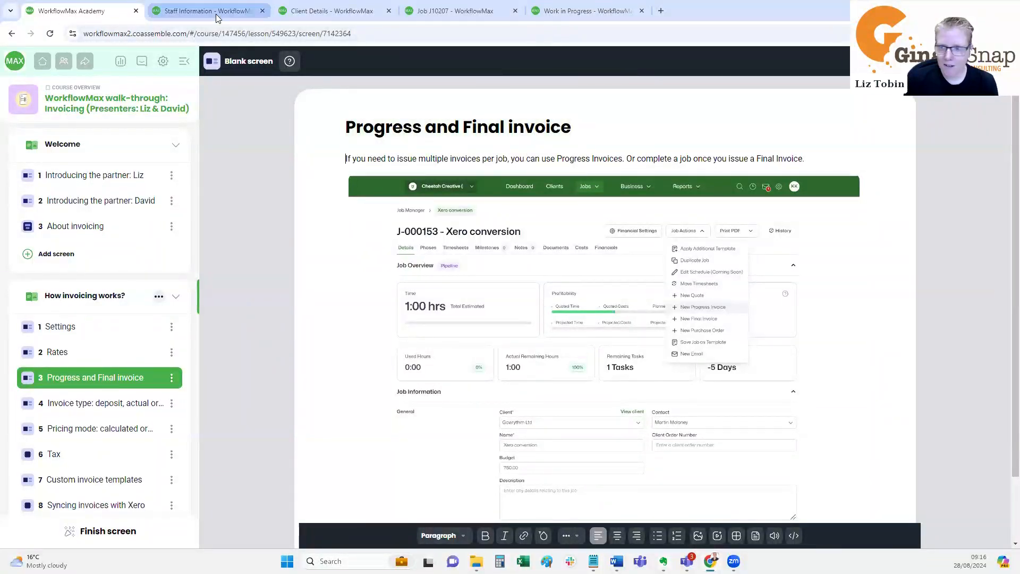
# Switch back to WorkflowMax, open the Organisation Settings and set the Invoice State for jobs to Completed
pyautogui.moveTo(216, 18)
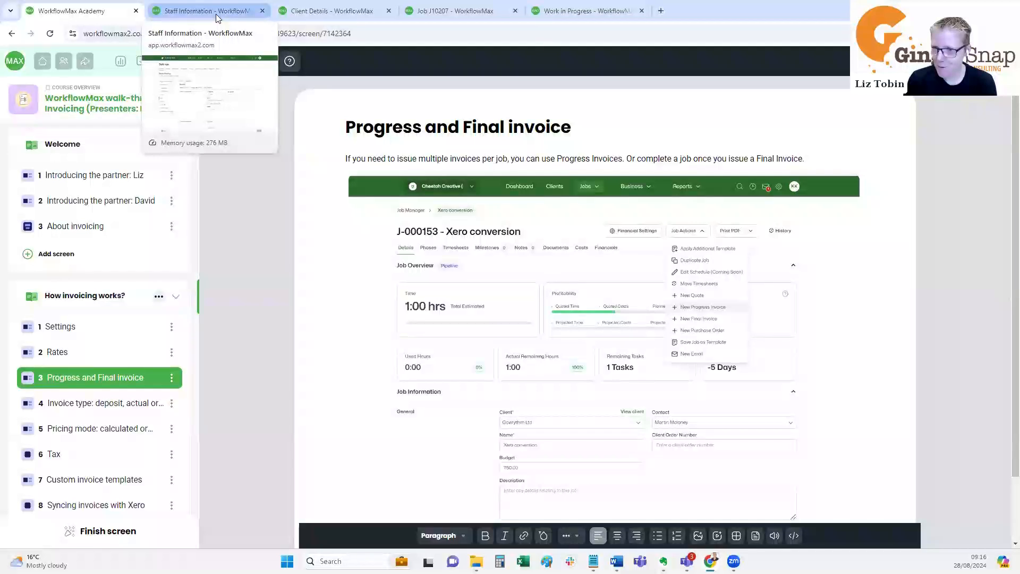
pyautogui.click(216, 12)
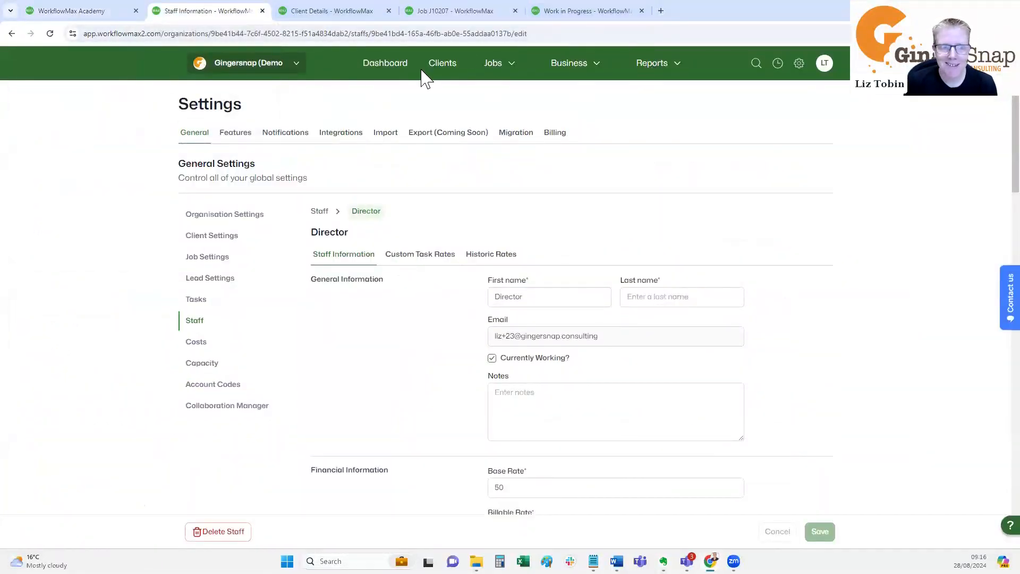
pyautogui.click(235, 215)
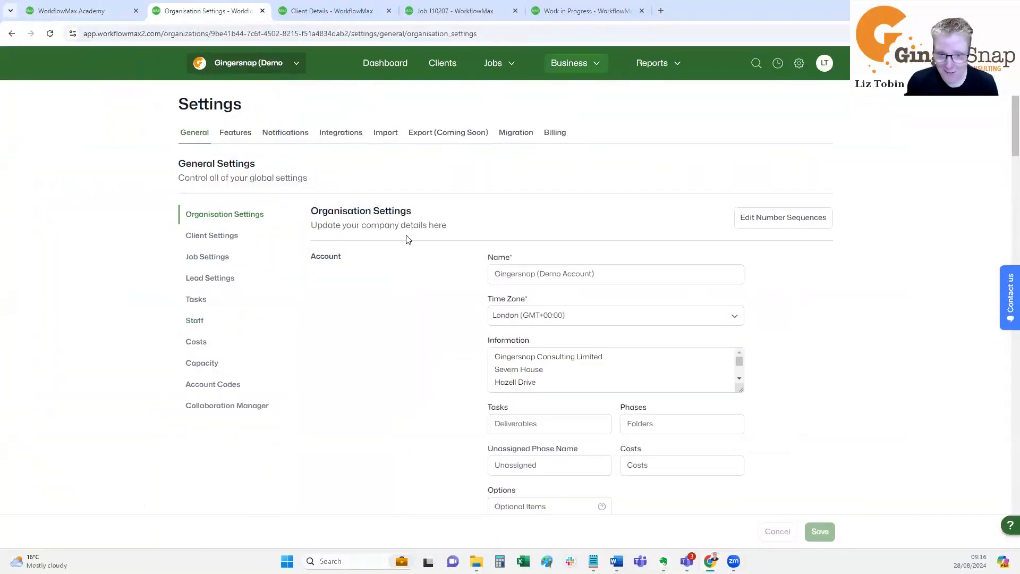
pyautogui.scroll(-2, 405, 238)
pyautogui.scroll(-12, 405, 238)
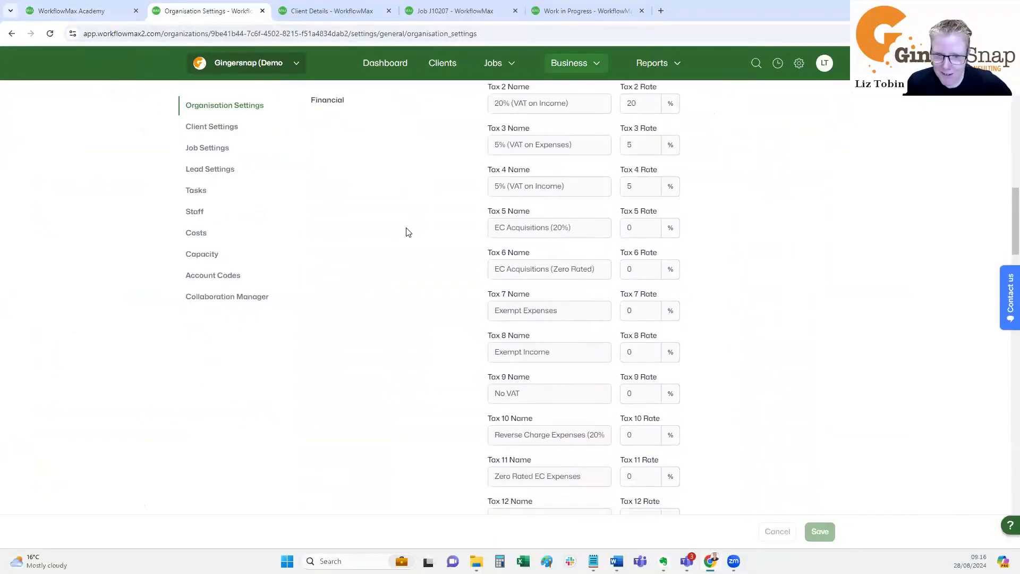
pyautogui.scroll(-7, 408, 231)
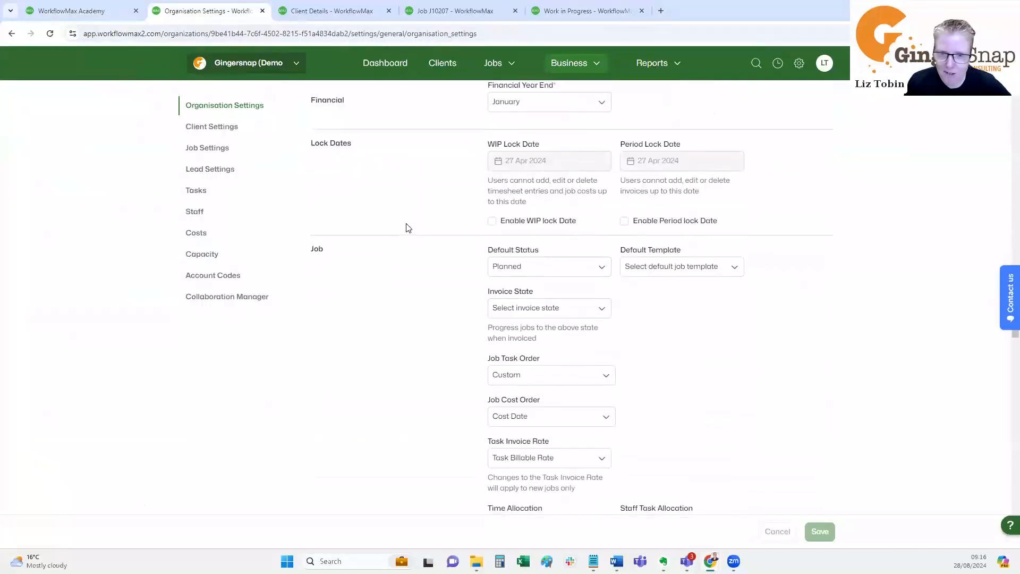
pyautogui.doubleClick(317, 247)
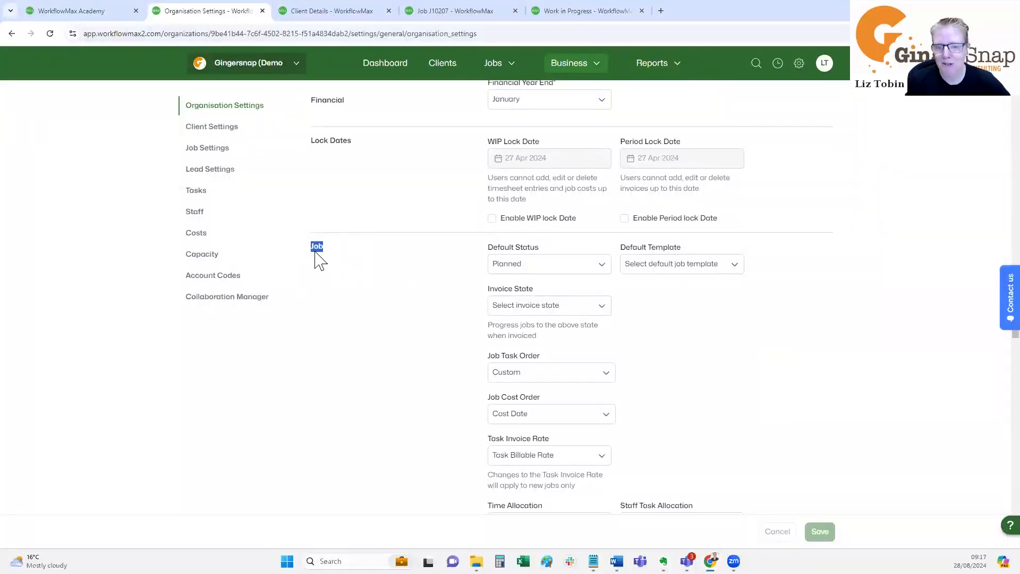
pyautogui.moveTo(541, 291); pyautogui.dragTo(482, 298)
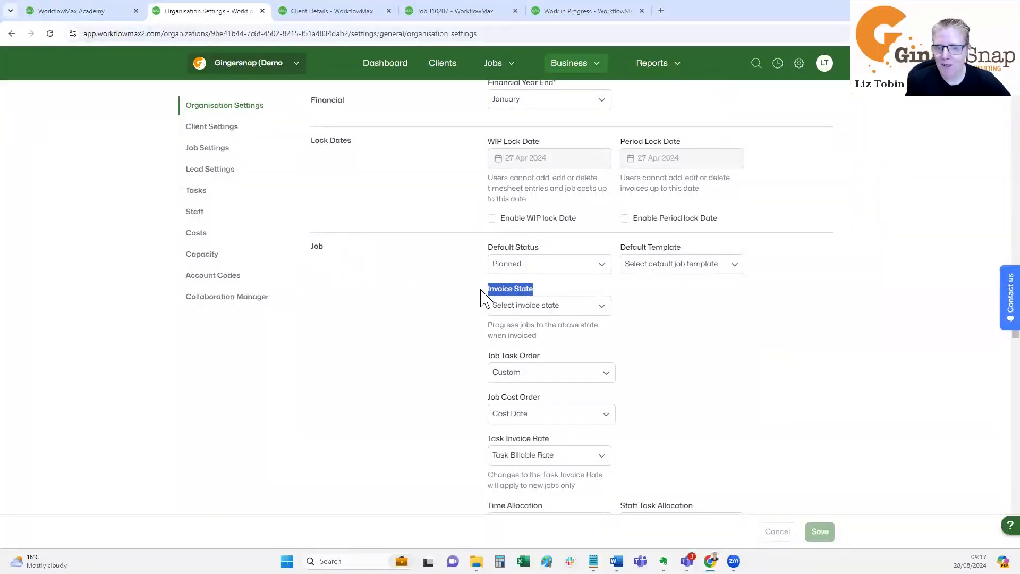
pyautogui.click(589, 311)
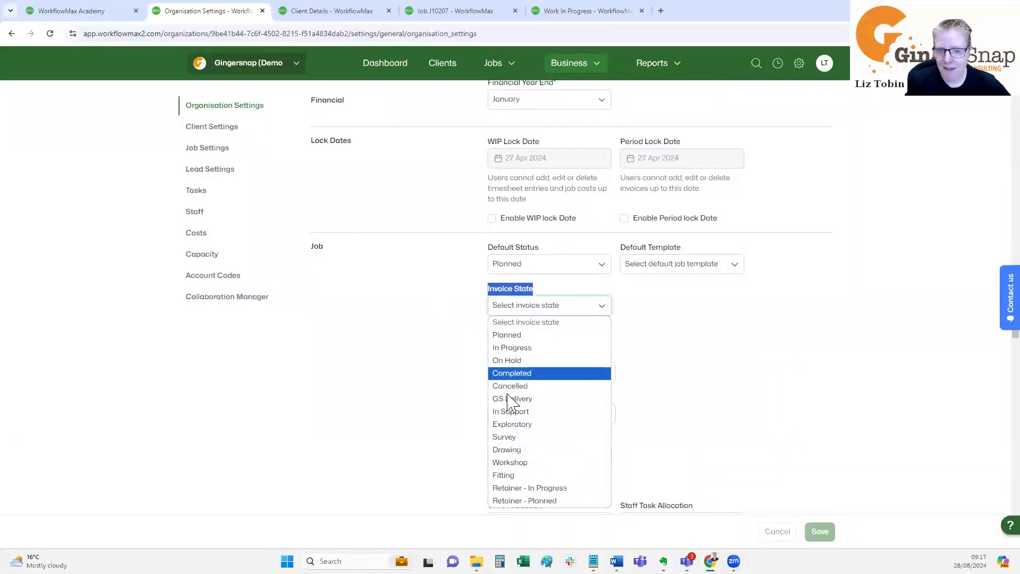
pyautogui.press('Escape')
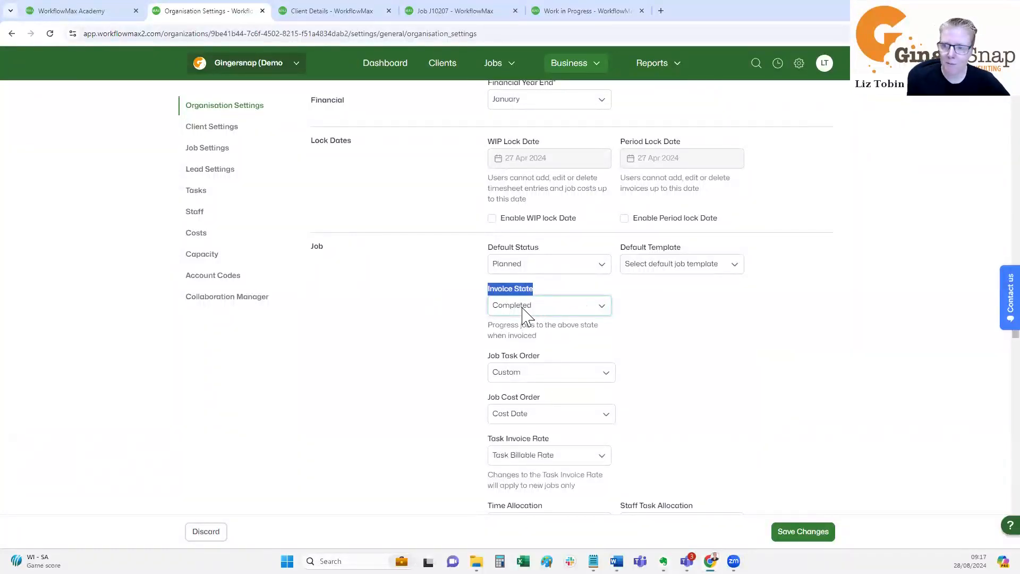
pyautogui.click(658, 321)
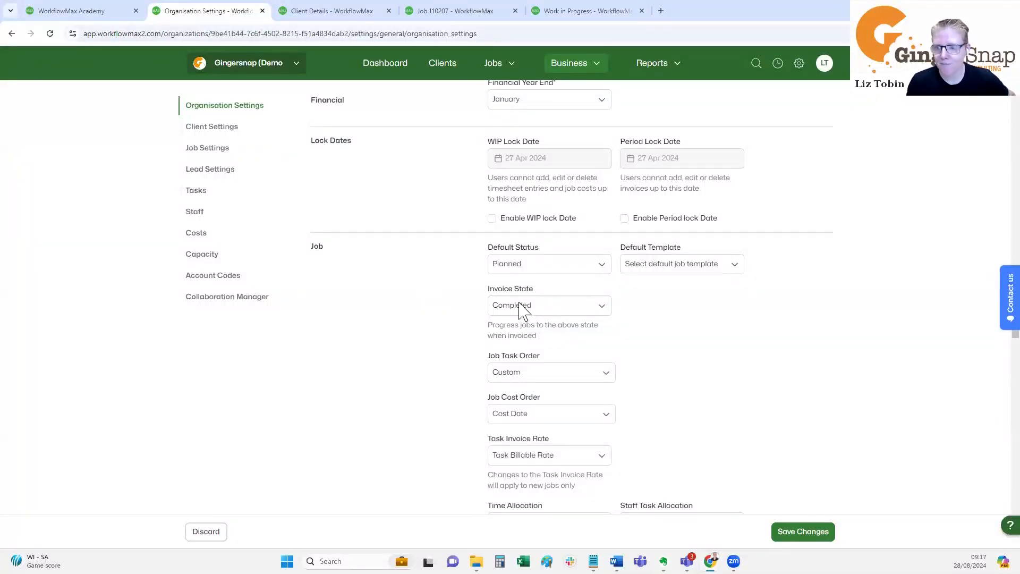
# Examine the other job statuses offered for Invoice State without choosing a different one
pyautogui.click(533, 309)
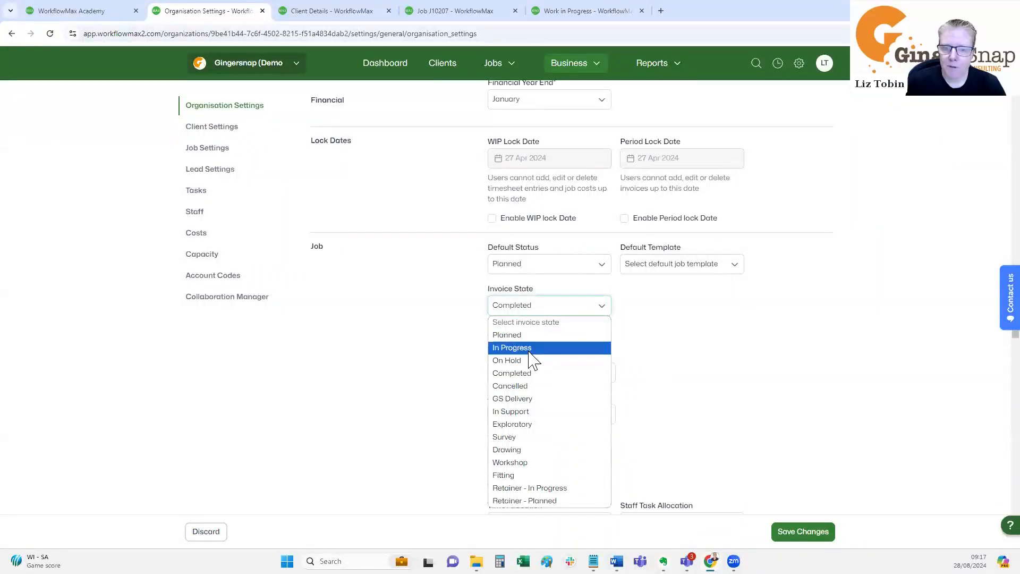
pyautogui.click(653, 345)
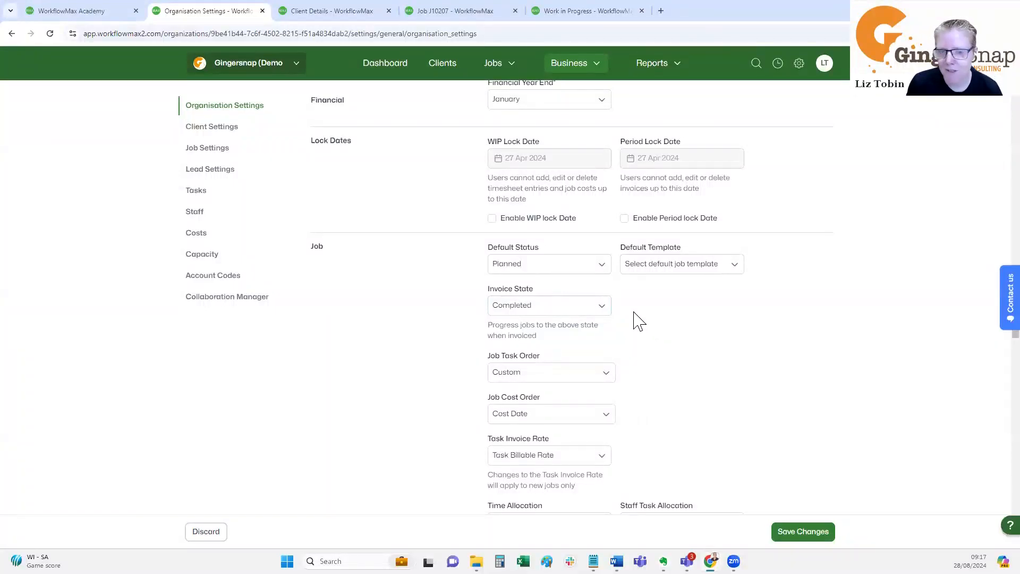
pyautogui.click(516, 310)
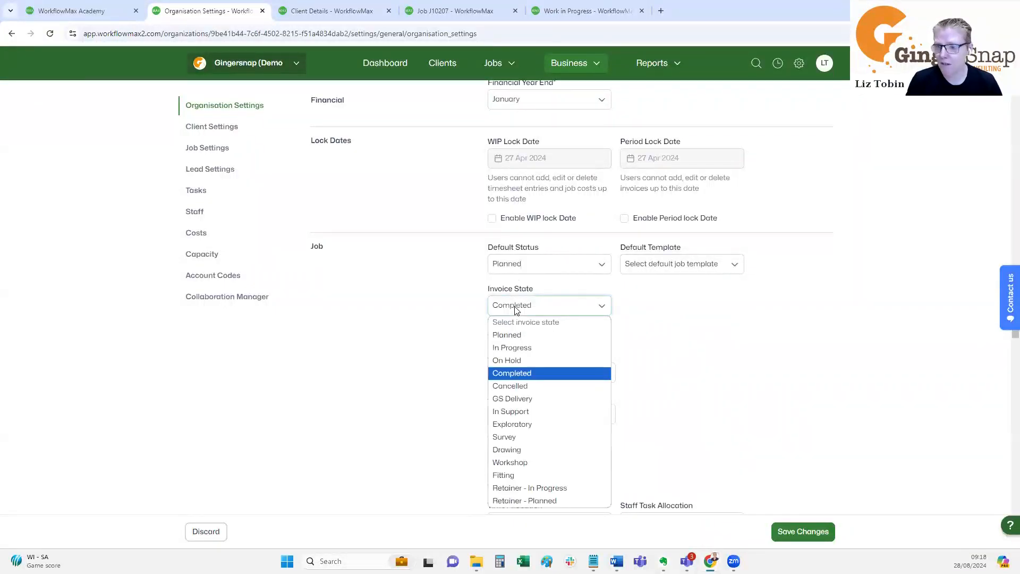
pyautogui.click(450, 303)
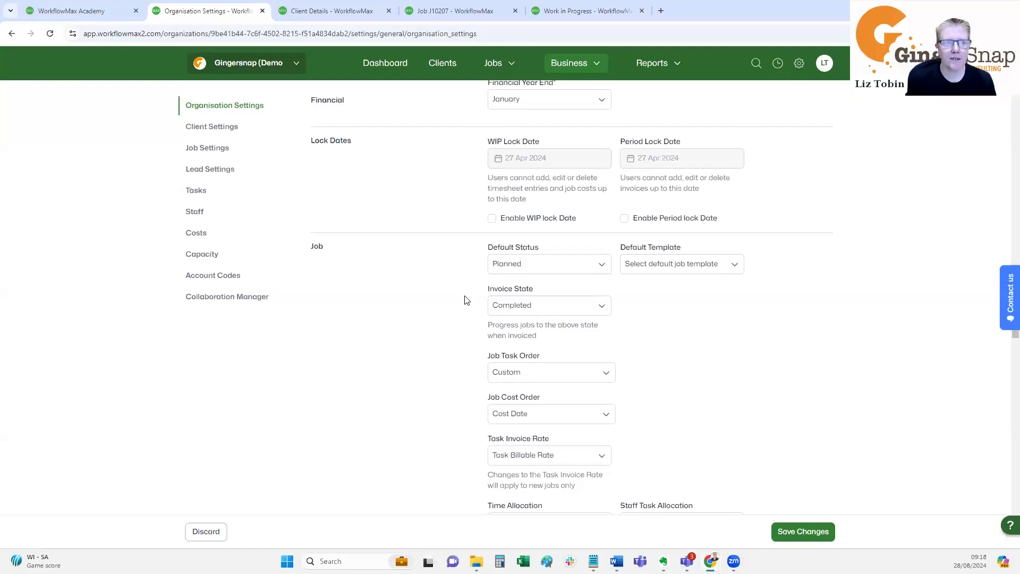
# Open the J10204 Monthly System Support job from the Job Manager and review its tasks, costs and financial summary
pyautogui.click(456, 12)
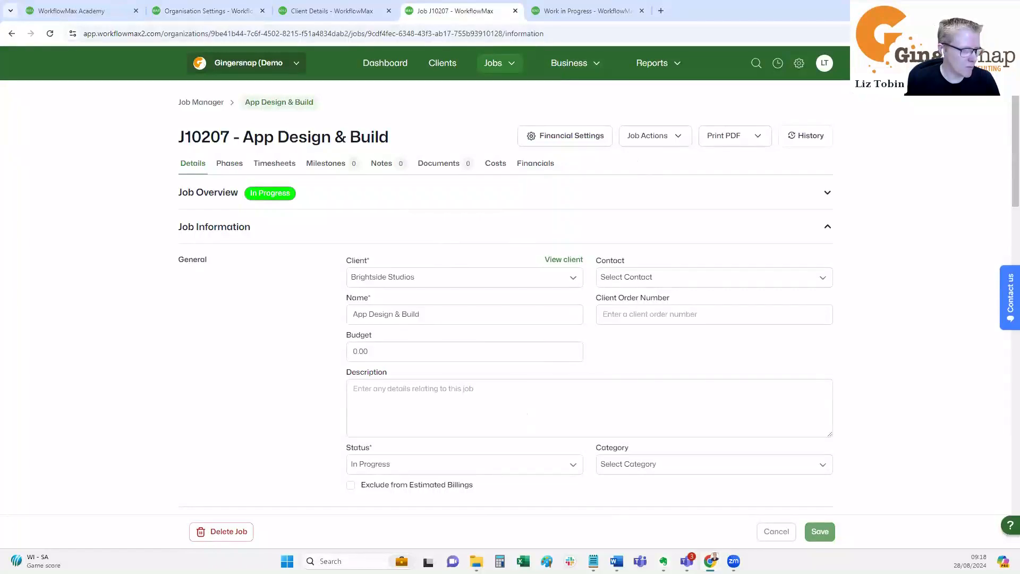
pyautogui.click(205, 104)
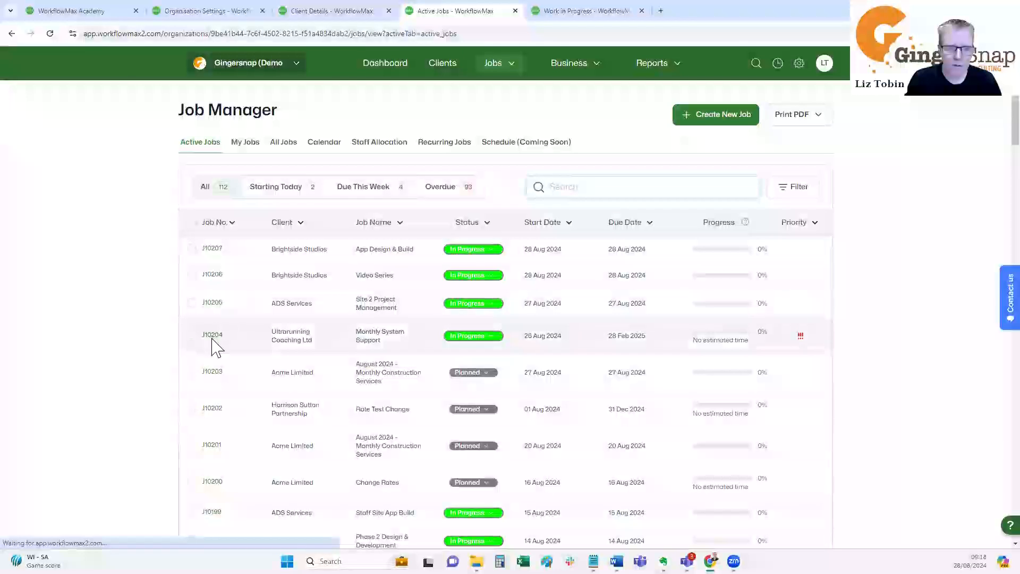
pyautogui.click(212, 335)
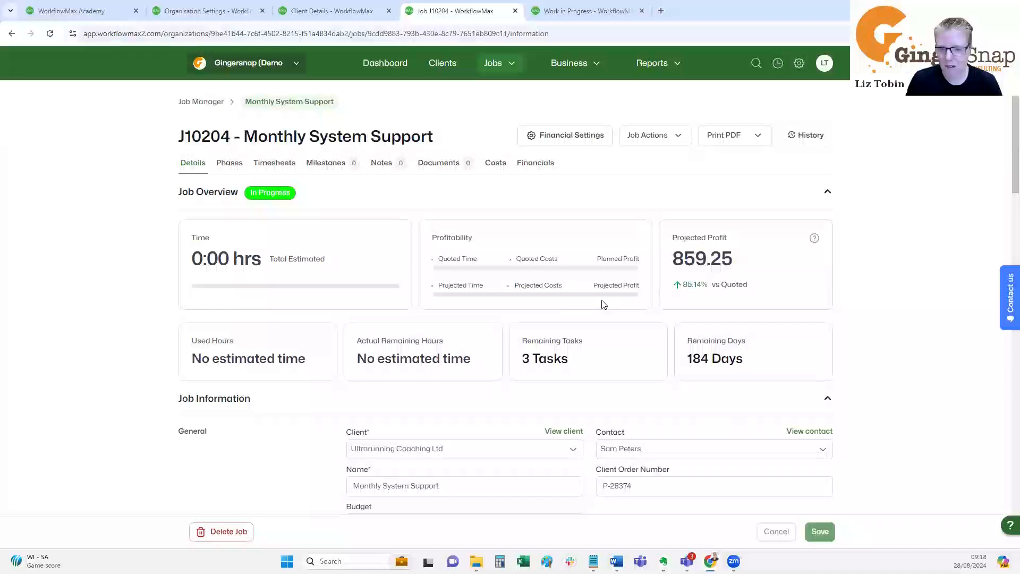
pyautogui.scroll(-2, 604, 304)
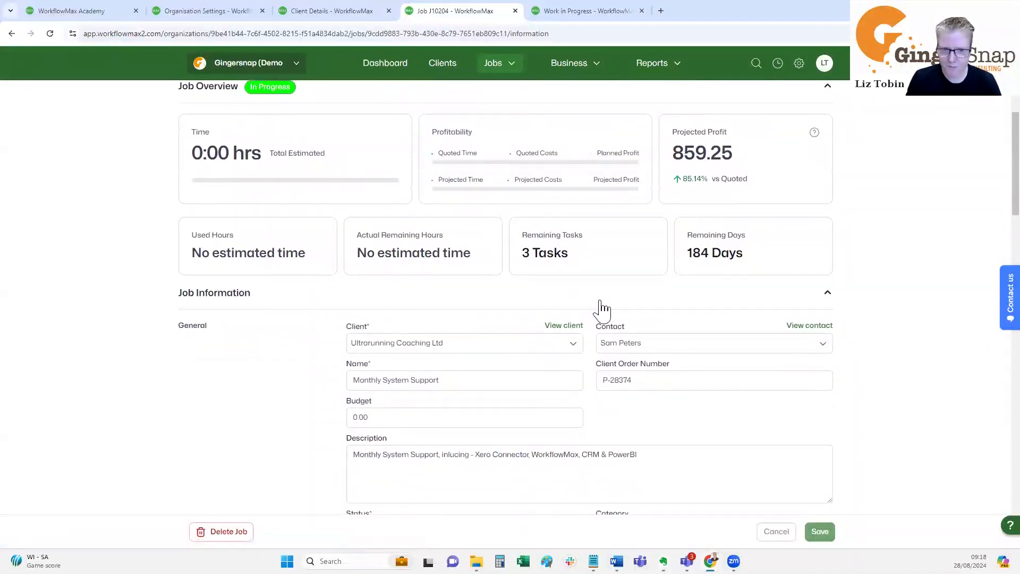
pyautogui.scroll(-15, 604, 305)
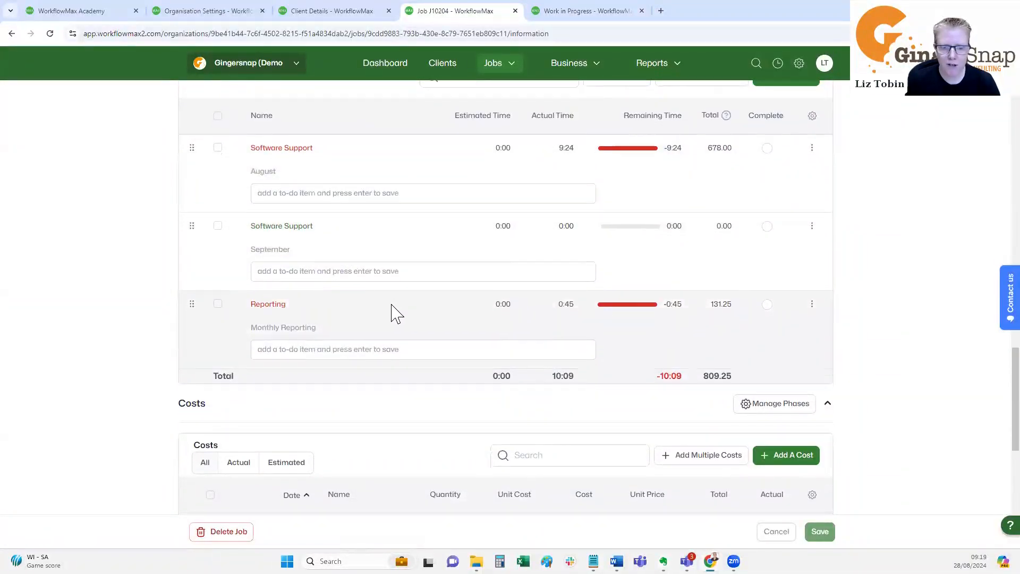
pyautogui.scroll(-5, 390, 312)
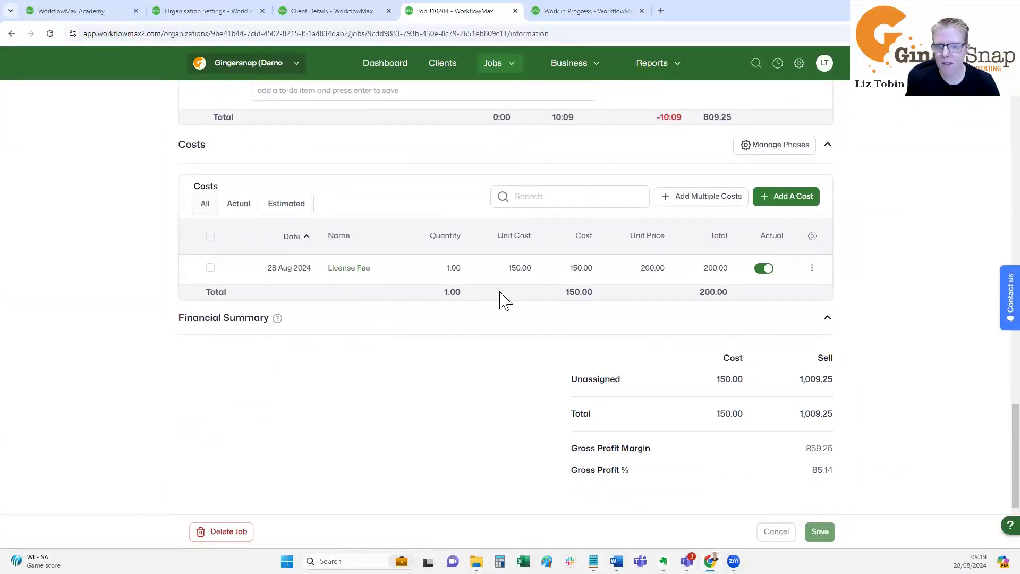
pyautogui.scroll(15, 535, 248)
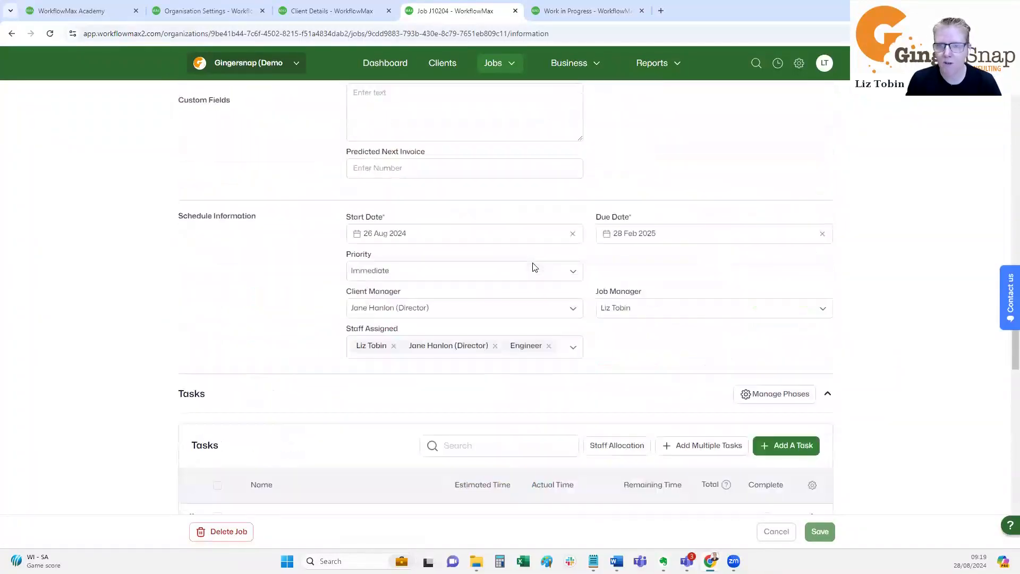
# Create a progress invoice for the Monthly System Support job using Actual Time and Costs, dated 28 Aug 2024
pyautogui.click(676, 137)
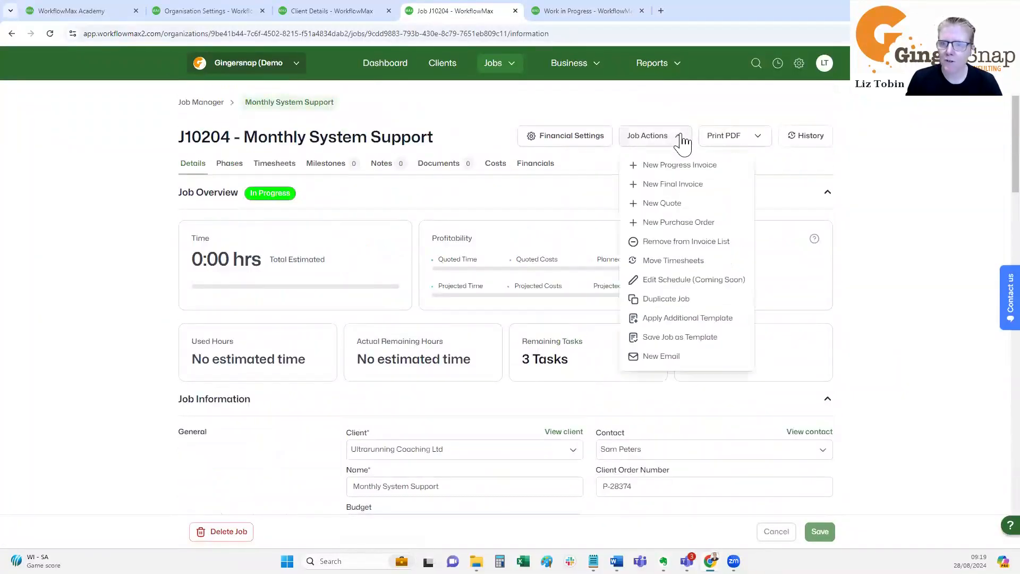
pyautogui.click(654, 167)
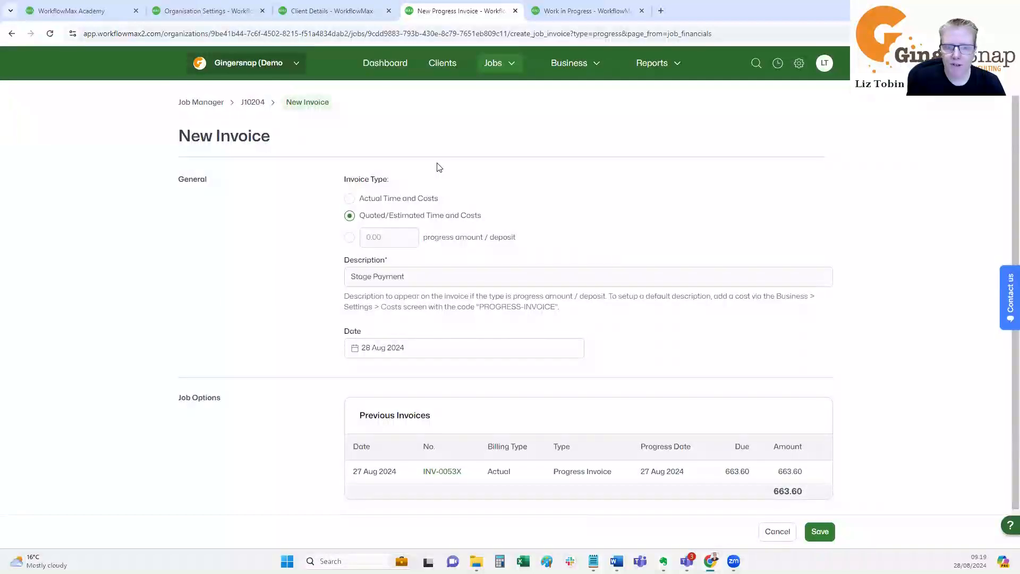
pyautogui.click(349, 199)
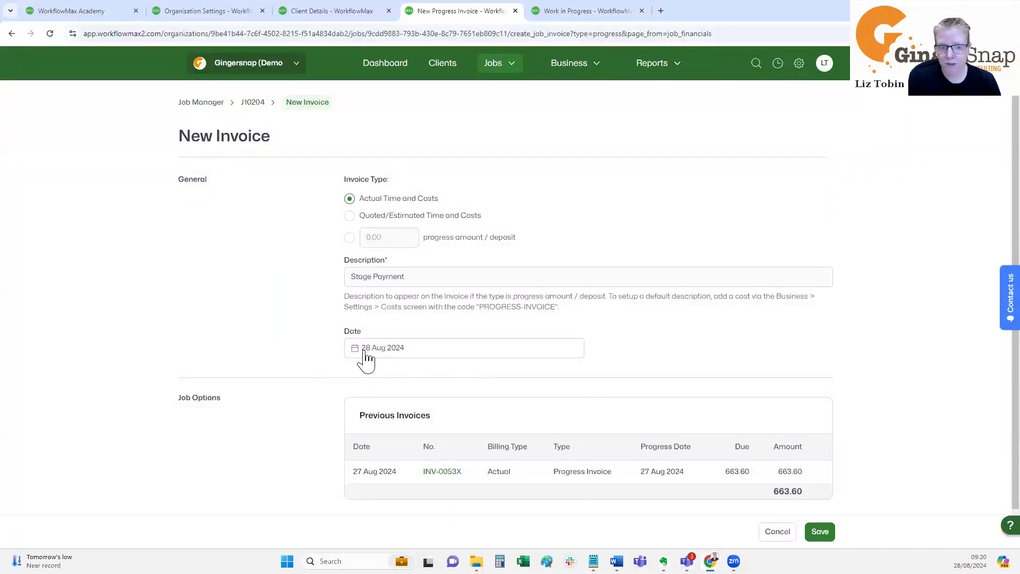
pyautogui.click(421, 357)
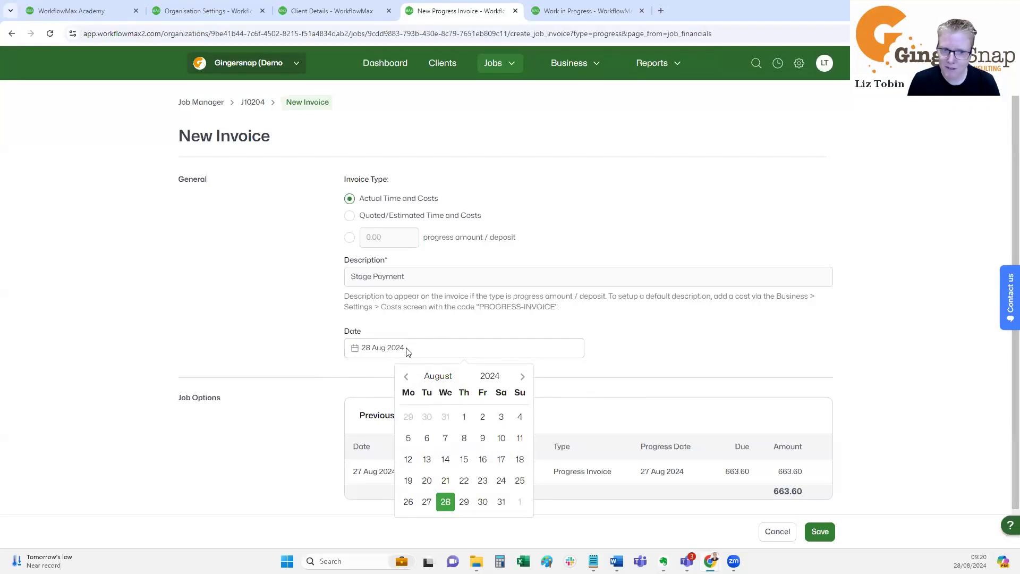
pyautogui.click(677, 344)
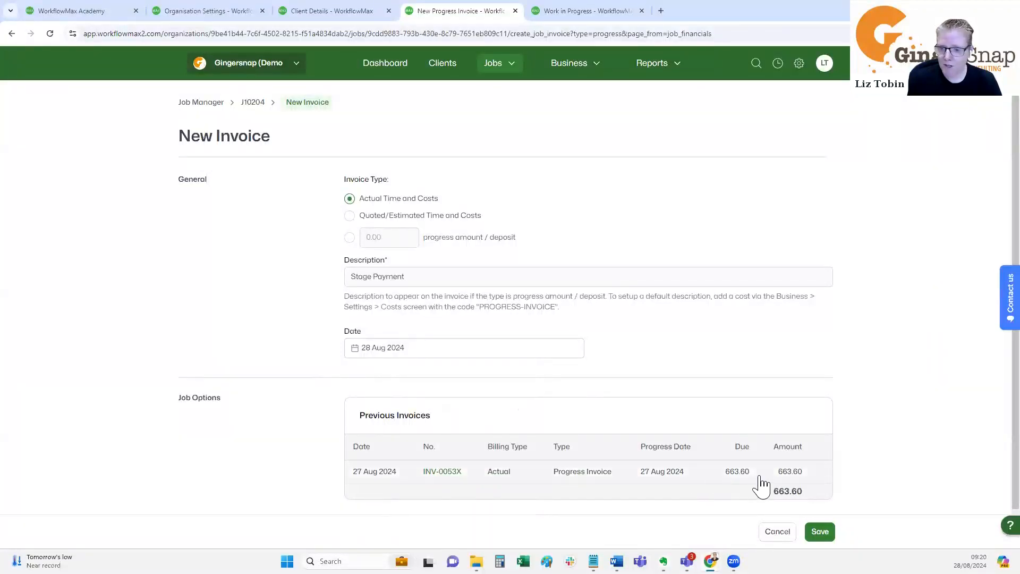
pyautogui.click(813, 536)
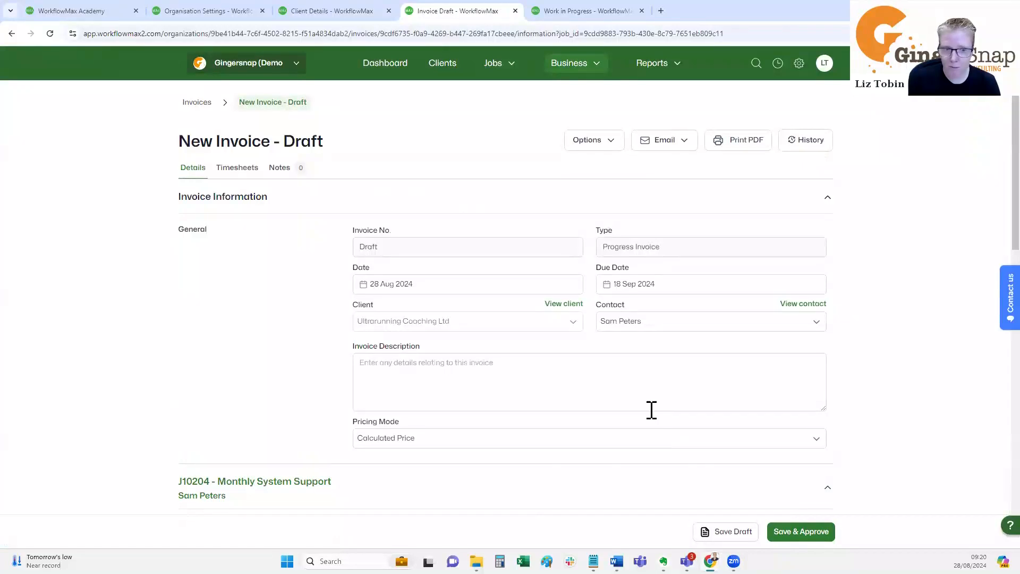
# Examine the draft invoice's Invoice Information and Monthly System Support job sections, including the client order number, collapsing both sections
pyautogui.scroll(-1, 401, 288)
pyautogui.scroll(1, 401, 289)
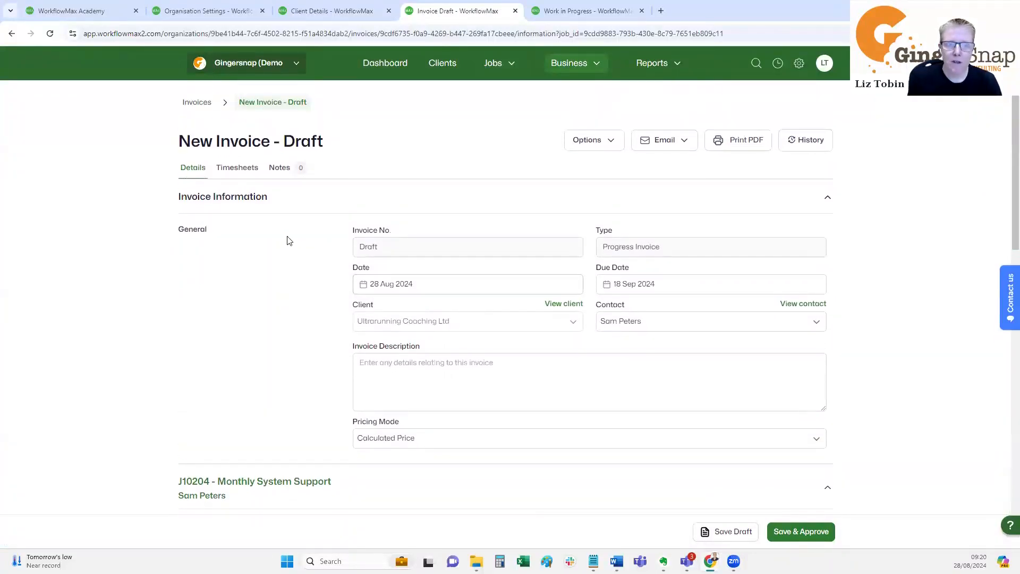
pyautogui.click(828, 200)
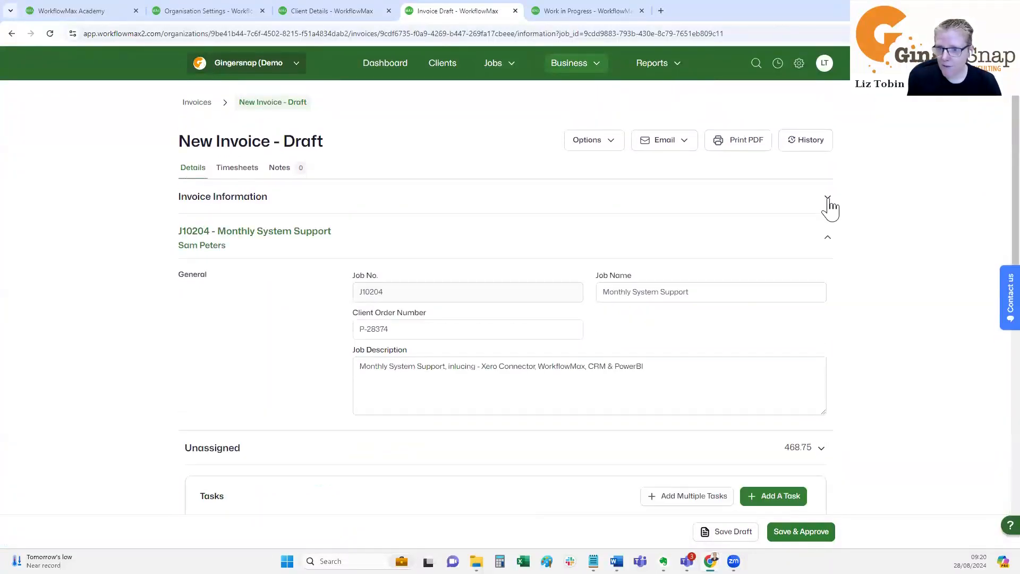
pyautogui.click(830, 235)
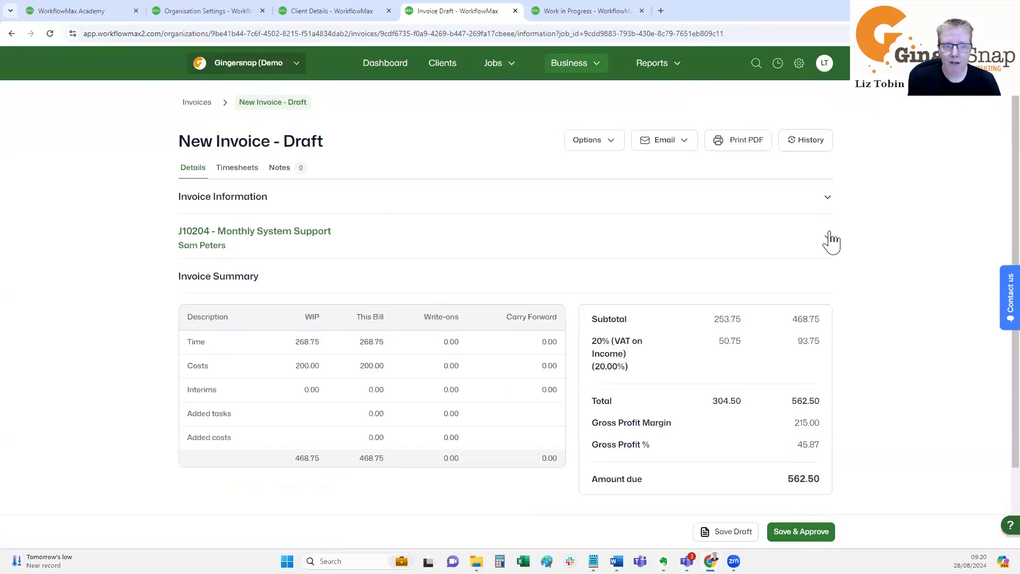
pyautogui.click(826, 200)
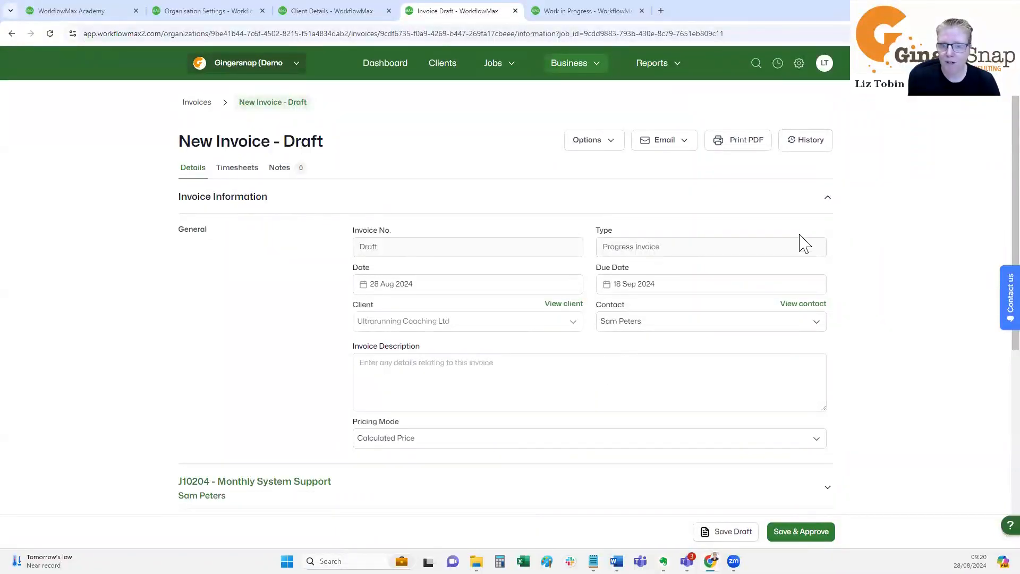
pyautogui.click(812, 206)
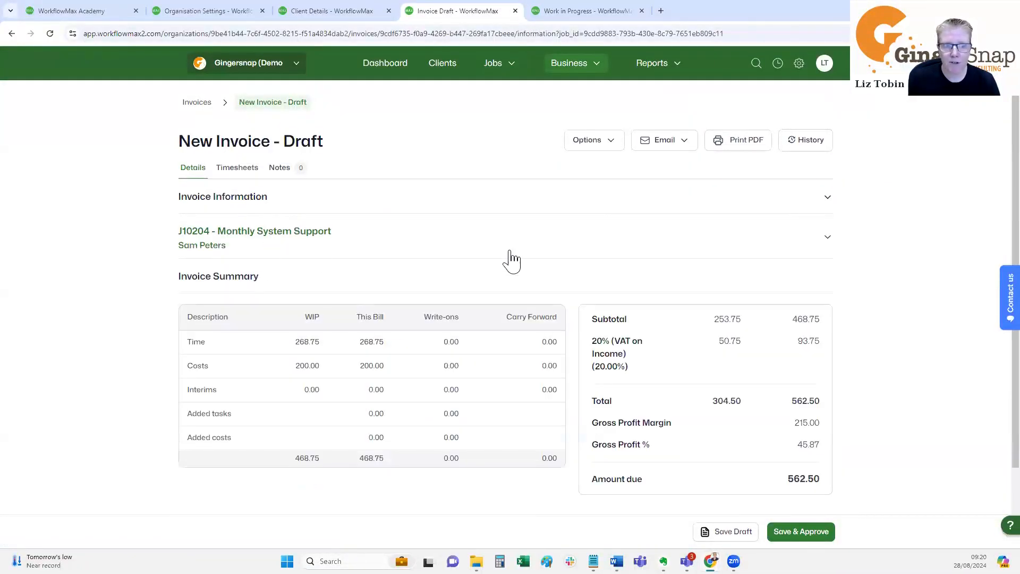
pyautogui.click(829, 245)
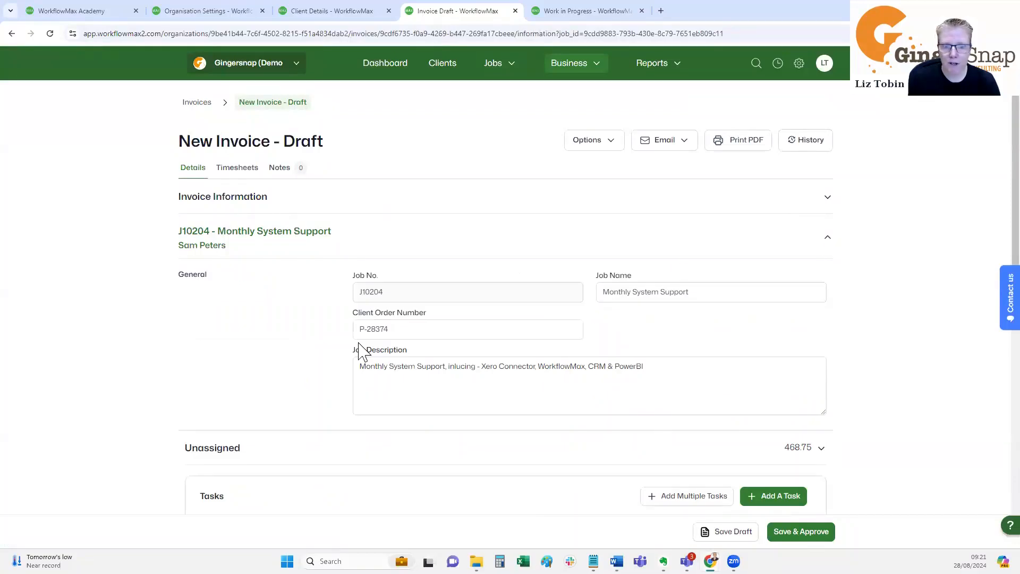
pyautogui.moveTo(399, 330); pyautogui.dragTo(325, 349)
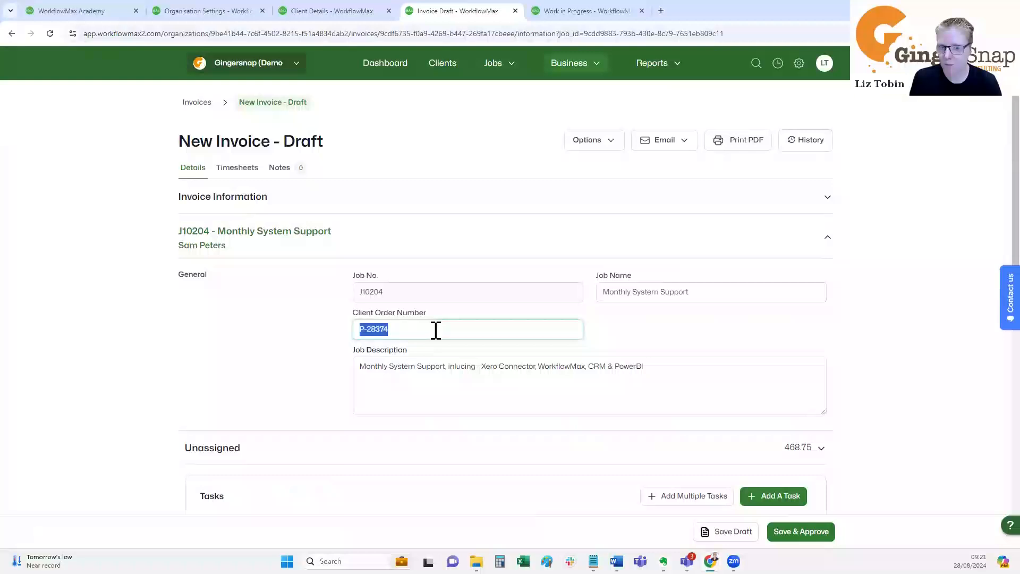
pyautogui.click(826, 237)
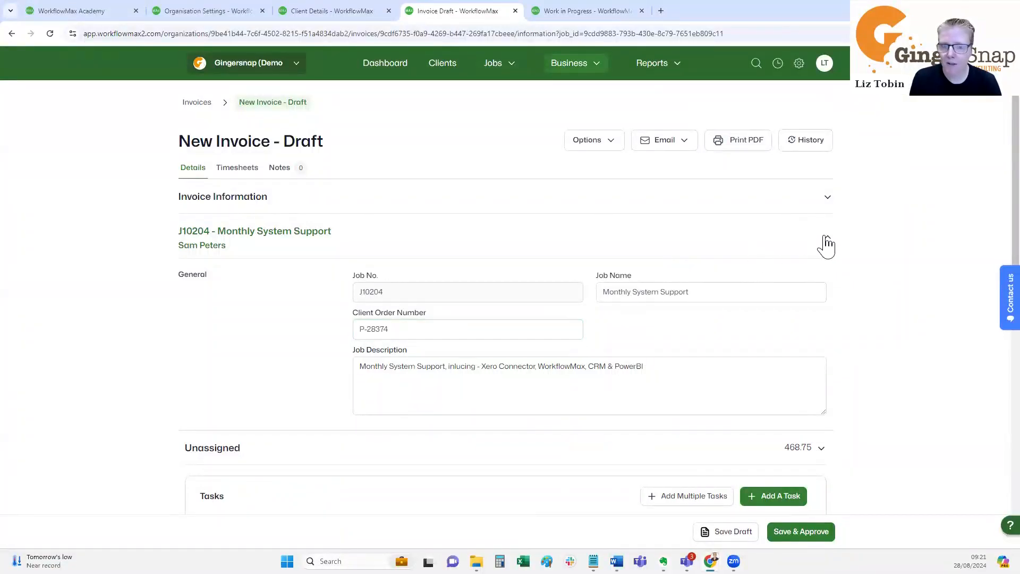
# Review the Invoice Summary, comparing the WIP, This Bill, Write-ons and Carry Forward figures for time
pyautogui.moveTo(180, 278); pyautogui.dragTo(254, 280)
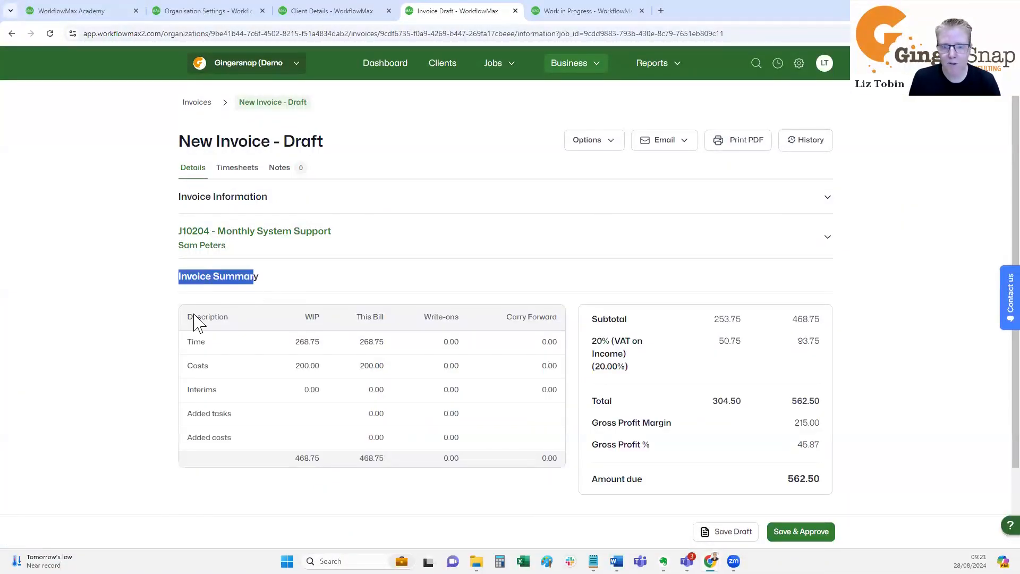
pyautogui.click(120, 377)
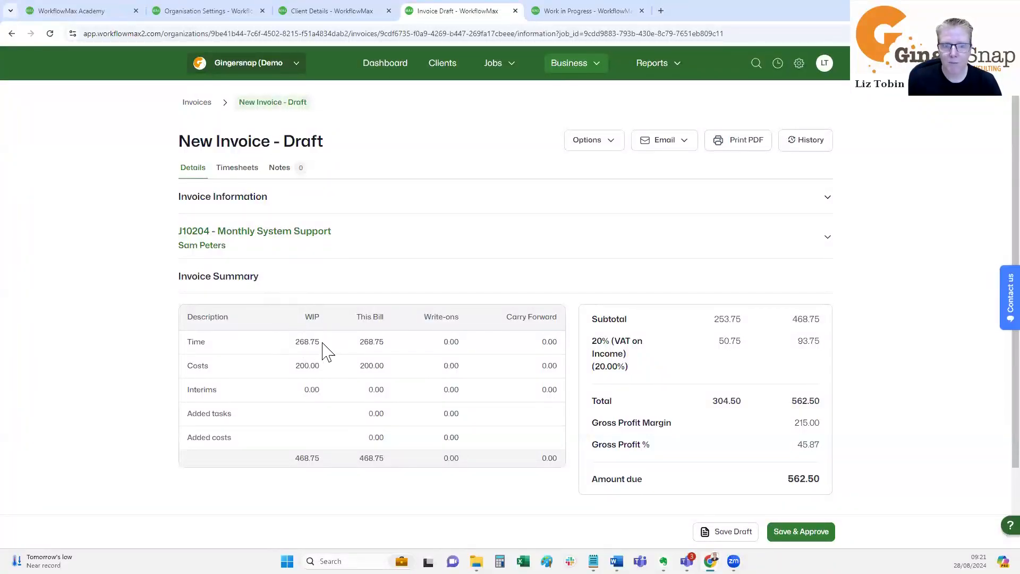
pyautogui.moveTo(294, 342); pyautogui.dragTo(323, 348)
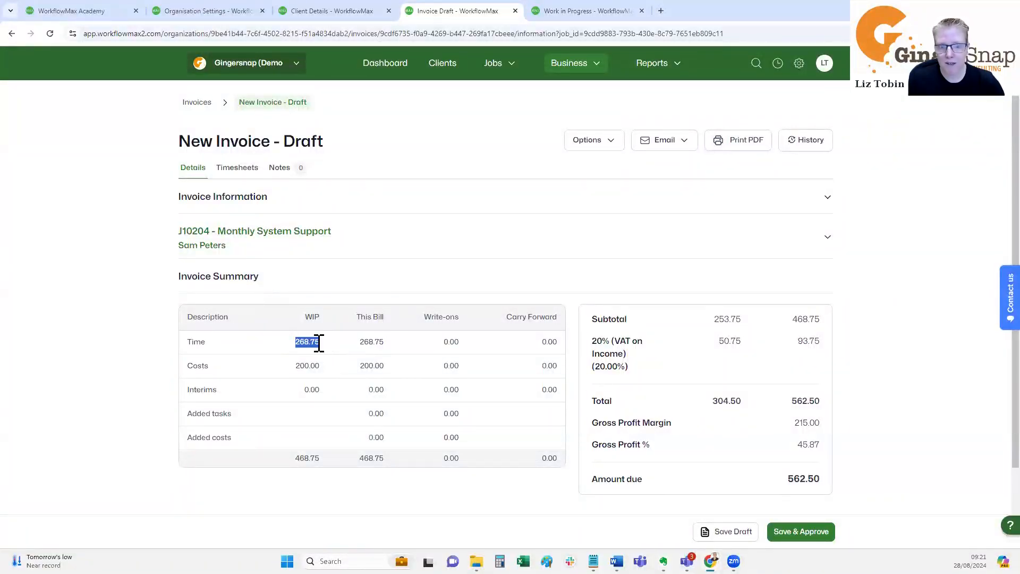
pyautogui.moveTo(360, 341); pyautogui.dragTo(384, 342)
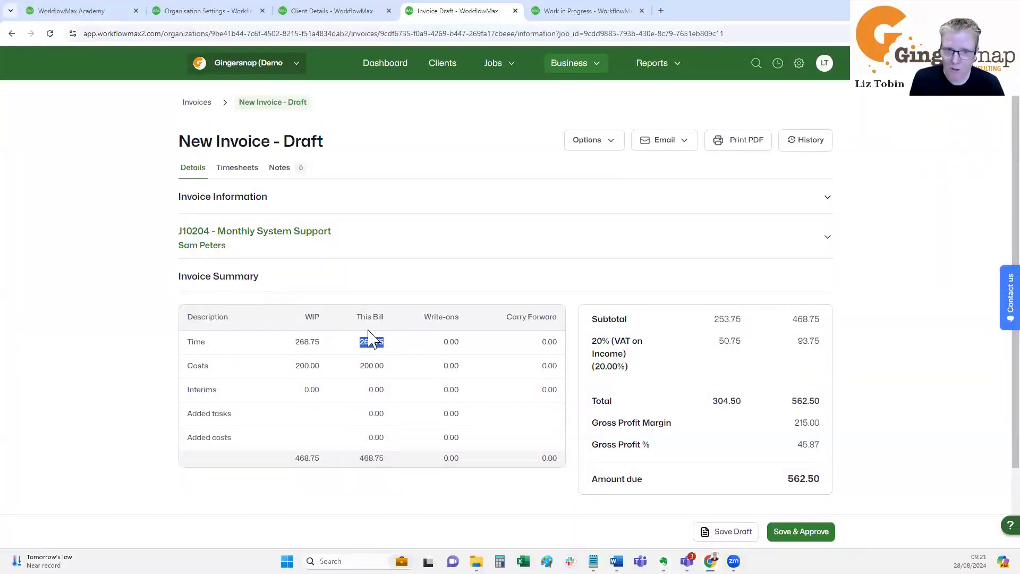
pyautogui.moveTo(423, 316); pyautogui.dragTo(461, 317)
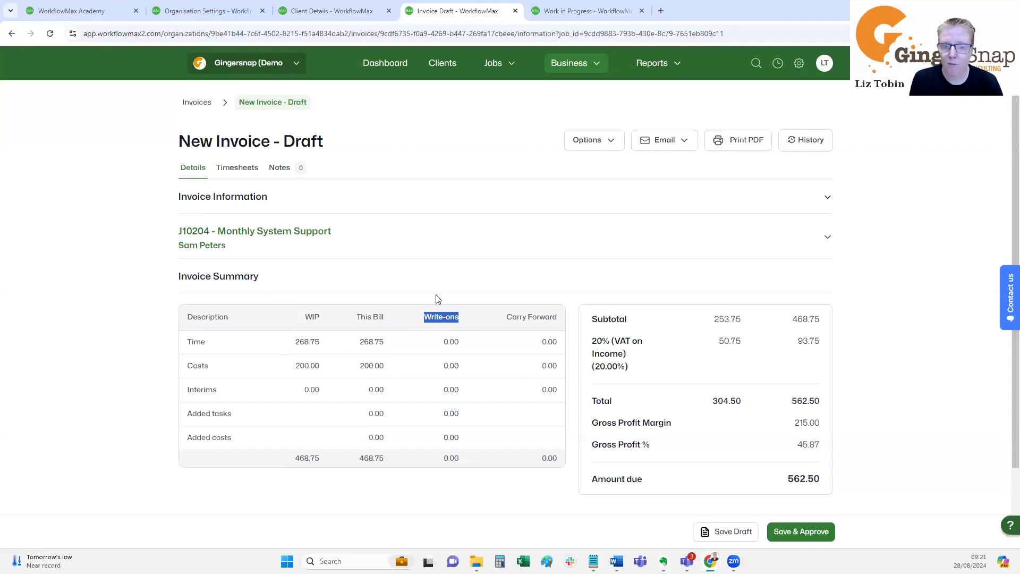
pyautogui.moveTo(539, 343); pyautogui.dragTo(559, 345)
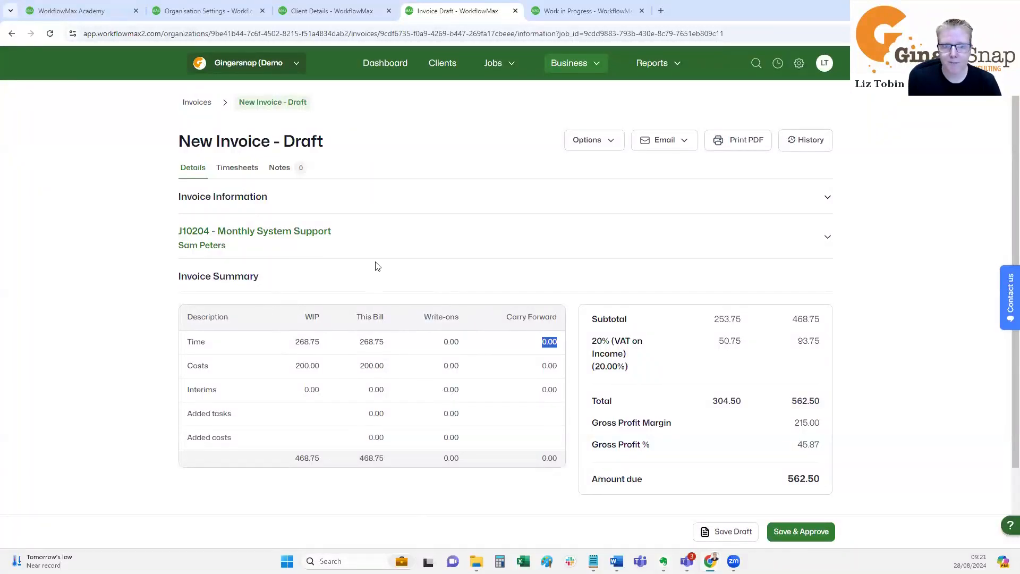
# Open the invoice's timesheets, try the No and Future billable options on the Software Support - August entry, and restore Yes
pyautogui.click(249, 173)
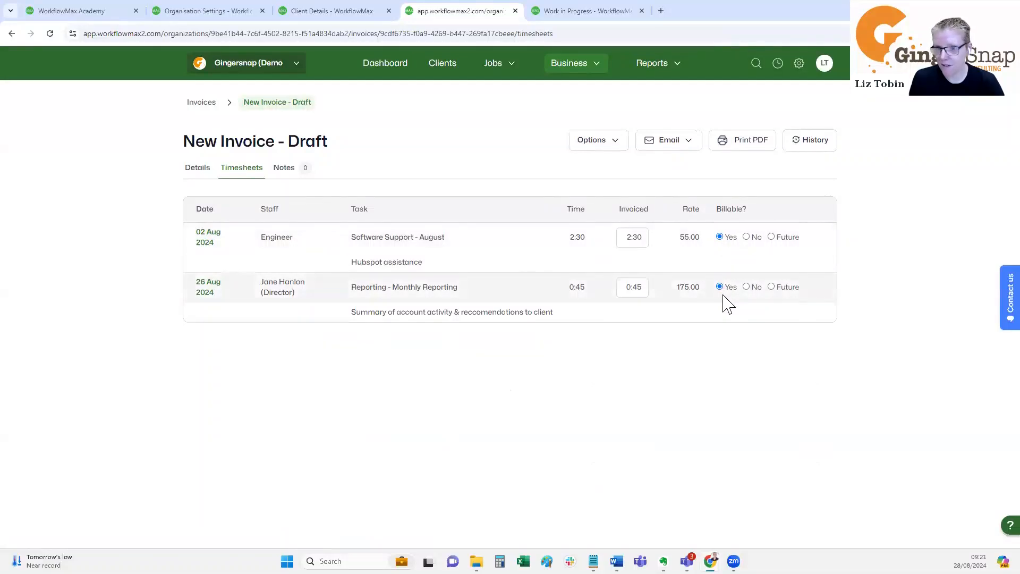
pyautogui.click(747, 237)
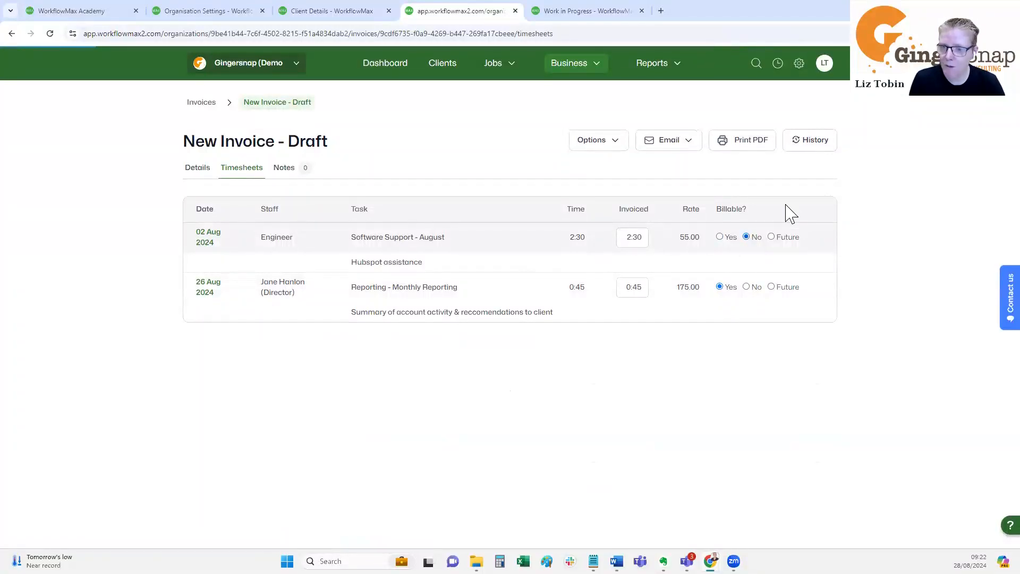
pyautogui.click(772, 237)
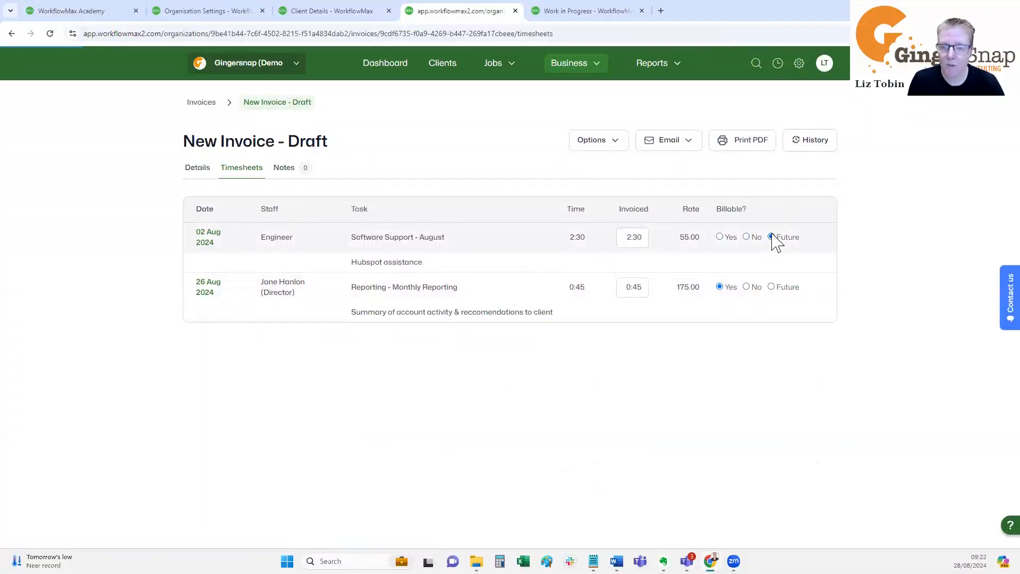
pyautogui.click(720, 239)
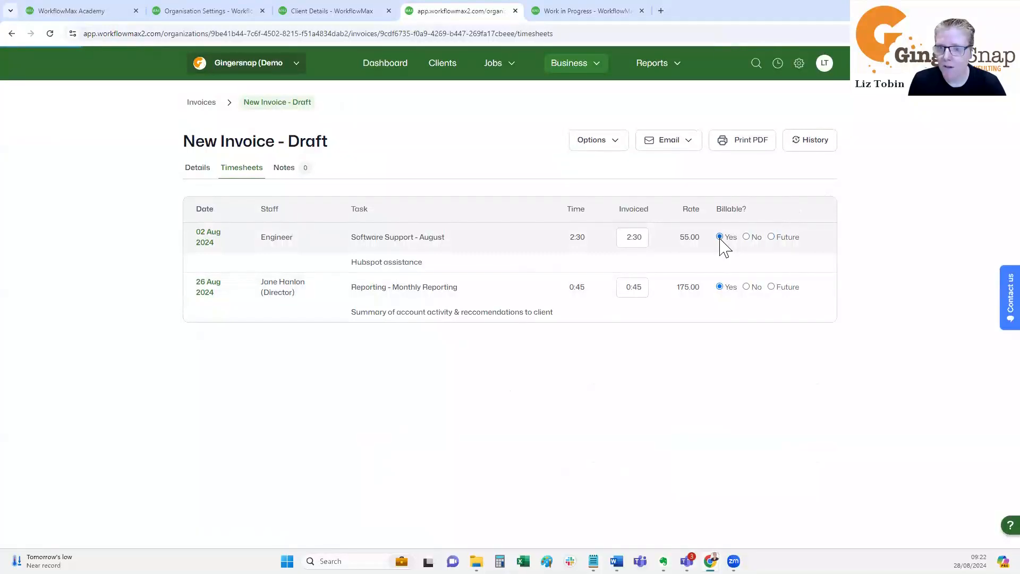
# Set the invoiced time for the 02 Aug 2024 Software Support - August timesheet entry to 2:00
pyautogui.click(625, 237)
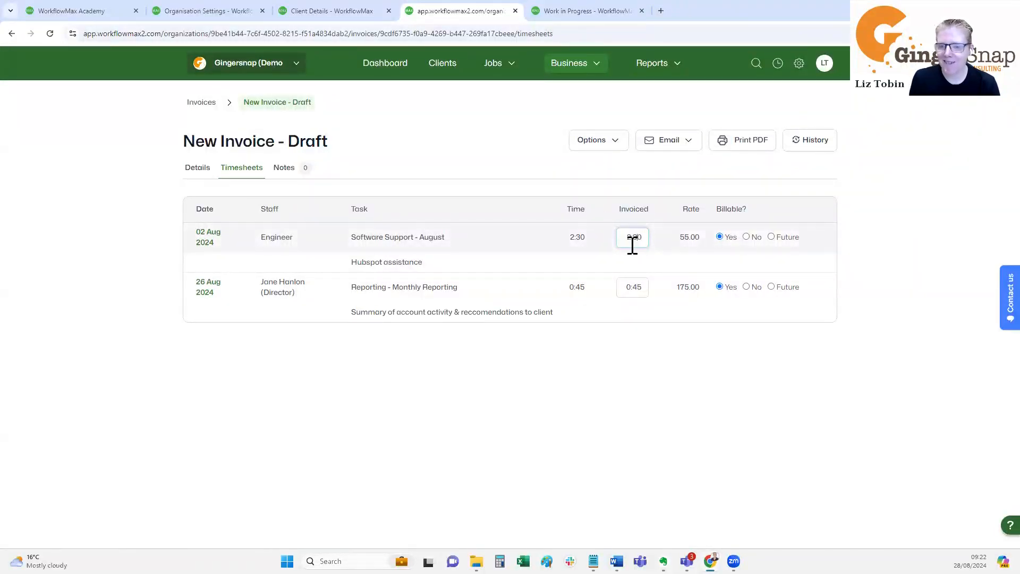
pyautogui.write('2')
pyautogui.click(654, 267)
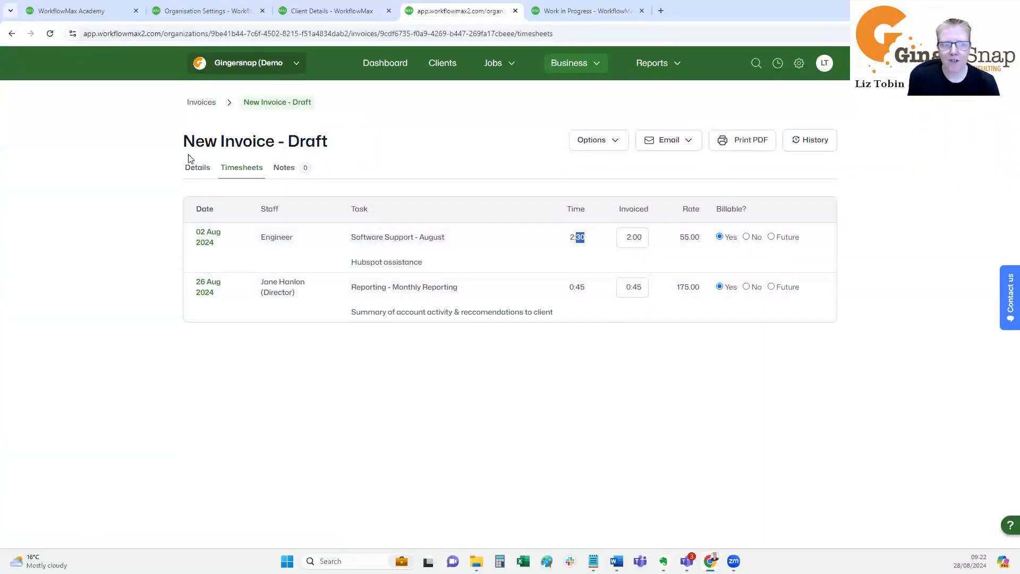
# Return to the invoice details and review the task lines and the Pricing Mode options, keeping Calculated Price
pyautogui.click(202, 170)
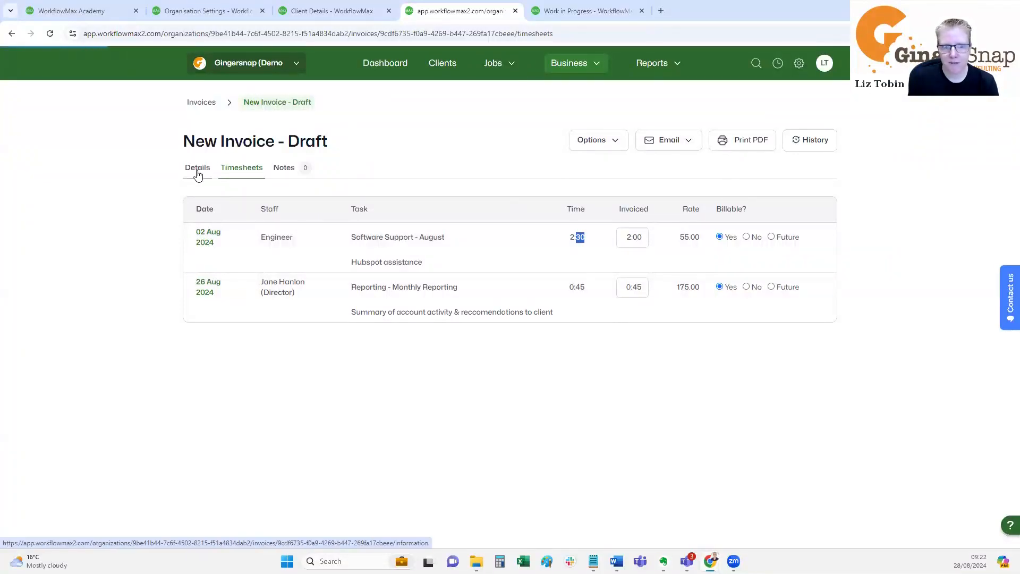
pyautogui.scroll(-9, 274, 196)
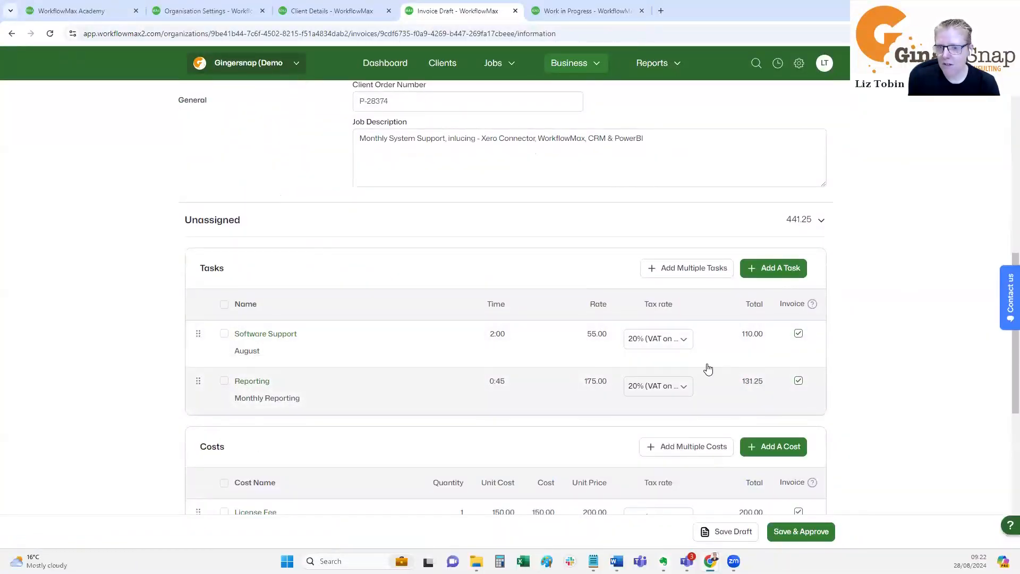
pyautogui.scroll(3, 496, 294)
pyautogui.scroll(-2, 731, 449)
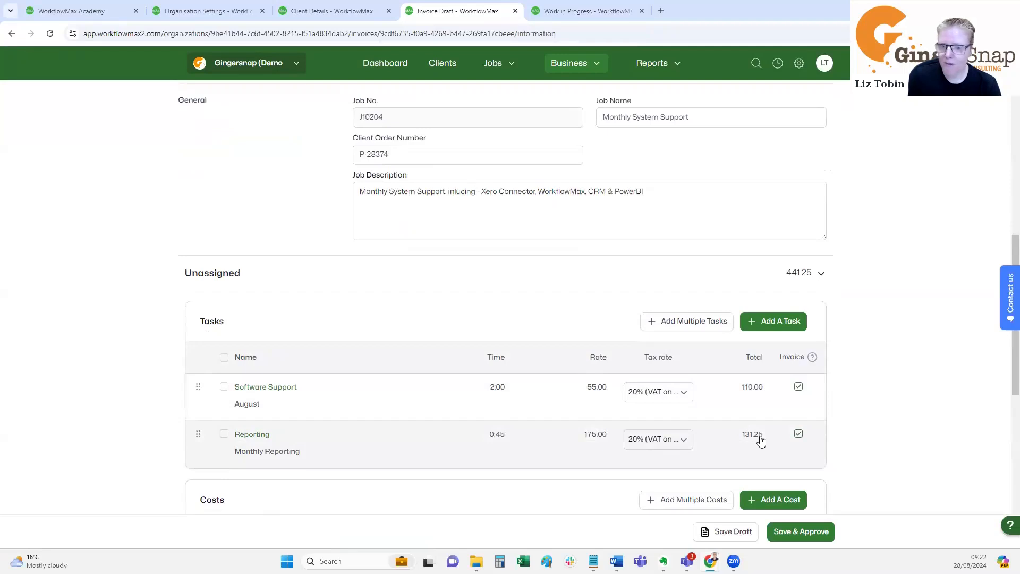
pyautogui.scroll(4, 754, 433)
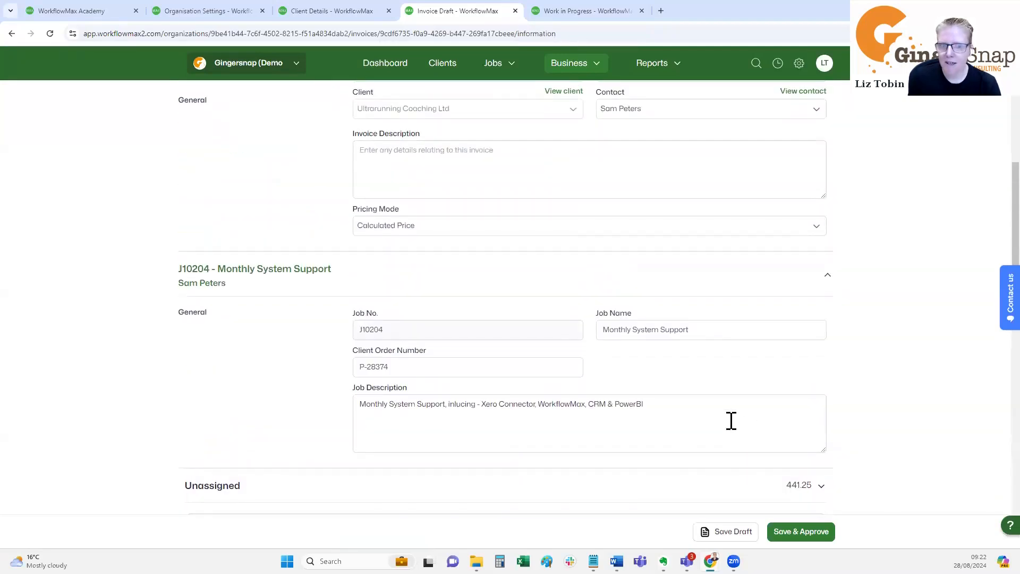
pyautogui.click(475, 227)
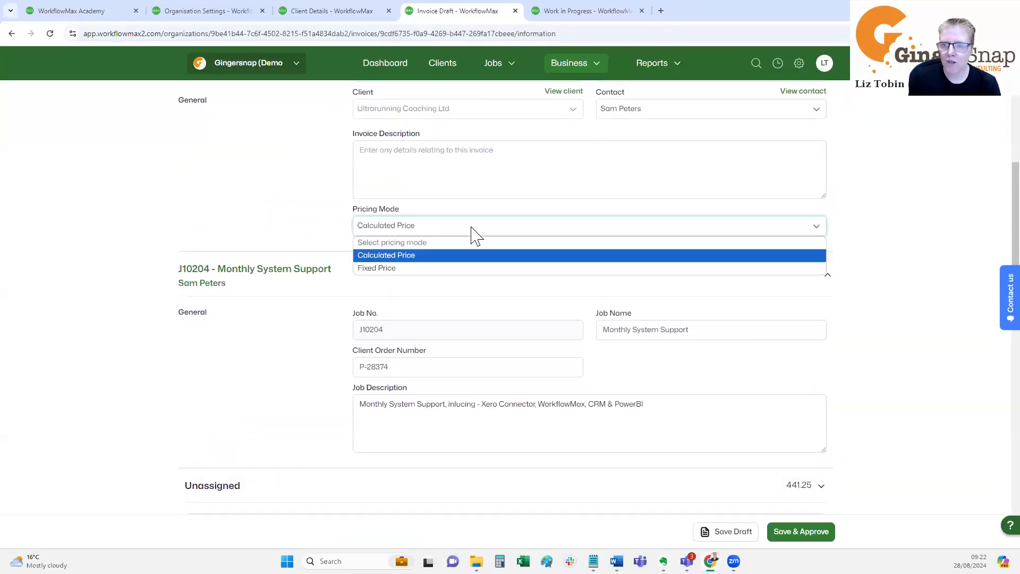
pyautogui.click(373, 255)
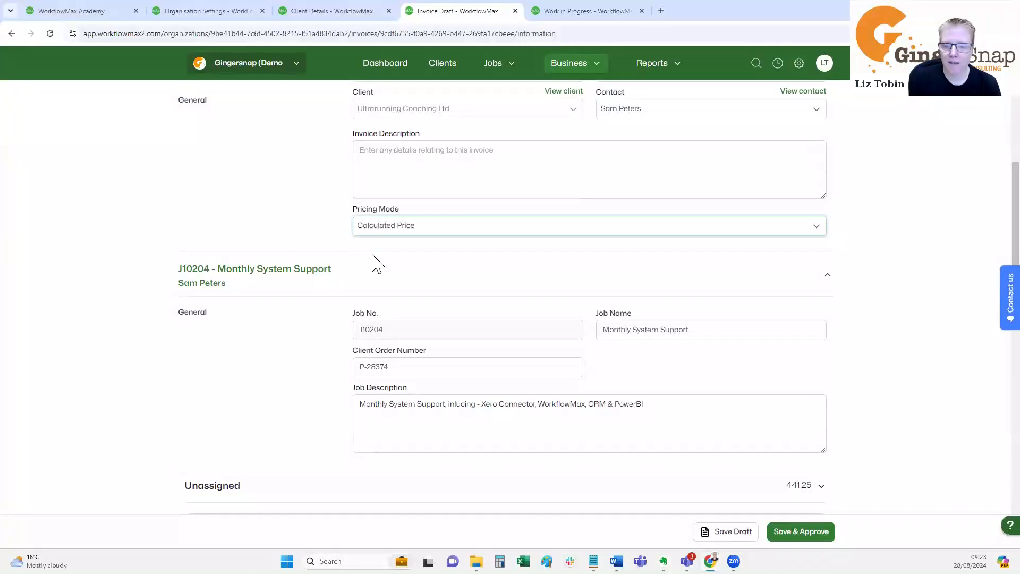
pyautogui.scroll(-4, 388, 267)
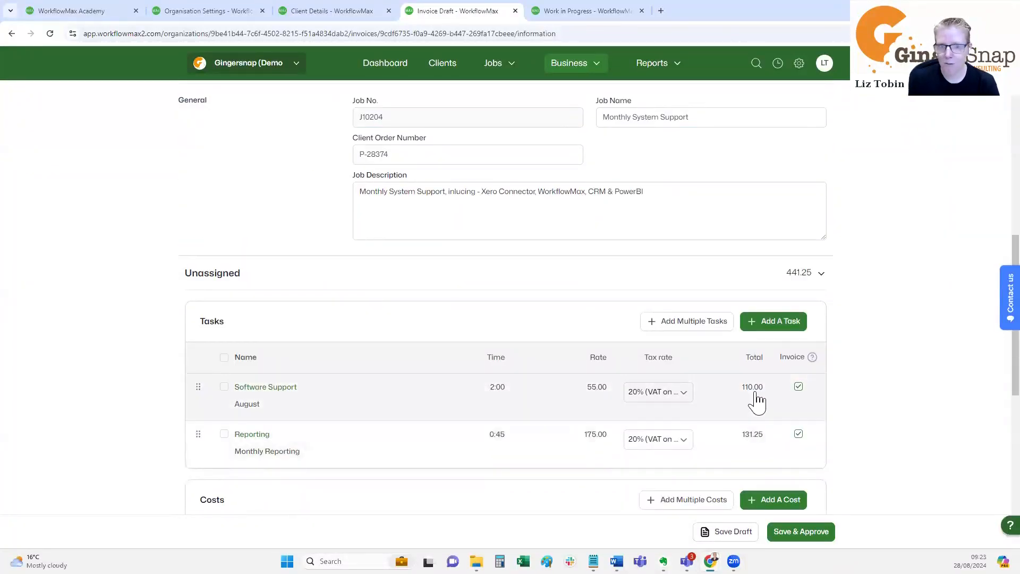
pyautogui.scroll(4, 703, 357)
# Change the invoice's Pricing Mode to Fixed Price and set the Software Support task's fixed price to 125
pyautogui.click(496, 230)
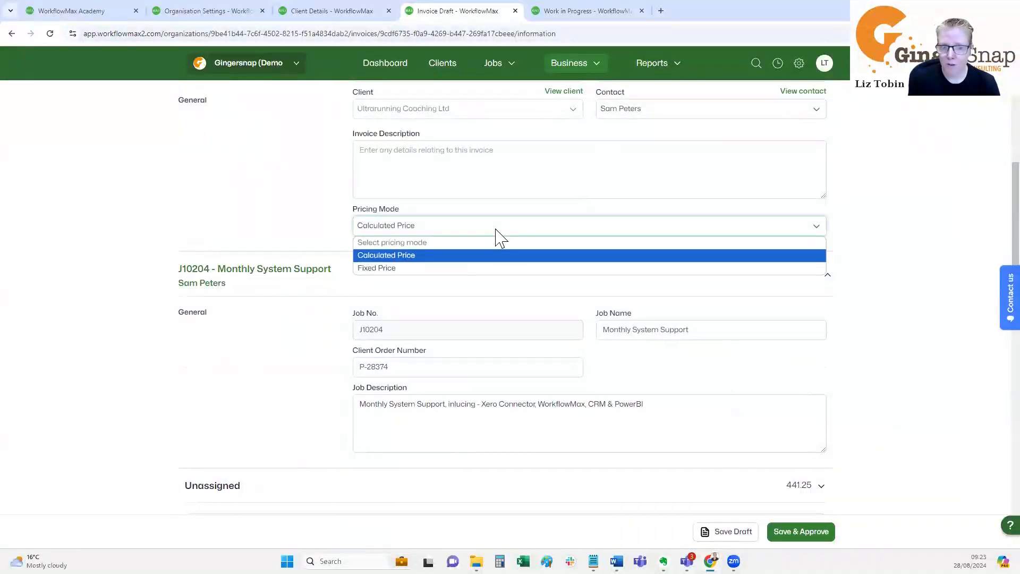
pyautogui.click(425, 268)
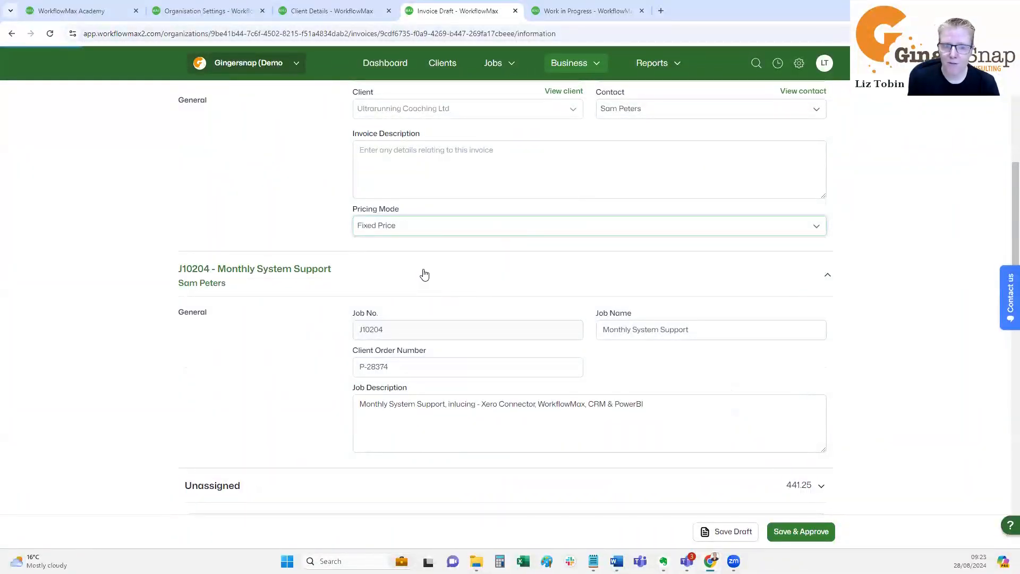
pyautogui.scroll(-6, 463, 264)
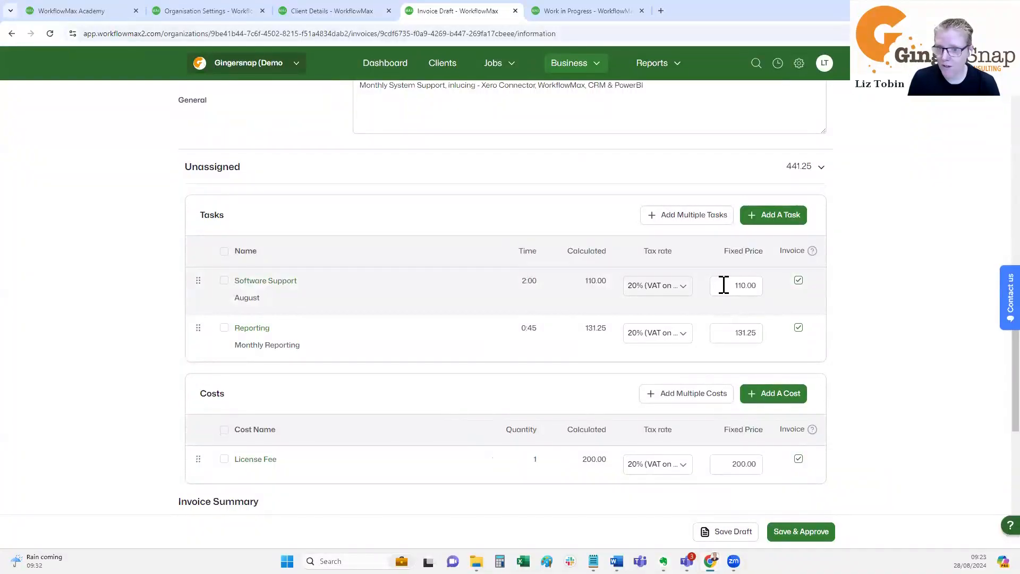
pyautogui.moveTo(724, 282); pyautogui.dragTo(769, 286)
pyautogui.write('125')
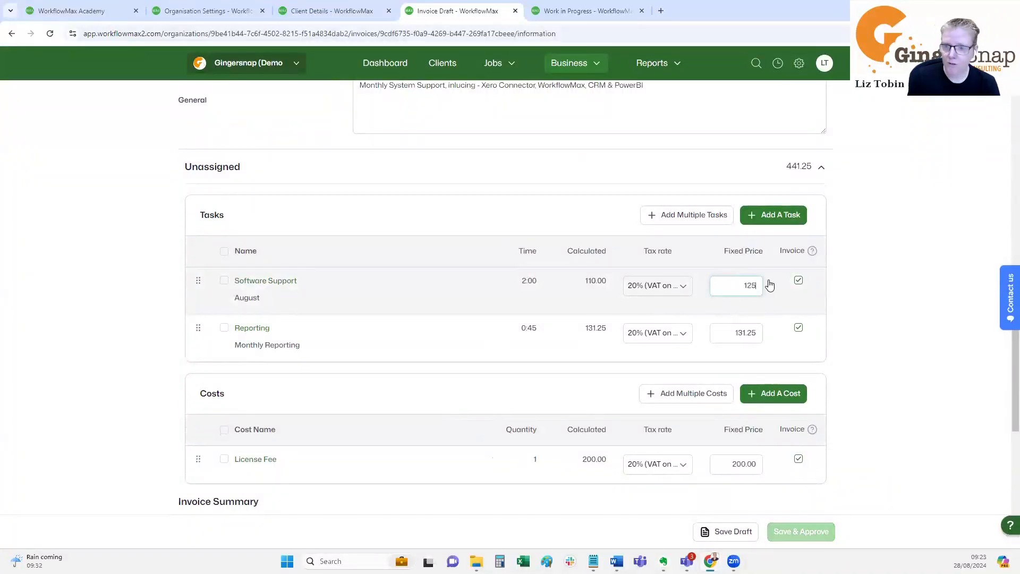
pyautogui.click(854, 318)
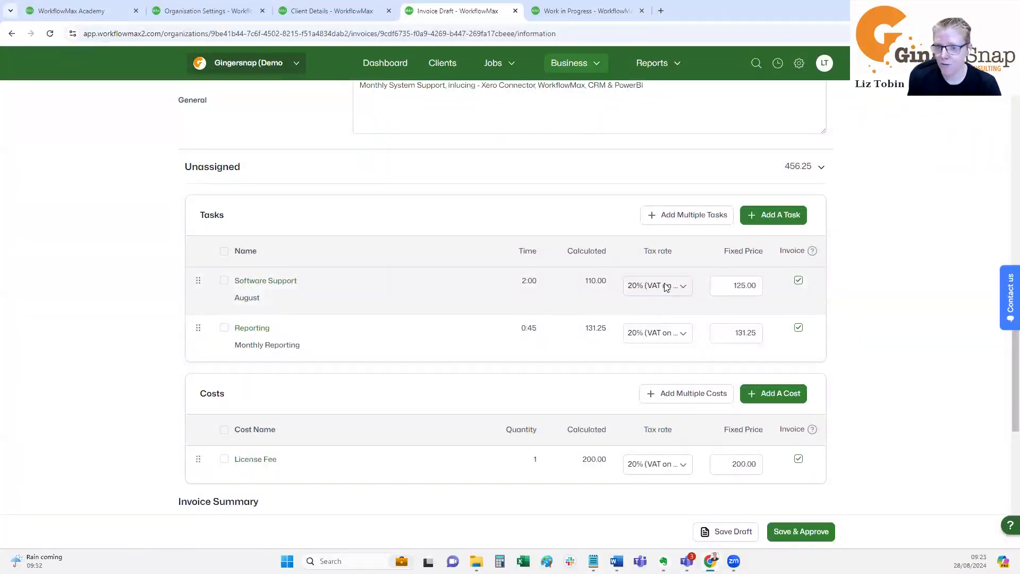
# Exclude the License Fee cost from this invoice and check the carry-forward in the Invoice Summary
pyautogui.scroll(-2, 666, 287)
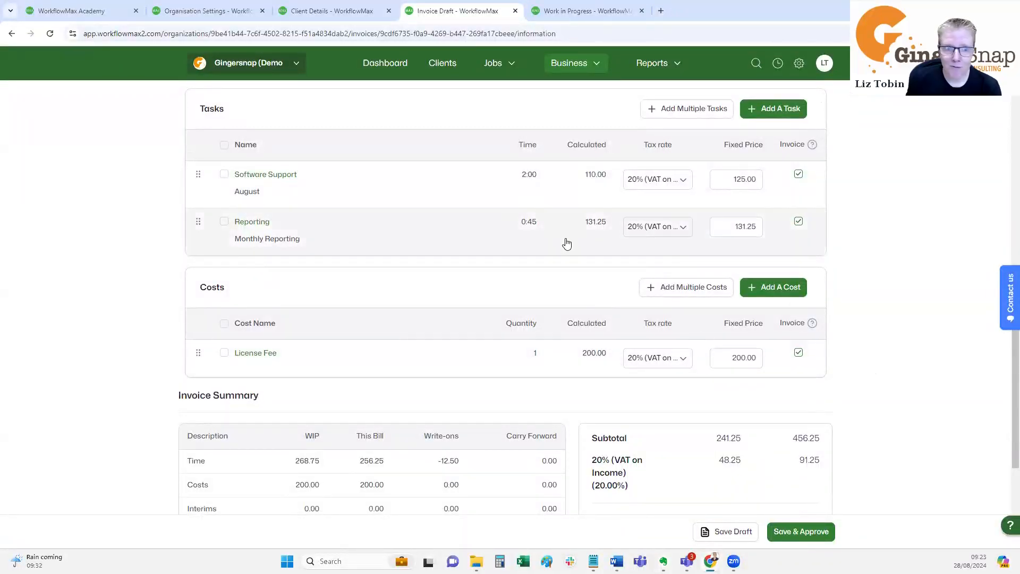
pyautogui.click(799, 353)
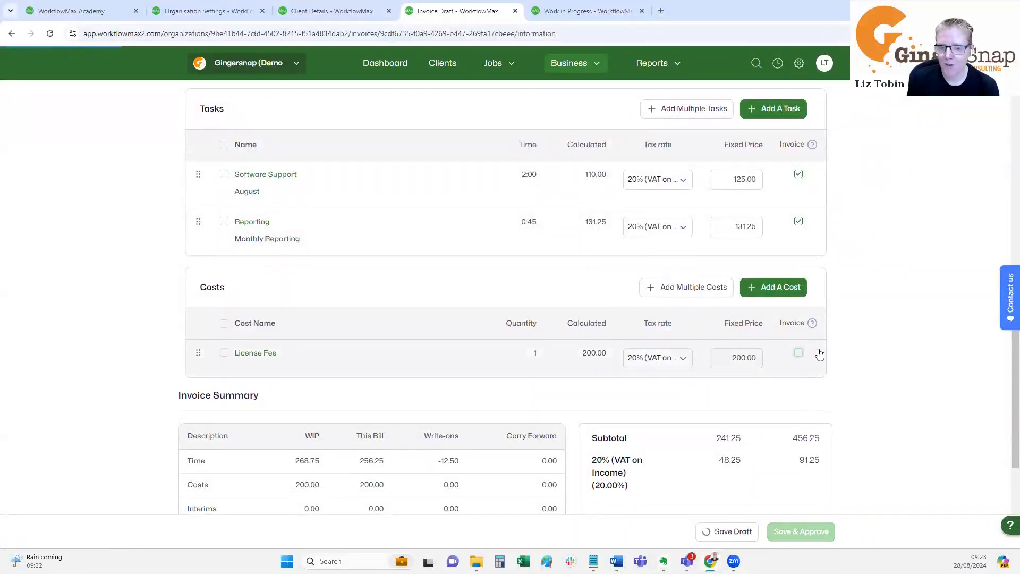
pyautogui.scroll(-1, 824, 353)
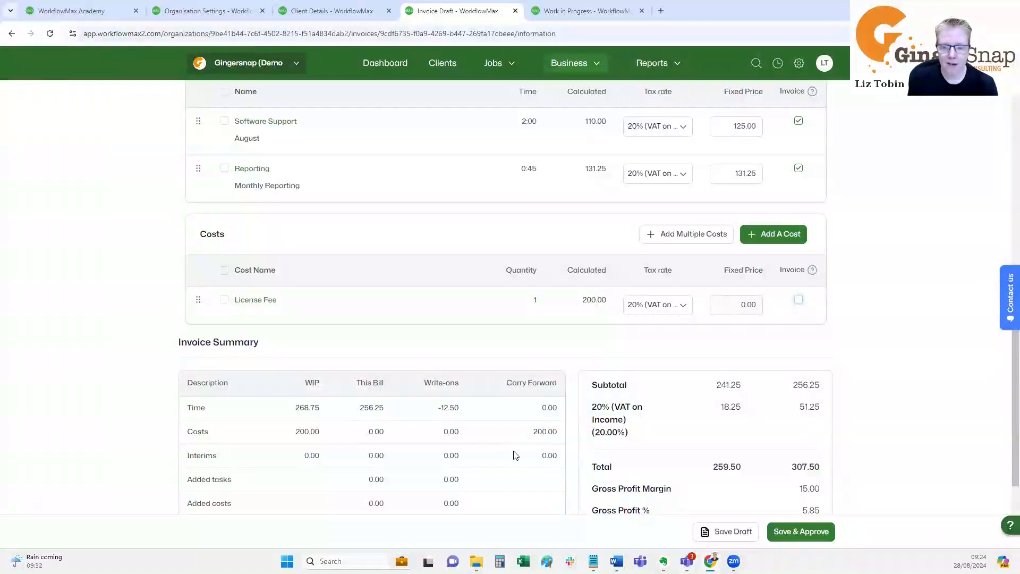
# Check the costs carried forward in the Invoice Summary, approve the draft progress invoice, and view its assigned invoice number
pyautogui.moveTo(533, 431); pyautogui.dragTo(559, 434)
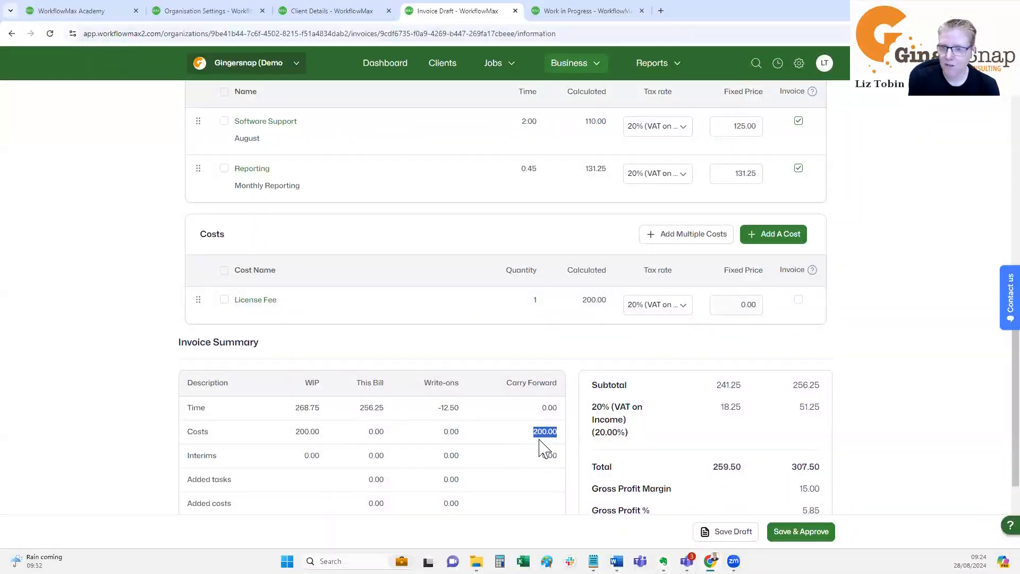
pyautogui.scroll(-2, 836, 364)
pyautogui.scroll(-1, 837, 364)
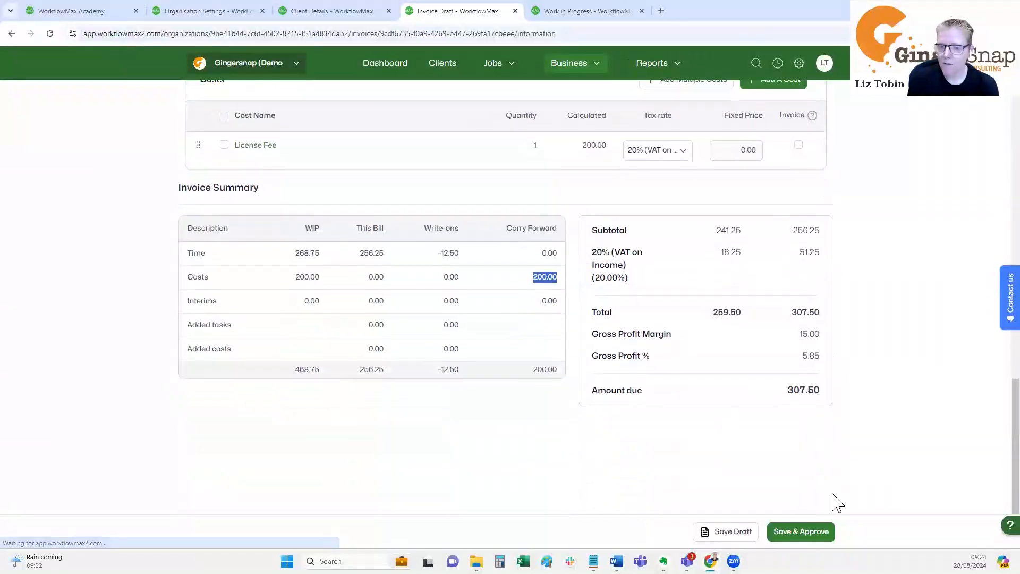
pyautogui.click(810, 534)
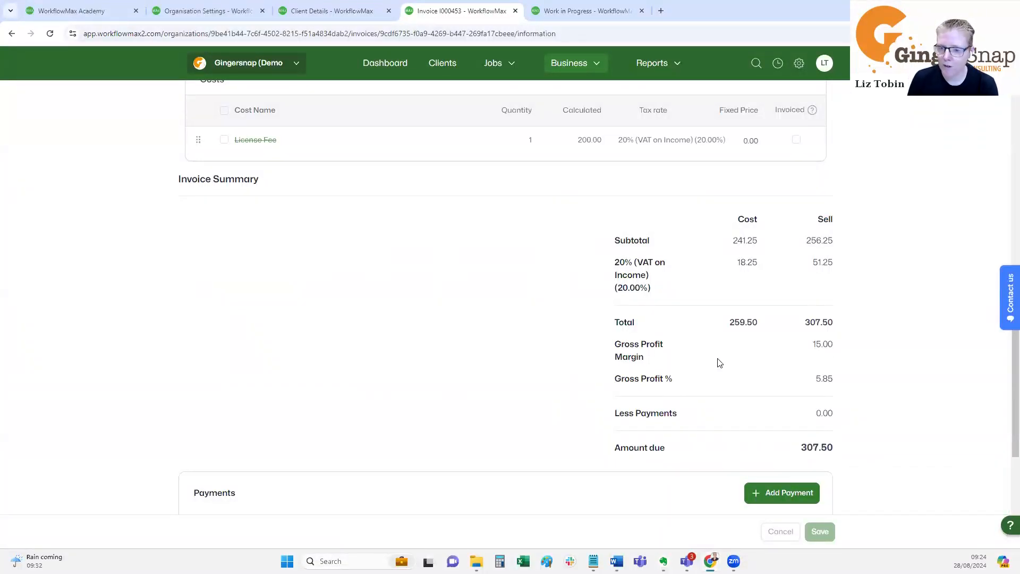
pyautogui.scroll(15, 721, 362)
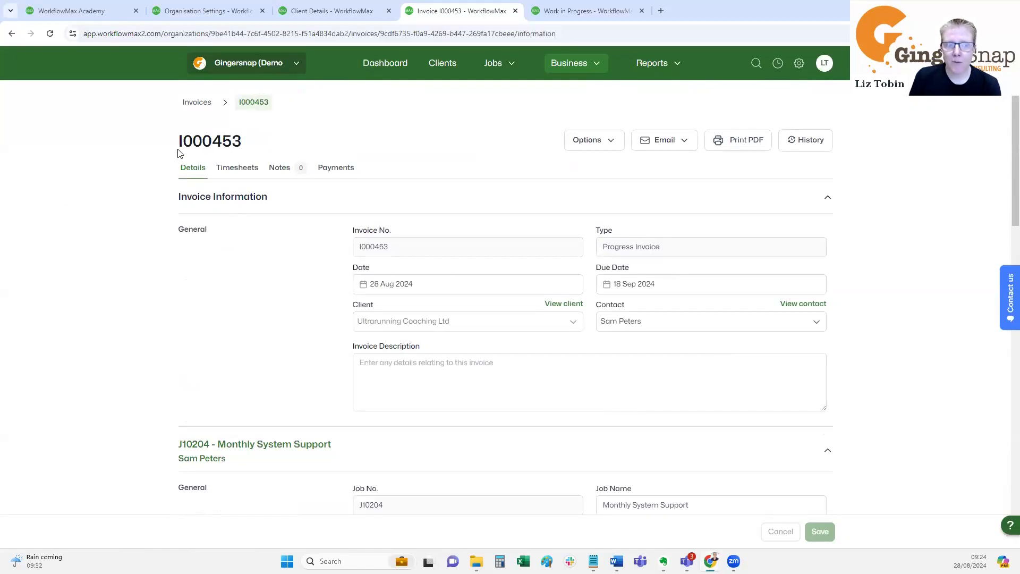
pyautogui.moveTo(179, 154); pyautogui.dragTo(250, 148)
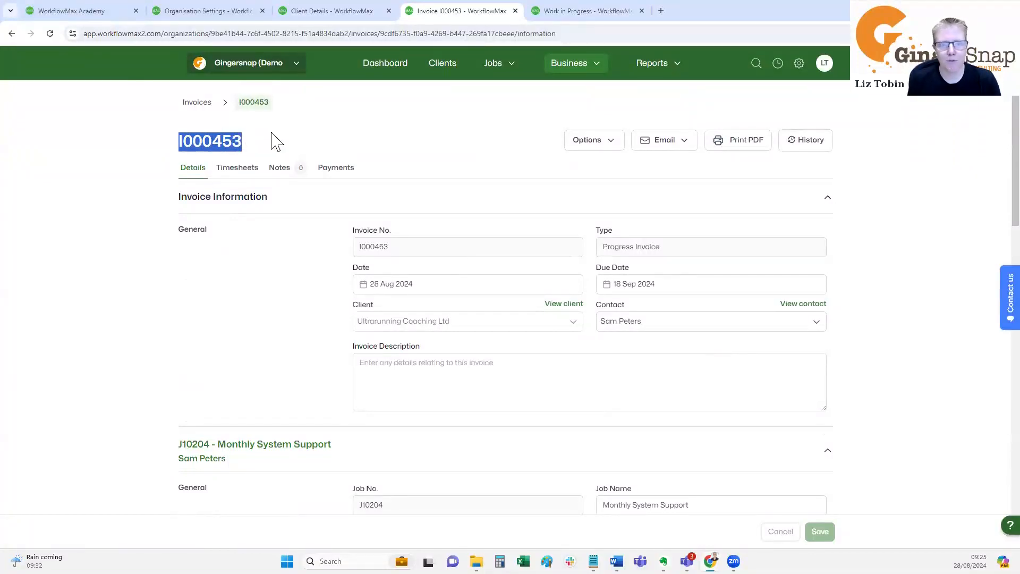
# Open the Financials of the Monthly System Support job and examine its estimated billings alongside its approved invoices
pyautogui.click(486, 65)
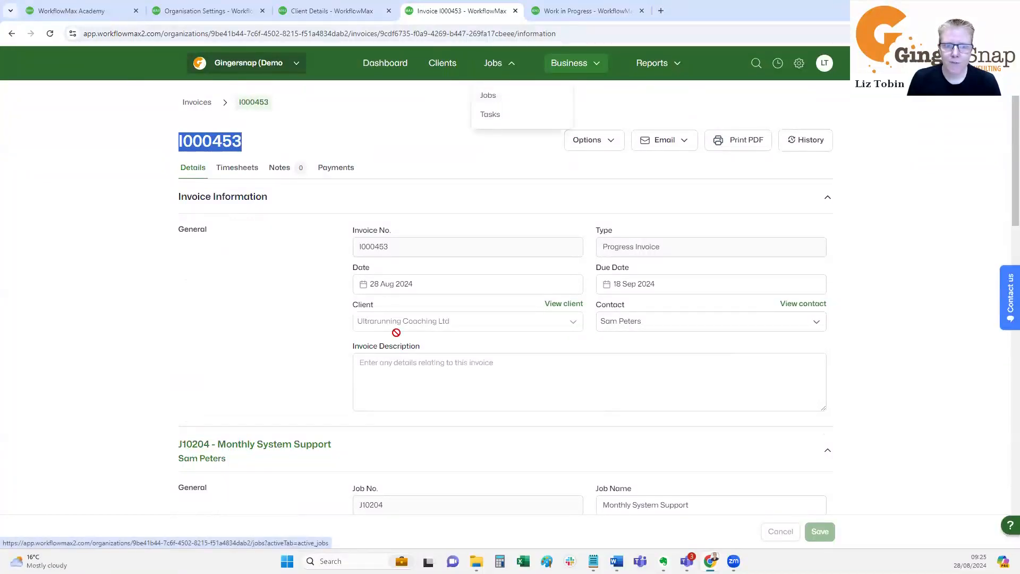
pyautogui.scroll(-2, 264, 379)
pyautogui.click(253, 343)
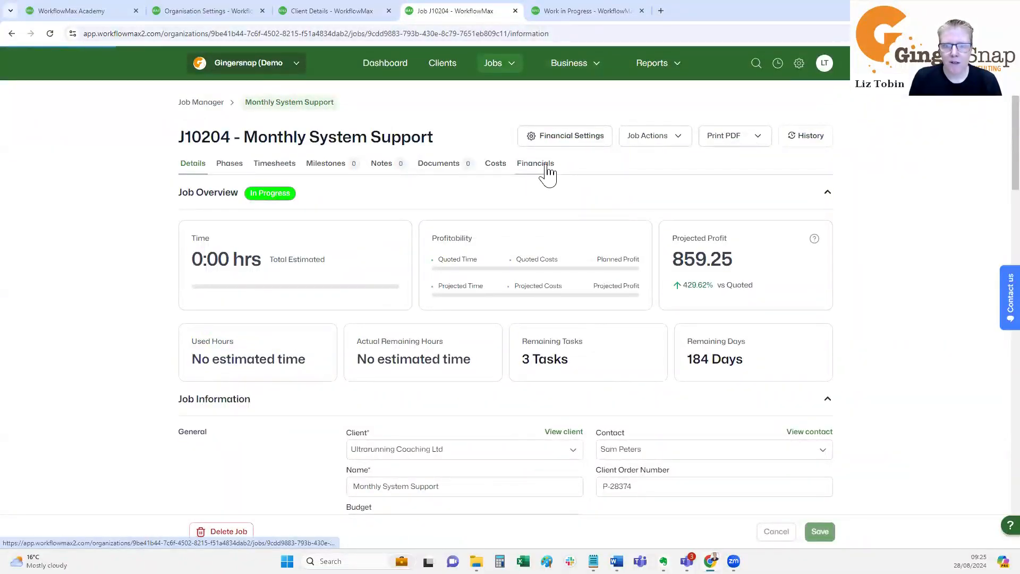
pyautogui.click(547, 167)
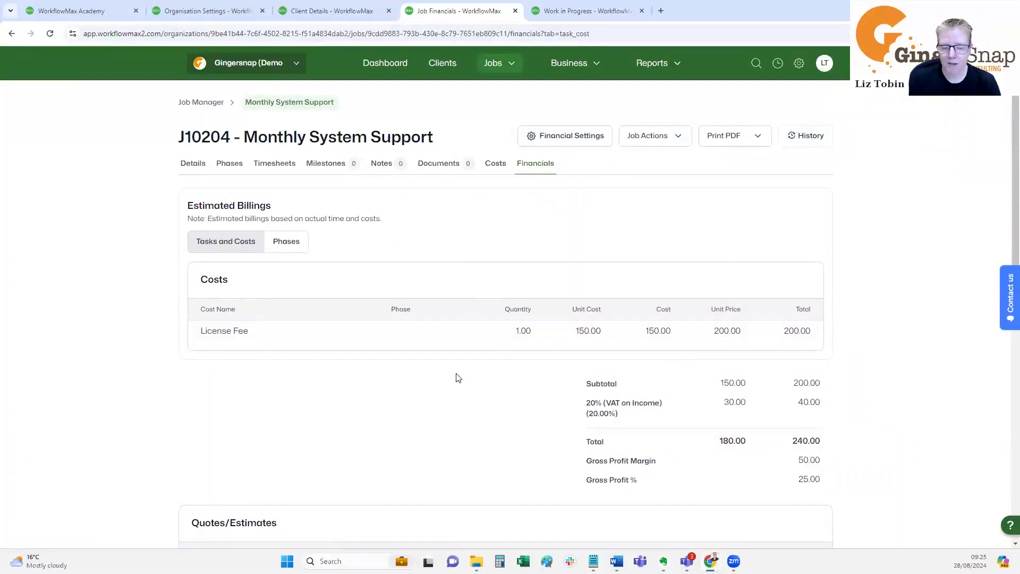
pyautogui.scroll(-5, 458, 378)
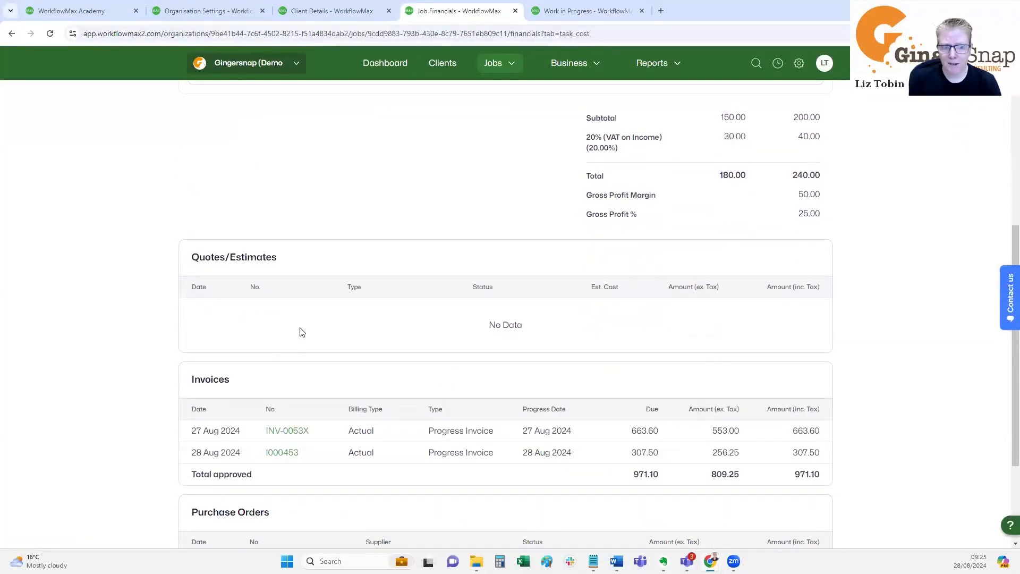
pyautogui.scroll(5, 590, 324)
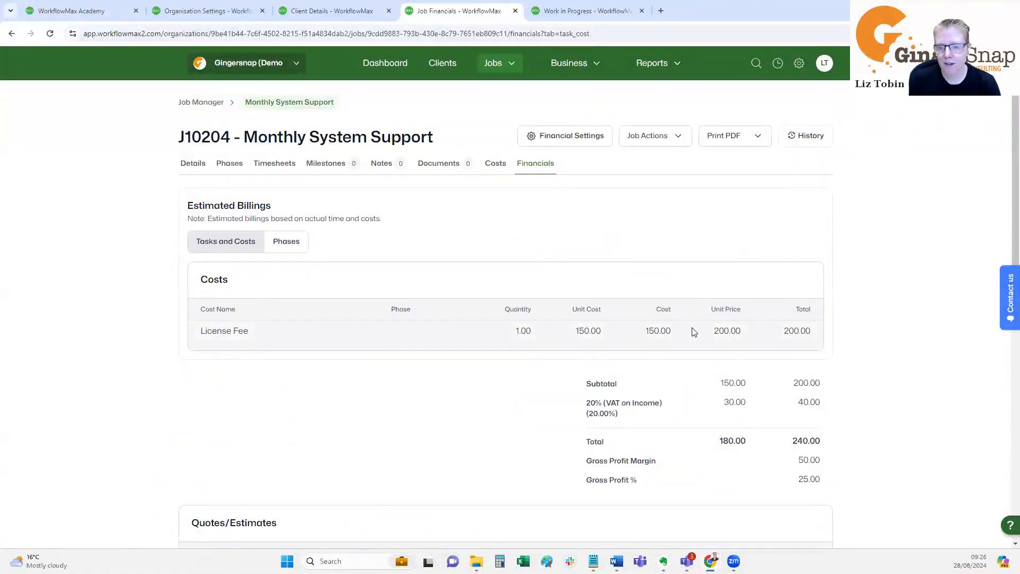
pyautogui.scroll(-3, 531, 372)
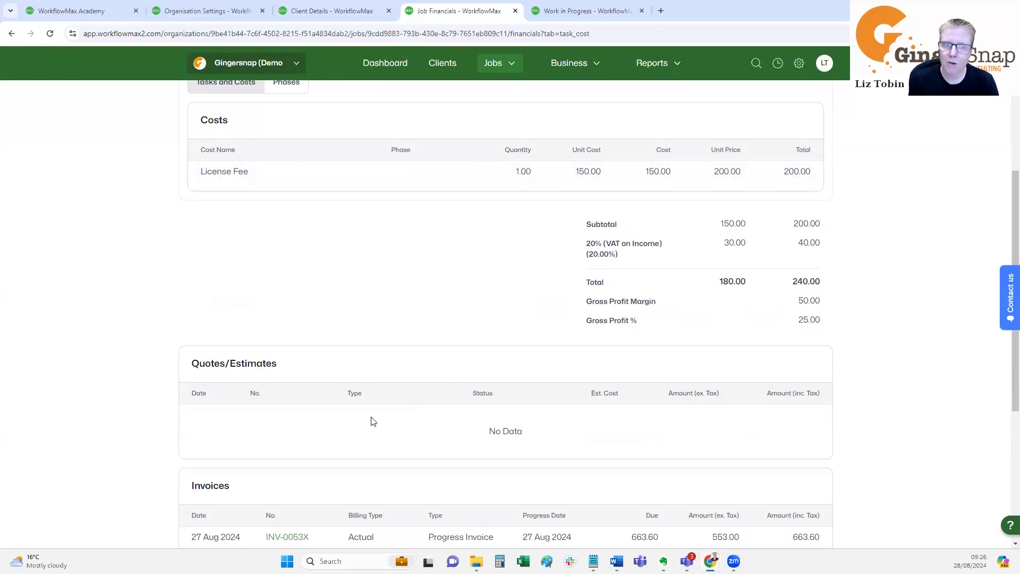
pyautogui.scroll(3, 371, 420)
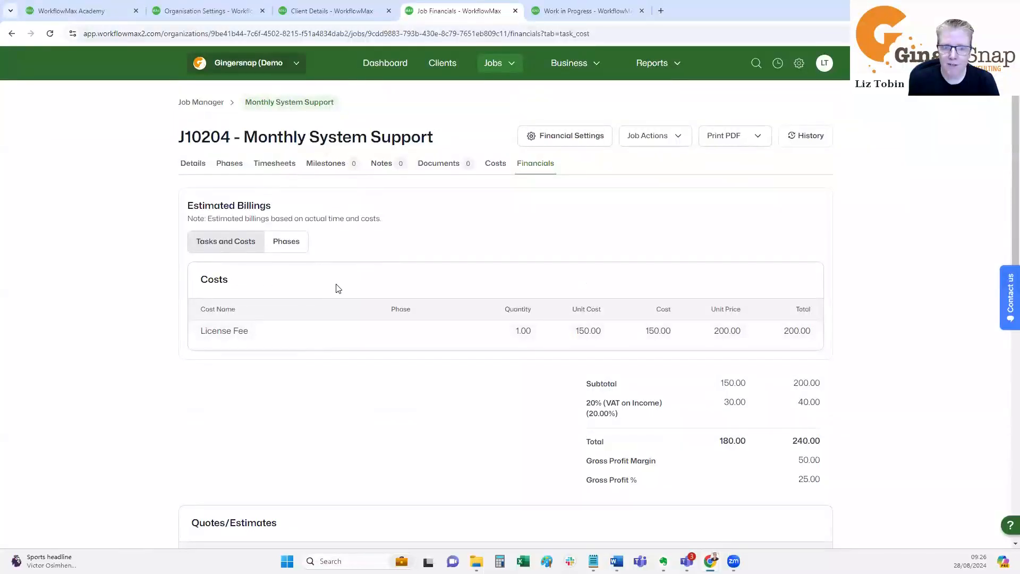
pyautogui.scroll(-3, 336, 286)
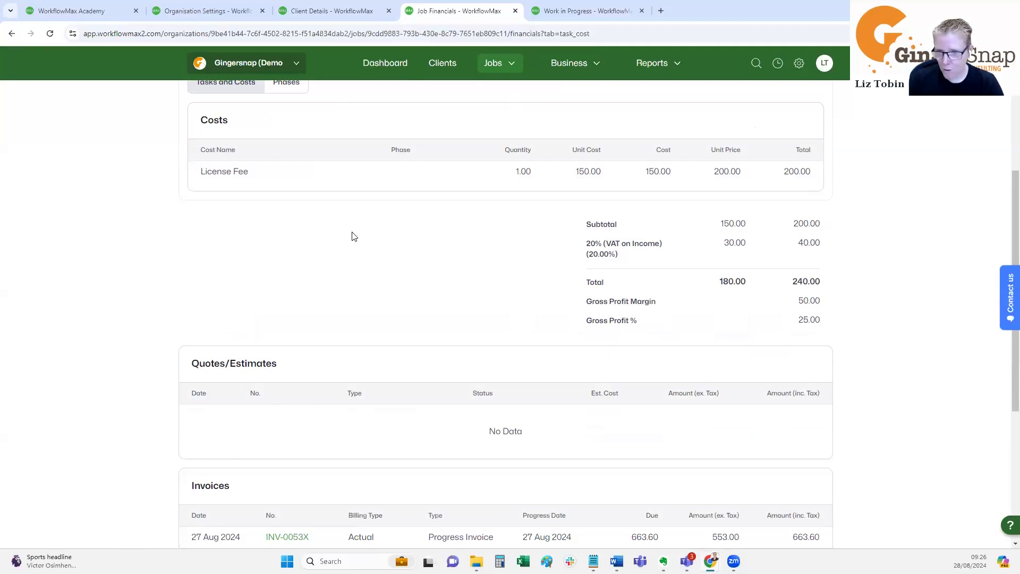
pyautogui.scroll(-3, 352, 236)
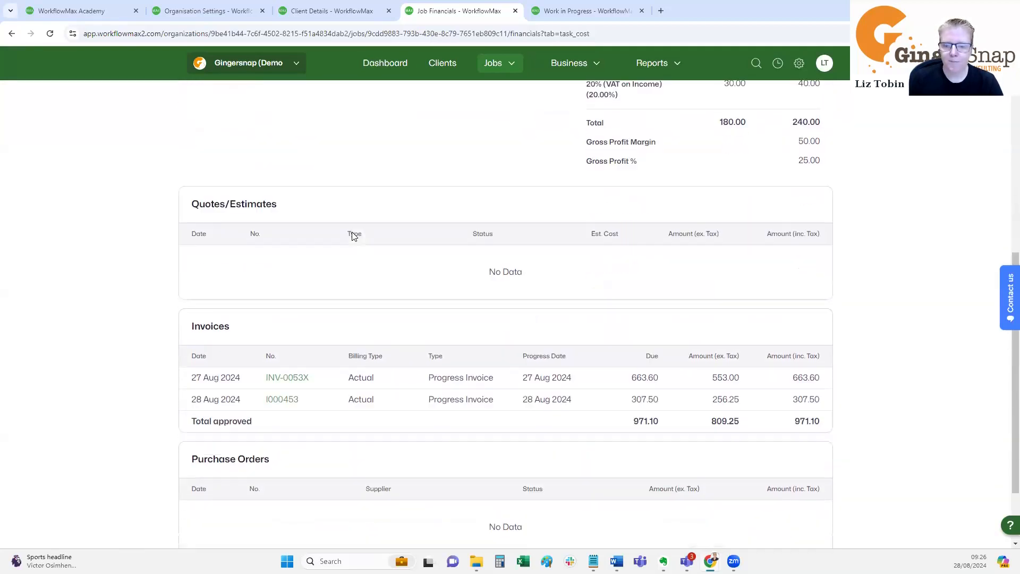
pyautogui.scroll(6, 359, 244)
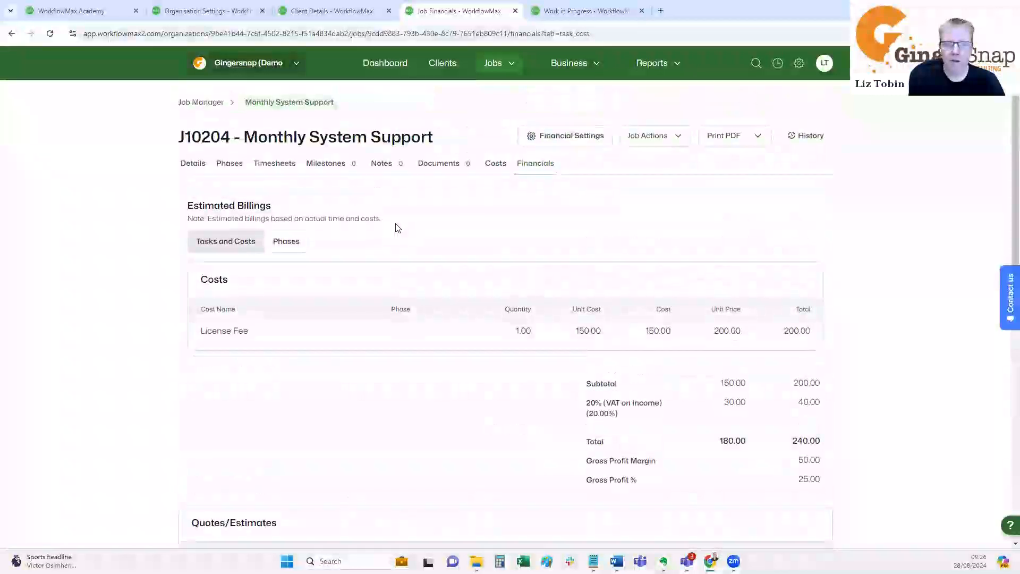
# Open the Site 2 Project Management job from the active jobs and review the estimated and actual time of its tasks
pyautogui.click(199, 106)
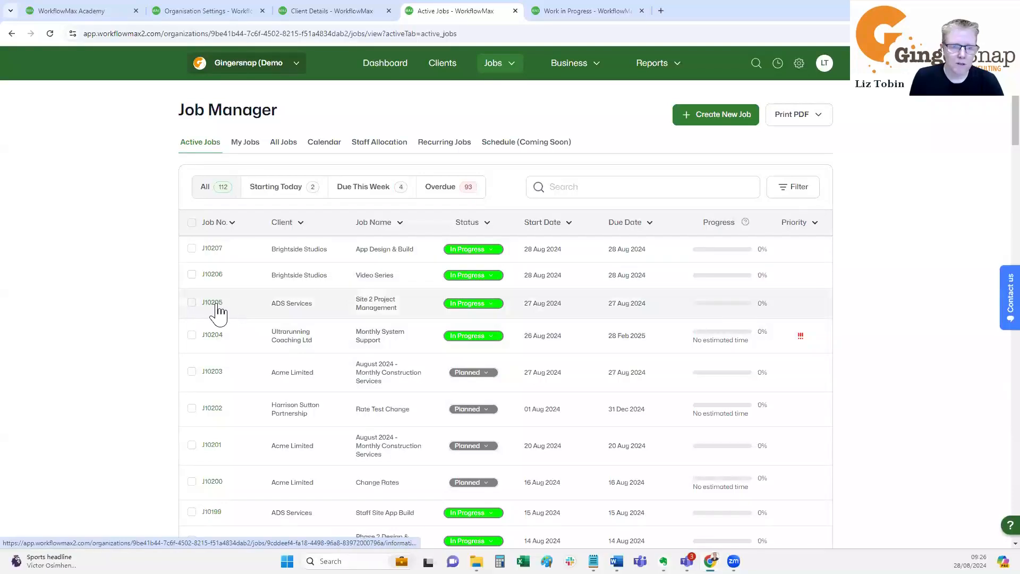
pyautogui.click(217, 305)
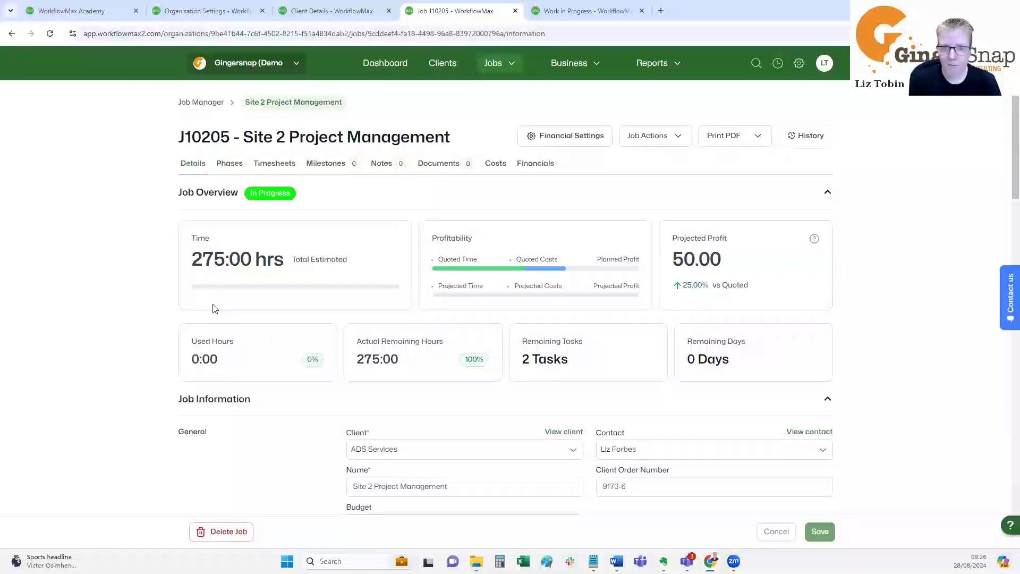
pyautogui.scroll(-1, 114, 297)
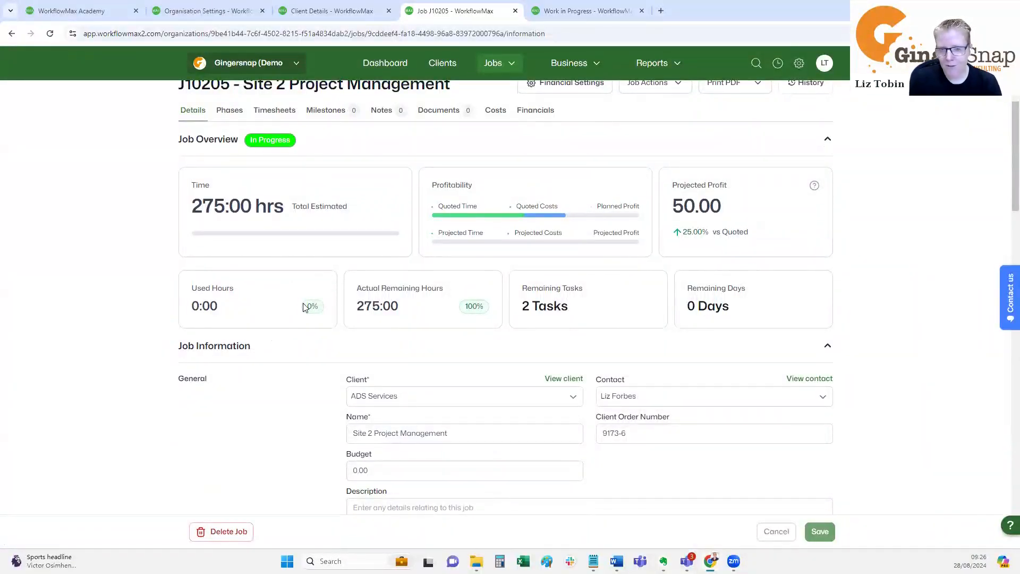
pyautogui.scroll(-8, 307, 309)
pyautogui.scroll(-8, 307, 308)
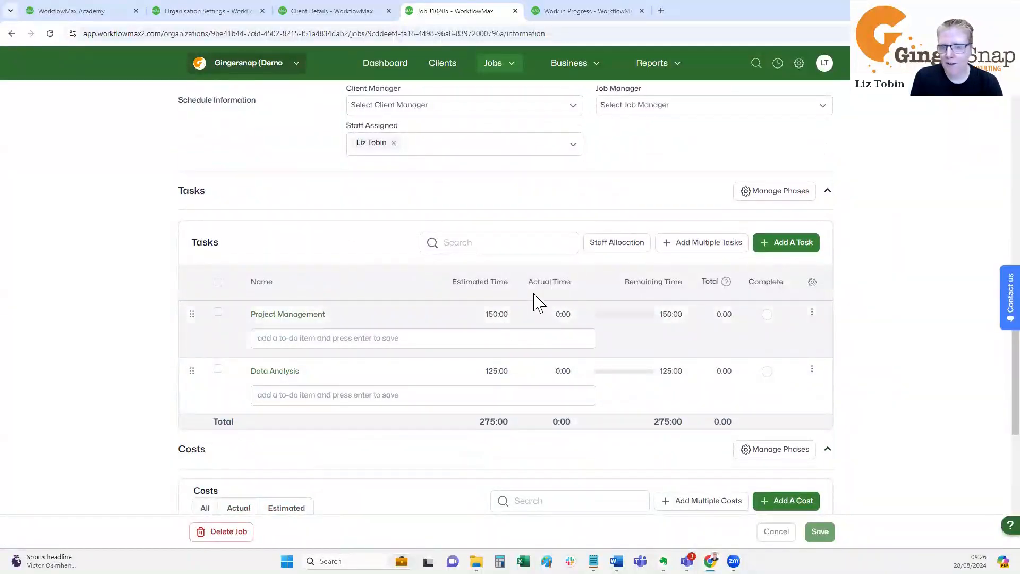
pyautogui.moveTo(491, 319)
pyautogui.mouseDown()
pyautogui.moveTo(512, 319)
pyautogui.moveTo(472, 314)
pyautogui.mouseUp()
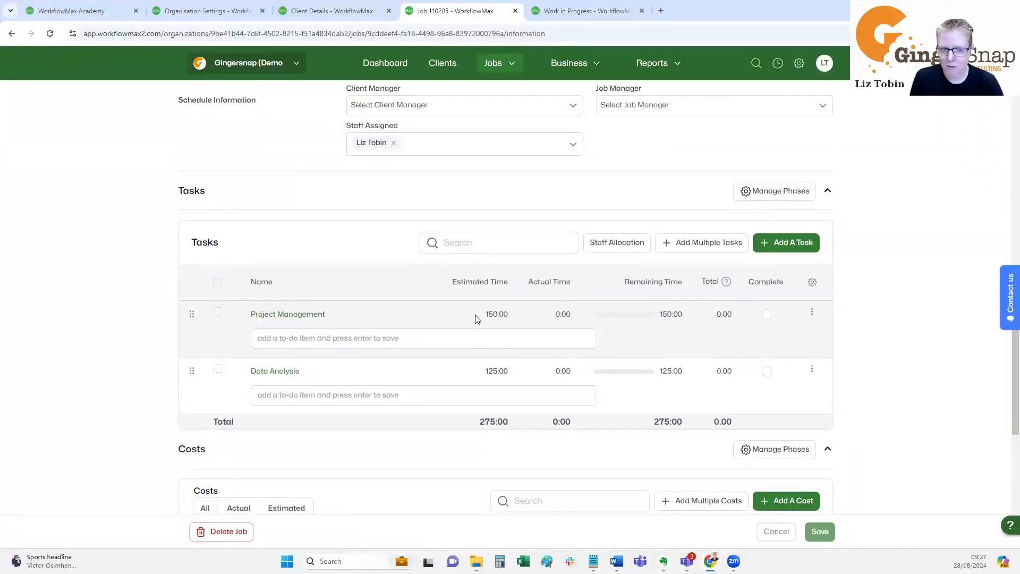
pyautogui.scroll(15, 476, 319)
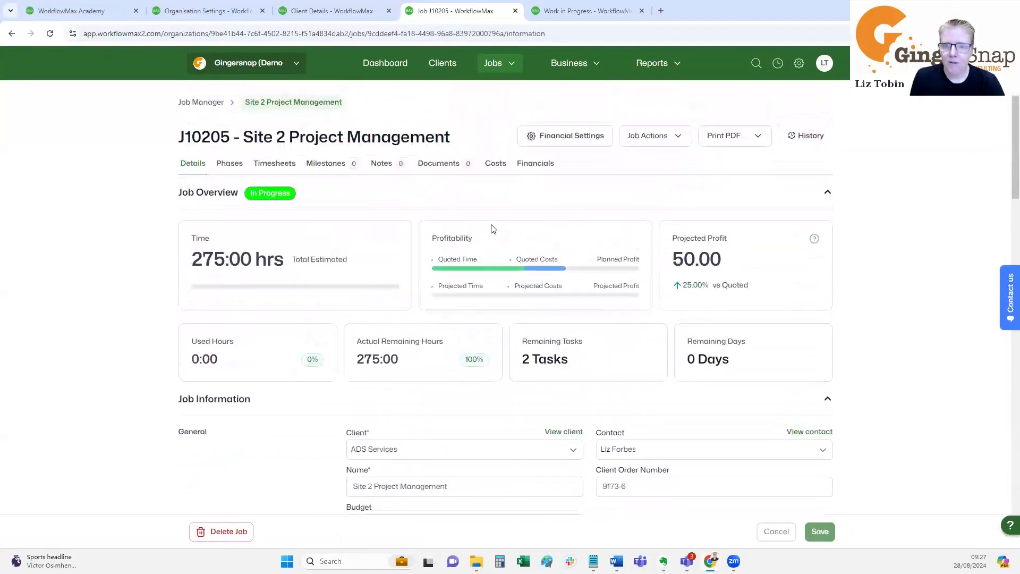
# Review the Estimated Billings in the Site 2 Project Management job's Financials, including the tasks and the Site Travel cost total
pyautogui.click(535, 166)
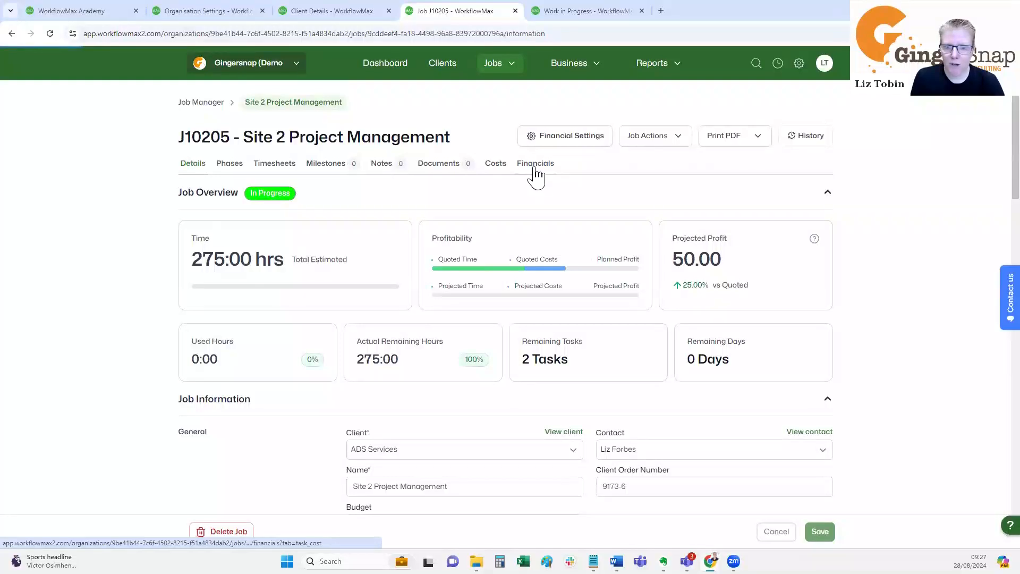
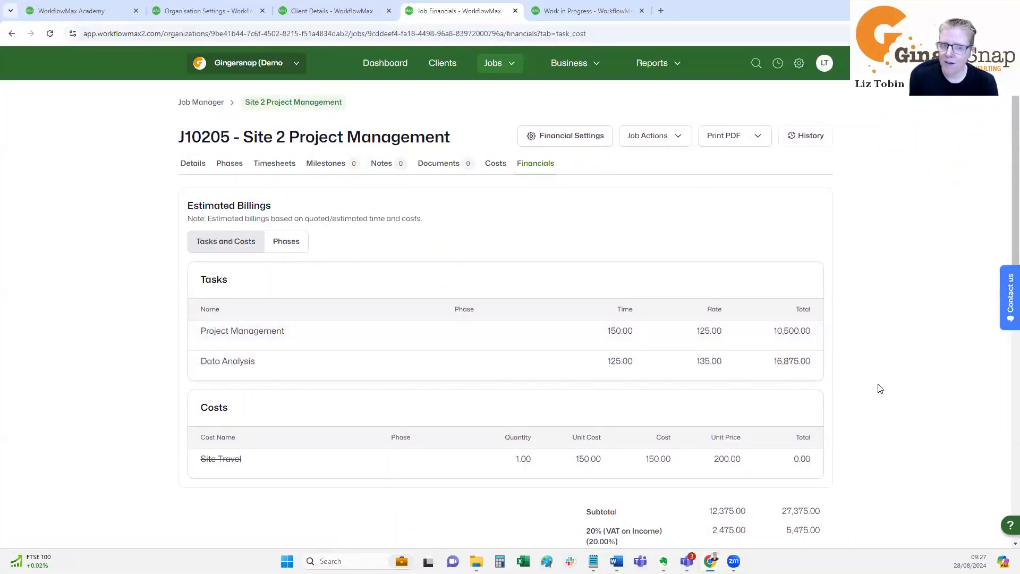
pyautogui.scroll(-1, 502, 256)
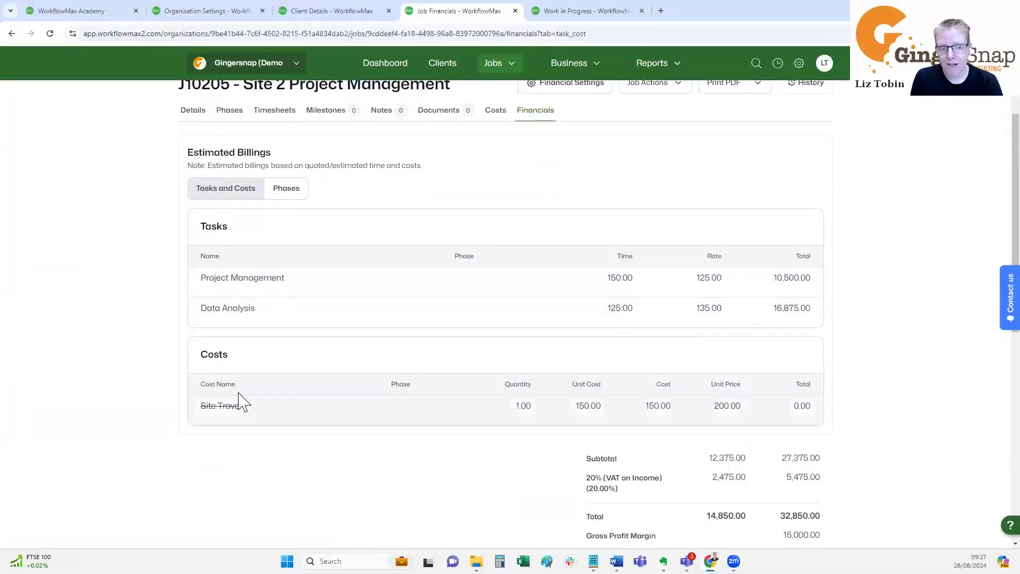
pyautogui.scroll(-2, 252, 419)
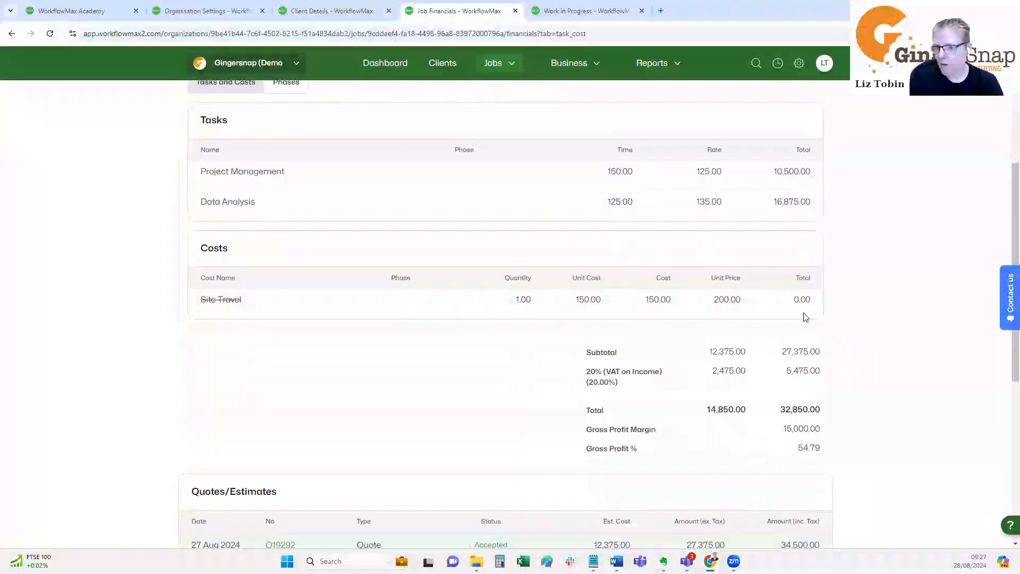
pyautogui.doubleClick(802, 301)
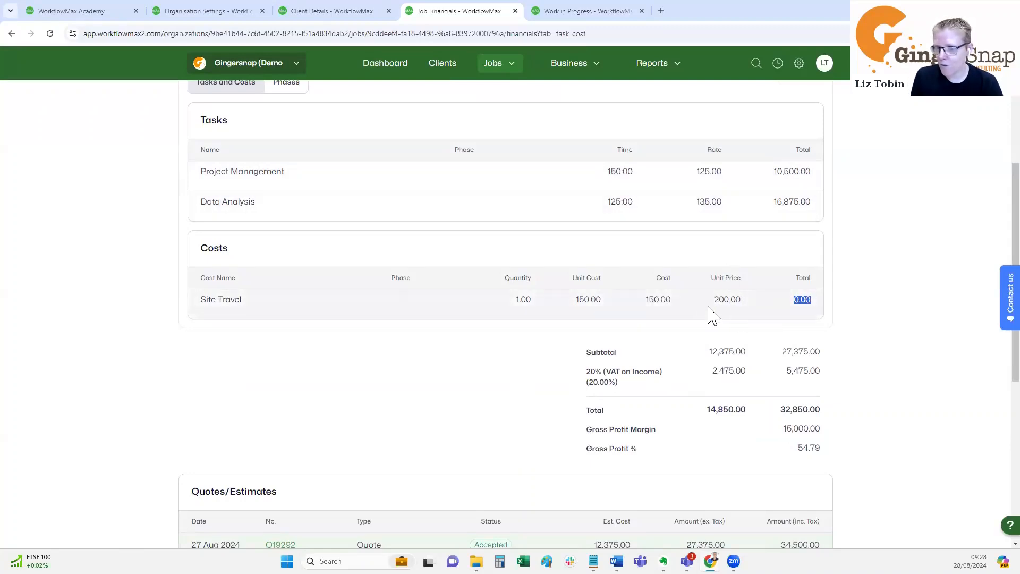
pyautogui.scroll(3, 374, 451)
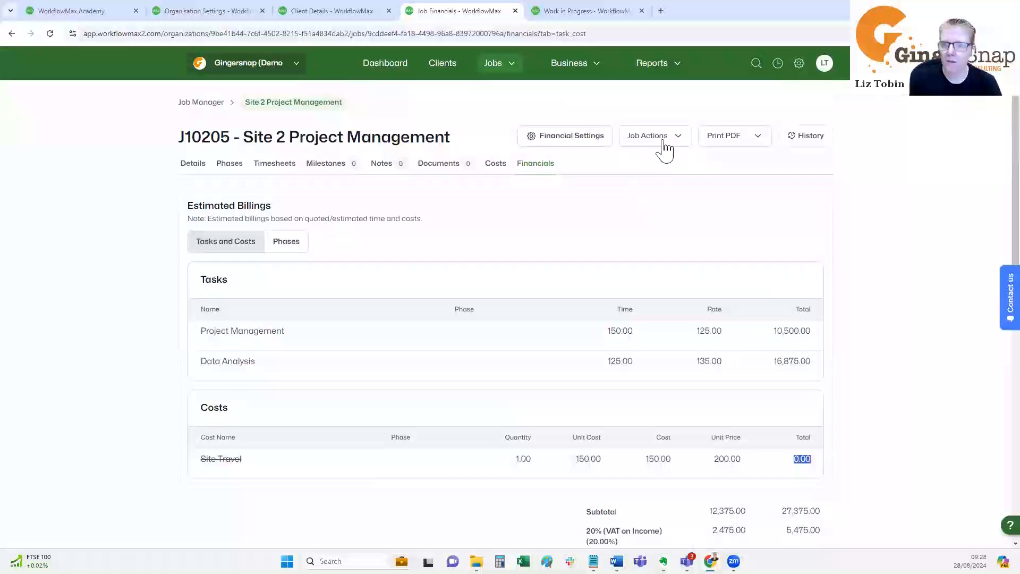
# Create a progress invoice for the Site 2 Project Management job based on Quoted/Estimated Time and Costs, dated 28 Aug 2024
pyautogui.click(675, 141)
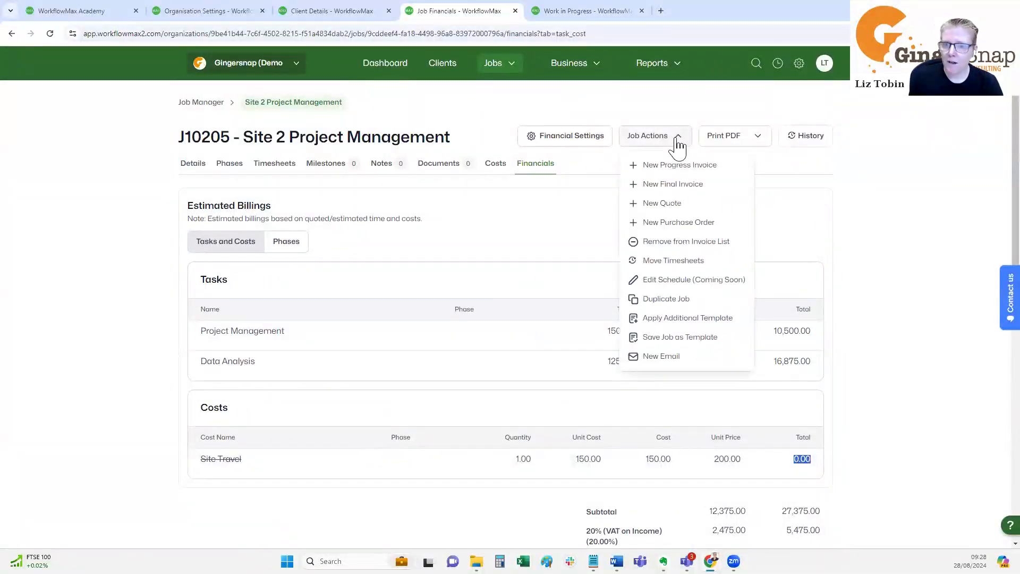
pyautogui.click(676, 166)
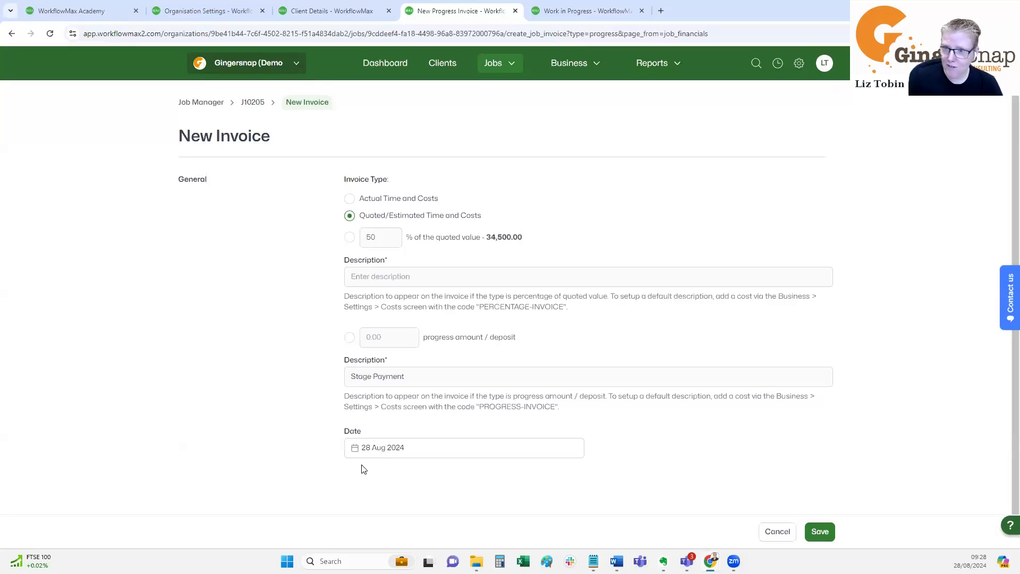
pyautogui.click(820, 533)
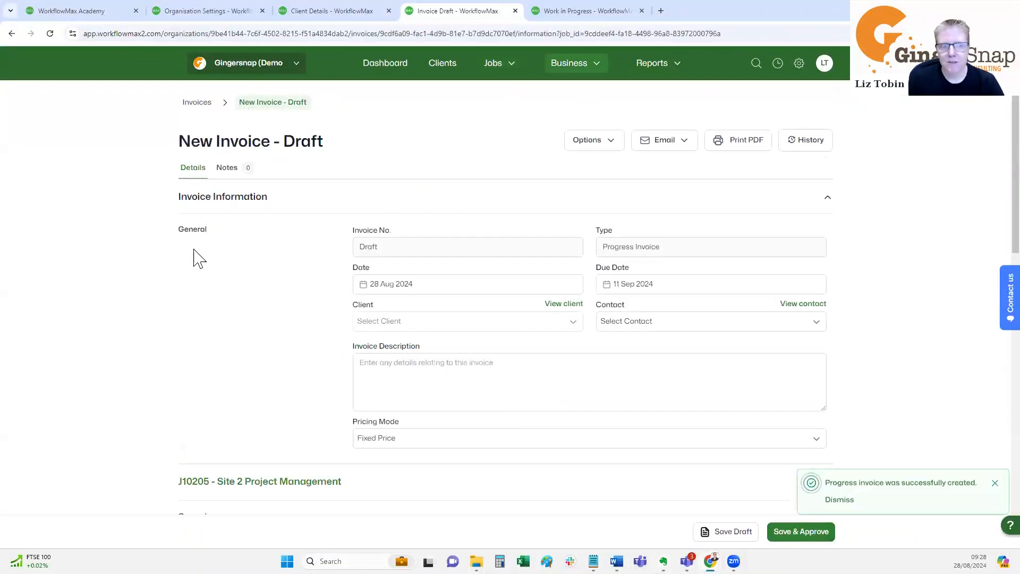
# Review the new draft invoice's tasks, Site Travel cost, Project Management fixed price and Pricing Mode
pyautogui.scroll(-1, 202, 259)
pyautogui.scroll(-6, 202, 259)
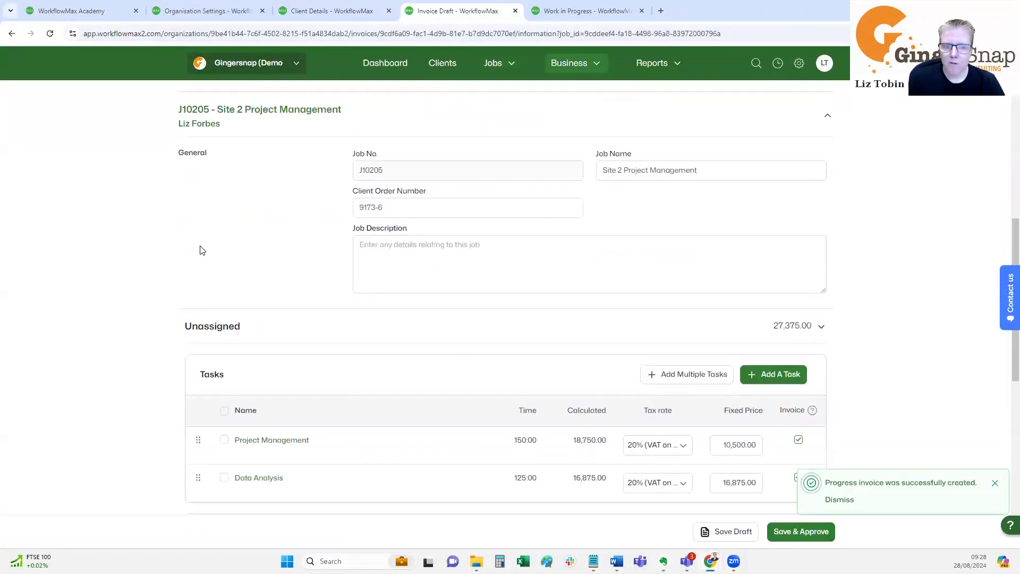
pyautogui.scroll(-2, 201, 250)
pyautogui.scroll(-1, 202, 250)
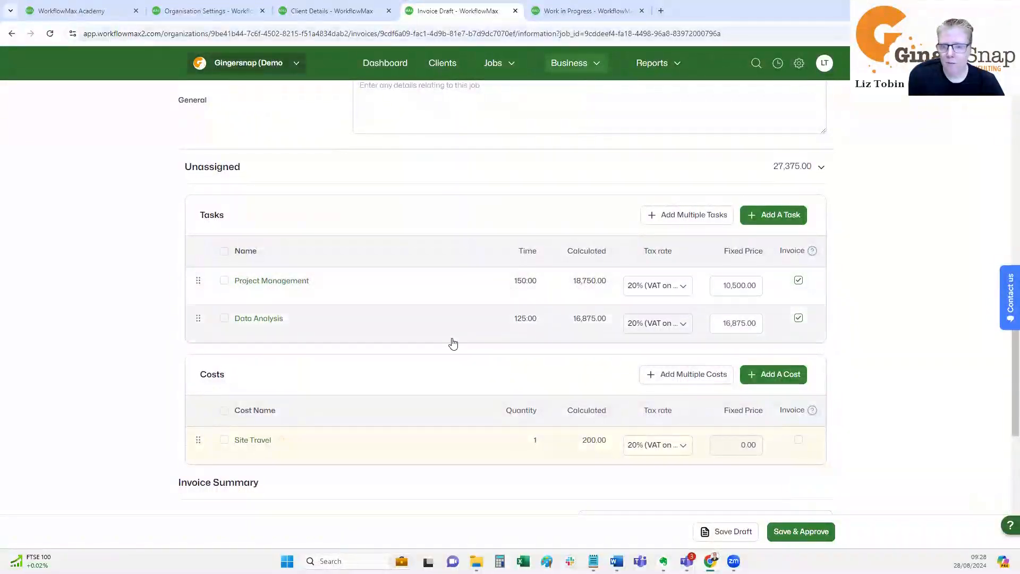
pyautogui.scroll(3, 445, 305)
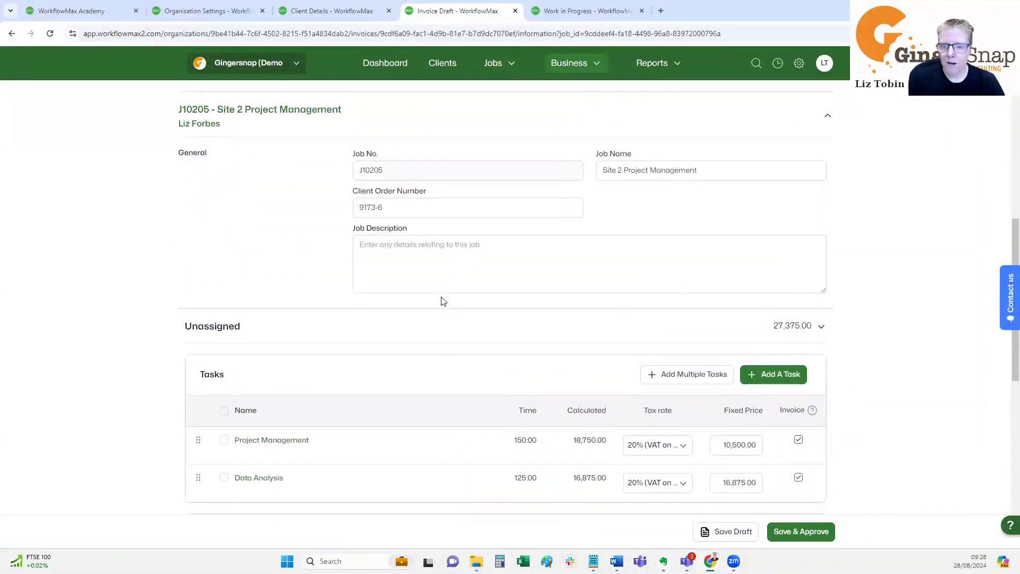
pyautogui.click(724, 443)
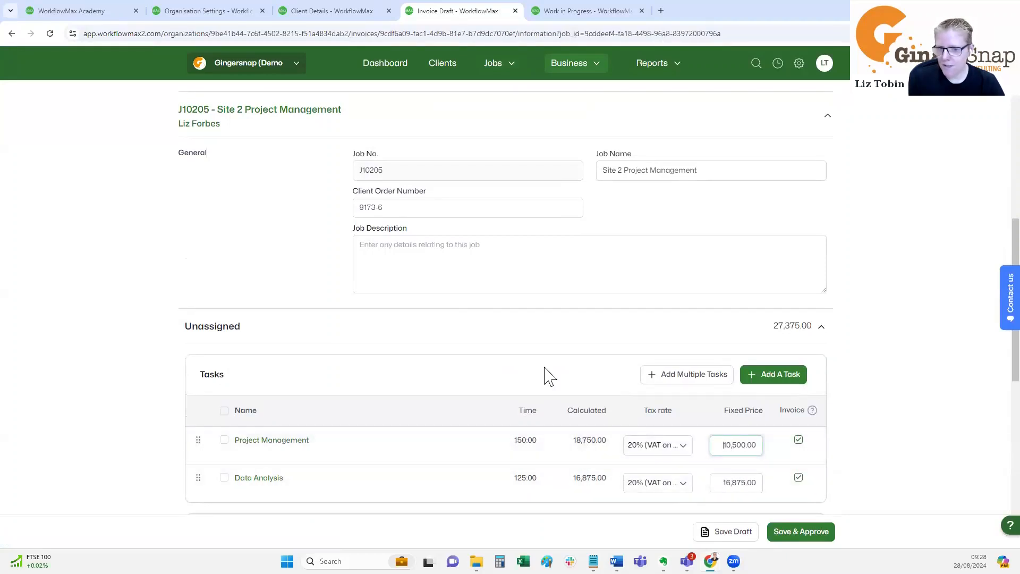
pyautogui.scroll(3, 547, 376)
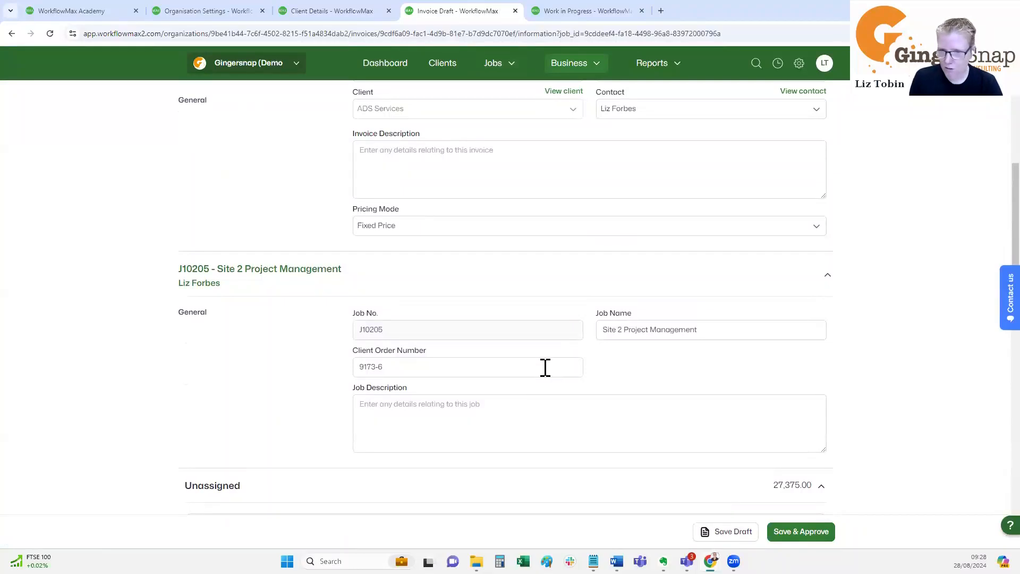
# Exclude the Data Analysis task from the draft invoice and set the Project Management task's fixed price to 2500
pyautogui.scroll(1, 435, 250)
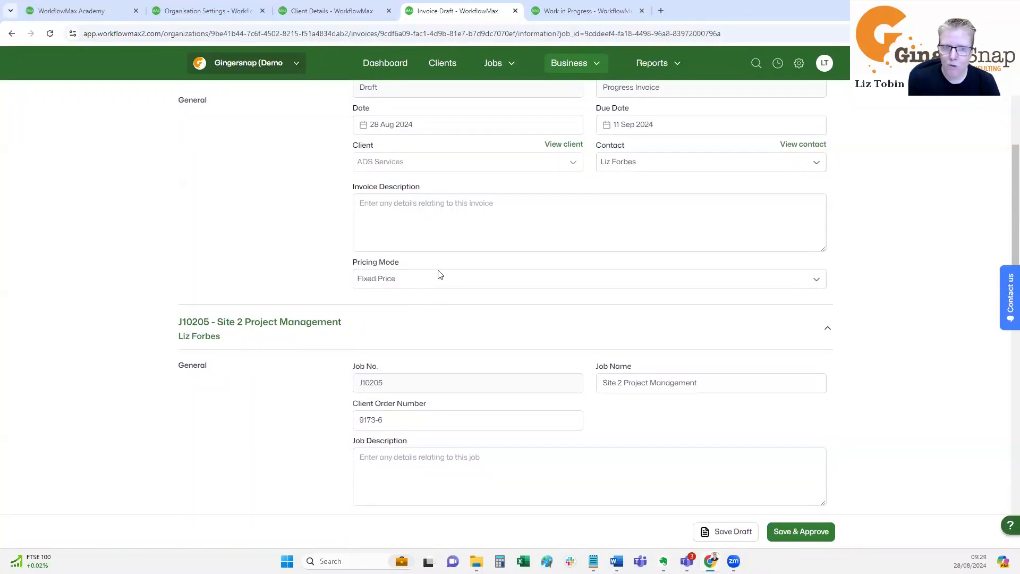
pyautogui.scroll(-3, 433, 276)
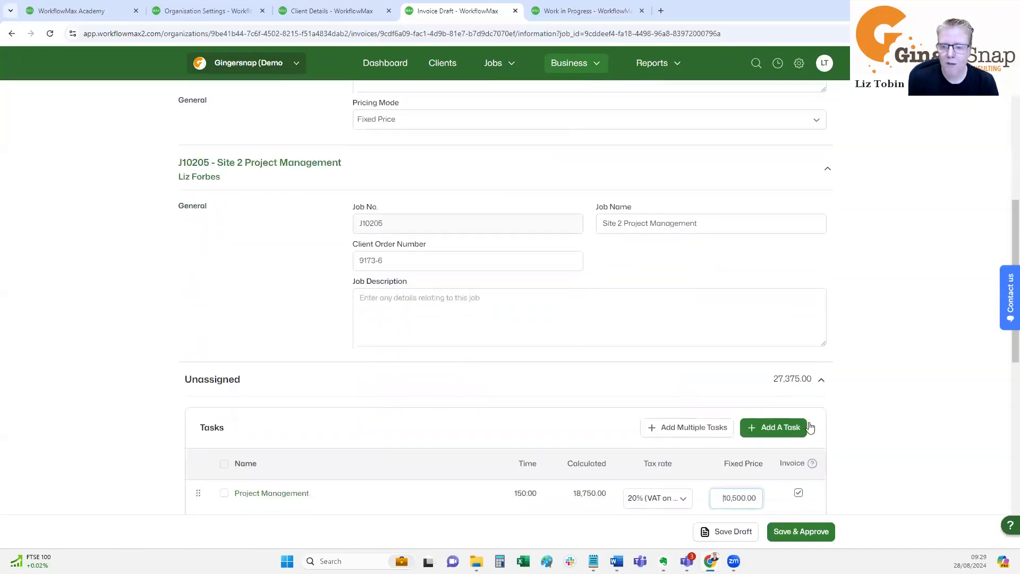
pyautogui.scroll(-2, 771, 420)
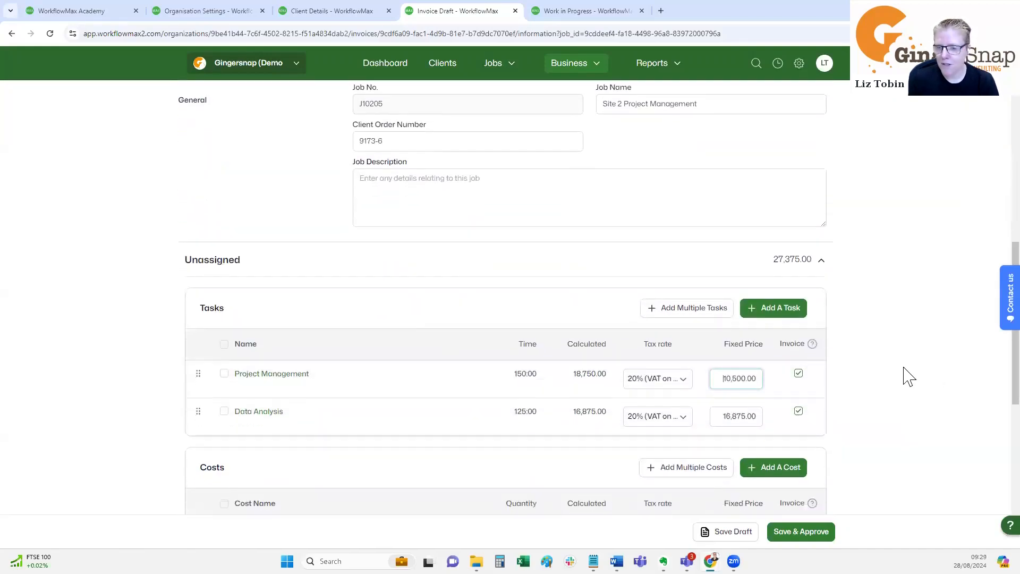
pyautogui.scroll(-3, 908, 376)
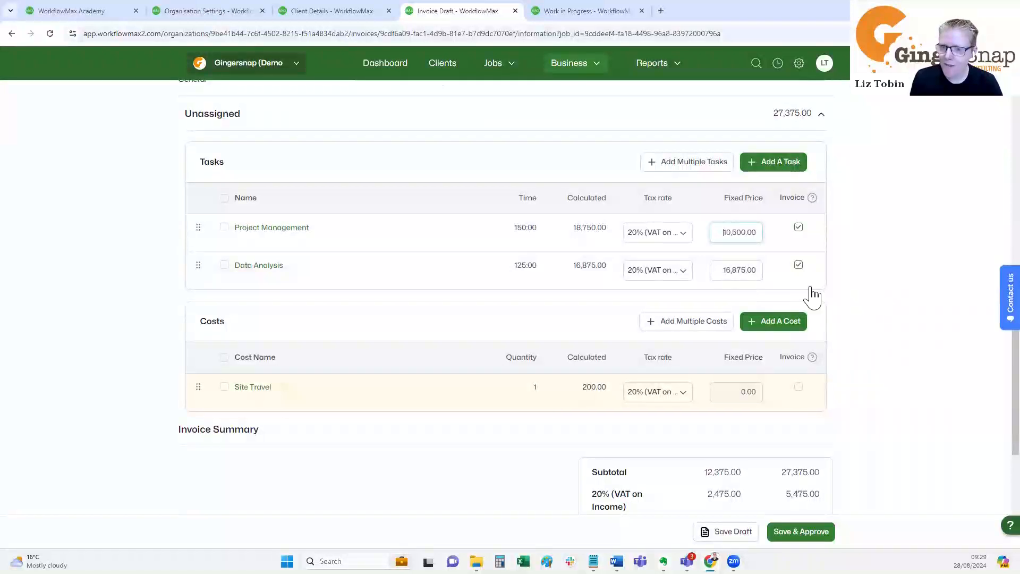
pyautogui.click(800, 265)
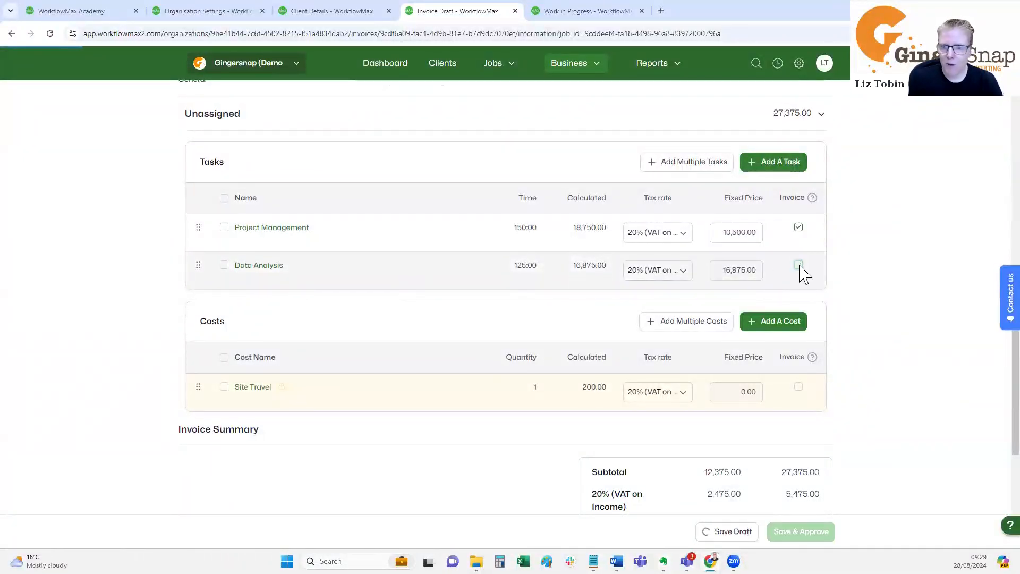
pyautogui.click(728, 234)
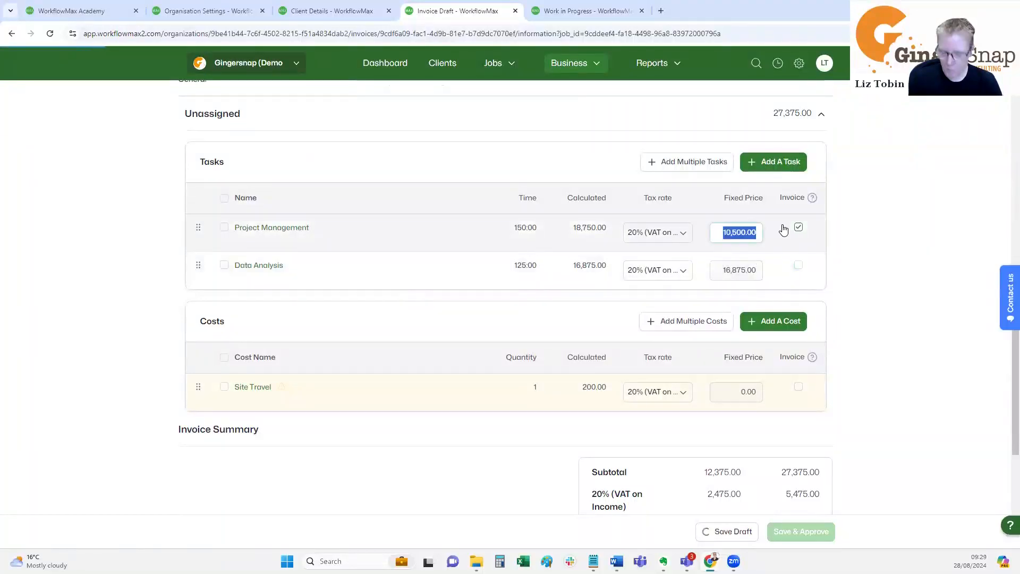
pyautogui.write('25000')
pyautogui.press('BackSpace')
pyautogui.click(853, 290)
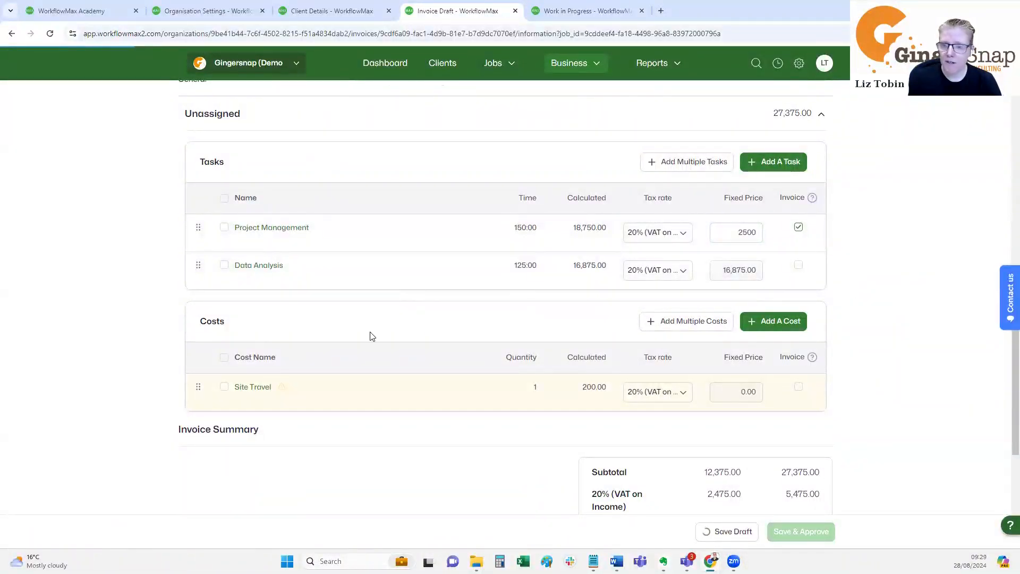
# Check the draft's Site Travel cost and Invoice Summary subtotal, and save and approve the invoice
pyautogui.scroll(-2, 323, 335)
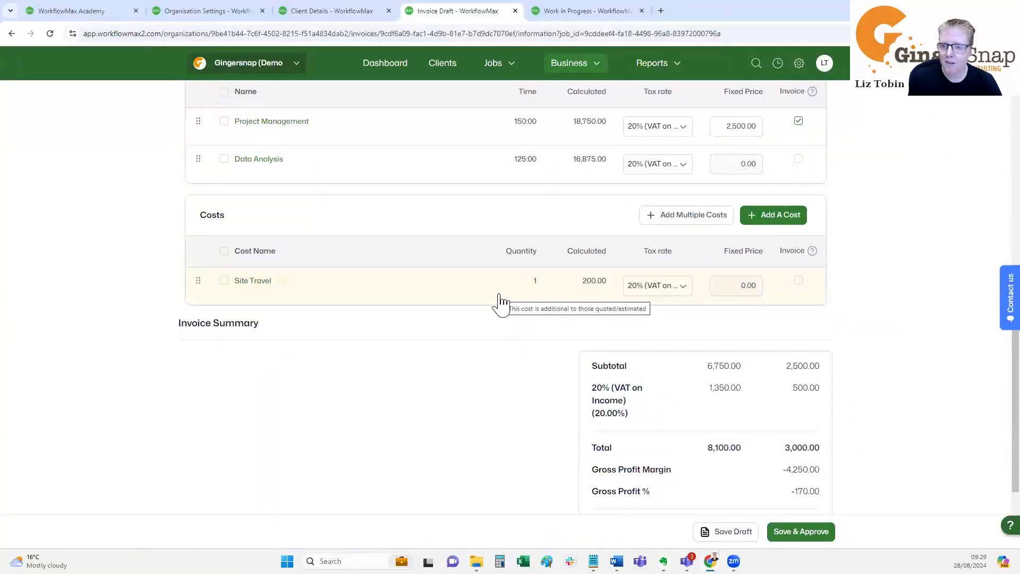
pyautogui.scroll(-3, 499, 300)
pyautogui.moveTo(788, 231); pyautogui.dragTo(821, 225)
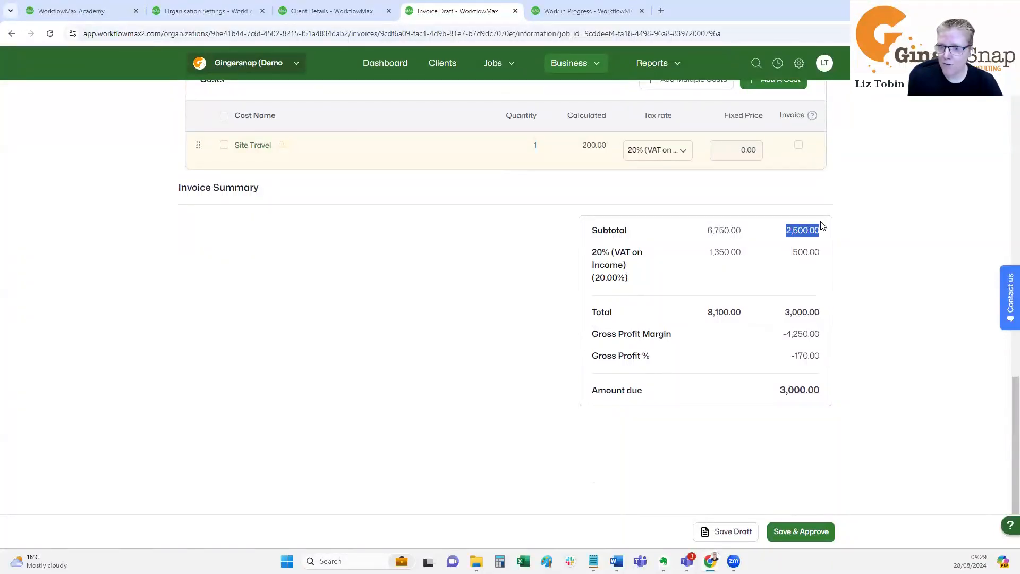
pyautogui.click(813, 534)
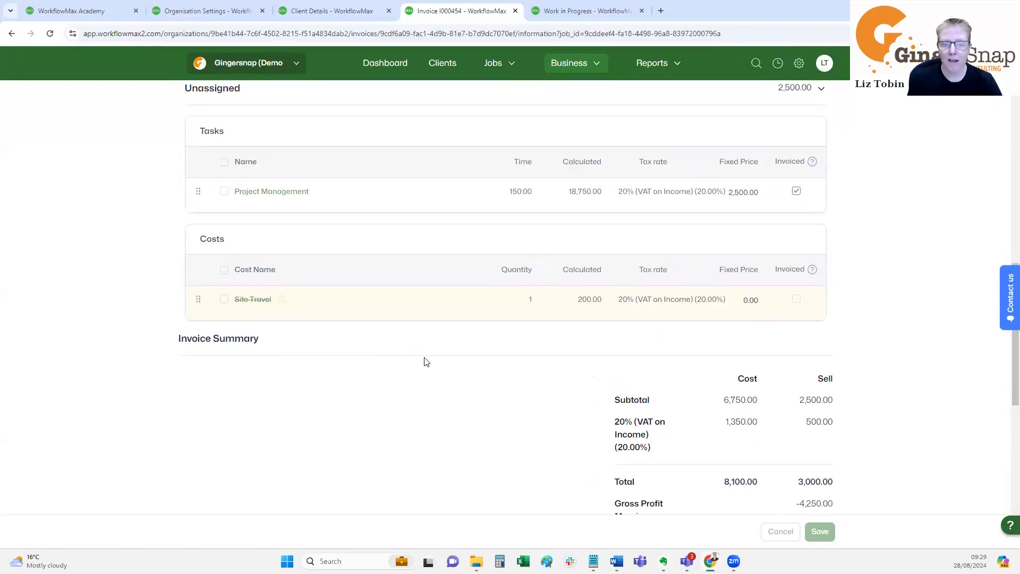
# Return to the Site 2 Project Management job and review its Financials: estimated billings per task, totals, quotes and invoices
pyautogui.scroll(10, 425, 362)
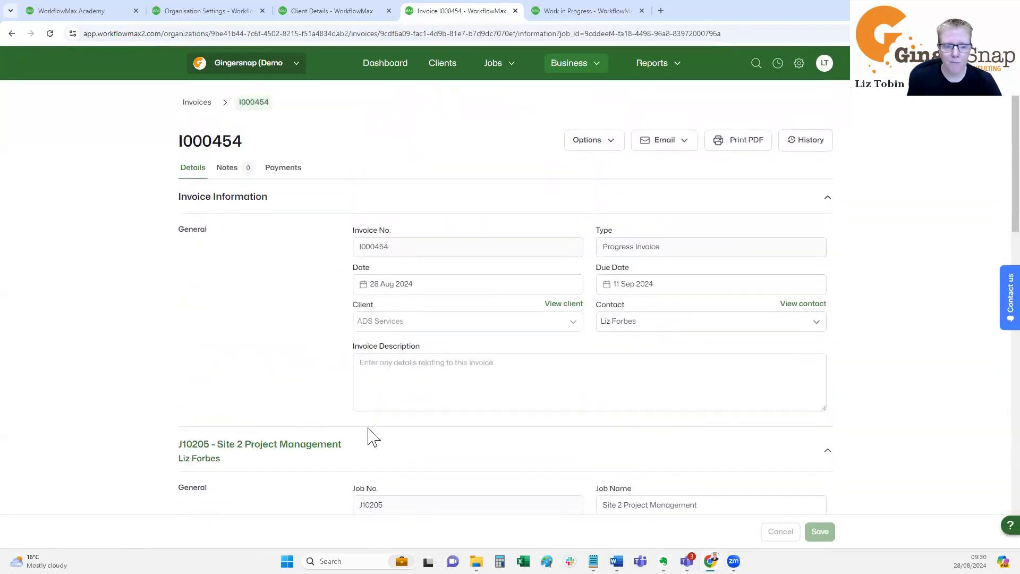
pyautogui.click(331, 444)
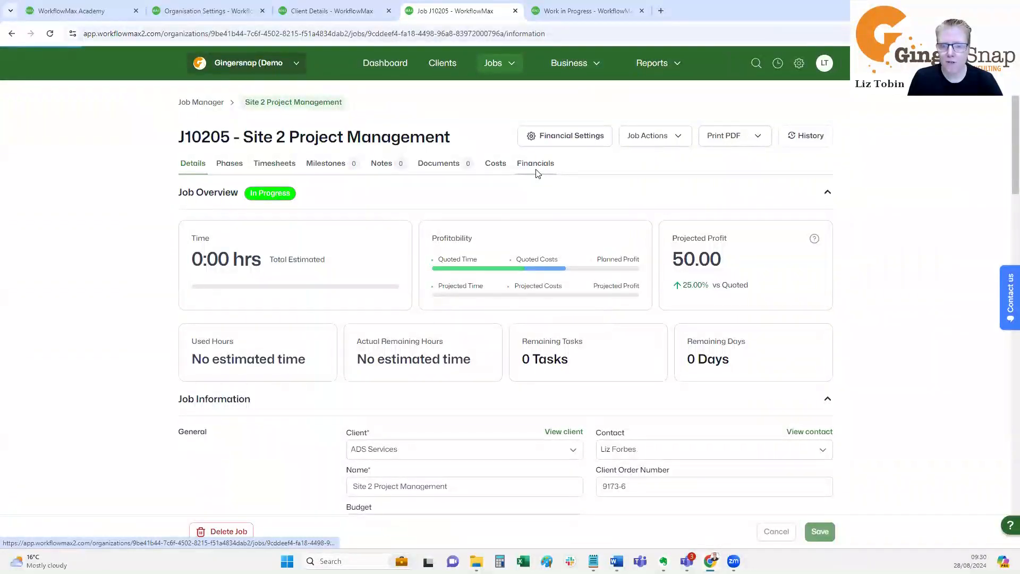
pyautogui.click(535, 165)
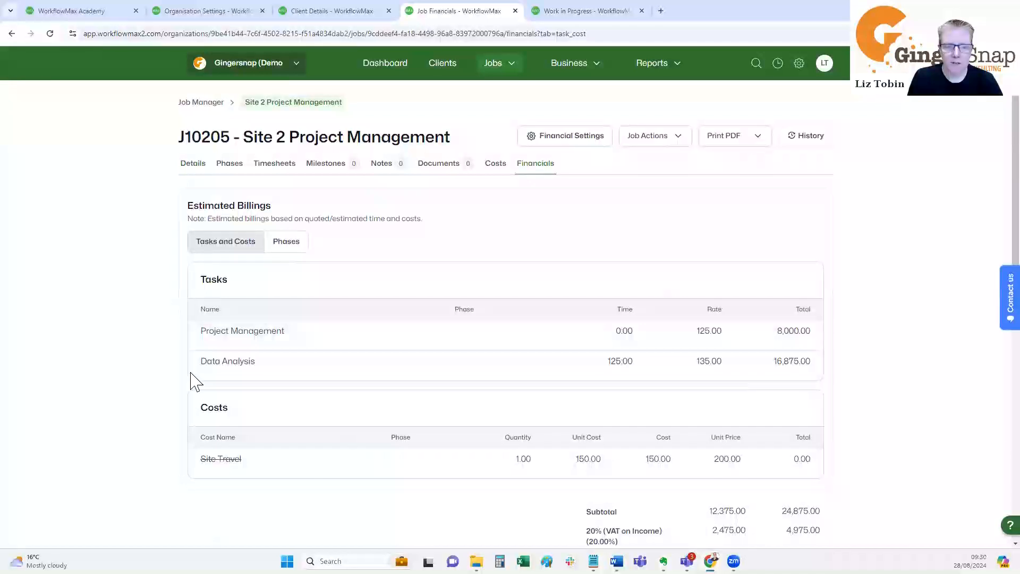
pyautogui.moveTo(774, 334); pyautogui.dragTo(812, 335)
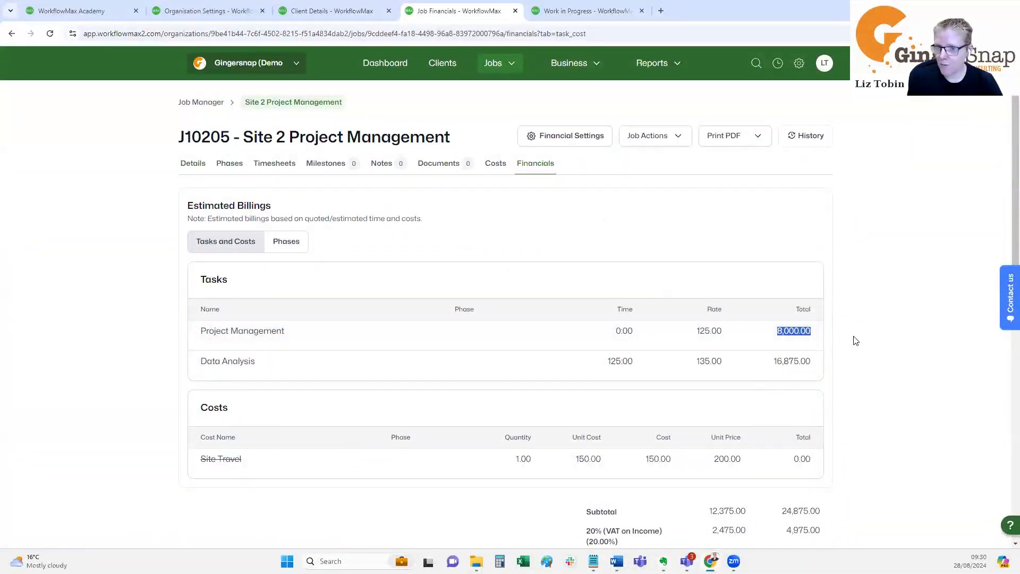
pyautogui.moveTo(774, 362); pyautogui.dragTo(813, 369)
pyautogui.scroll(-2, 667, 396)
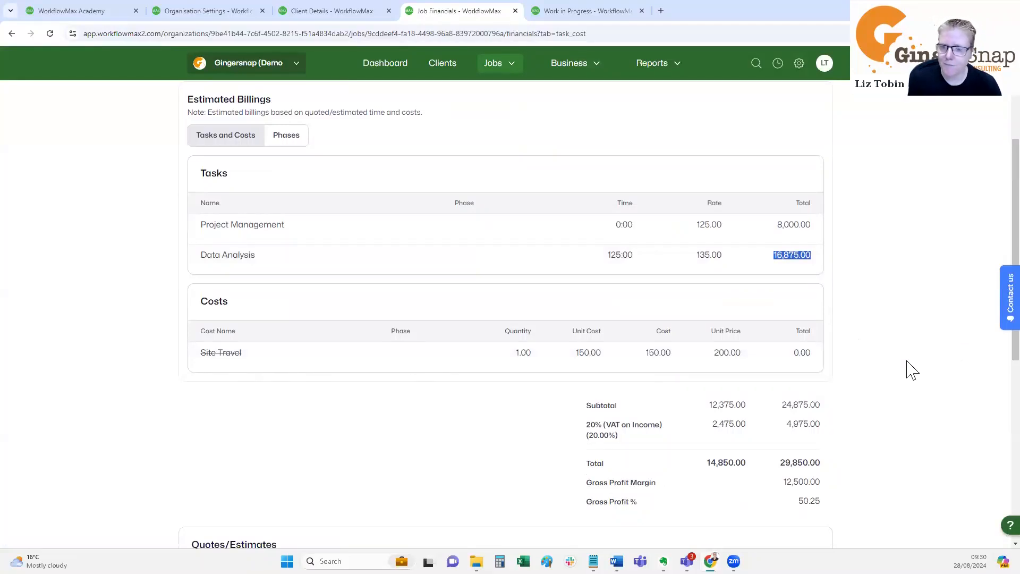
pyautogui.scroll(1, 908, 372)
pyautogui.scroll(-3, 909, 374)
pyautogui.scroll(-2, 913, 378)
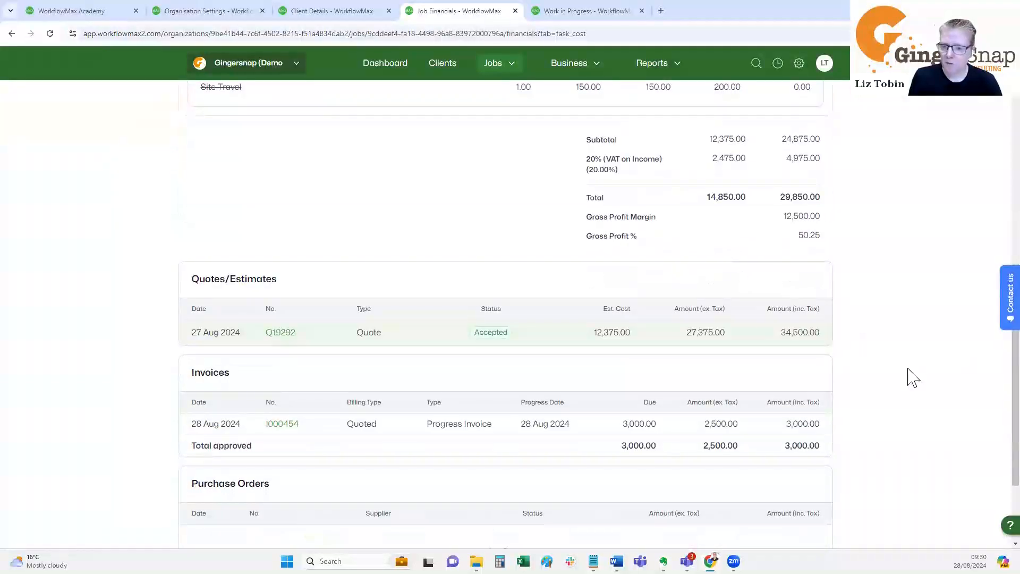
pyautogui.scroll(2, 910, 378)
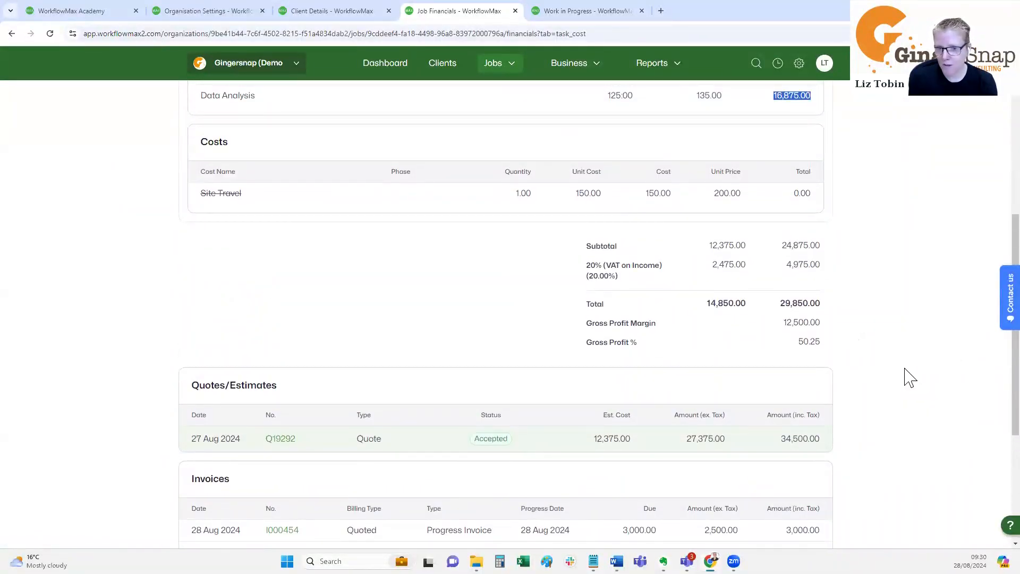
pyautogui.scroll(5, 908, 377)
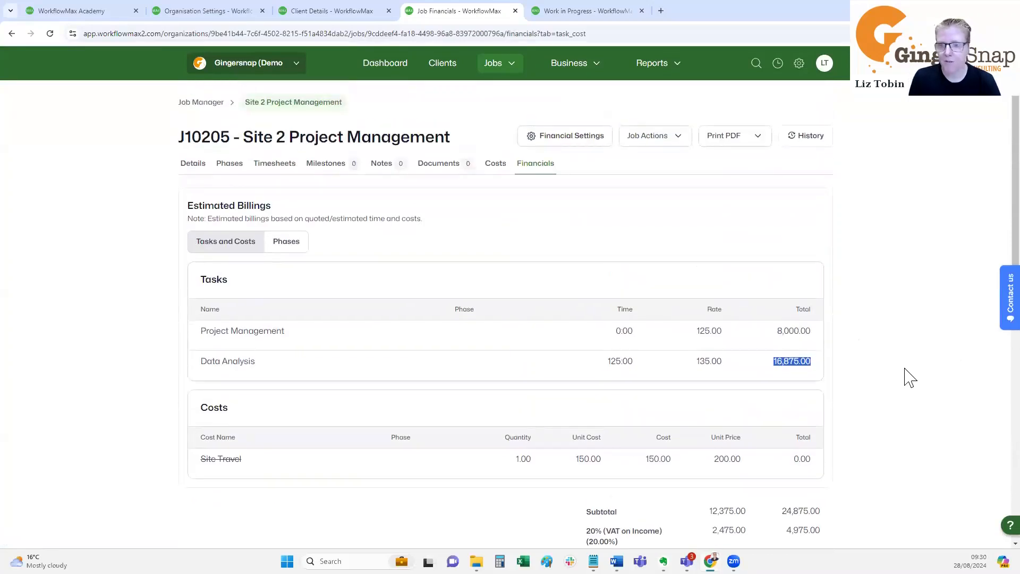
# Start a new progress invoice for the Monthly System Support job and look over its invoice types and previous invoices
pyautogui.click(214, 107)
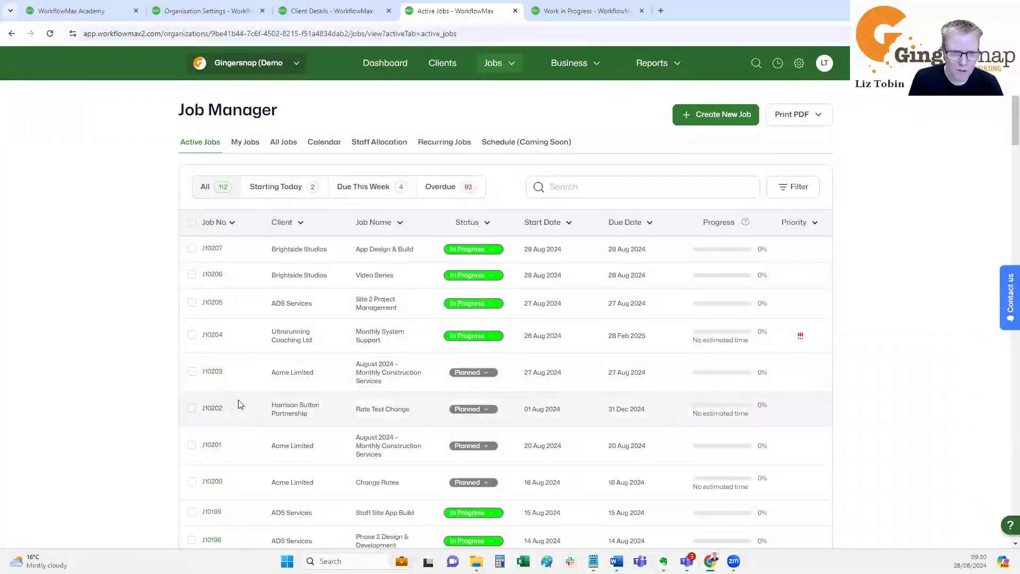
pyautogui.click(215, 340)
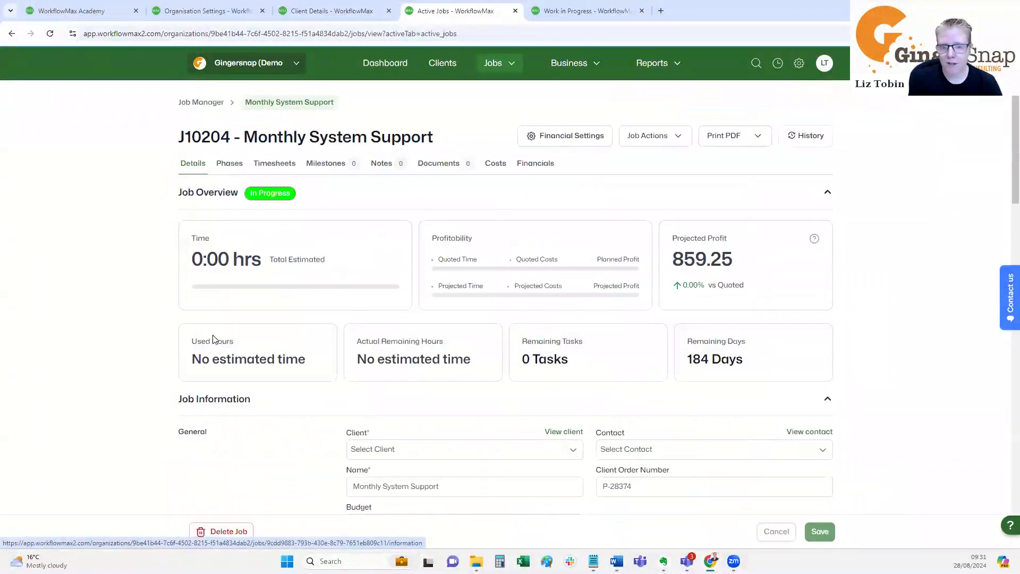
pyautogui.click(682, 140)
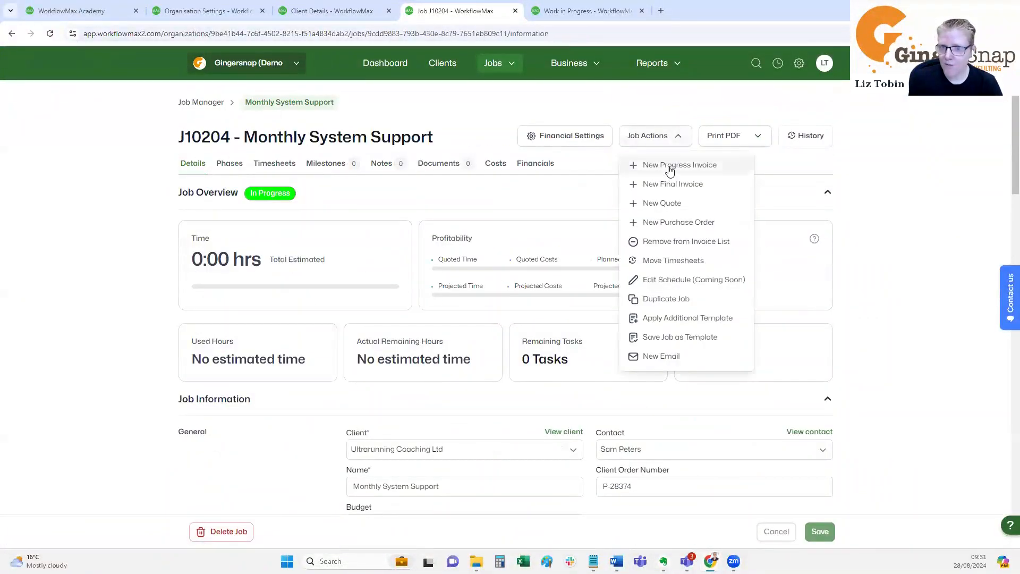
pyautogui.click(668, 166)
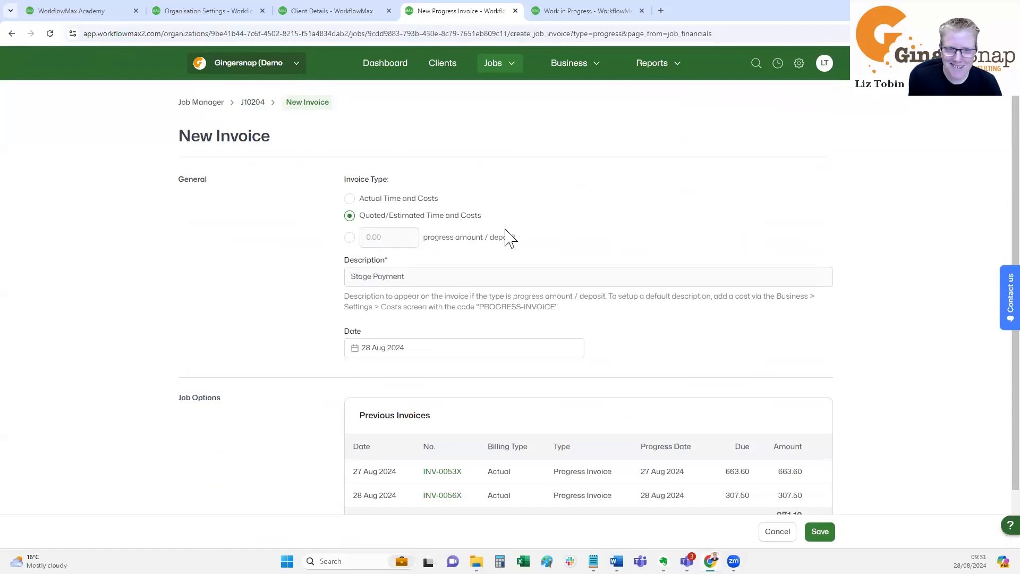
pyautogui.scroll(-1, 531, 242)
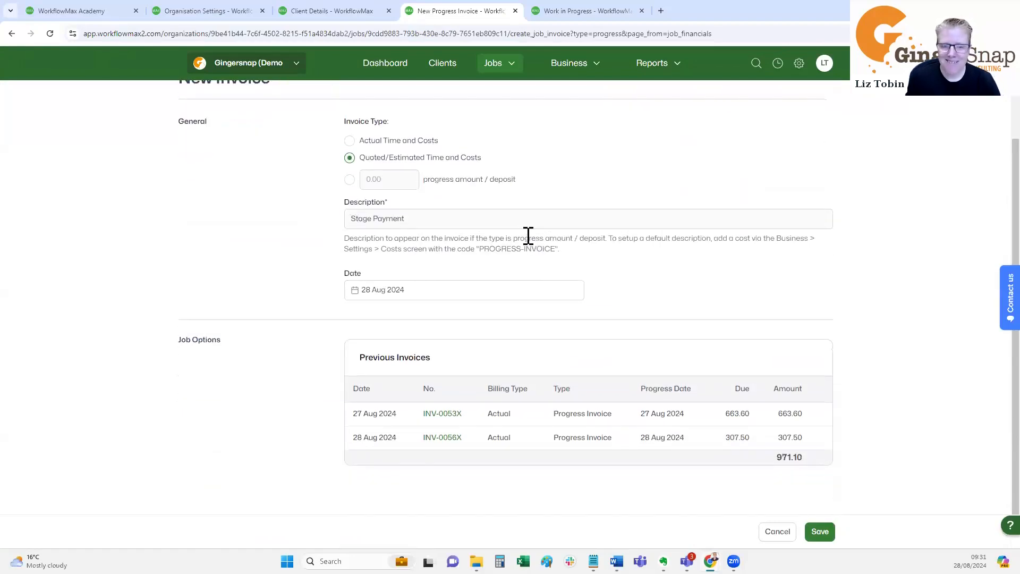
pyautogui.scroll(1, 528, 236)
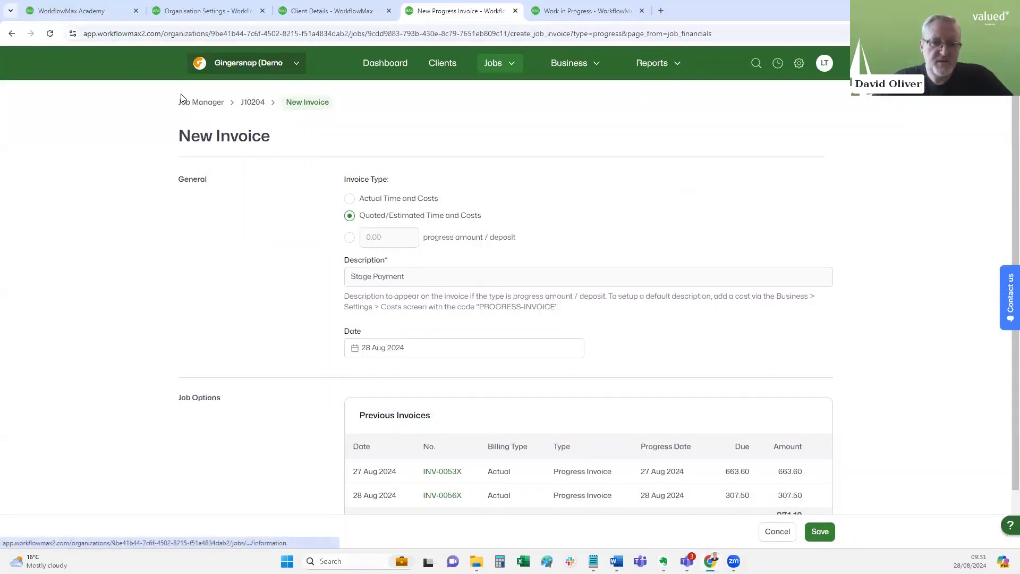
# Start a new progress invoice for the Phase 1 Design & Development job instead
pyautogui.click(203, 107)
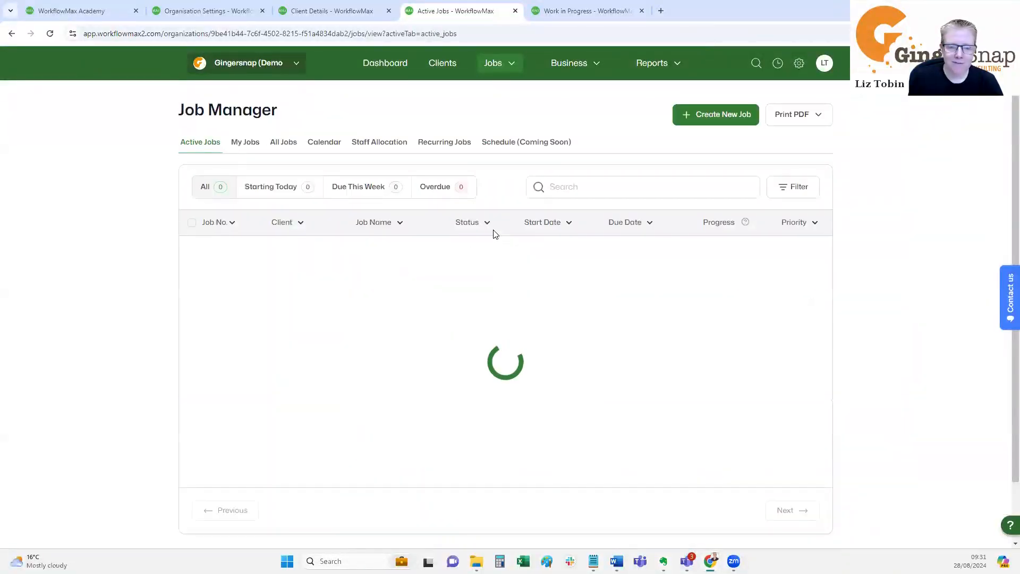
pyautogui.scroll(-3, 291, 405)
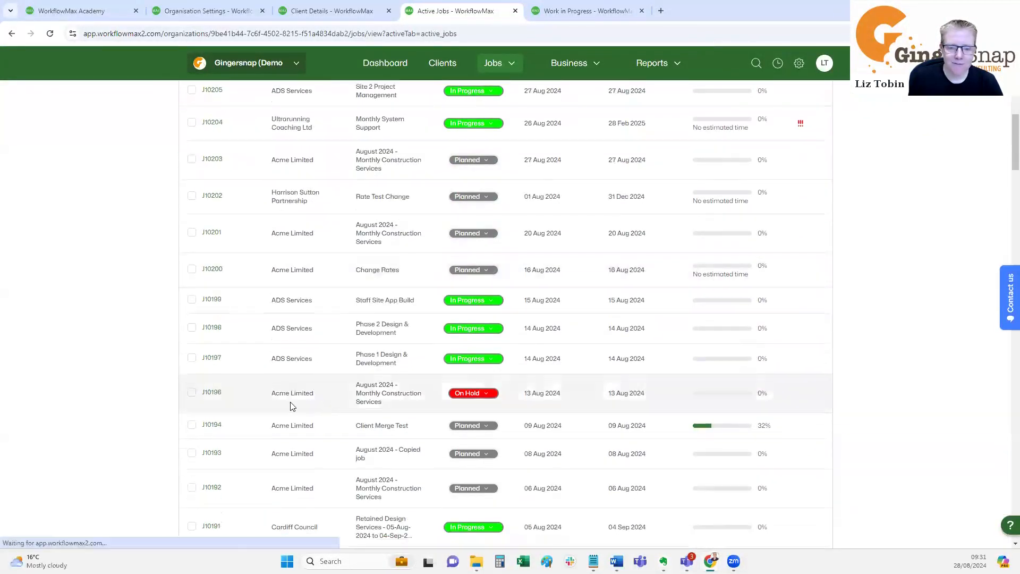
pyautogui.click(212, 359)
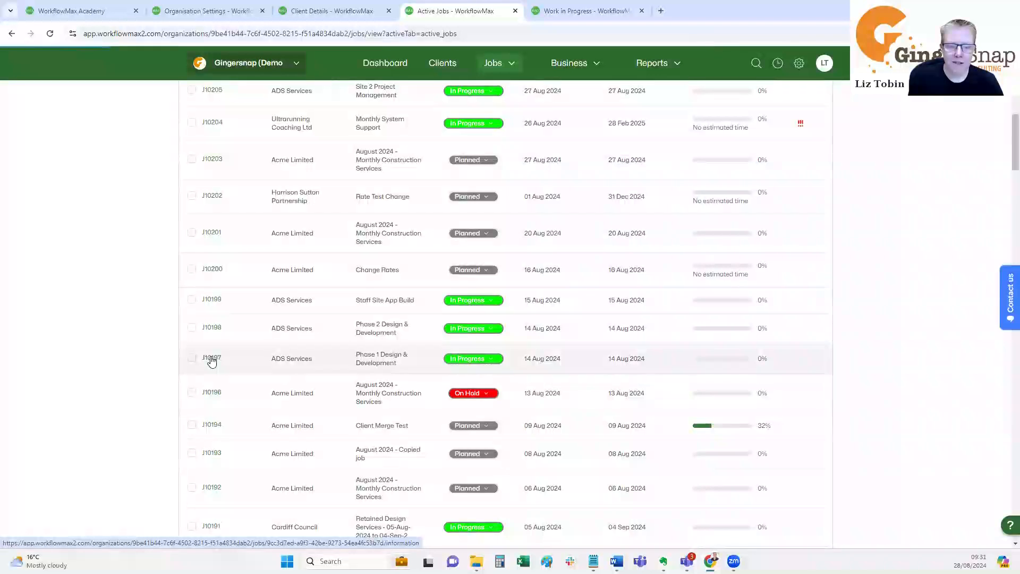
pyautogui.click(212, 359)
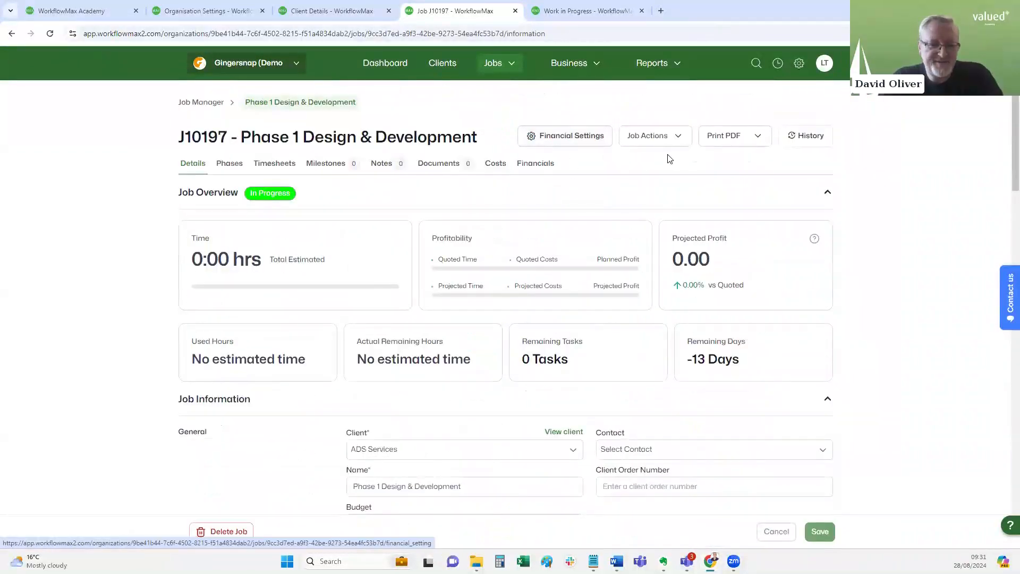
pyautogui.click(669, 142)
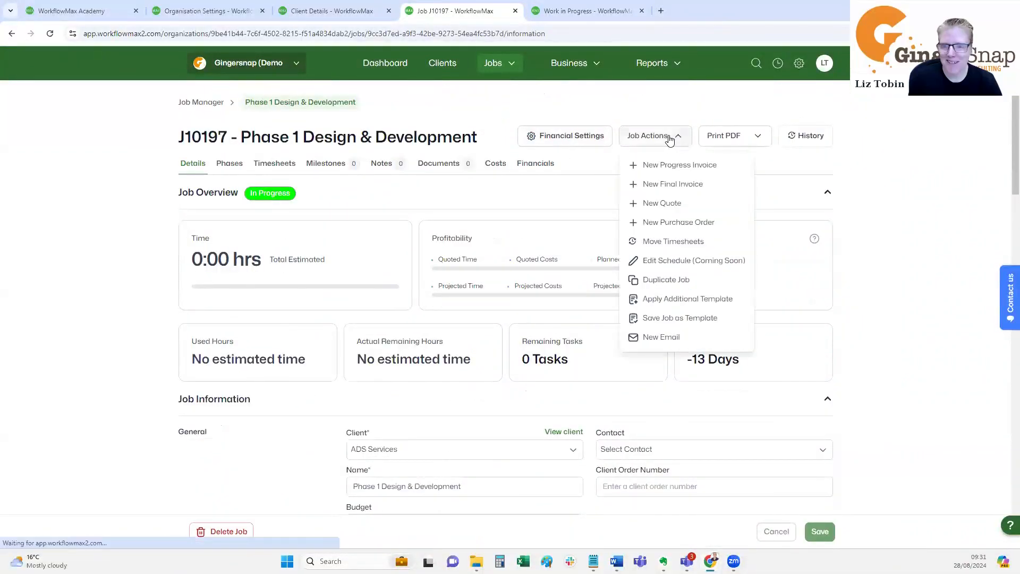
pyautogui.click(671, 167)
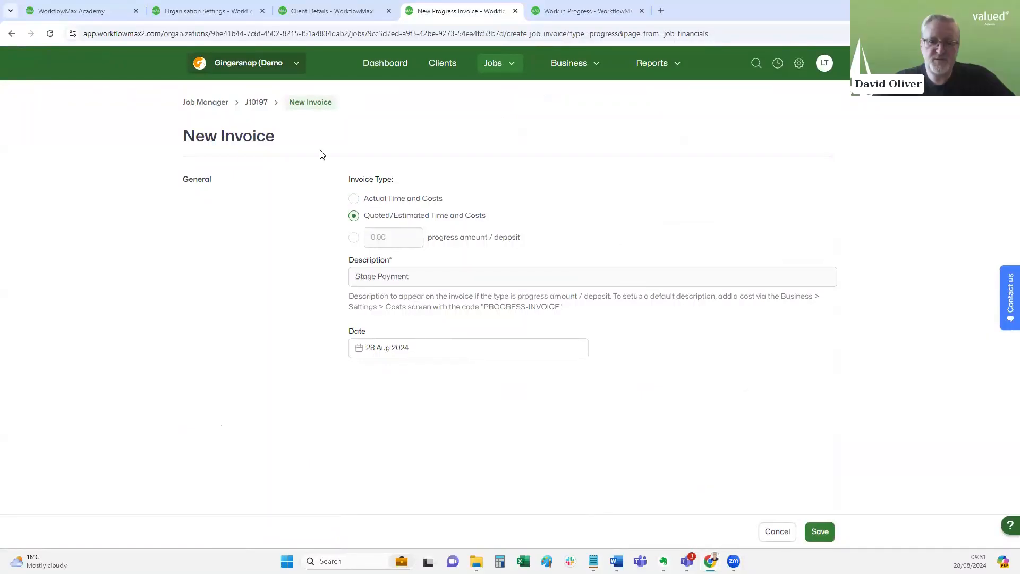
# Open the active quotes in a new browser tab and accept the issued Running App Development quote for Ultrarunning Coaching Ltd
pyautogui.click(576, 64)
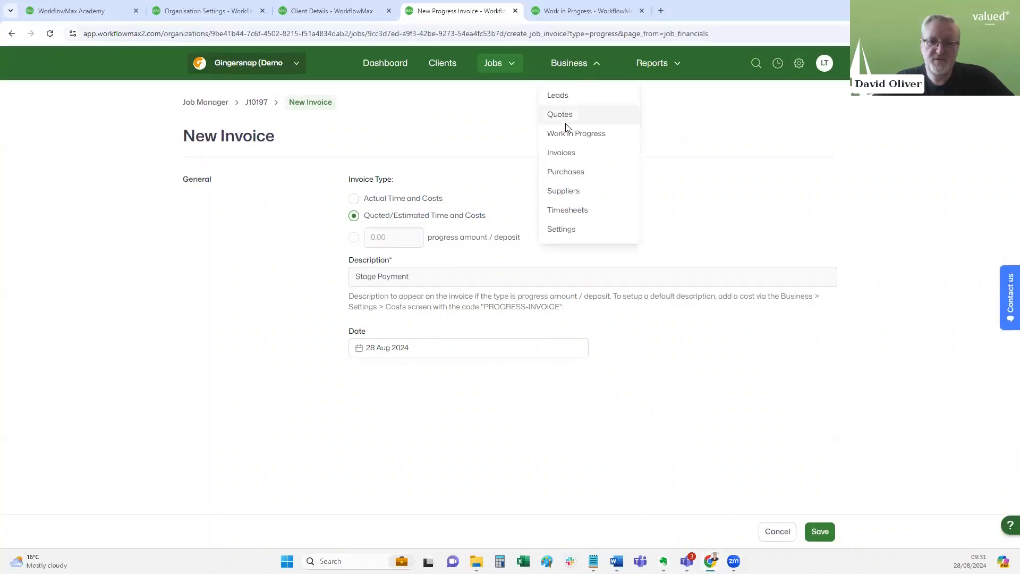
pyautogui.rightClick(566, 120)
pyautogui.click(593, 128)
pyautogui.hotkey('ctrl', 'Tab')
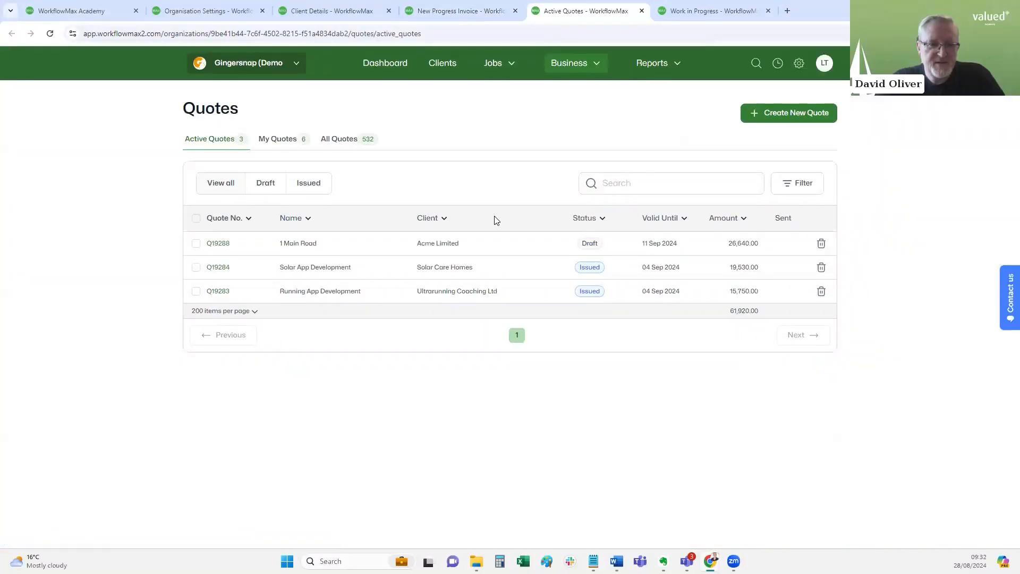
pyautogui.click(221, 294)
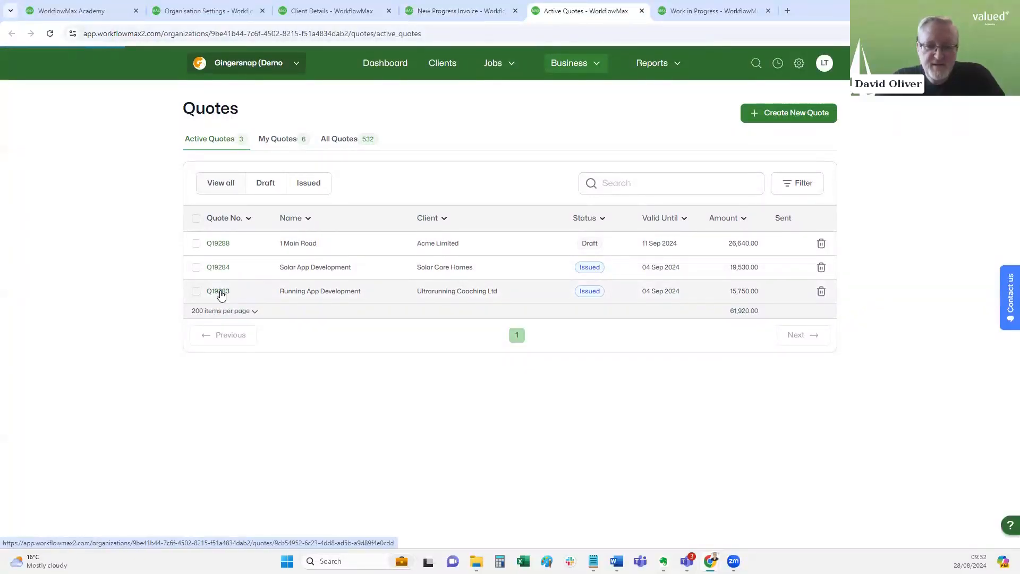
pyautogui.click(817, 535)
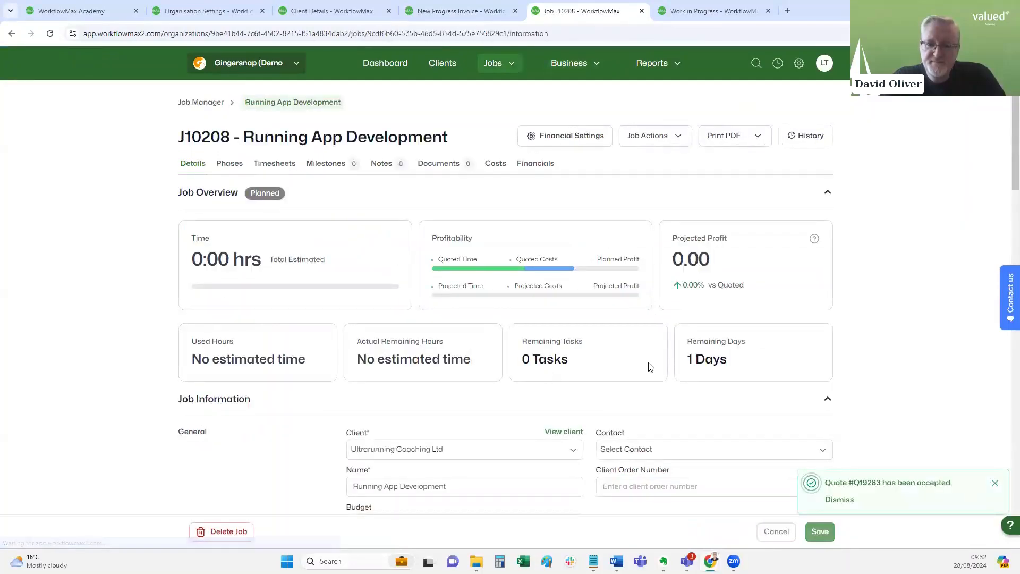
# Create a progress invoice for the Running App Development job at 25% of the quoted value, described as Deposit Invoice
pyautogui.click(681, 139)
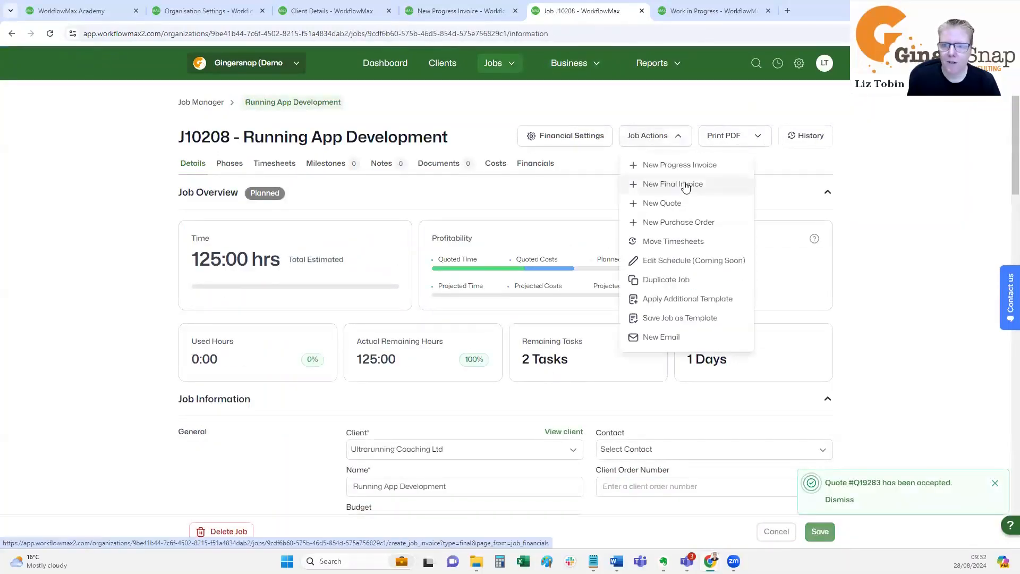
pyautogui.click(690, 167)
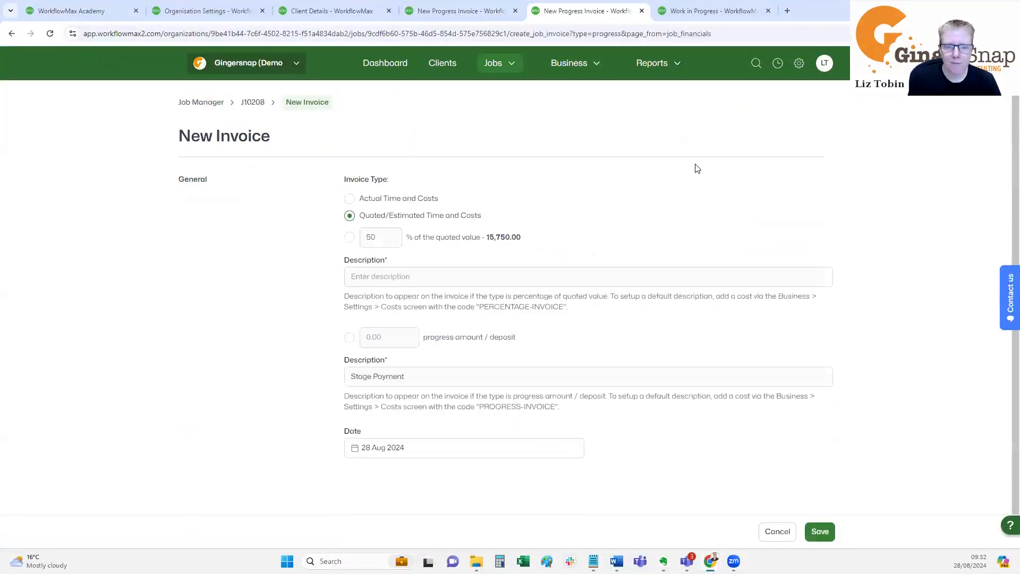
pyautogui.click(350, 237)
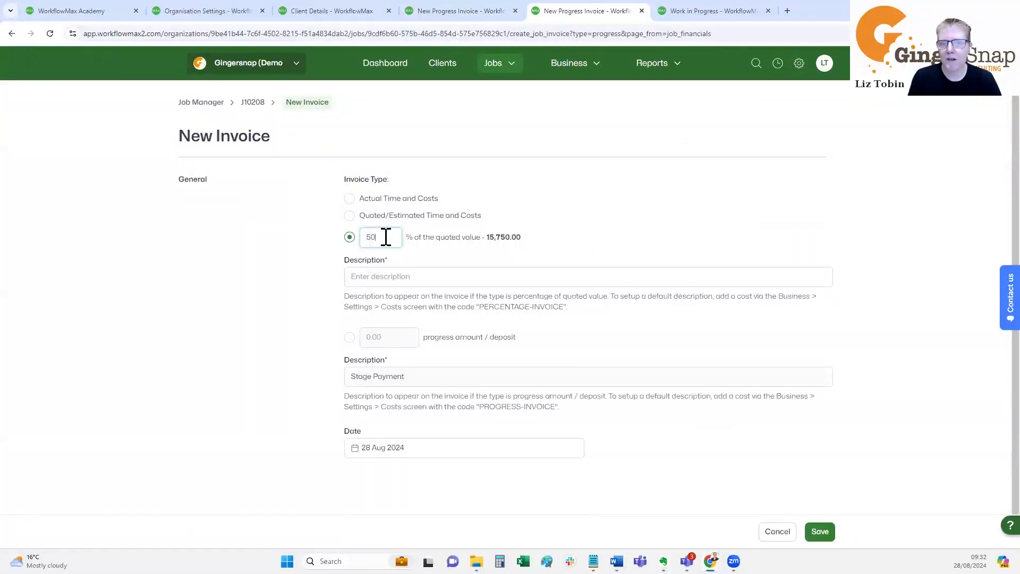
pyautogui.moveTo(383, 237); pyautogui.dragTo(361, 237)
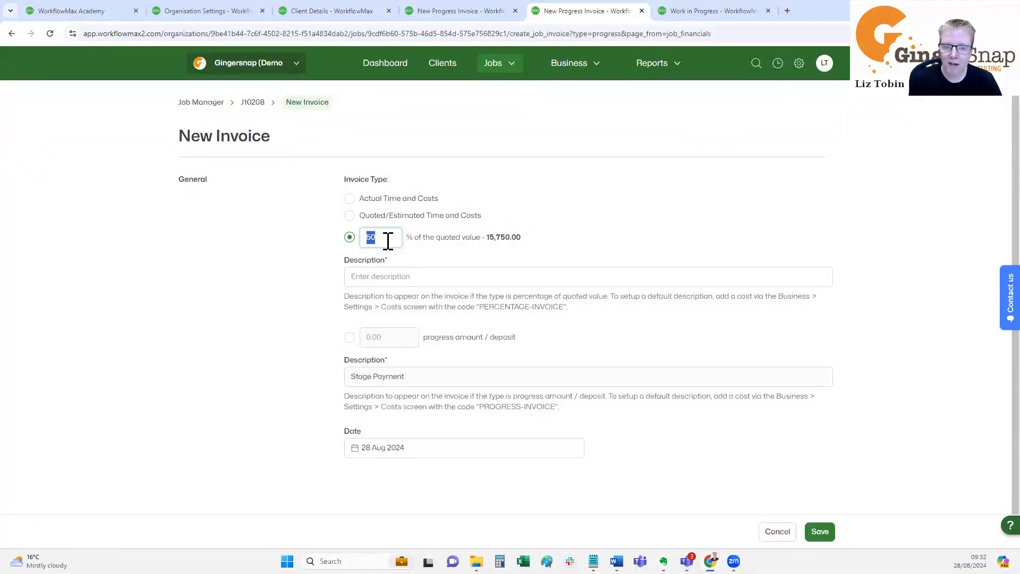
pyautogui.write('25')
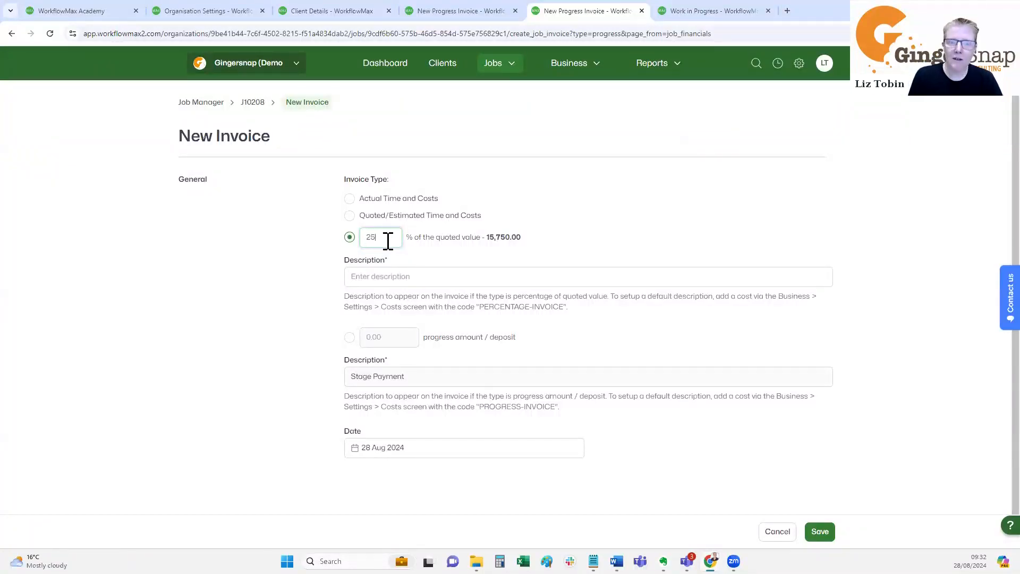
pyautogui.click(380, 277)
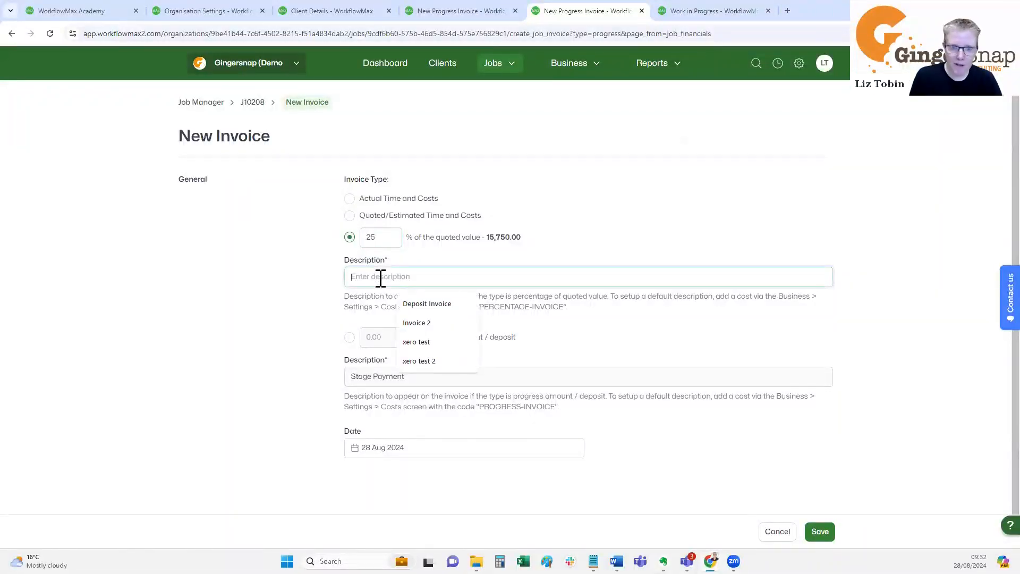
pyautogui.click(422, 306)
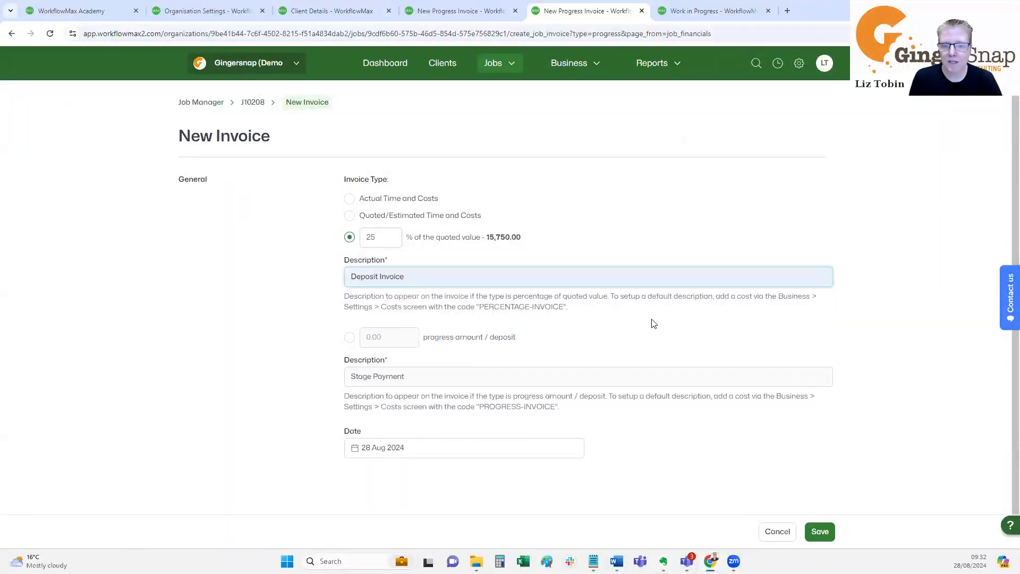
pyautogui.click(820, 532)
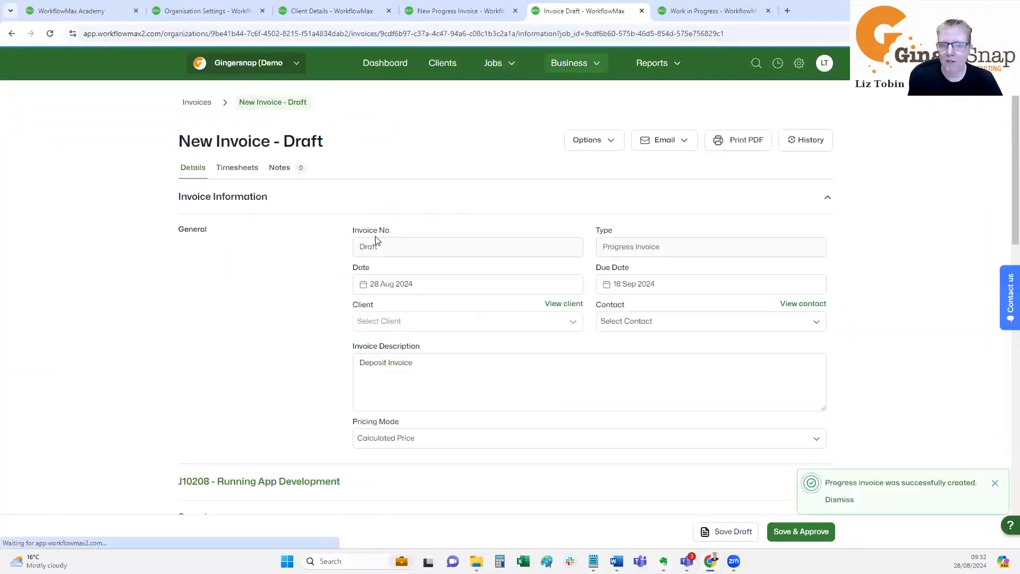
# Check the cost line on the Deposit Invoice draft, then save and approve the invoice
pyautogui.scroll(-10, 552, 242)
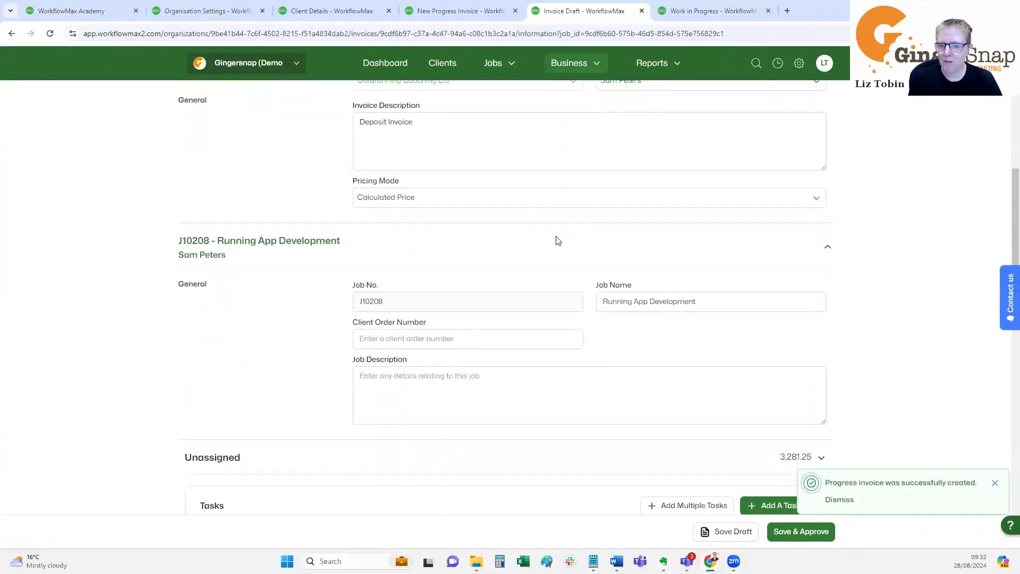
pyautogui.scroll(-2, 560, 243)
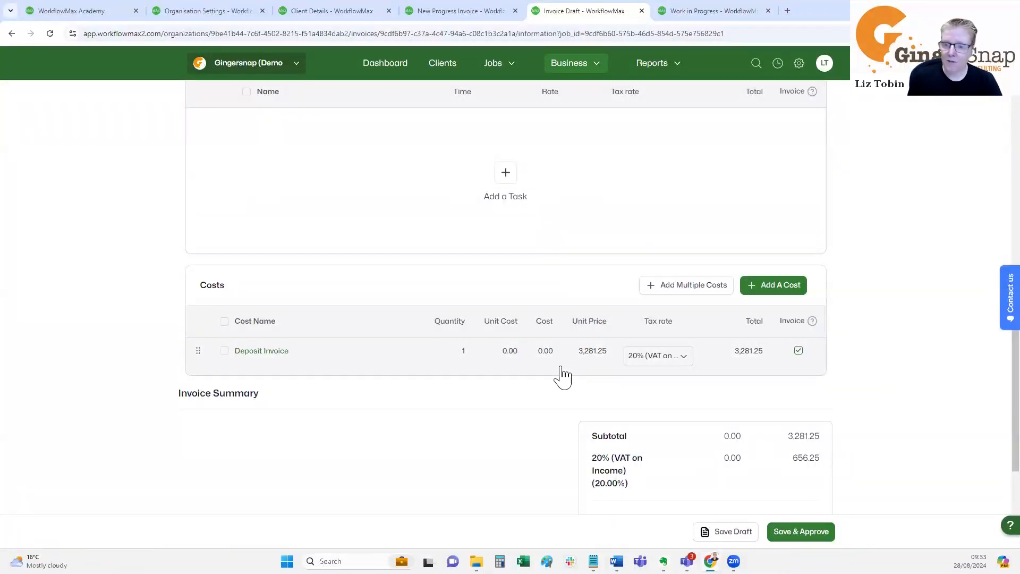
pyautogui.click(786, 537)
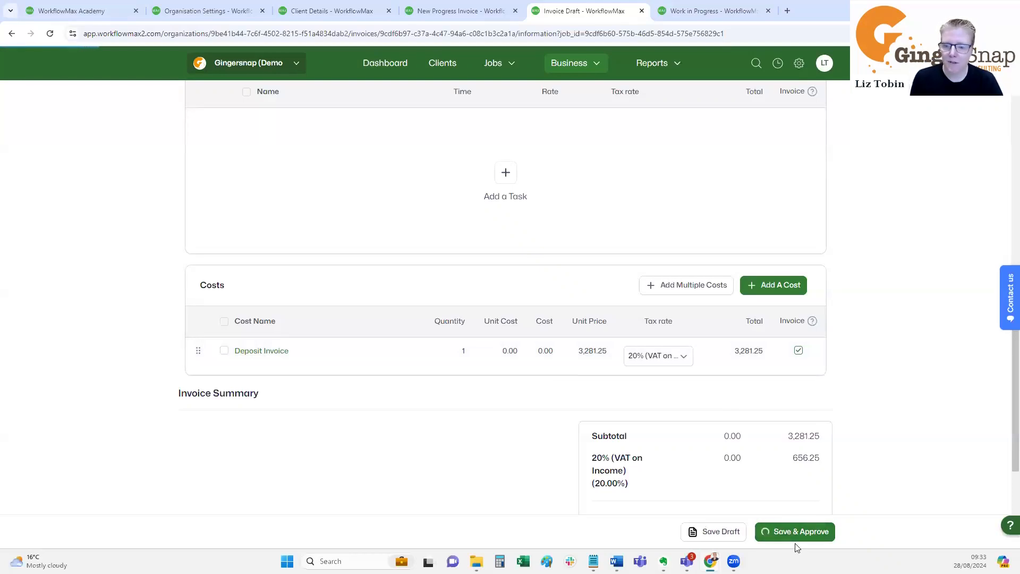
pyautogui.scroll(3, 387, 279)
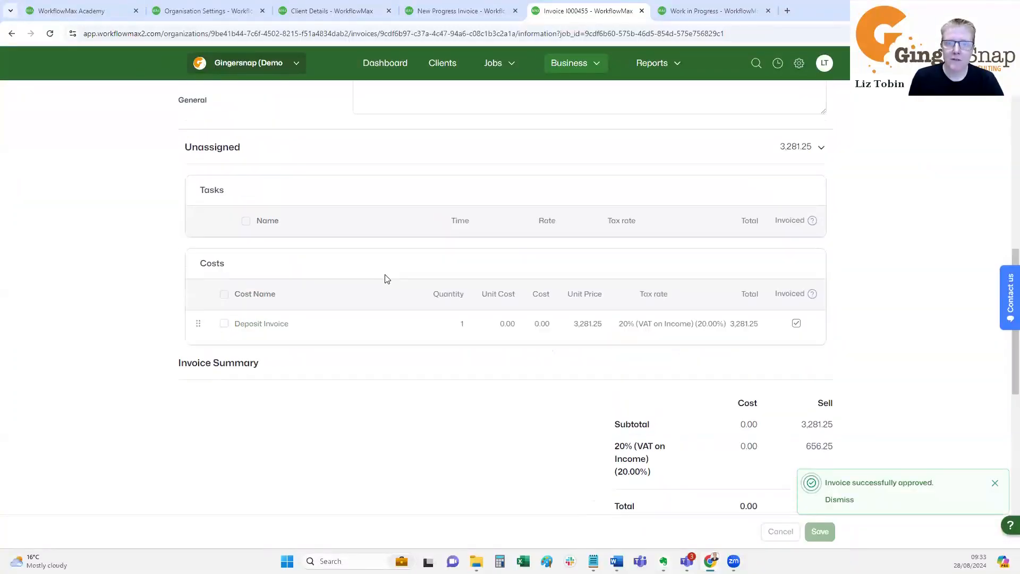
pyautogui.scroll(5, 387, 279)
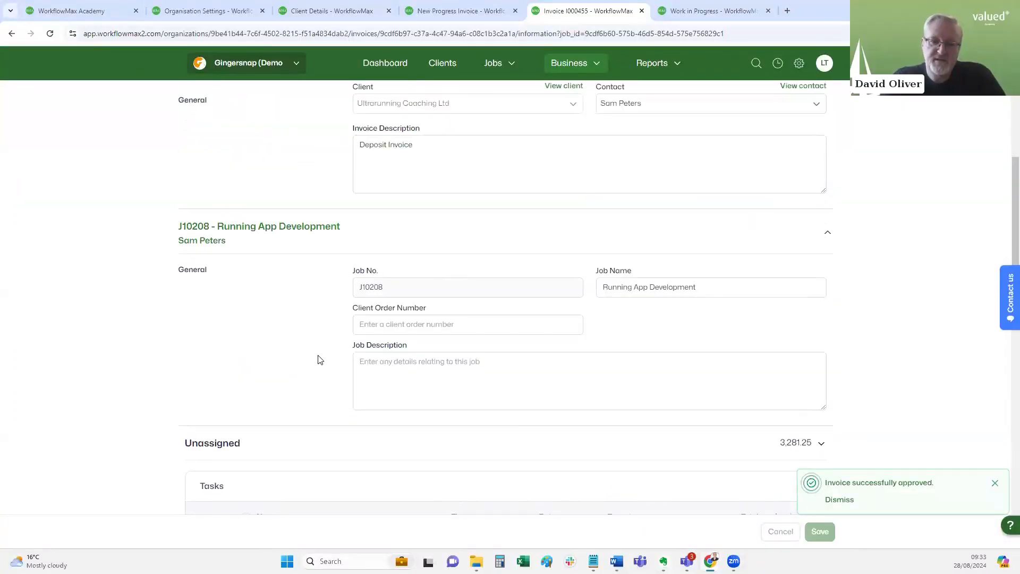
pyautogui.scroll(4, 319, 359)
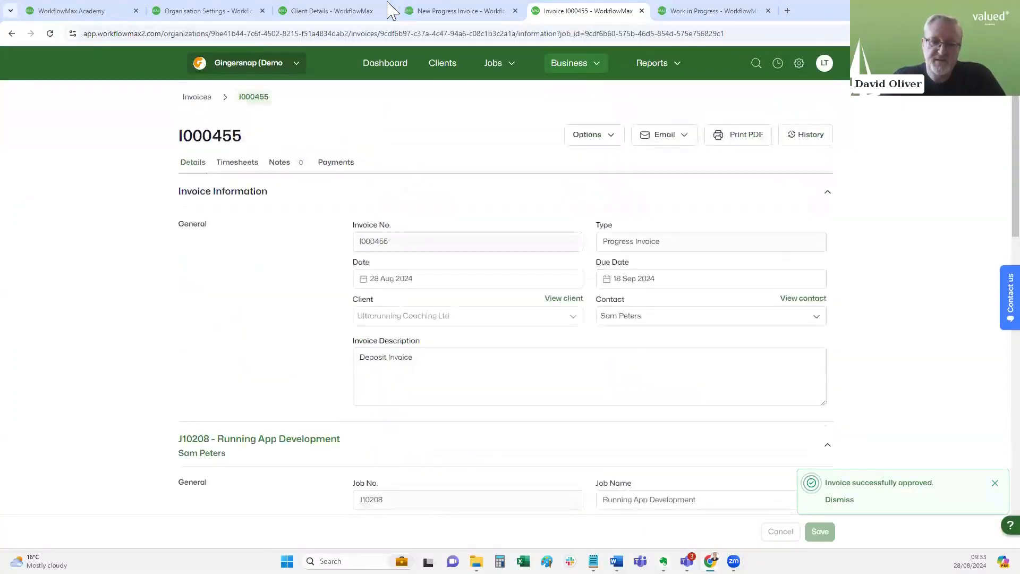
# On the Phase 1 Design & Development progress invoice, choose the progress amount / deposit type with an amount of 1500
pyautogui.click(447, 12)
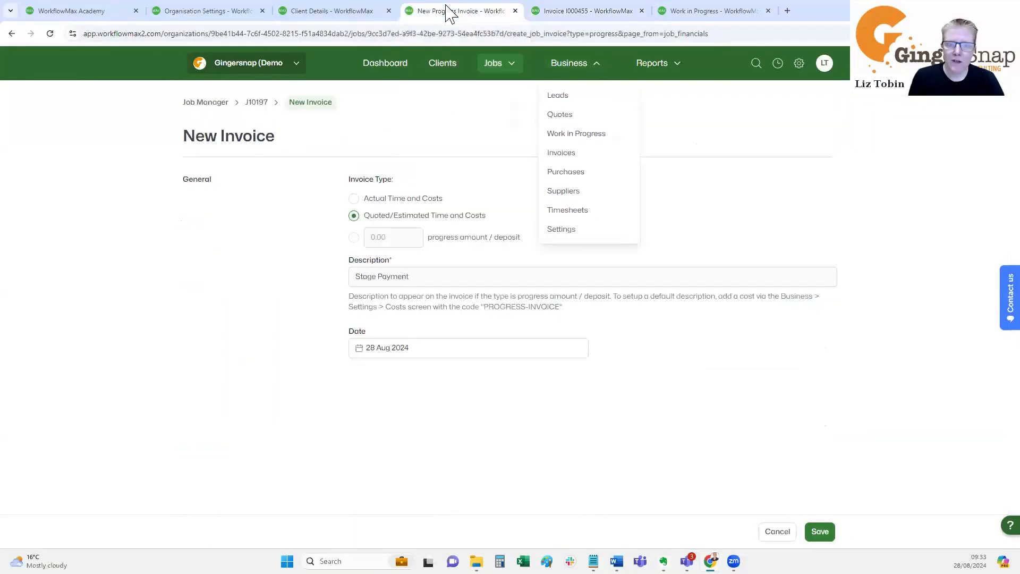
pyautogui.click(562, 292)
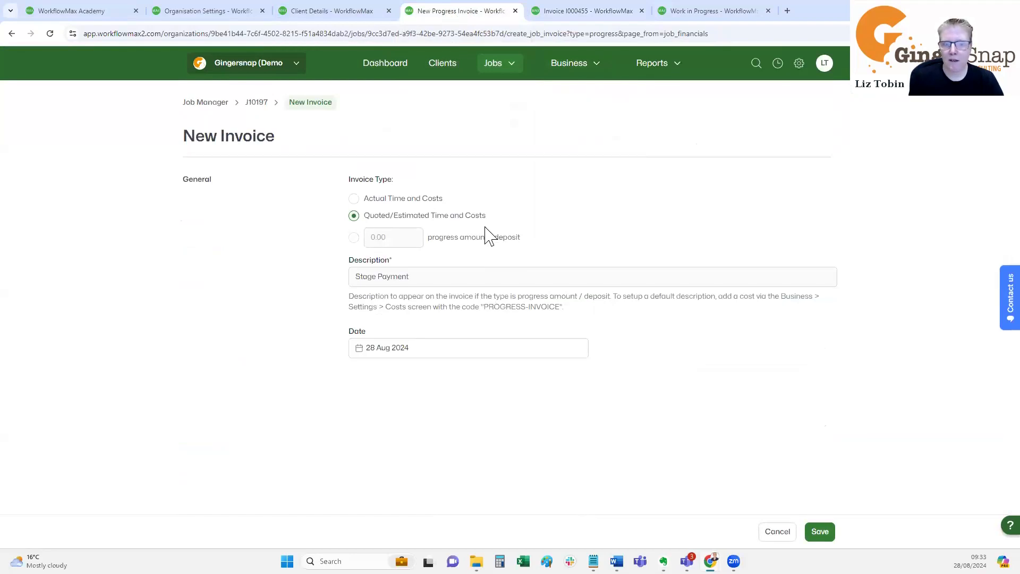
pyautogui.click(355, 238)
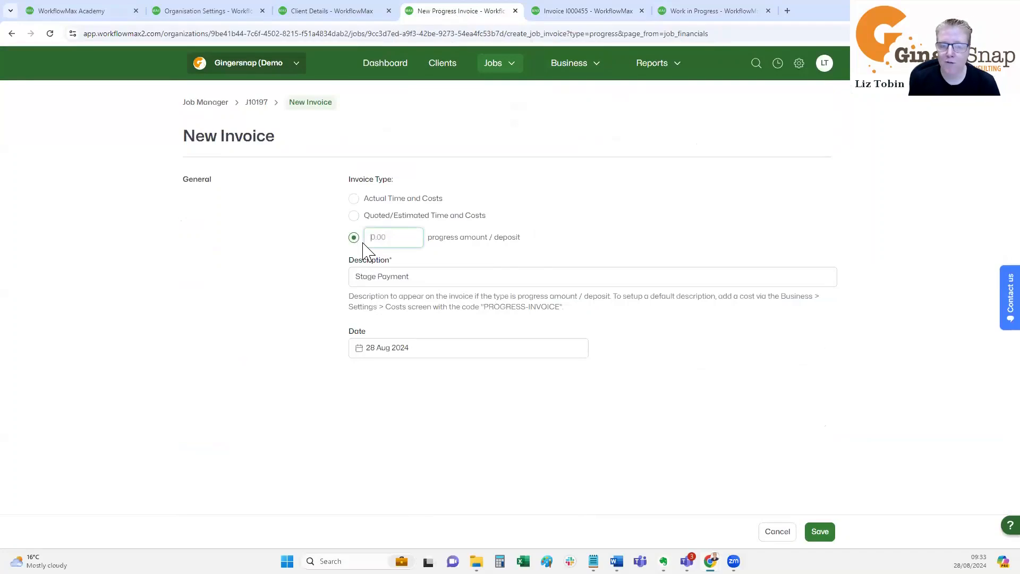
pyautogui.write('1500')
pyautogui.click(447, 272)
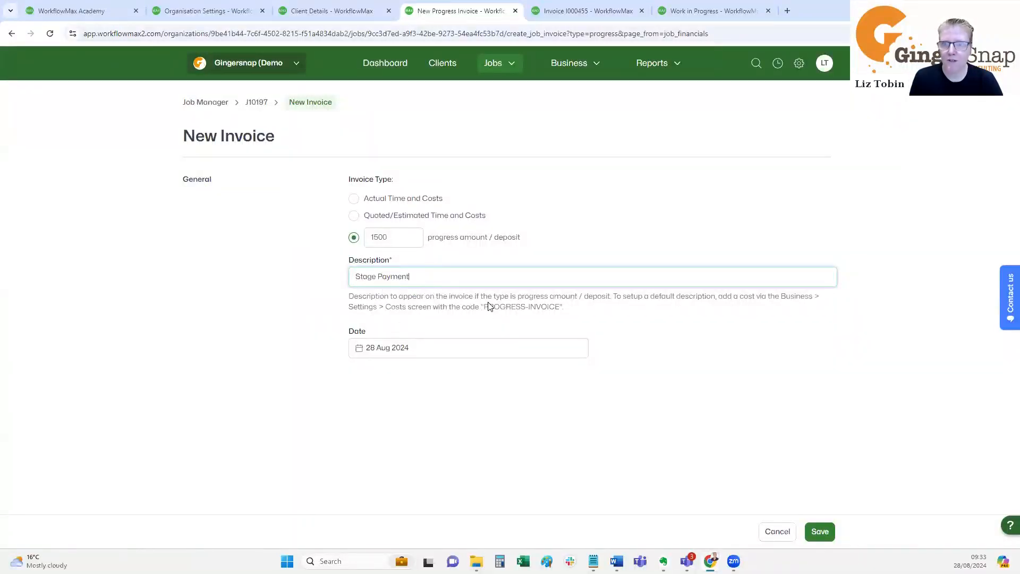
# Search the organisation's cost settings for "progress" and examine the PROGRESS-INVOICE code behind the default description
pyautogui.click(690, 10)
pyautogui.click(569, 65)
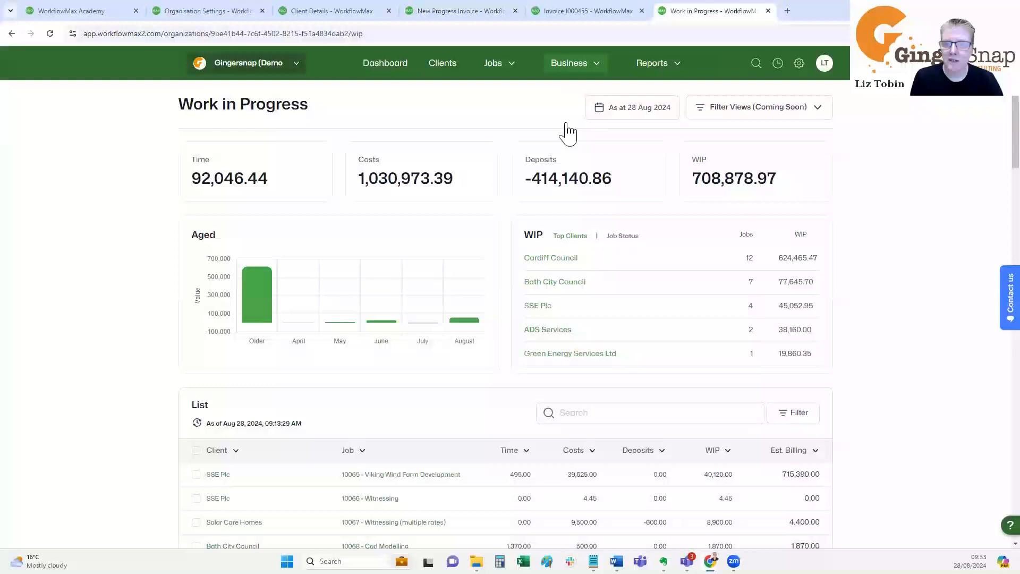
pyautogui.click(562, 230)
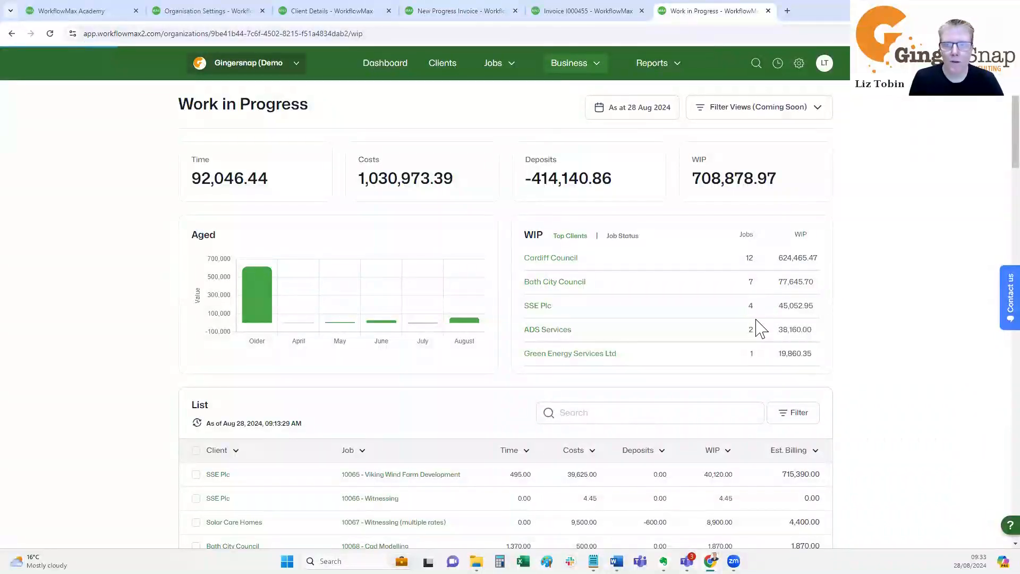
pyautogui.click(196, 342)
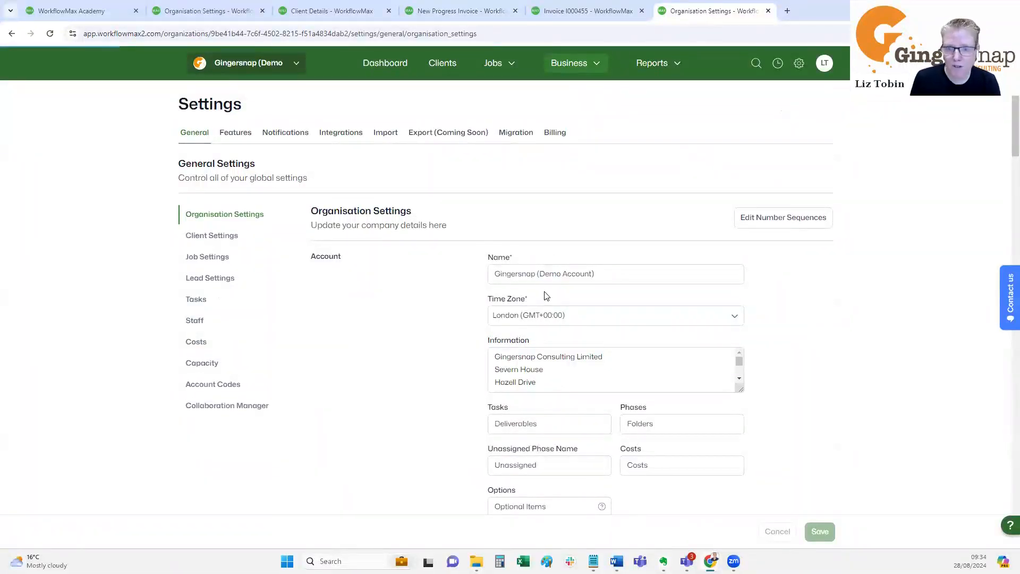
pyautogui.click(566, 299)
pyautogui.write('progress')
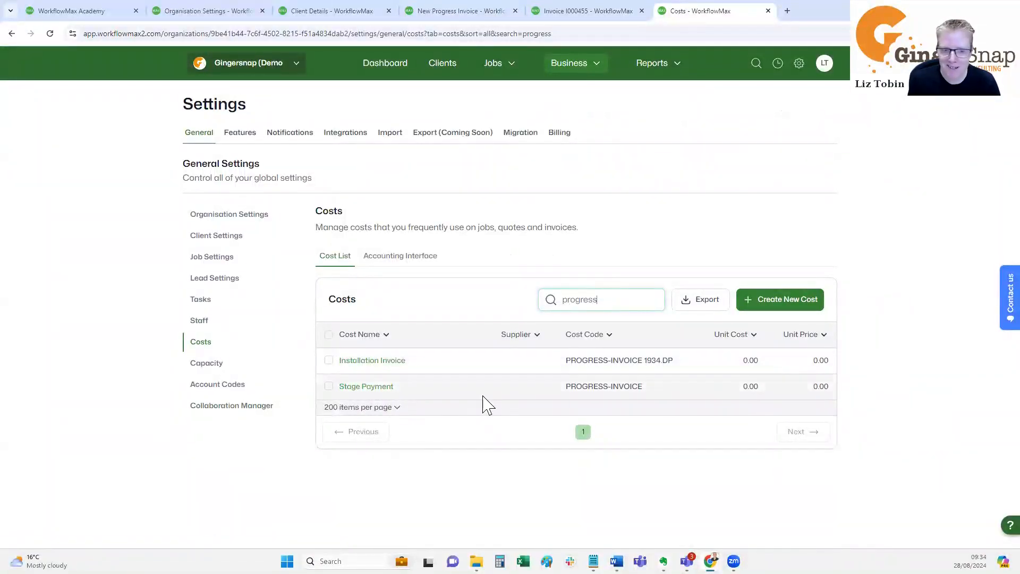
pyautogui.moveTo(647, 393); pyautogui.dragTo(564, 393)
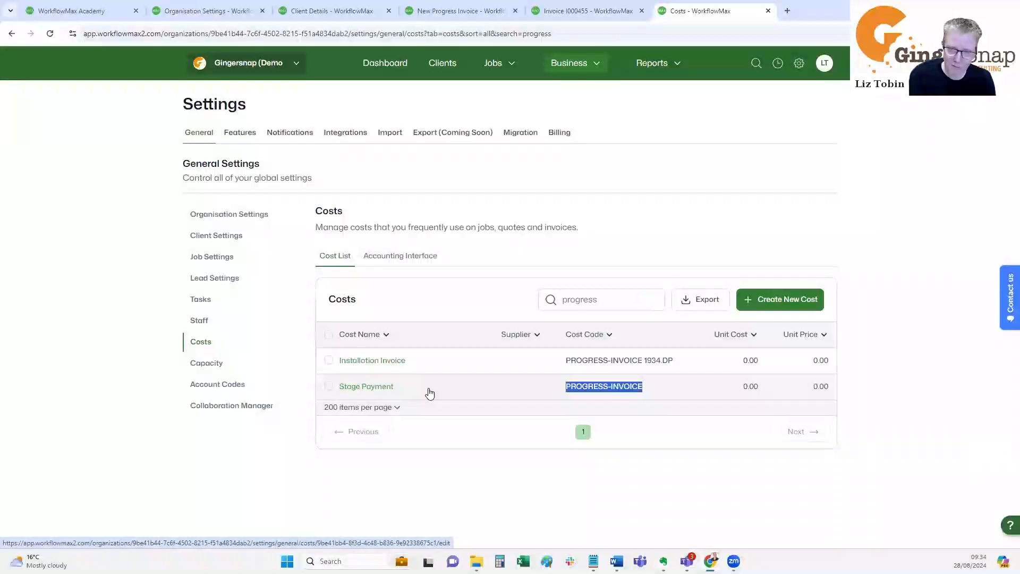
# Save the 1500 Stage Payment invoice for Phase 1 Design & Development, check its cost line and approve it
pyautogui.click(566, 11)
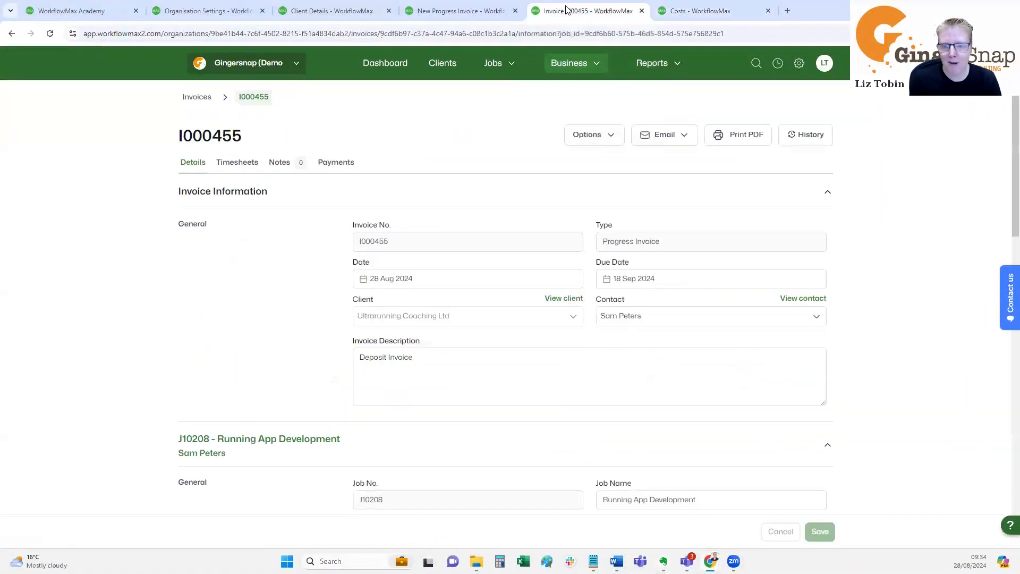
pyautogui.click(444, 11)
pyautogui.click(821, 531)
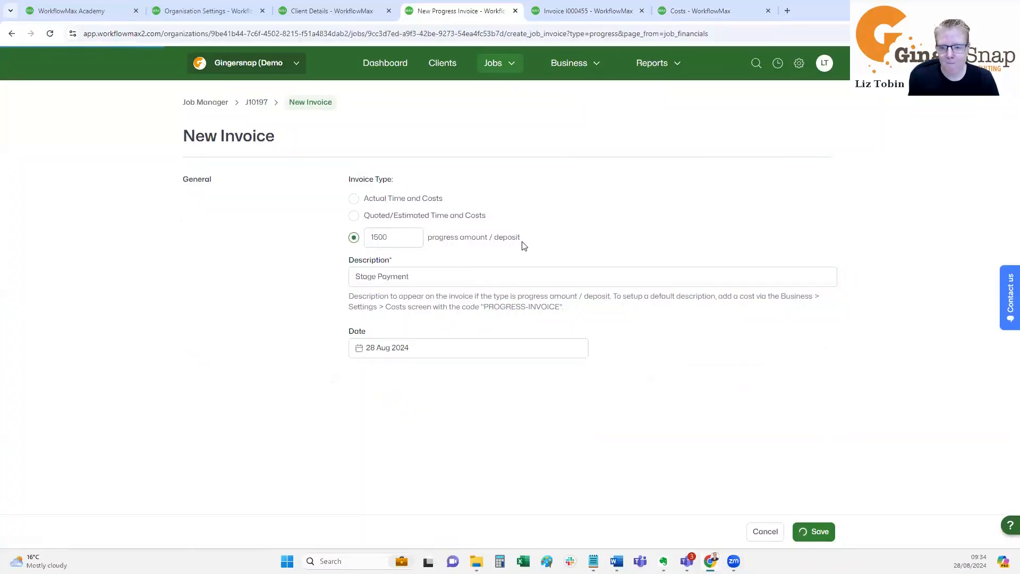
pyautogui.scroll(-7, 537, 263)
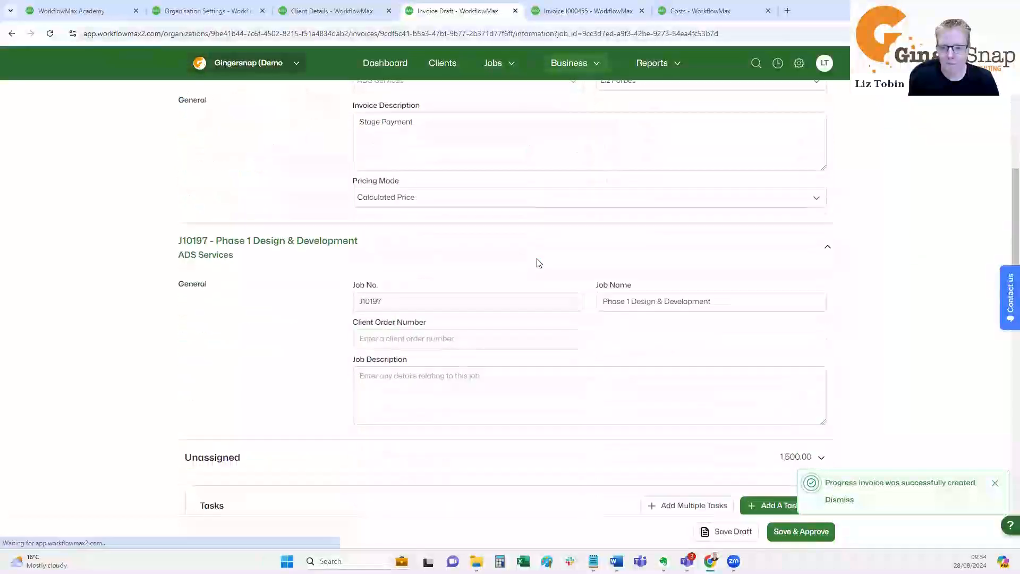
pyautogui.scroll(-6, 539, 258)
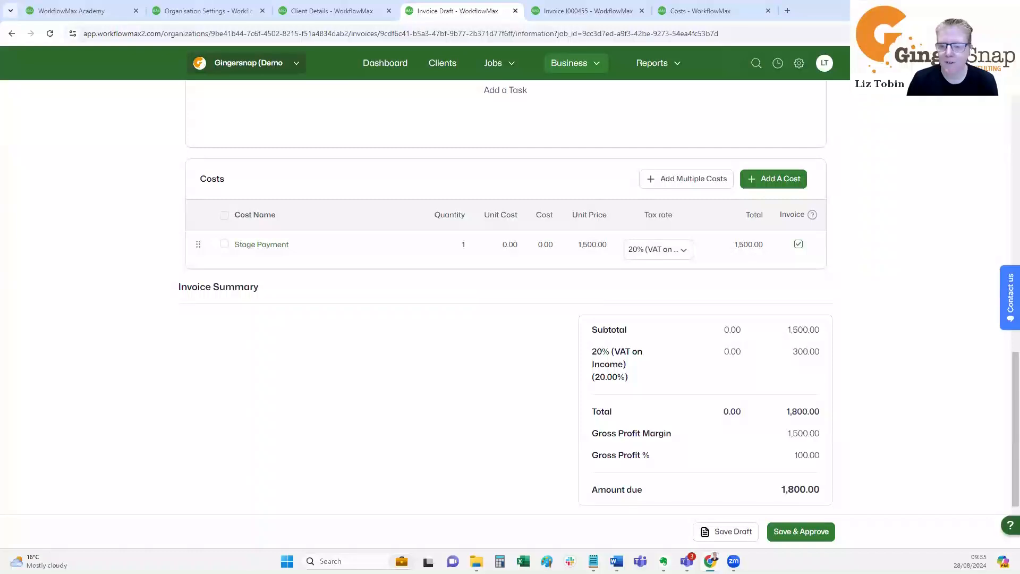
pyautogui.click(797, 535)
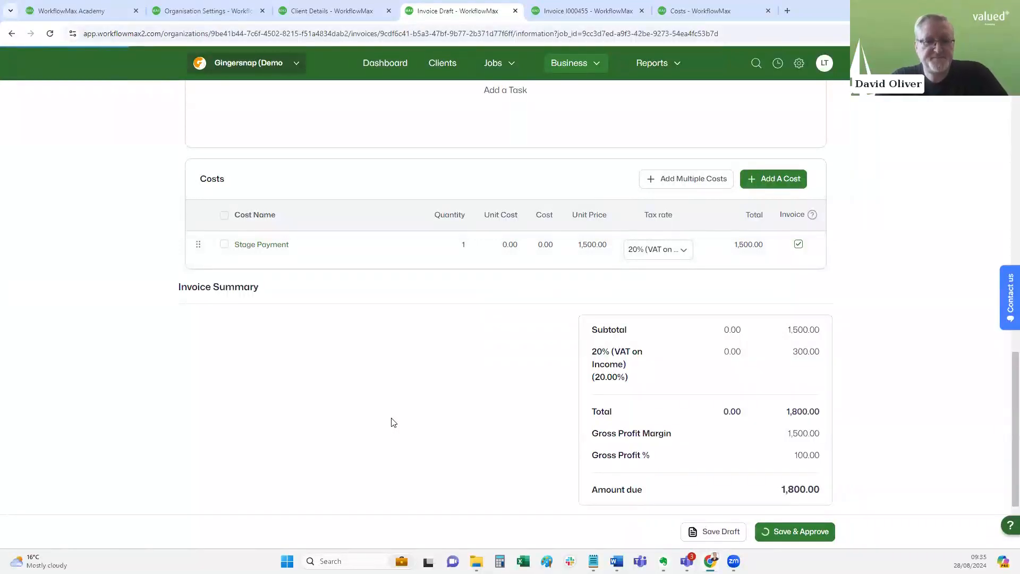
pyautogui.scroll(10, 425, 404)
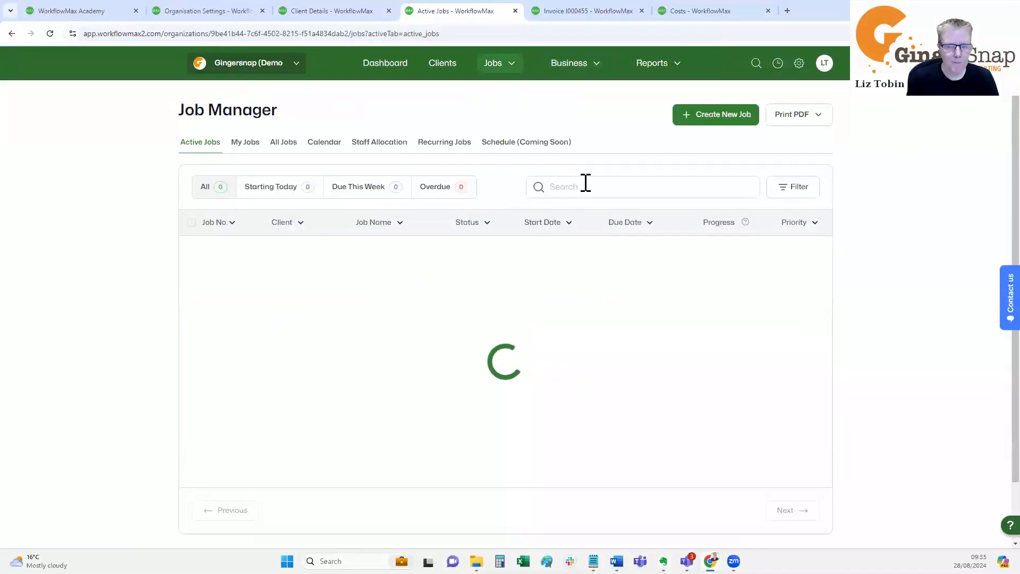
# Search the active jobs for 205, create a final invoice for Site 2 Project Management and review its tasks and costs
pyautogui.click(584, 185)
pyautogui.write('205')
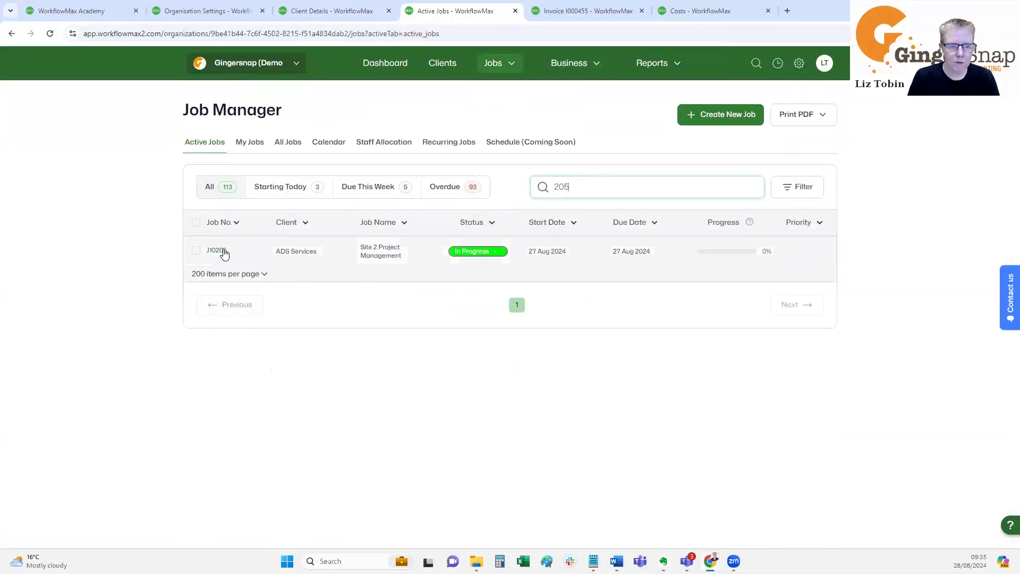
pyautogui.click(224, 253)
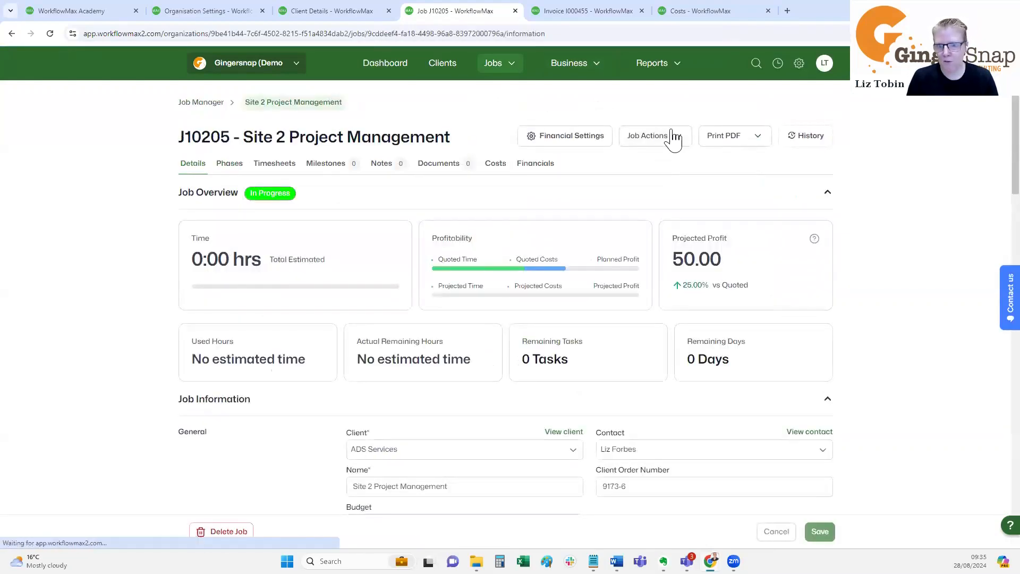
pyautogui.click(678, 139)
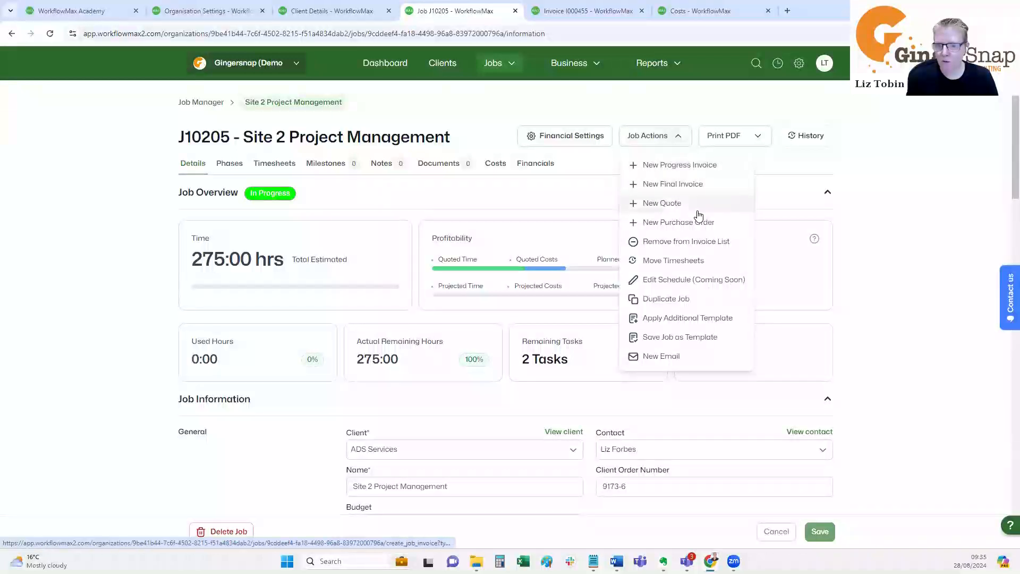
pyautogui.click(688, 186)
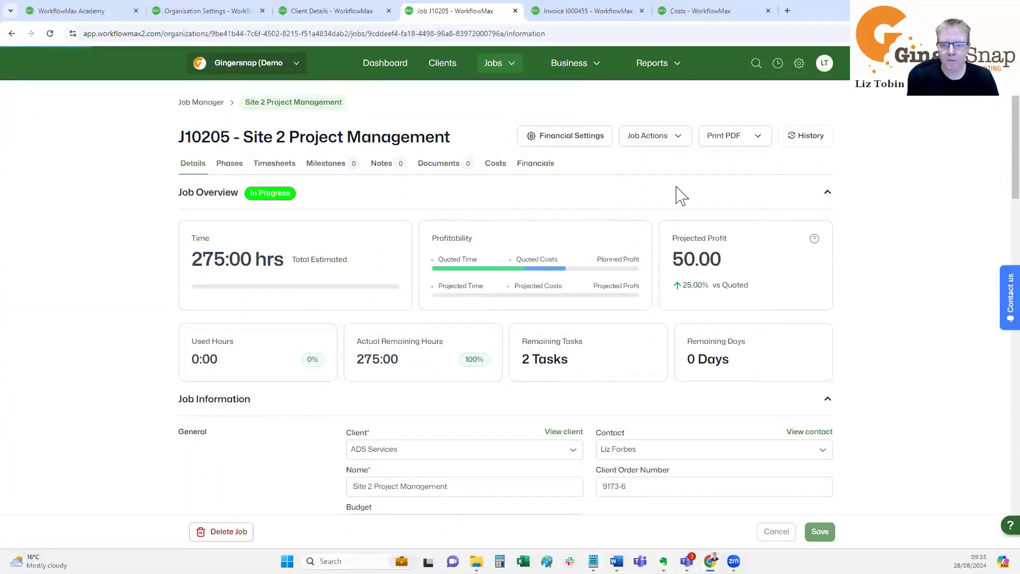
pyautogui.click(820, 533)
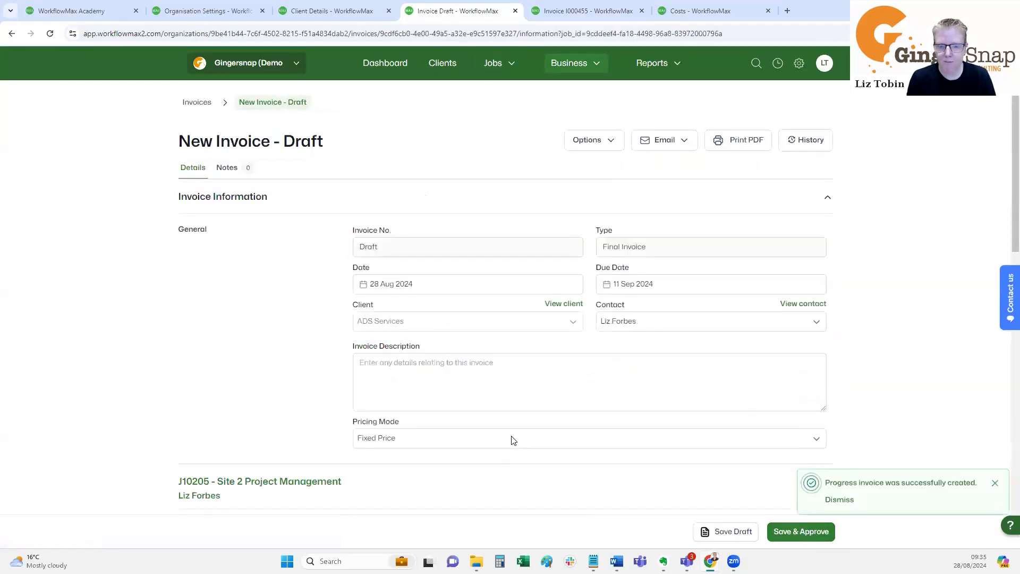
pyautogui.scroll(-8, 512, 439)
pyautogui.scroll(-3, 513, 427)
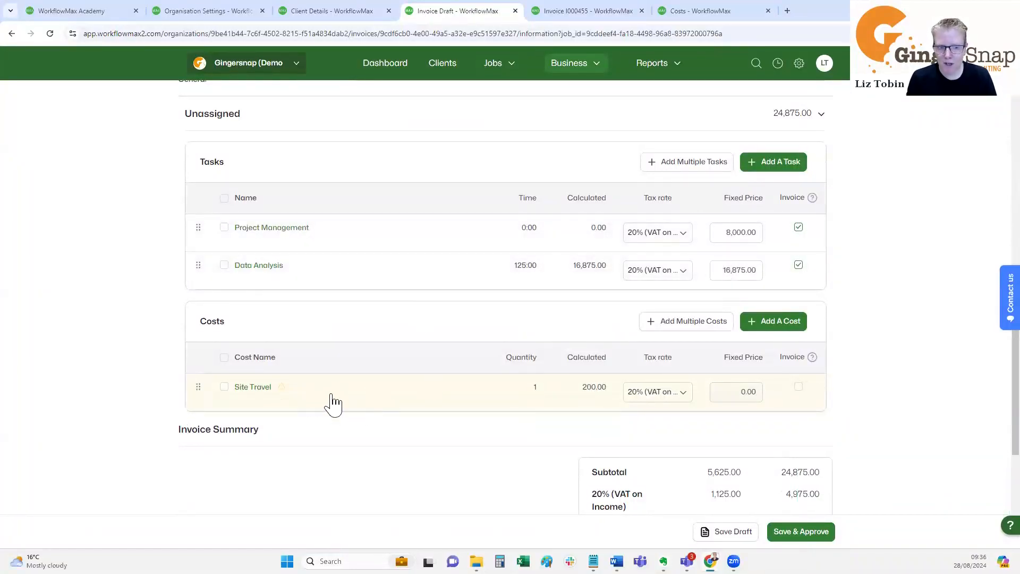
# Include the additional Site Travel cost on the final invoice with a fixed price of 0, and save and approve the invoice
pyautogui.moveTo(328, 385)
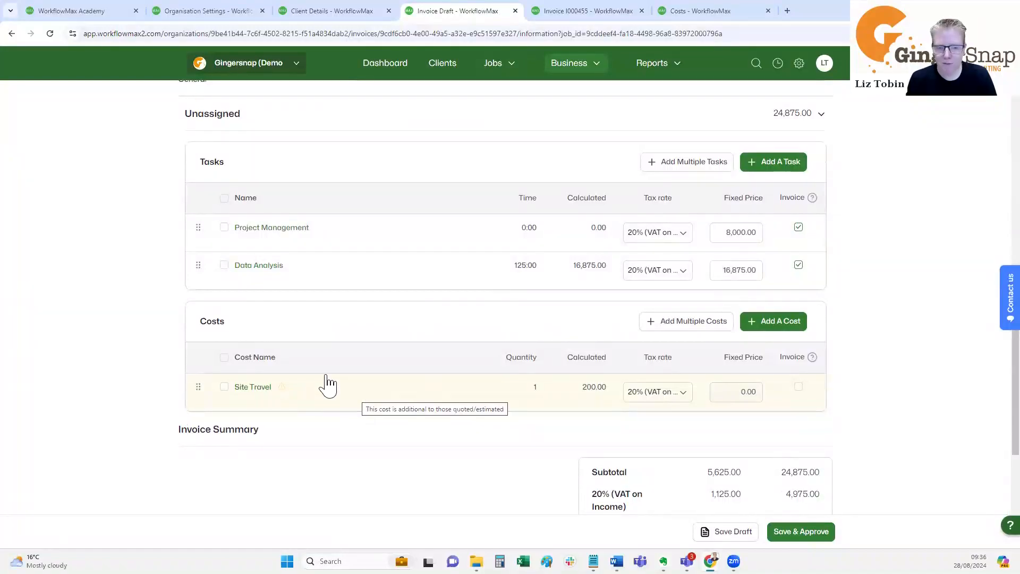
pyautogui.click(798, 387)
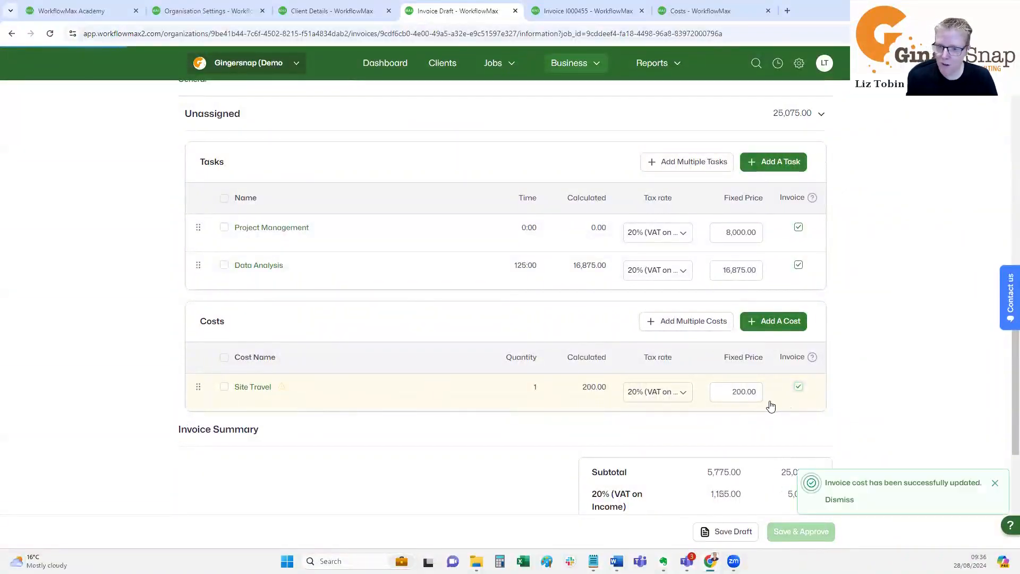
pyautogui.scroll(-1, 767, 401)
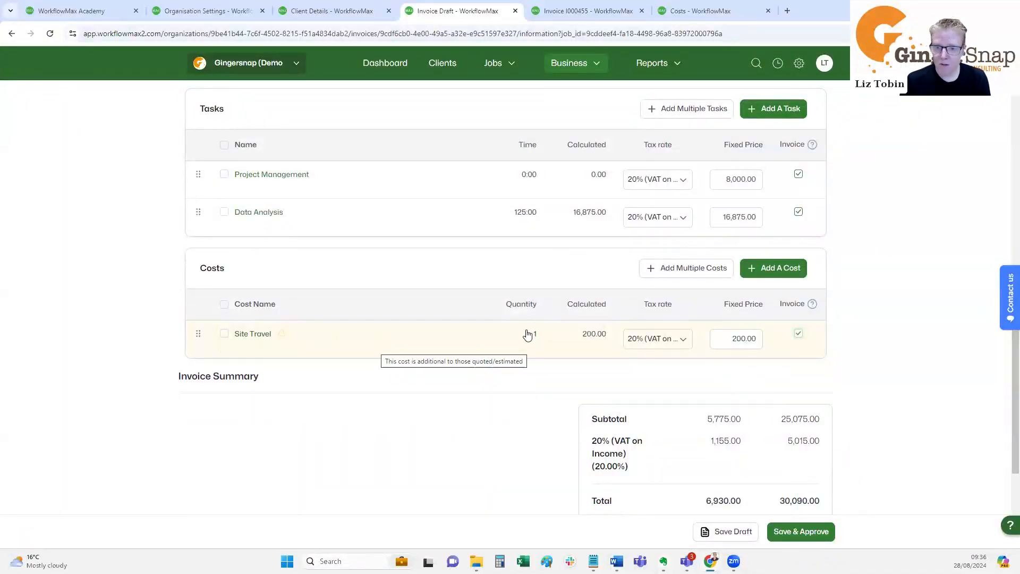
pyautogui.click(733, 339)
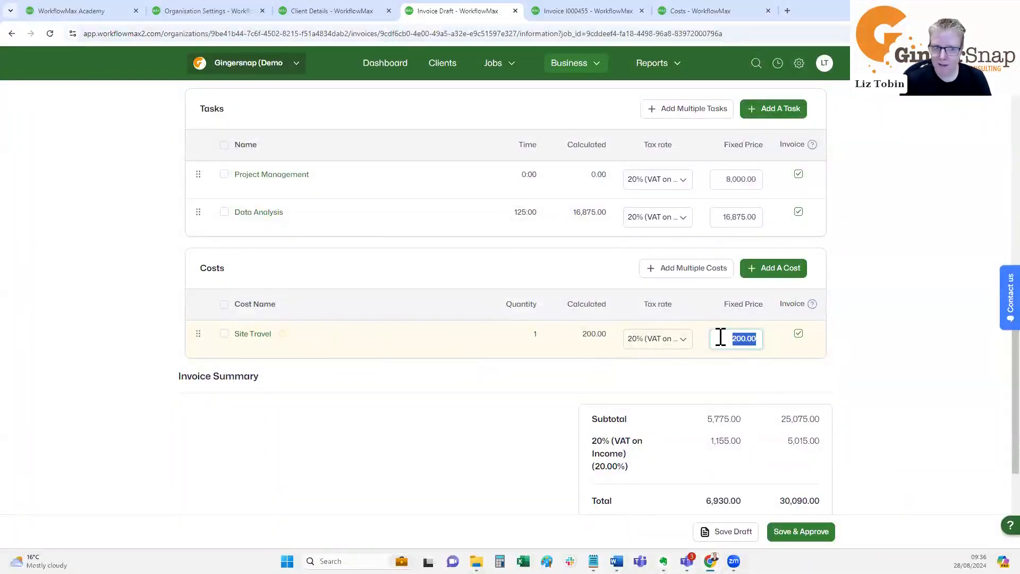
pyautogui.write('0')
pyautogui.click(847, 372)
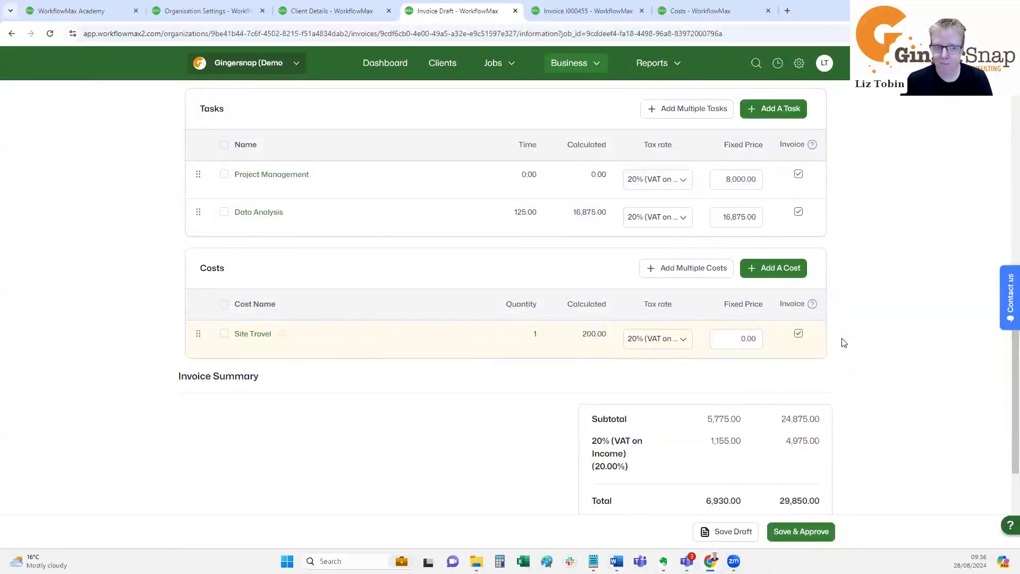
pyautogui.click(805, 532)
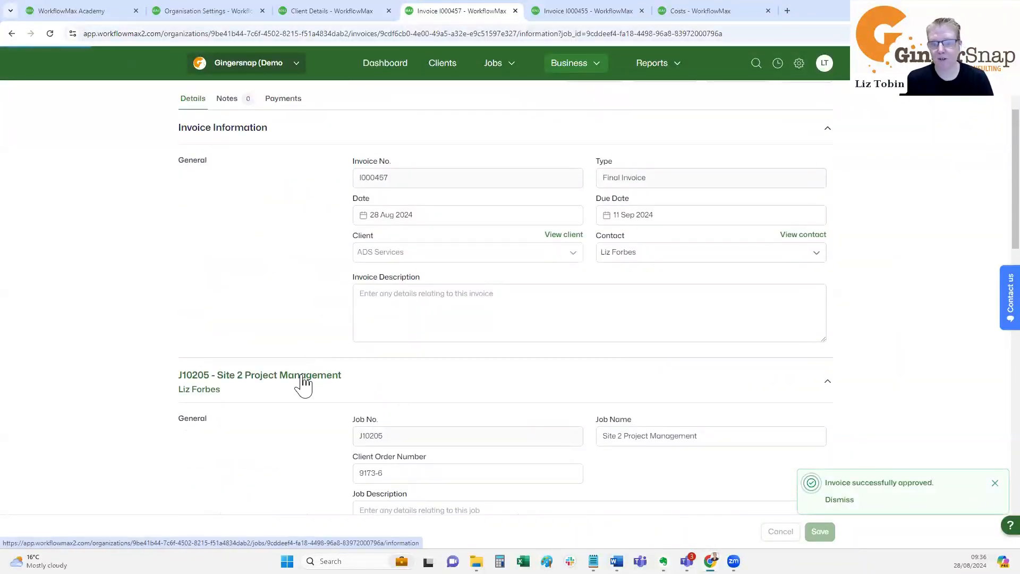
# Open the financials of the Site 2 Project Management job and review its estimated billings, quotes and invoices
pyautogui.click(303, 382)
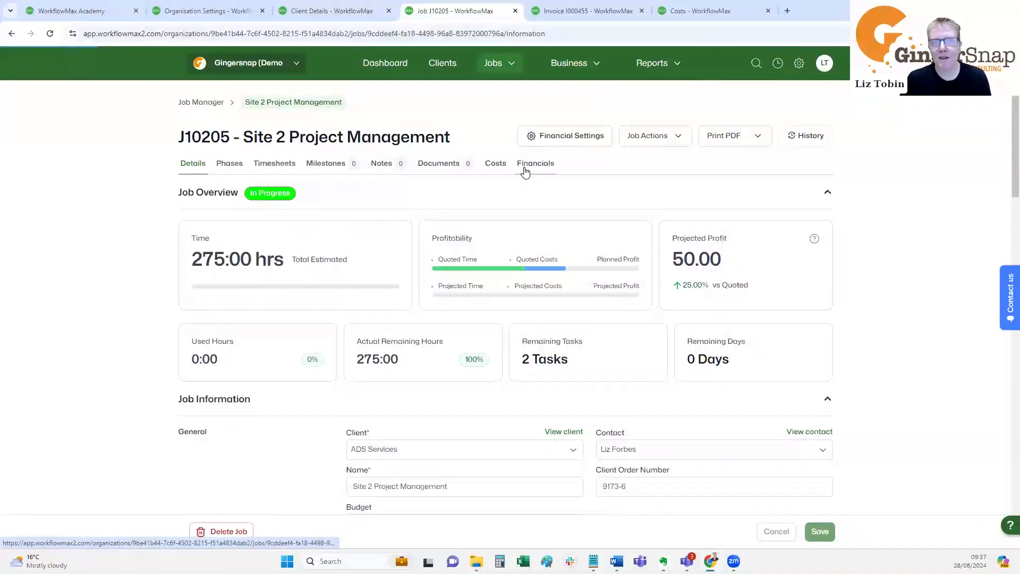
pyautogui.click(524, 169)
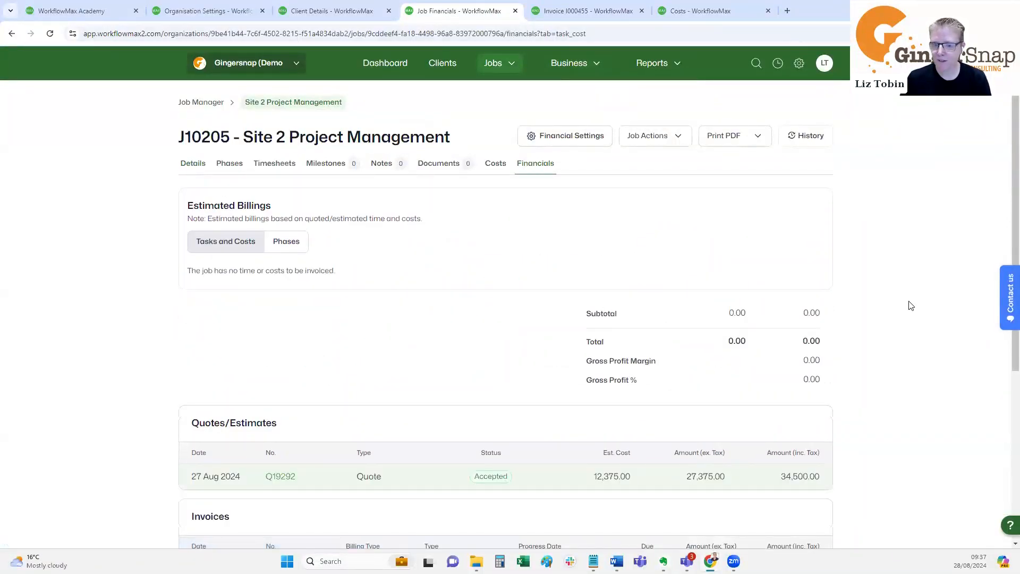
pyautogui.scroll(-5, 667, 321)
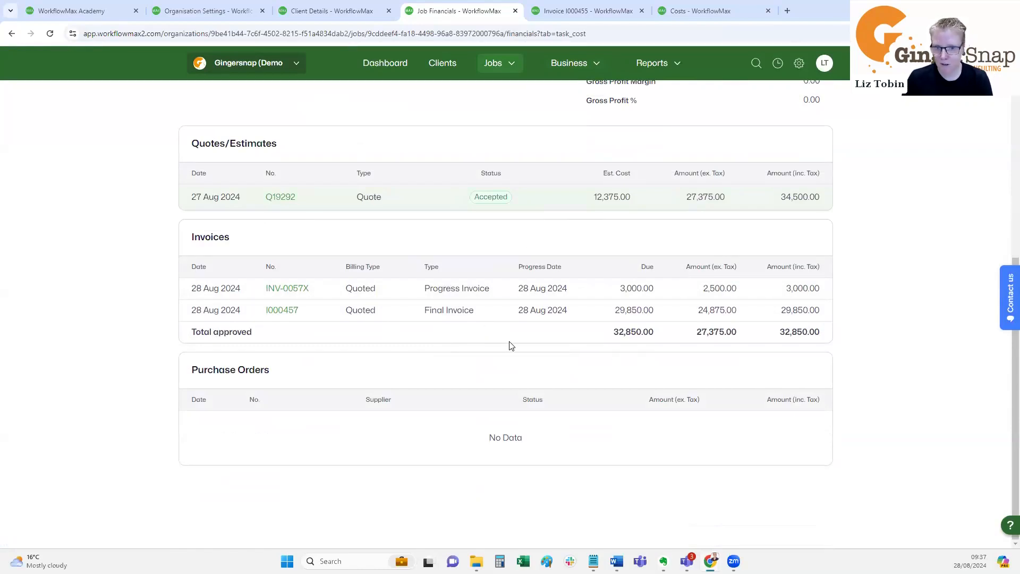
pyautogui.scroll(5, 551, 359)
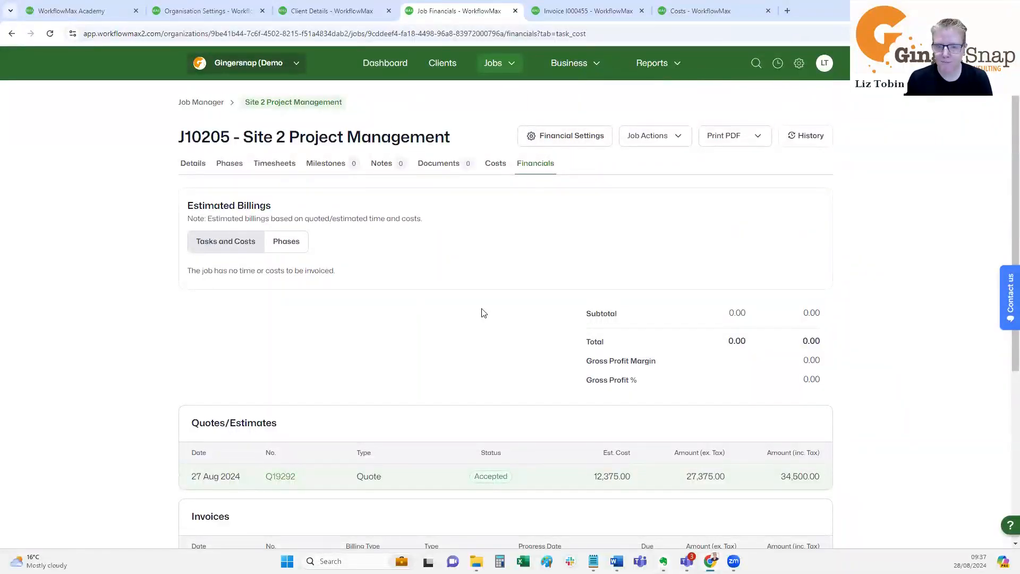
# Look over the Site 2 Project Management job's financials and start a new progress invoice from the invoices overview
pyautogui.scroll(-5, 678, 365)
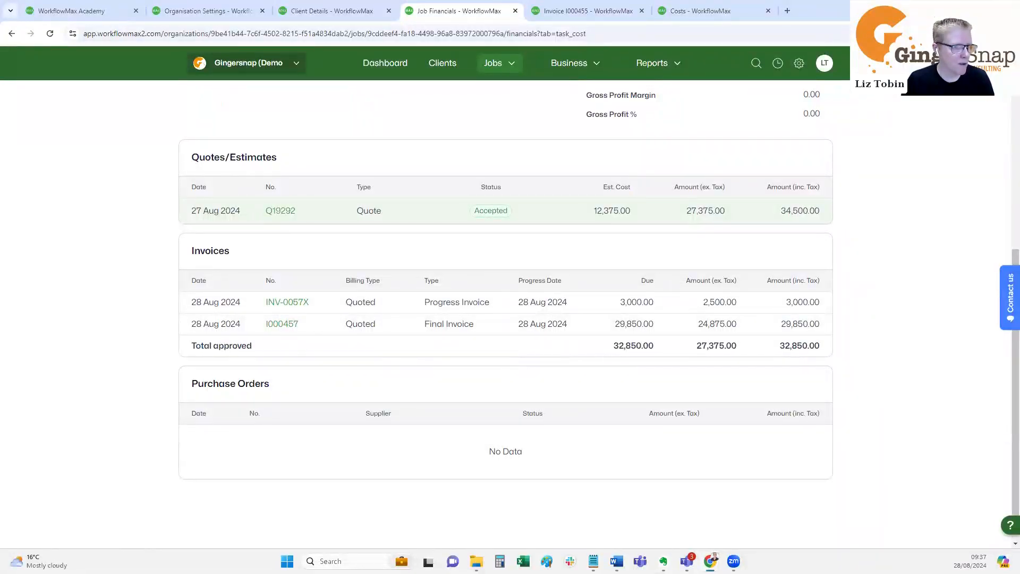
pyautogui.scroll(5, 610, 542)
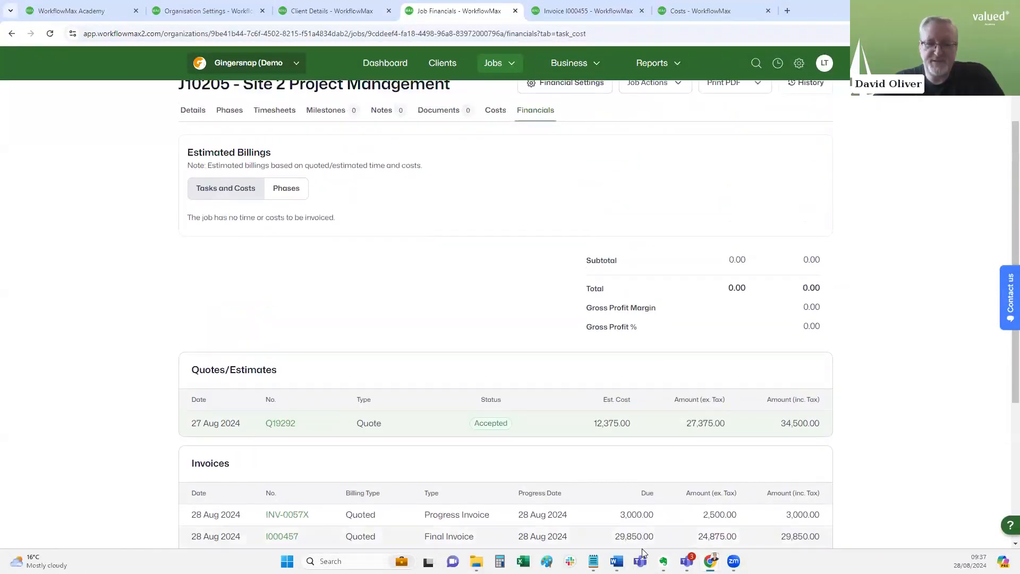
pyautogui.click(593, 67)
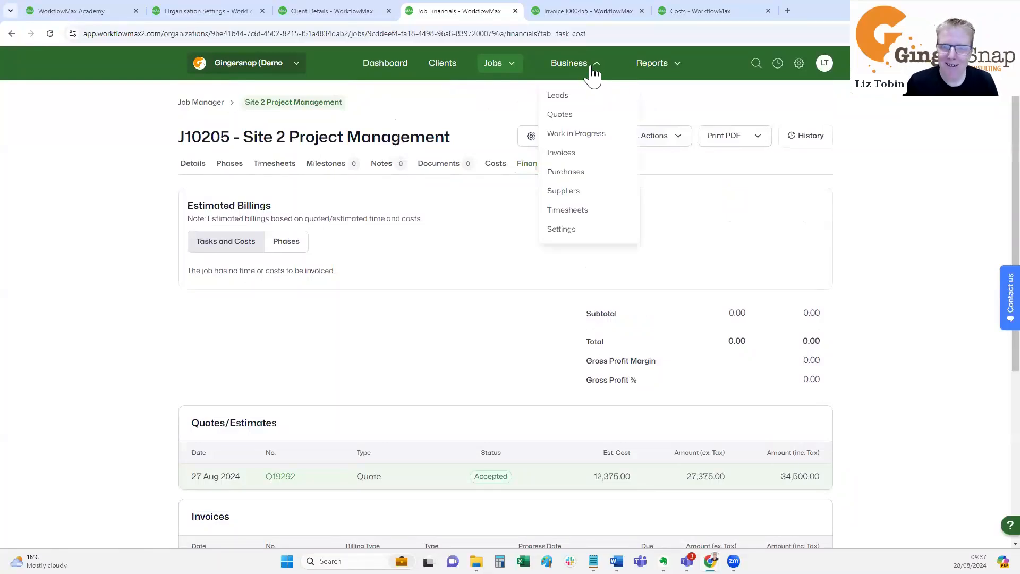
pyautogui.click(600, 157)
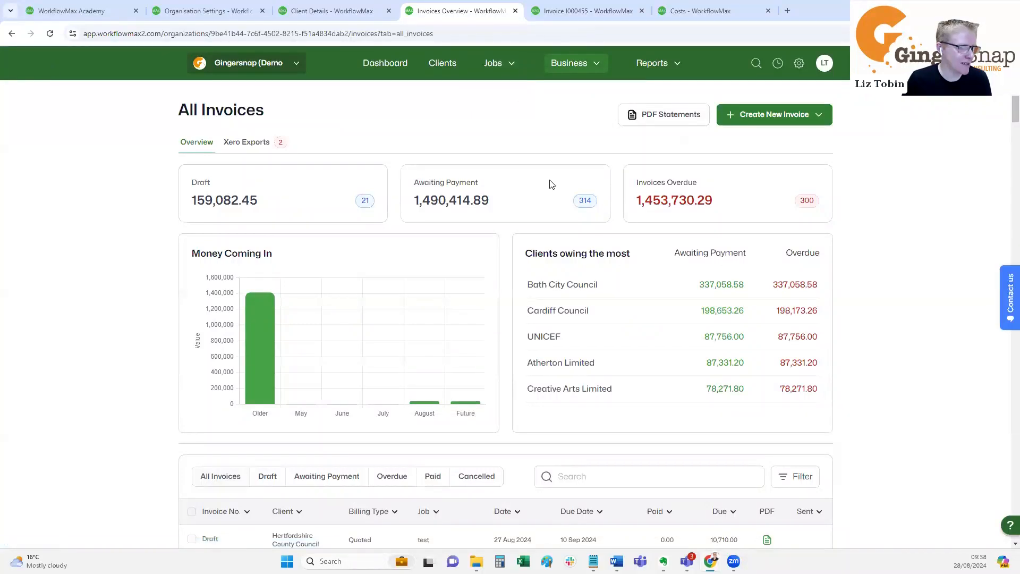
pyautogui.click(820, 117)
pyautogui.click(779, 146)
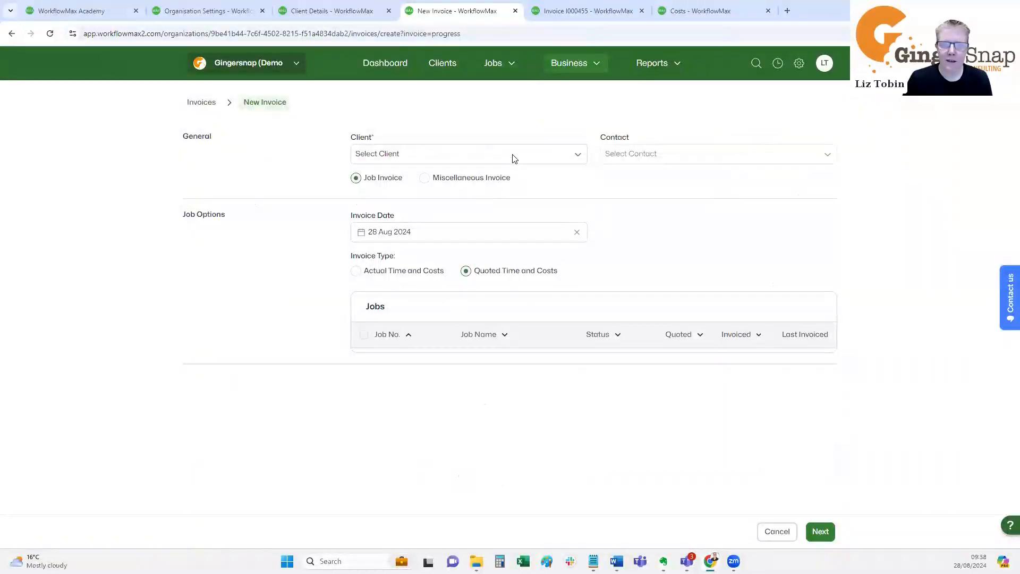
# Create a draft quoted job invoice for Brightside Studios covering the App Design & Build and Video Series jobs
pyautogui.click(511, 159)
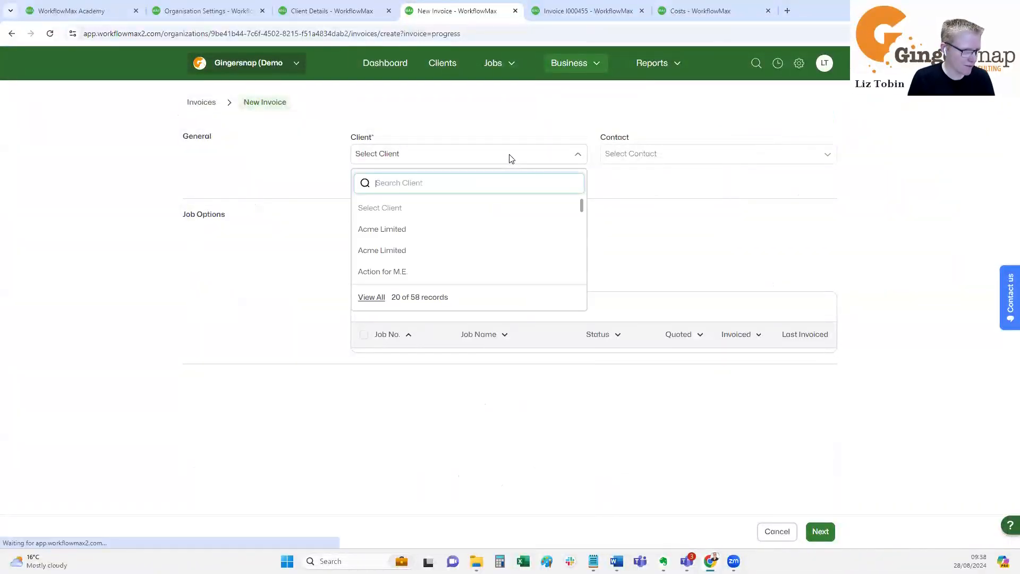
pyautogui.write('brigh')
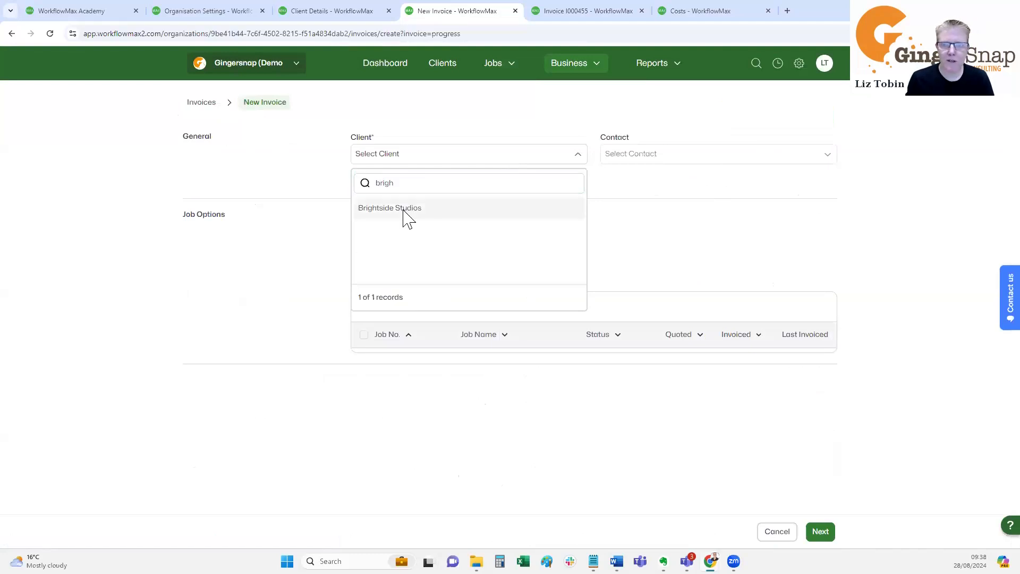
pyautogui.click(407, 210)
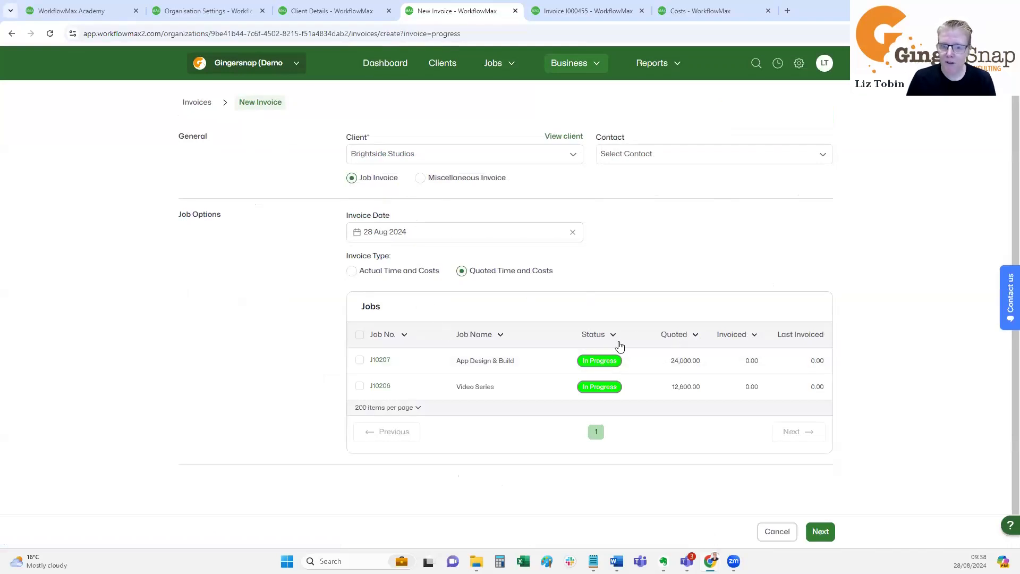
pyautogui.click(360, 362)
pyautogui.click(360, 380)
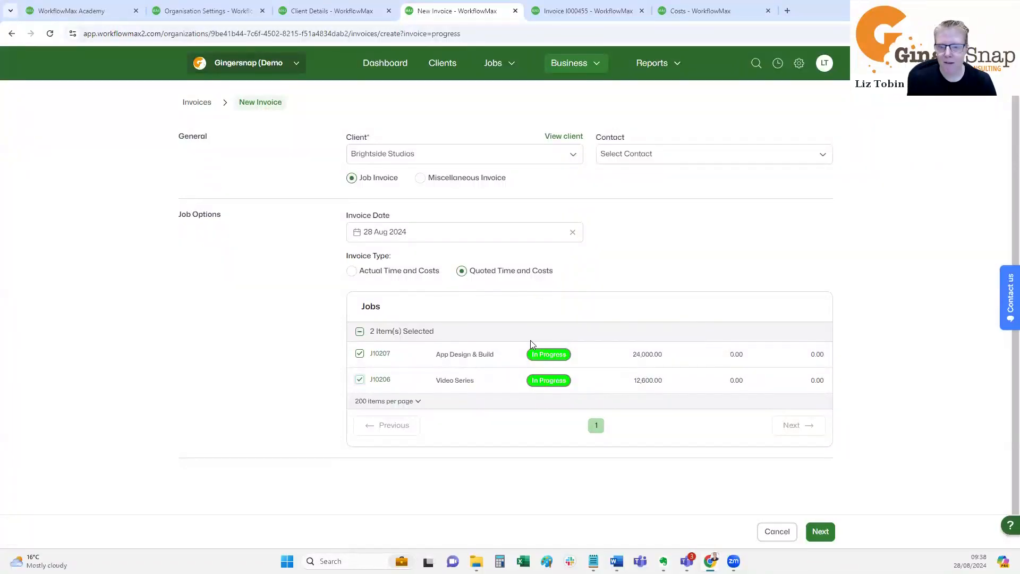
pyautogui.click(821, 534)
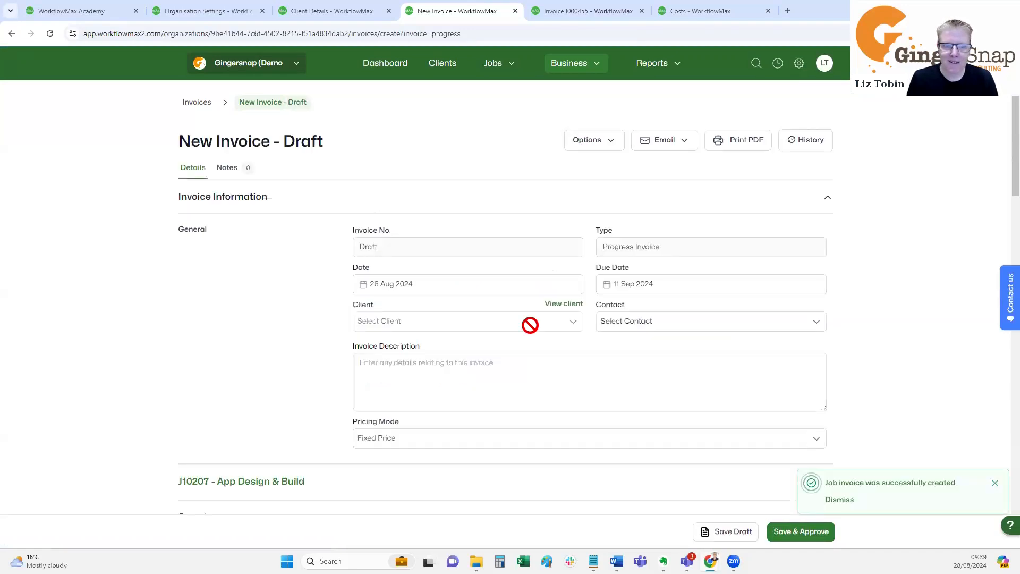
# Review the draft's invoice information and collapse the App Design & Build job section
pyautogui.scroll(-5, 769, 260)
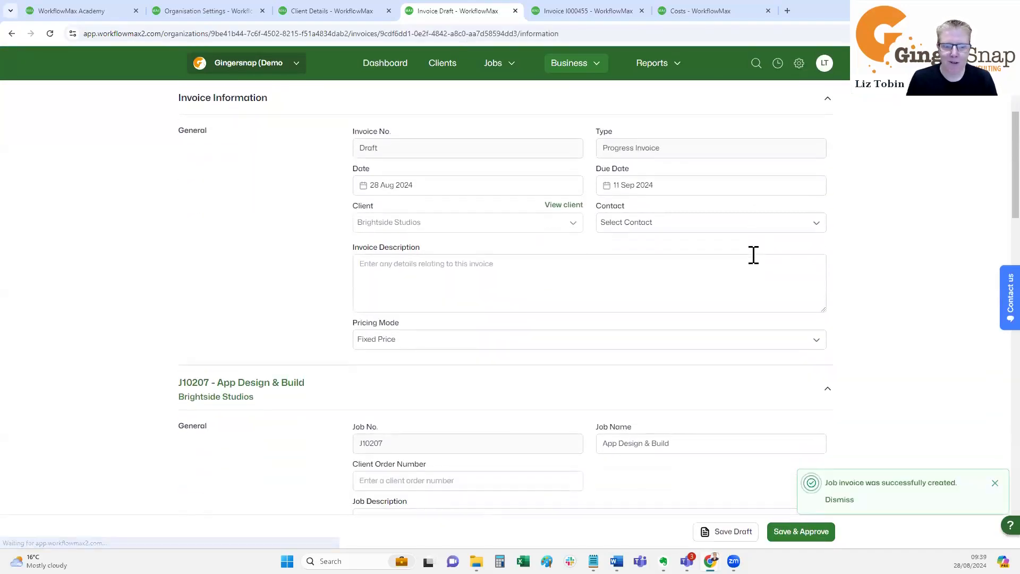
pyautogui.scroll(5, 735, 246)
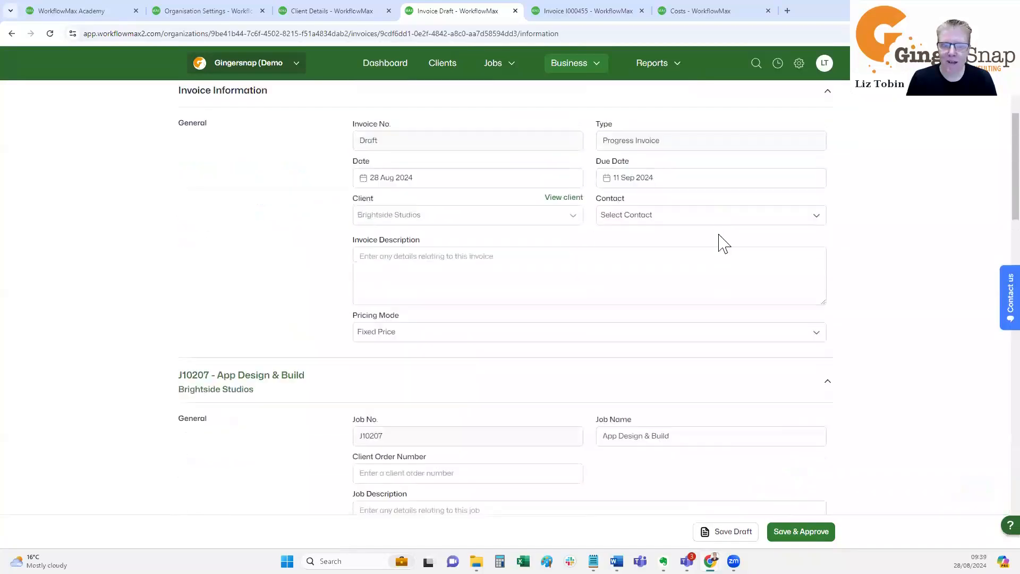
pyautogui.scroll(-6, 618, 258)
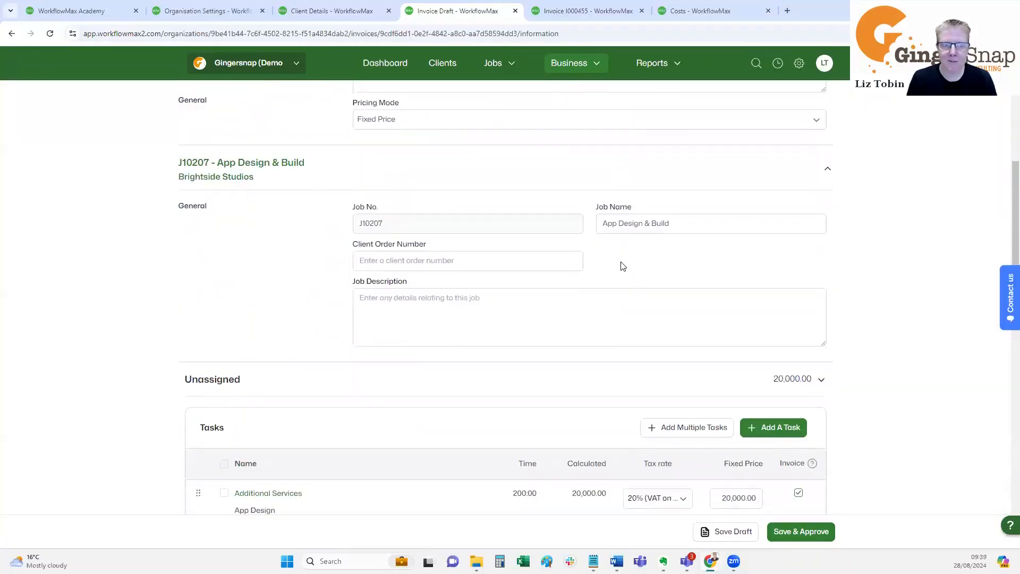
pyautogui.click(827, 170)
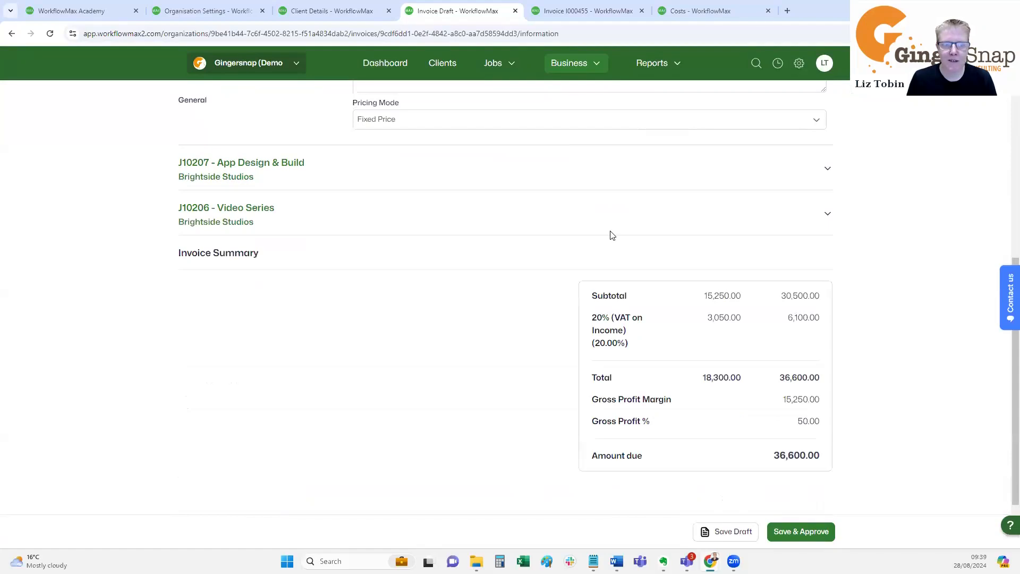
# Expand the Video Series job section and examine its client order number field, tasks, costs and fixed price
pyautogui.click(825, 213)
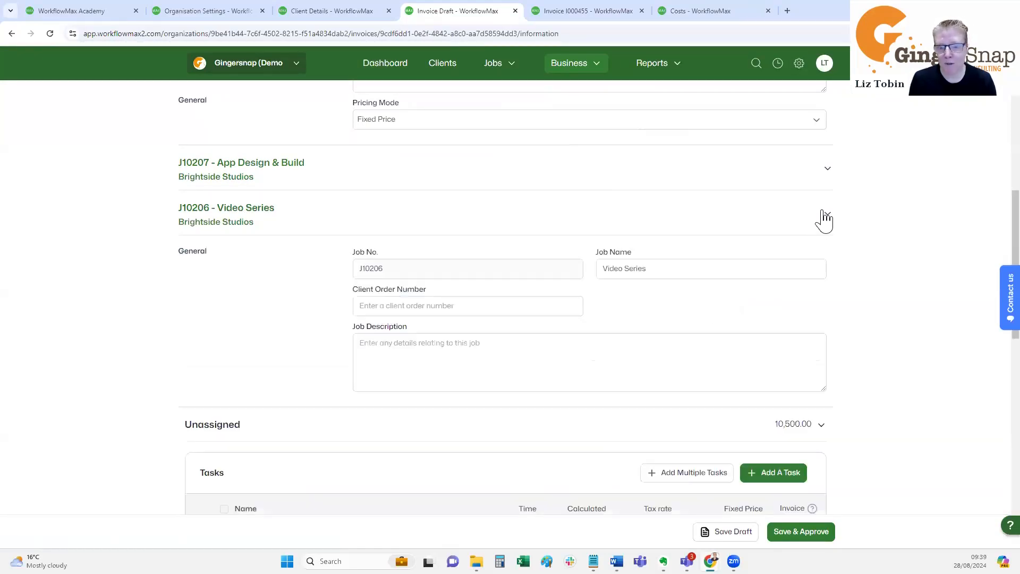
pyautogui.click(422, 306)
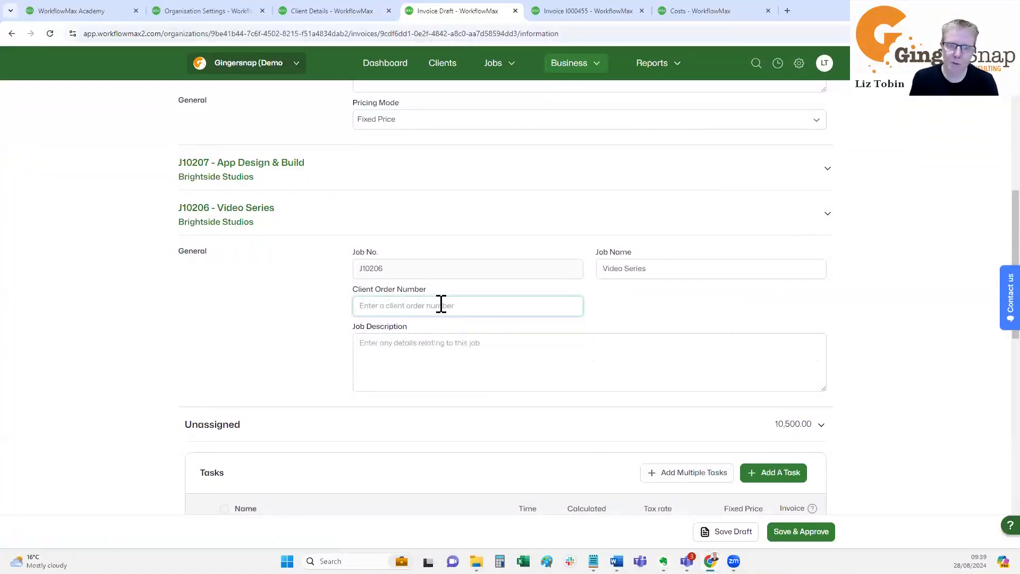
pyautogui.scroll(-3, 441, 306)
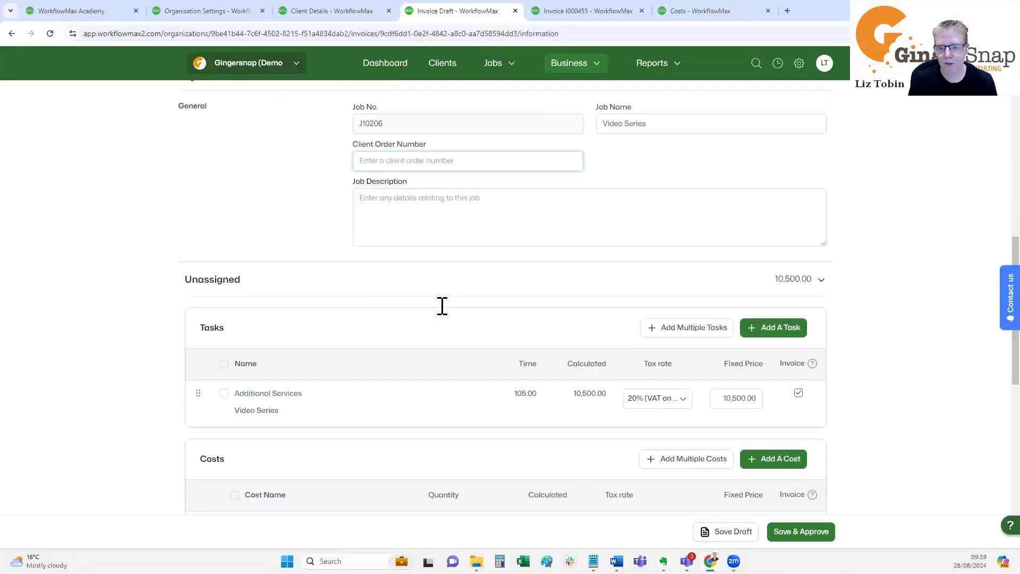
pyautogui.scroll(-1, 443, 313)
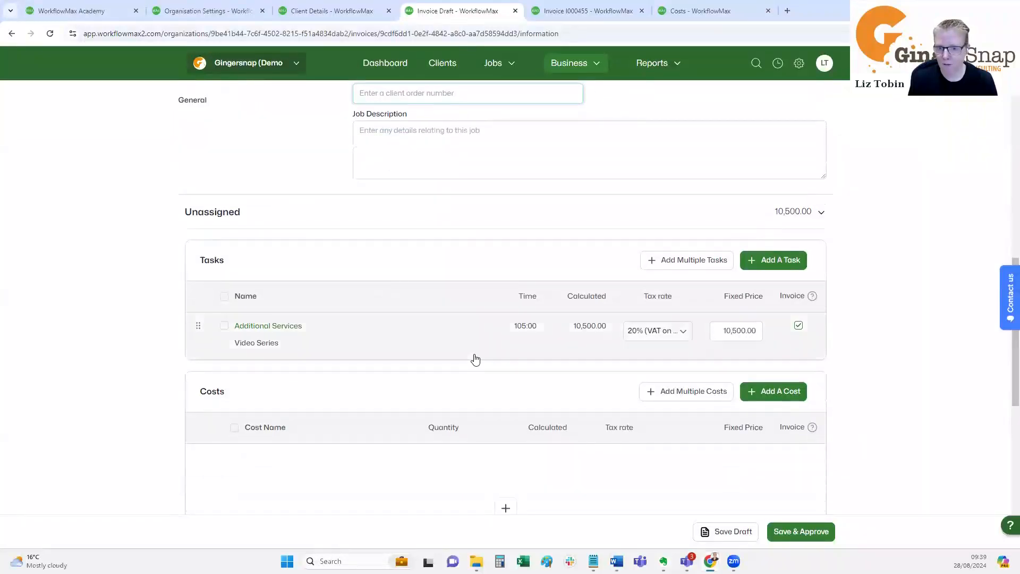
pyautogui.click(726, 333)
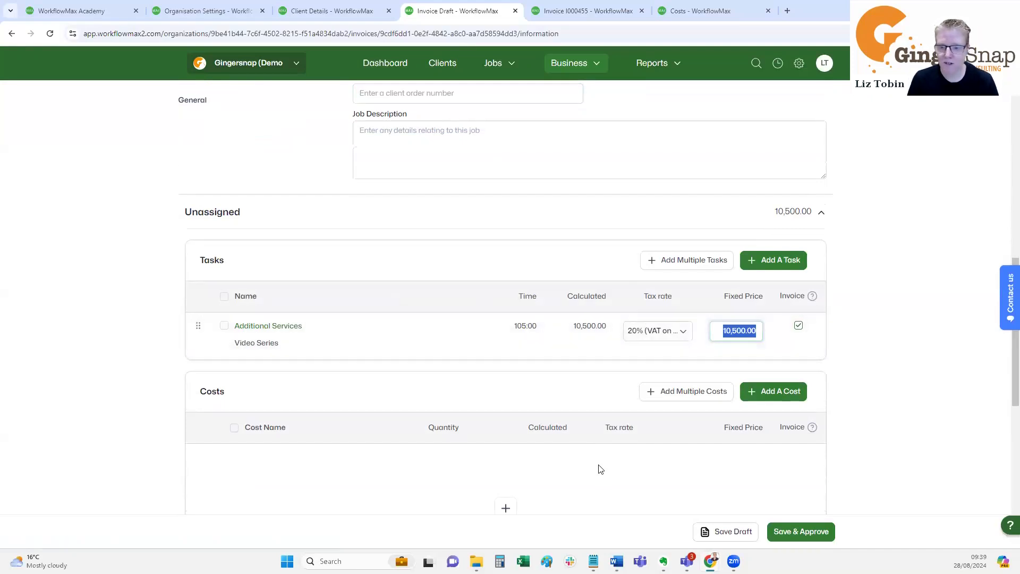
pyautogui.scroll(6, 601, 469)
pyautogui.scroll(4, 601, 469)
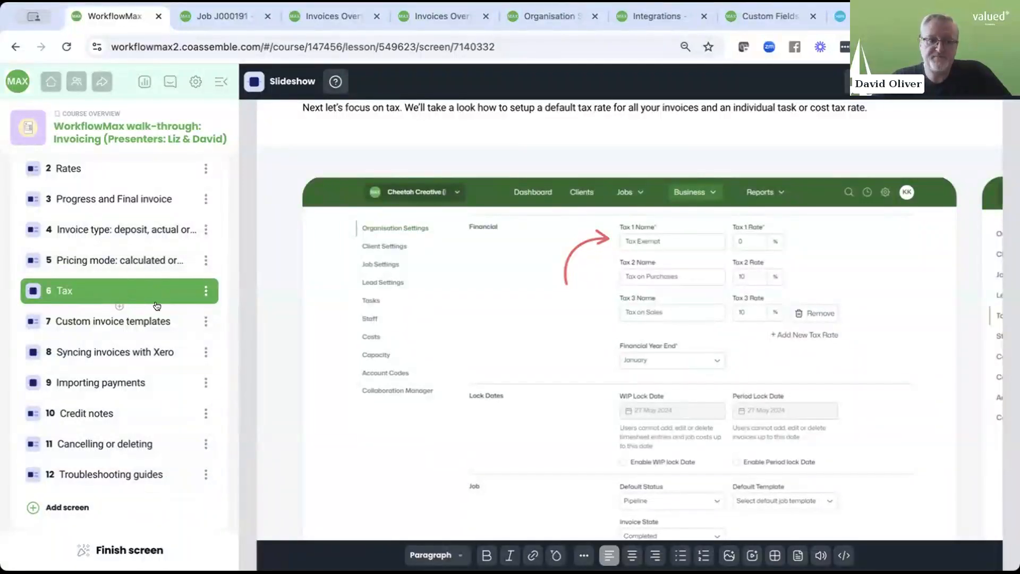
# Switch to the Valued Demo organisation settings and examine the tax names and rates in the Financial section
pyautogui.moveTo(440, 270)
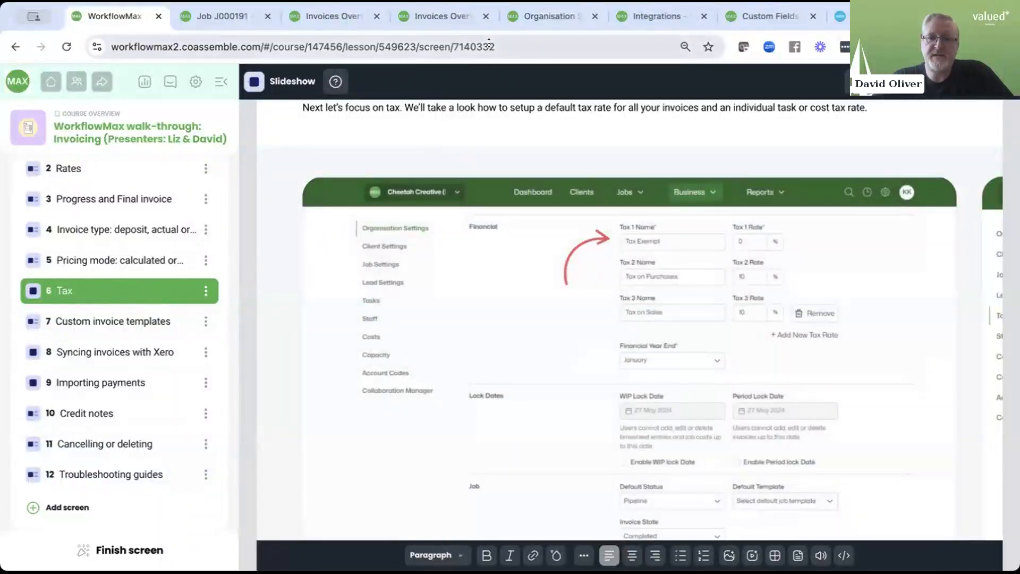
pyautogui.click(540, 17)
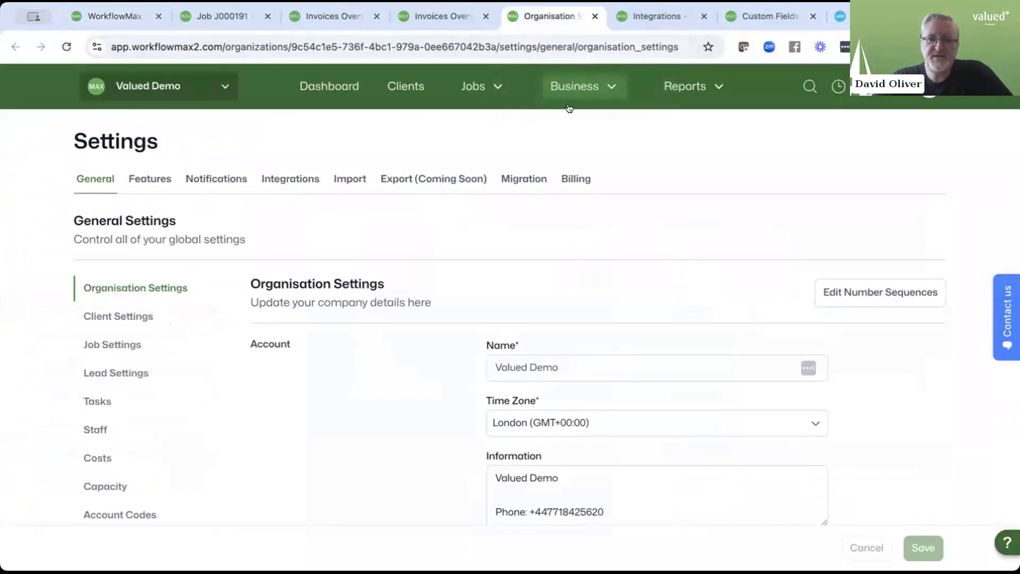
pyautogui.click(578, 86)
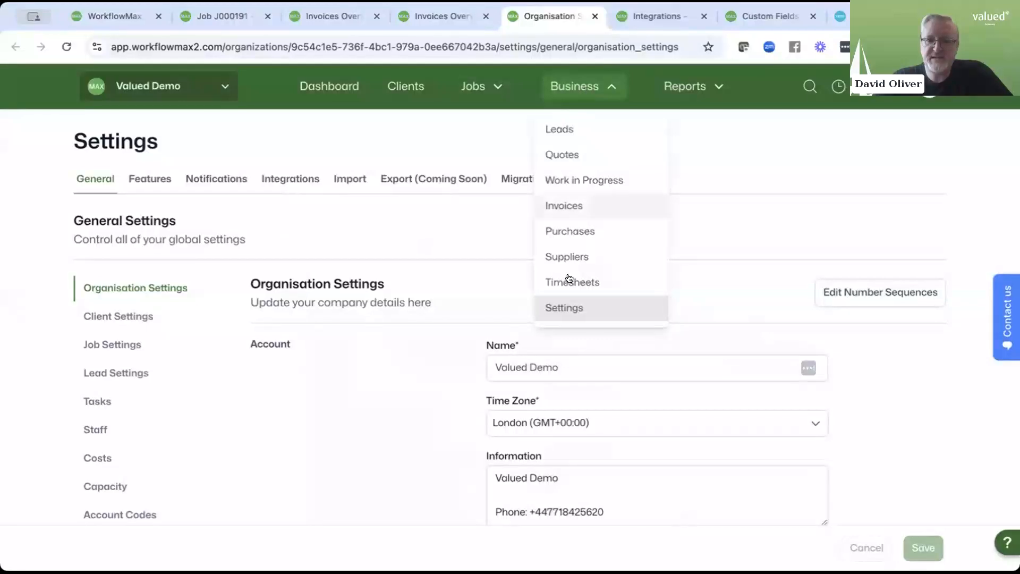
pyautogui.click(467, 234)
pyautogui.scroll(-1, 435, 407)
pyautogui.scroll(-10, 434, 407)
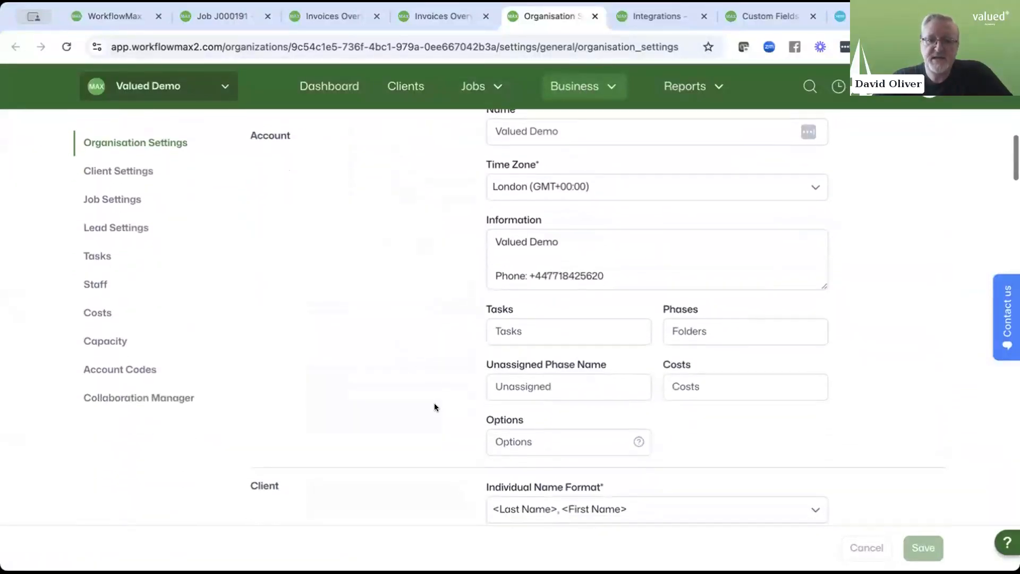
pyautogui.scroll(-3, 434, 407)
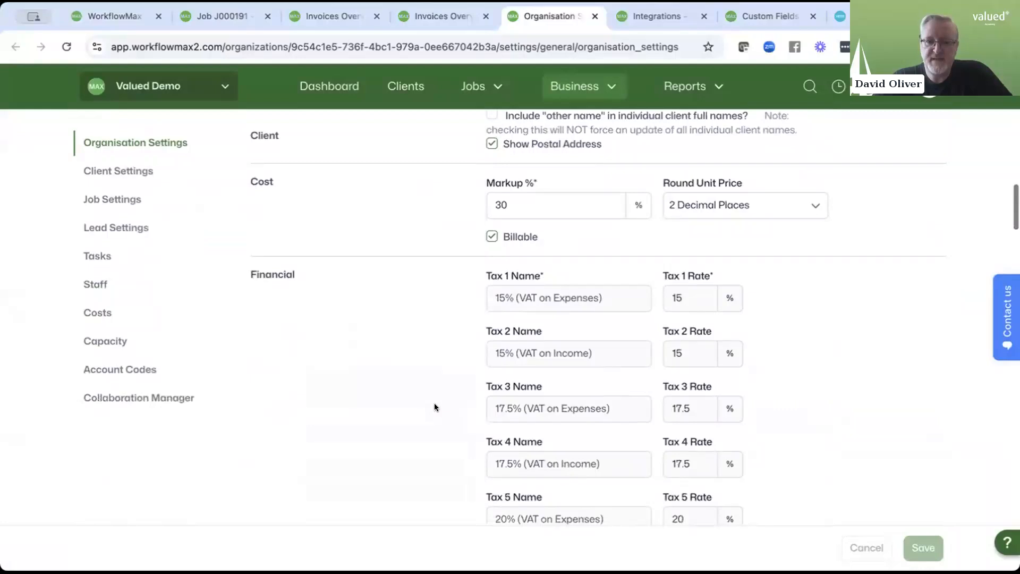
pyautogui.scroll(-1, 434, 407)
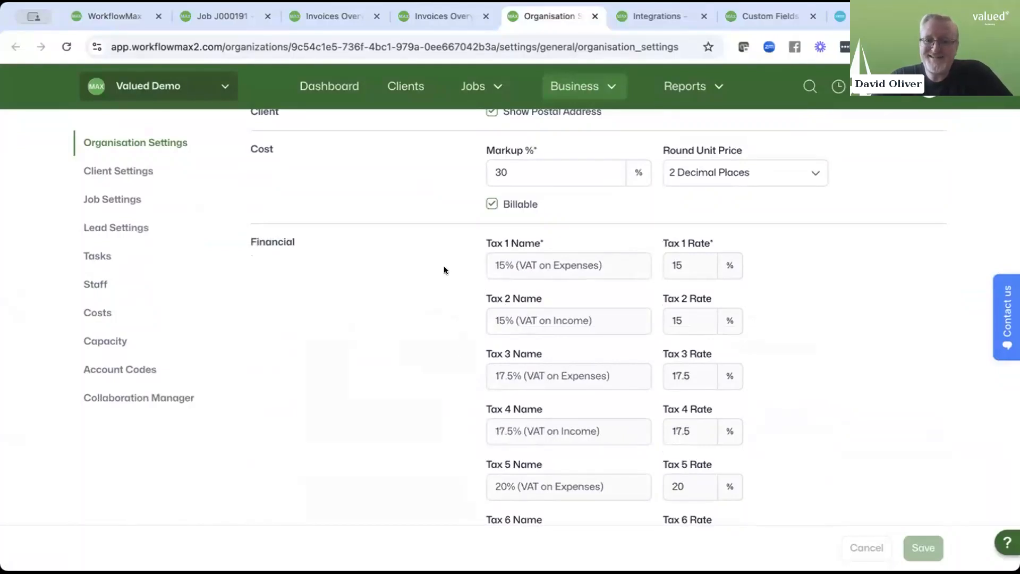
pyautogui.scroll(-2, 432, 357)
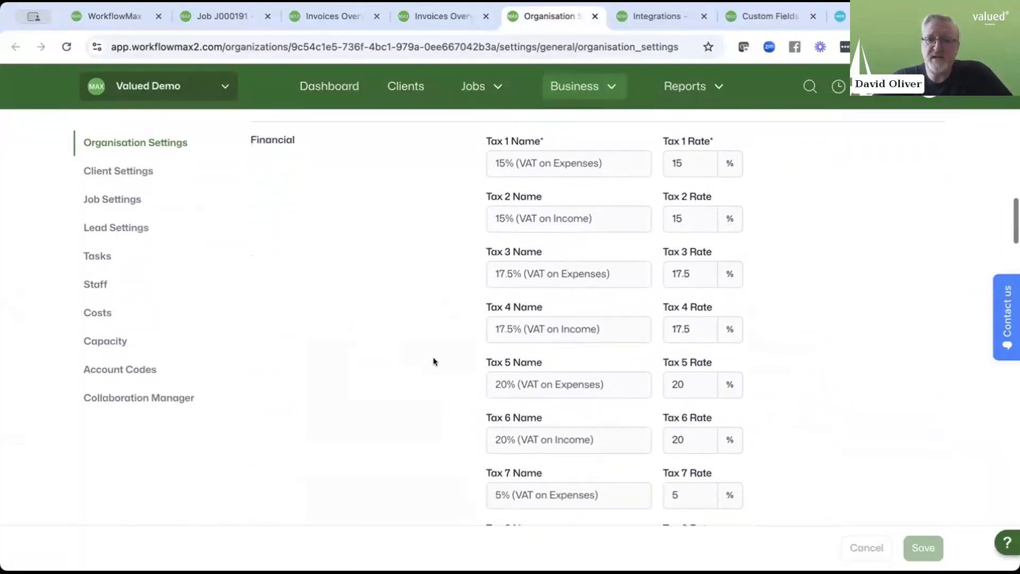
pyautogui.scroll(-3, 433, 361)
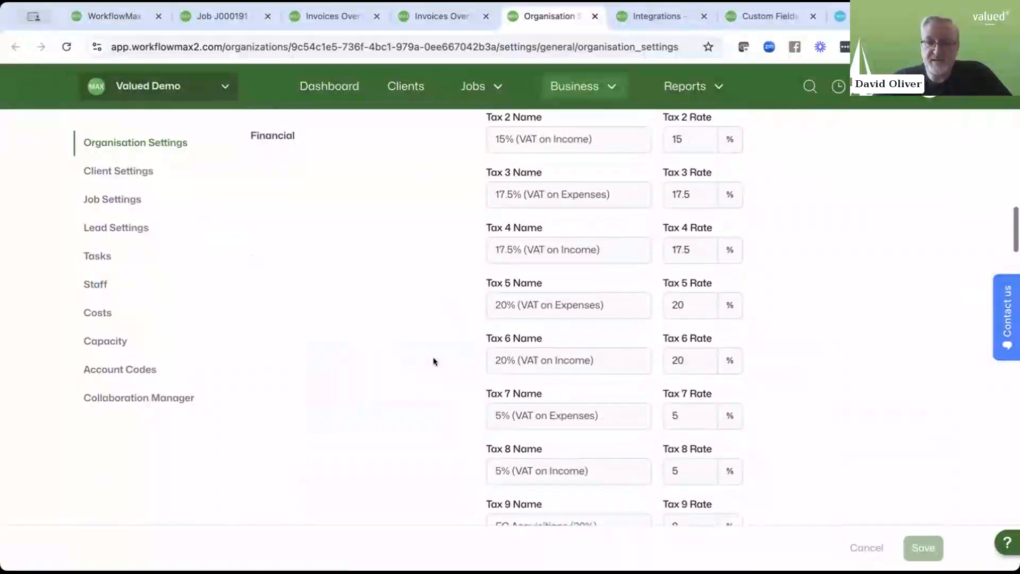
pyautogui.scroll(-4, 433, 361)
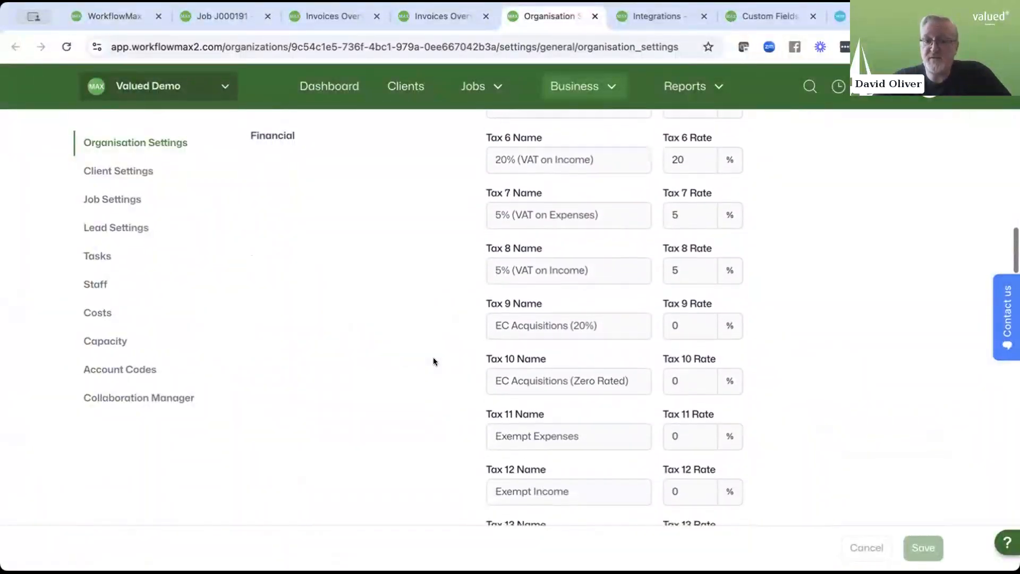
pyautogui.scroll(-7, 433, 361)
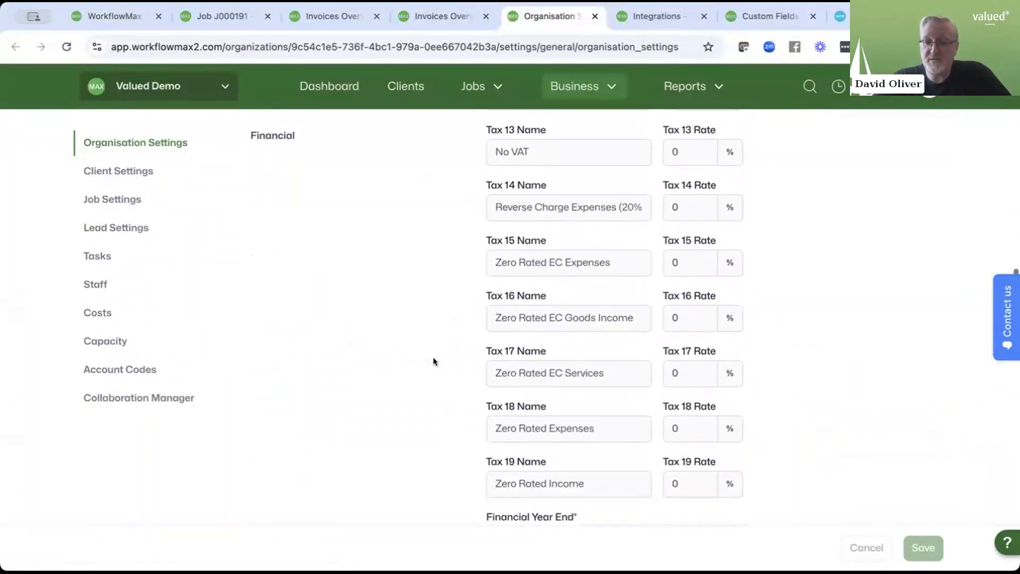
pyautogui.scroll(-2, 433, 361)
pyautogui.scroll(6, 433, 361)
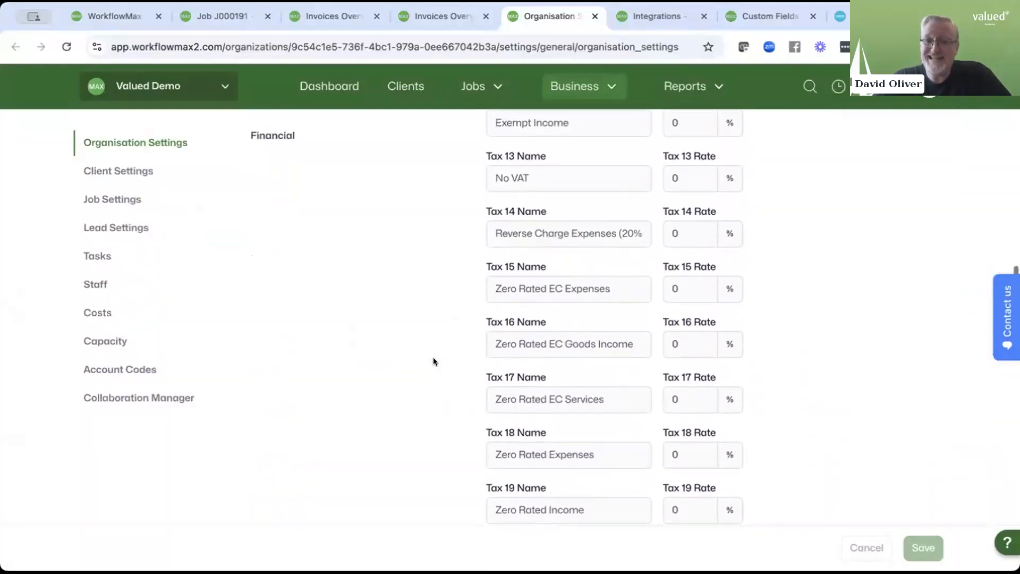
pyautogui.scroll(6, 433, 361)
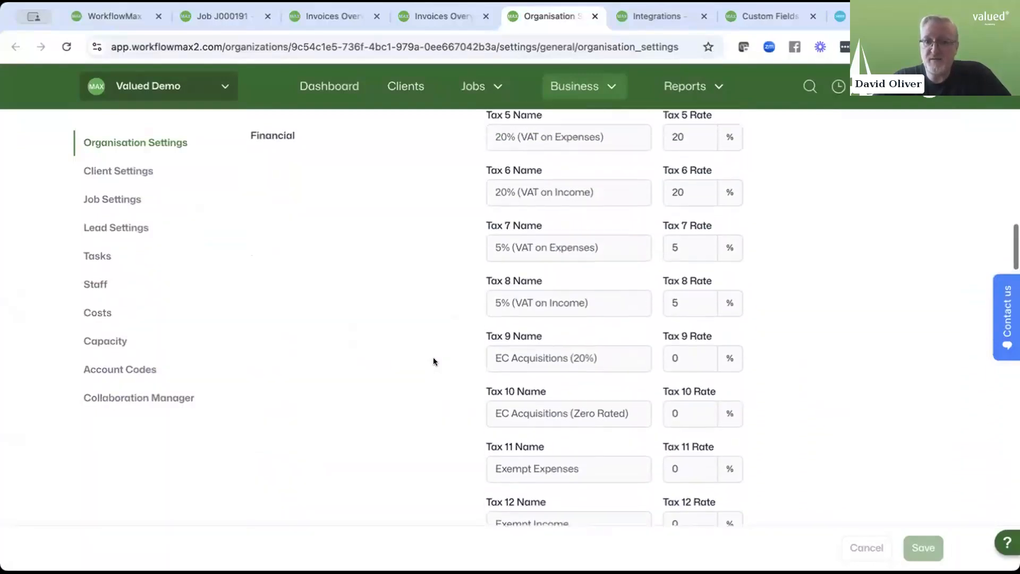
pyautogui.scroll(6, 433, 361)
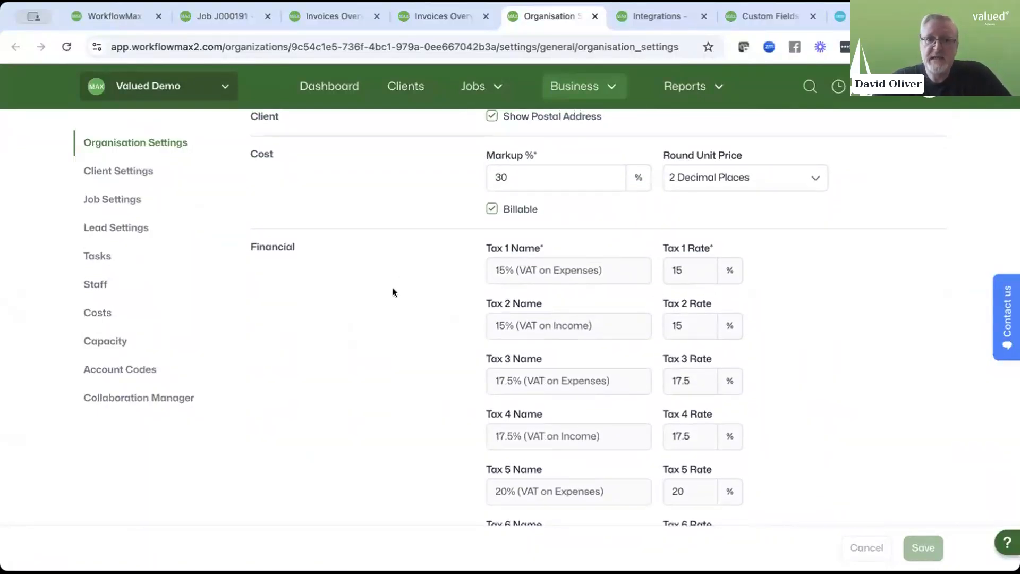
# Look through the draft invoices in the All Invoices overview and return to the organisation settings
pyautogui.click(439, 20)
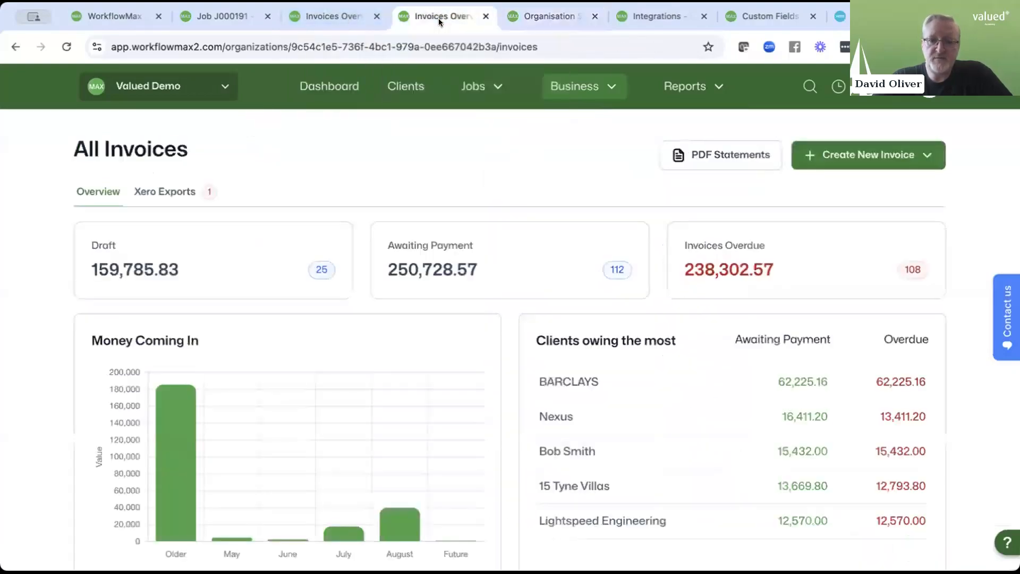
pyautogui.scroll(-15, 490, 367)
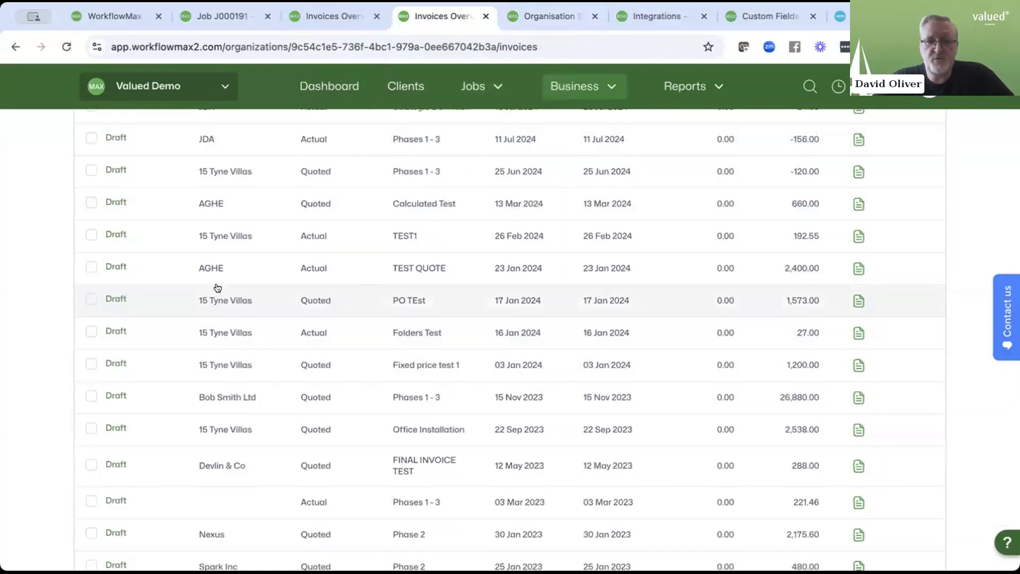
pyautogui.click(540, 16)
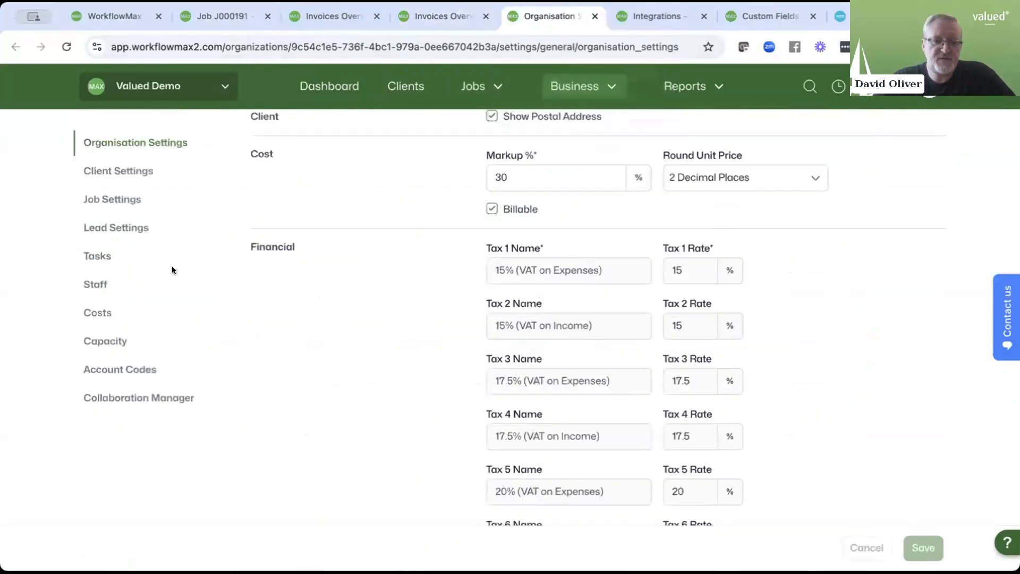
# Open the 1. Project Setup task from the Tasks settings and examine the rates available for its Tax 1
pyautogui.click(93, 252)
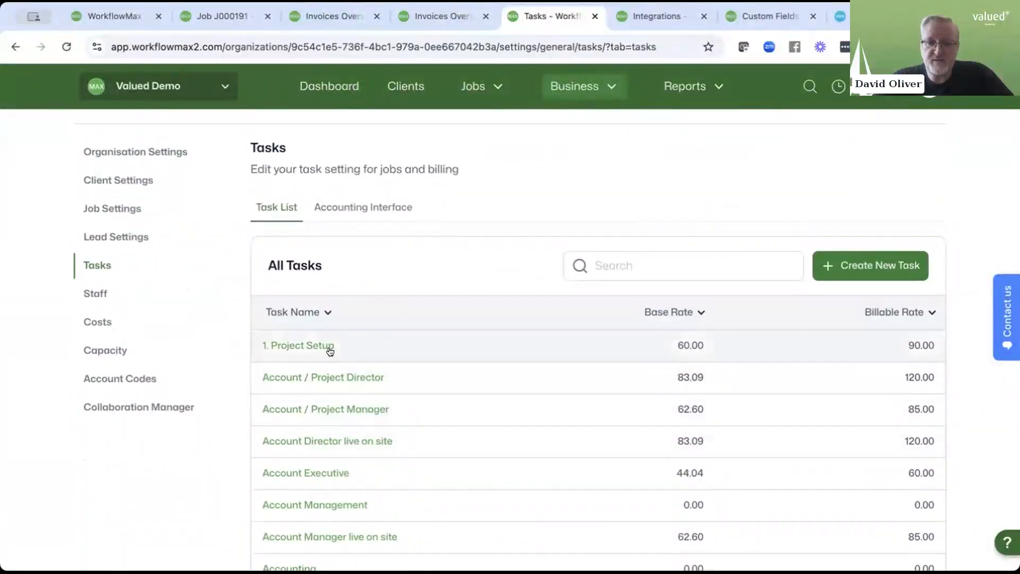
pyautogui.click(329, 345)
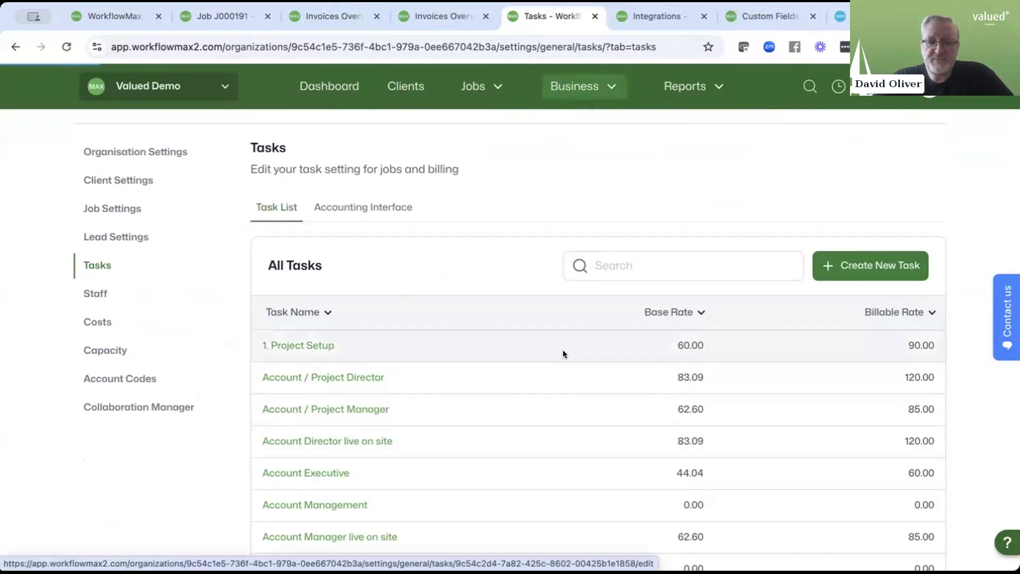
pyautogui.scroll(-10, 563, 354)
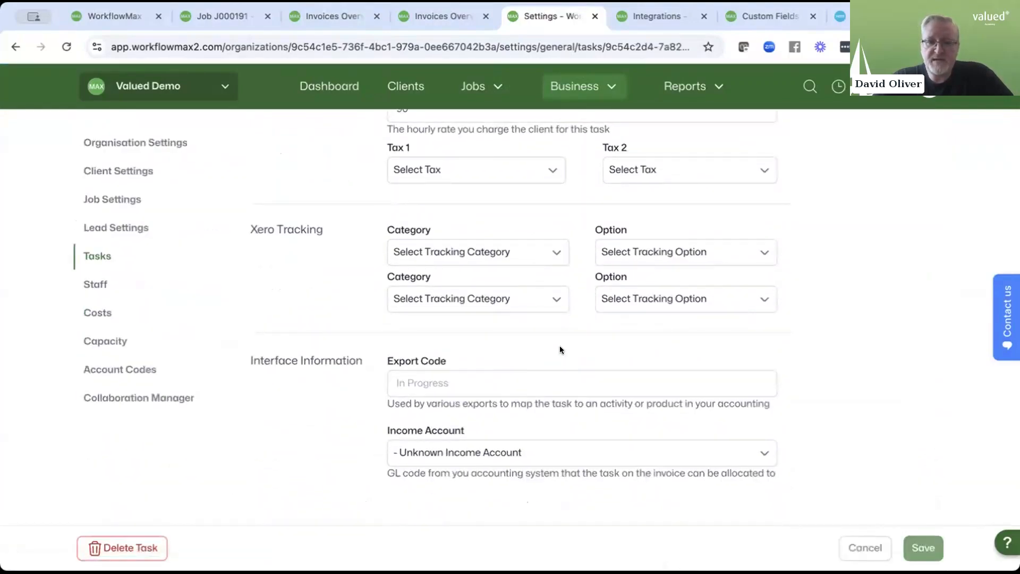
pyautogui.scroll(2, 559, 346)
pyautogui.click(461, 252)
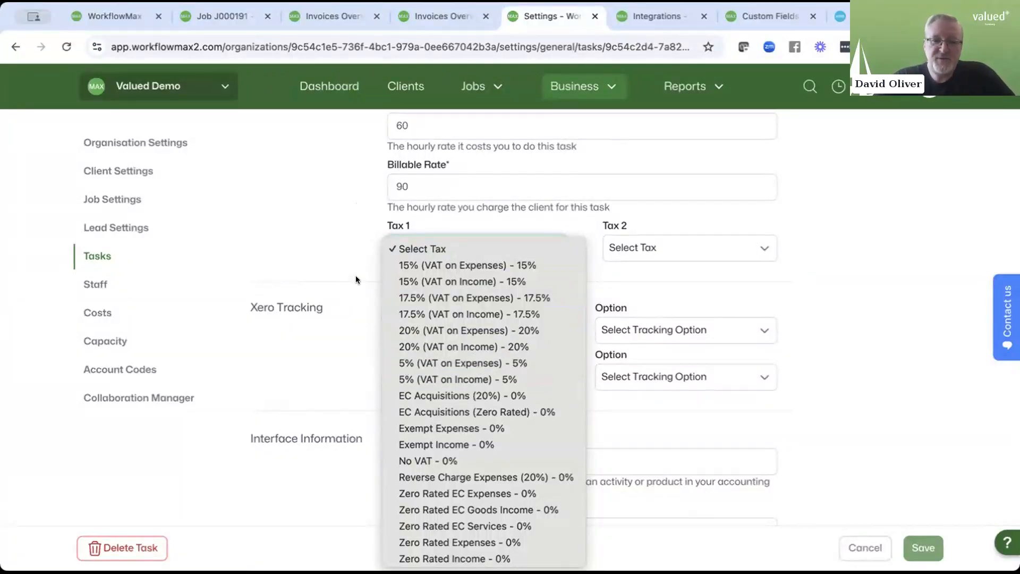
pyautogui.click(349, 257)
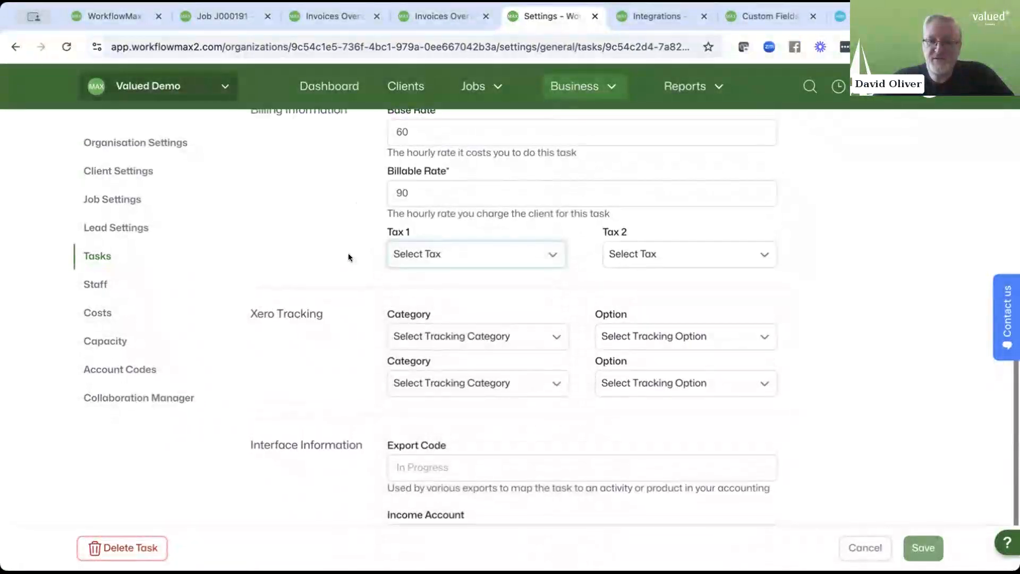
pyautogui.click(460, 254)
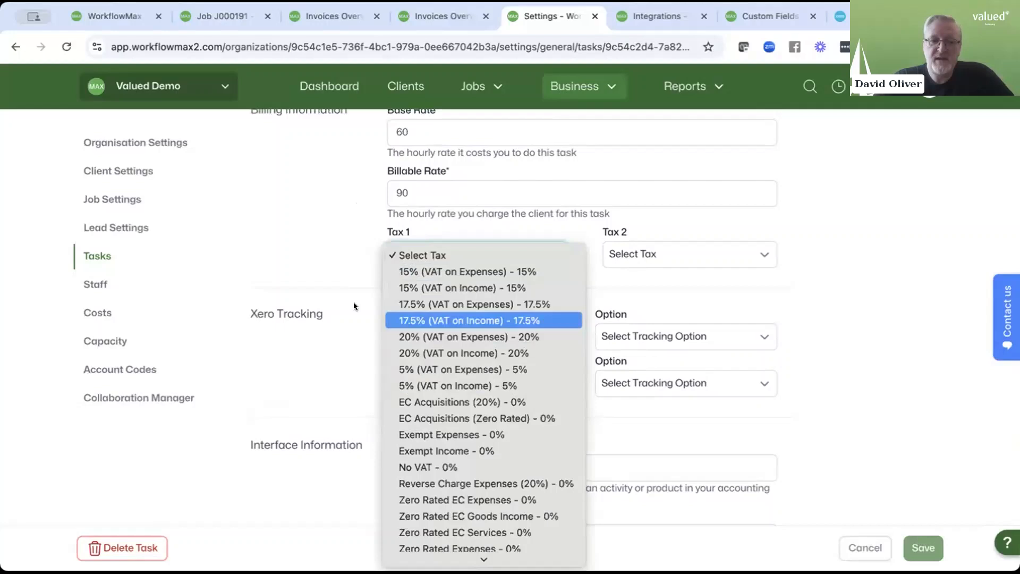
pyautogui.click(338, 227)
pyautogui.scroll(2, 338, 228)
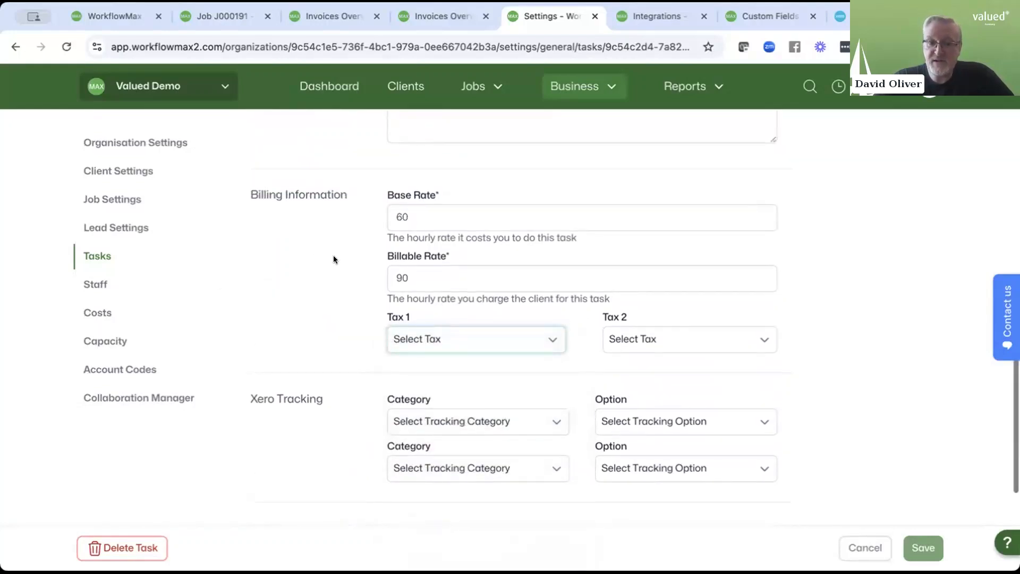
pyautogui.click(433, 338)
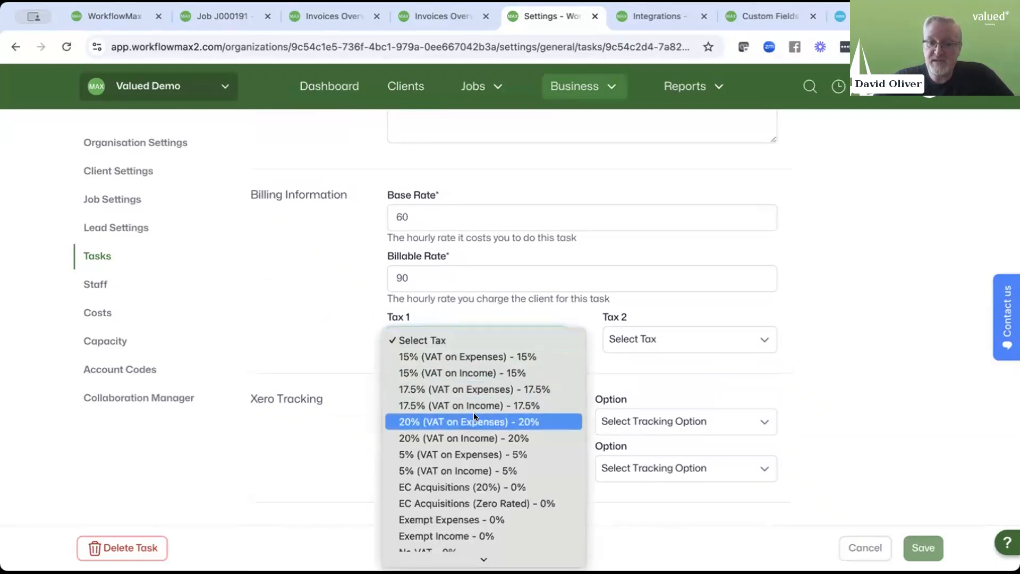
pyautogui.click(335, 282)
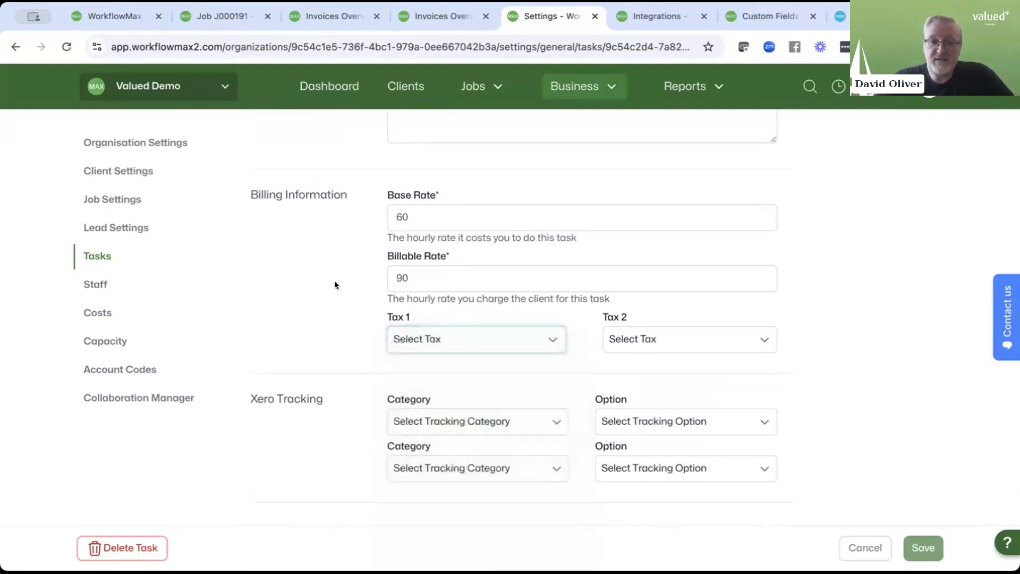
# Open the 1 Floors cost from the Costs settings and examine its tax, Xero tracking and account fields
pyautogui.click(100, 312)
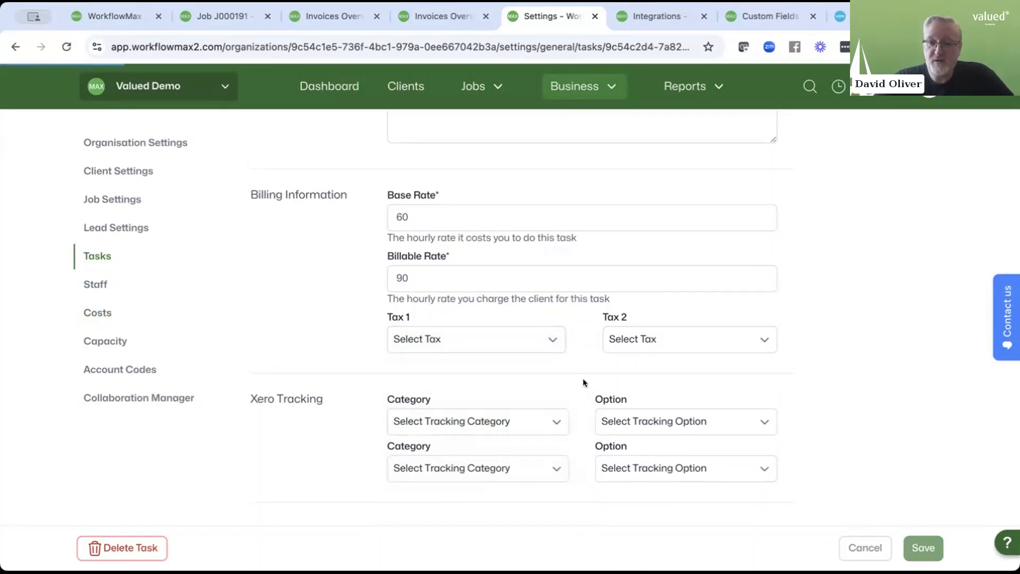
pyautogui.scroll(-3, 583, 378)
pyautogui.scroll(-5, 582, 379)
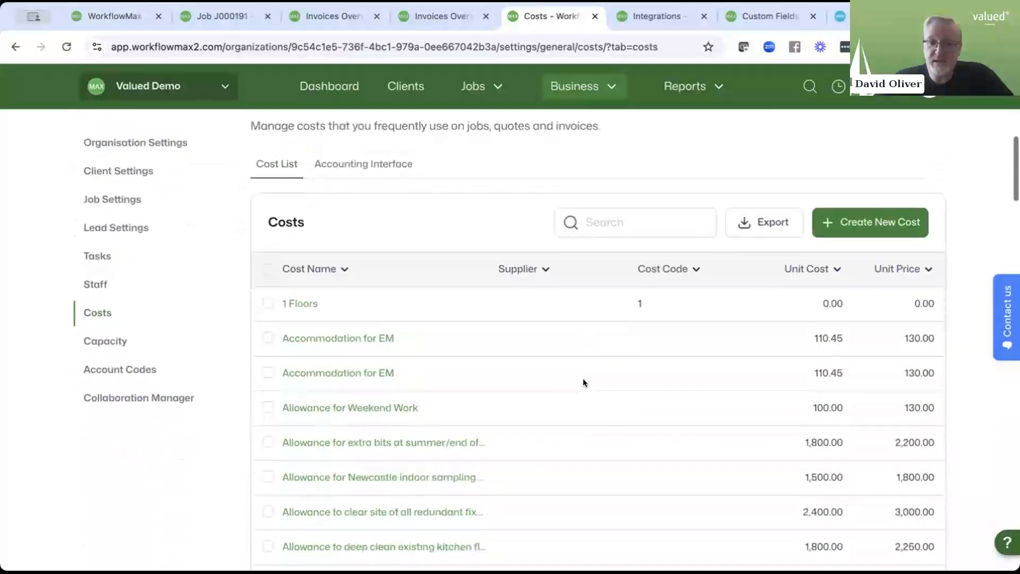
pyautogui.scroll(1, 582, 378)
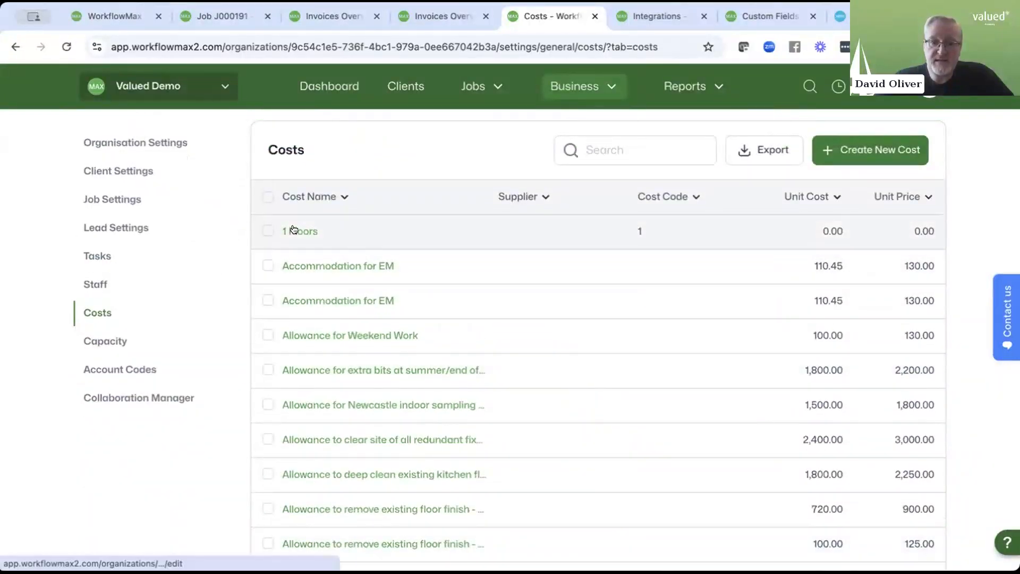
pyautogui.click(604, 396)
pyautogui.scroll(-10, 604, 395)
pyautogui.scroll(-2, 603, 399)
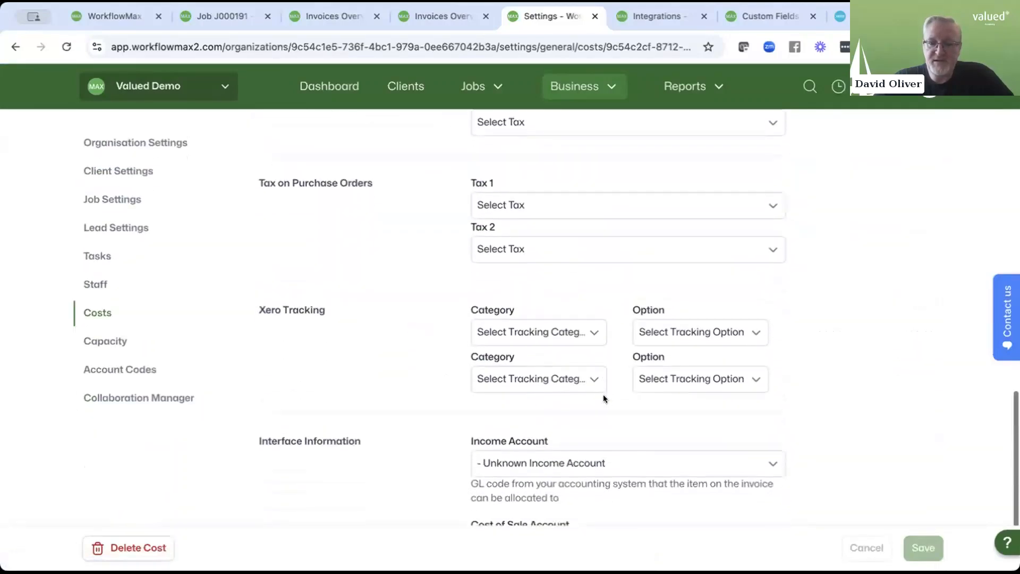
pyautogui.scroll(2, 603, 394)
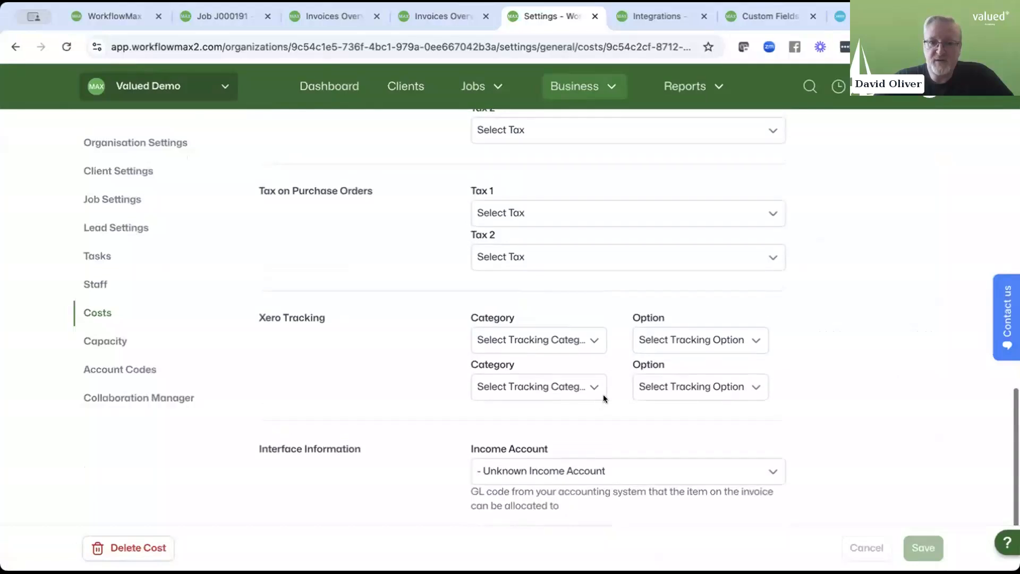
pyautogui.scroll(-4, 585, 393)
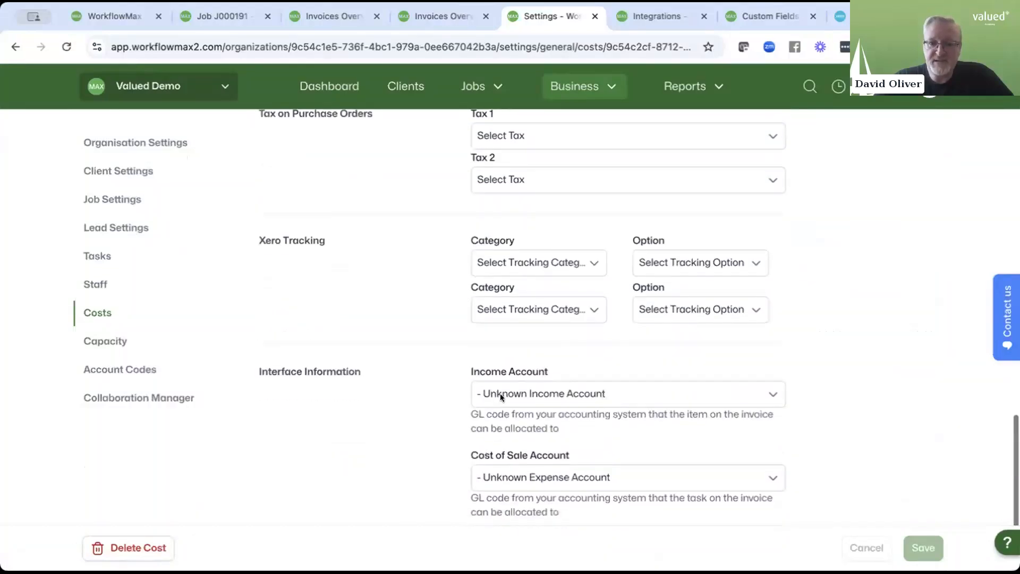
pyautogui.scroll(4, 497, 371)
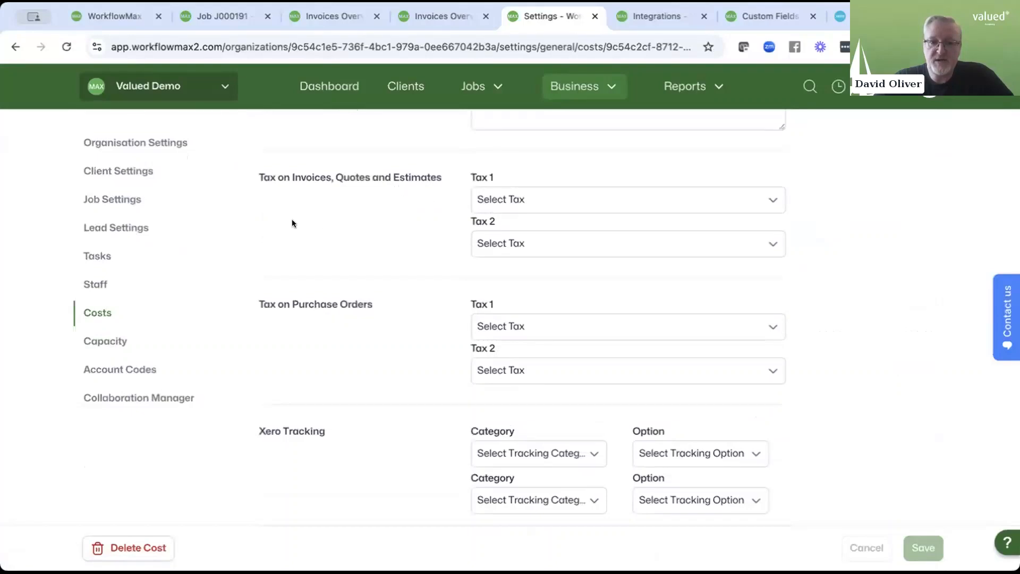
# Examine the 1 Floors cost's Tax 1 options for purchase orders and for invoices, quotes and estimates
pyautogui.click(540, 325)
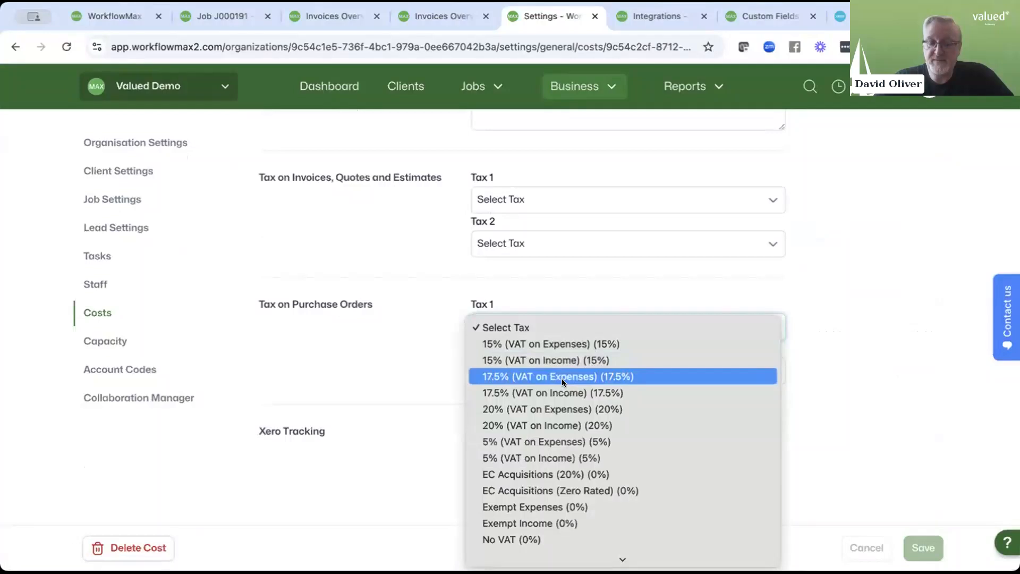
pyautogui.click(537, 200)
pyautogui.click(503, 197)
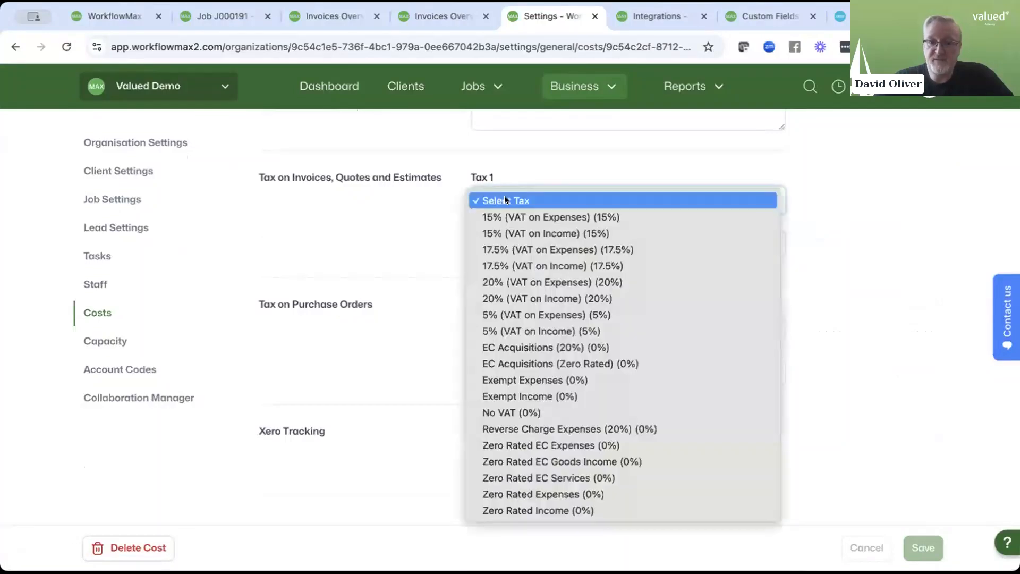
pyautogui.click(403, 234)
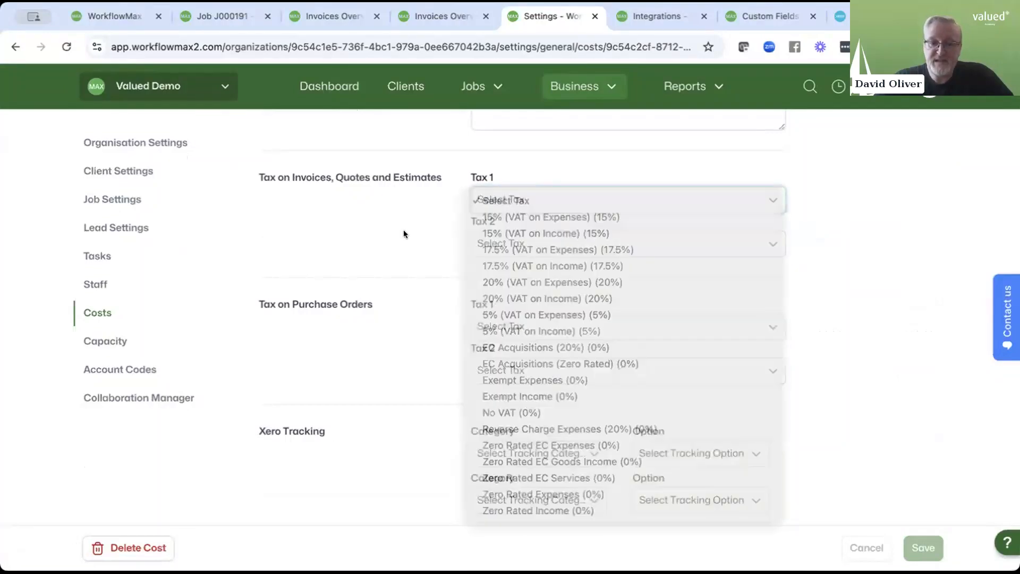
pyautogui.scroll(3, 423, 181)
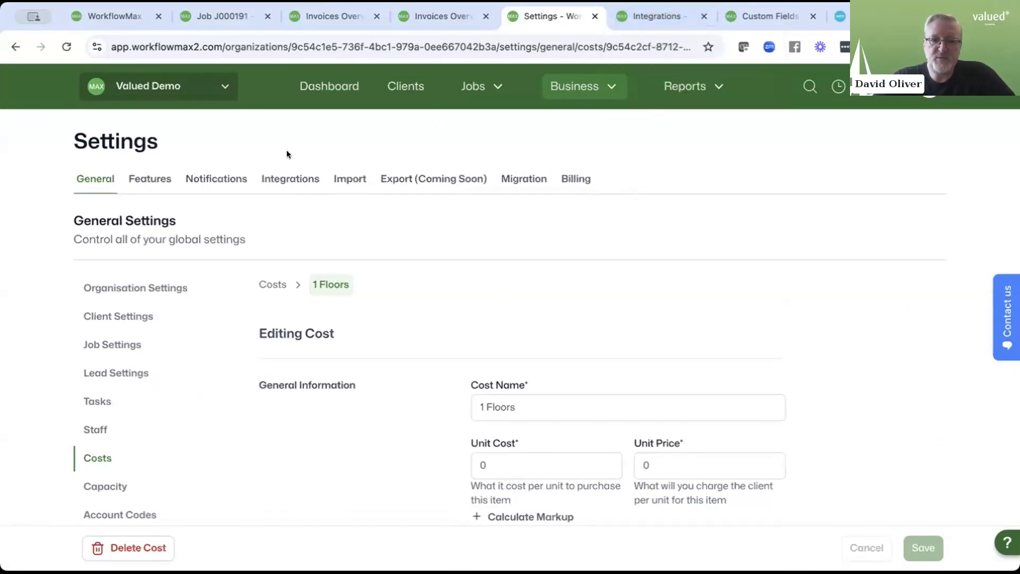
# Open the Xero integration setup and examine its default accounts and its tax on sales and purchases
pyautogui.click(649, 18)
pyautogui.scroll(-2, 454, 247)
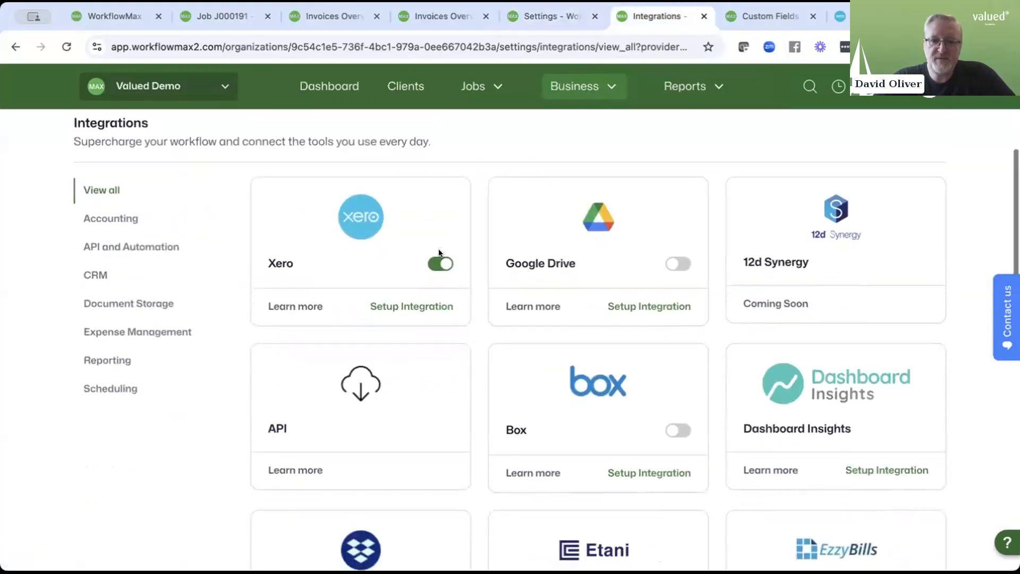
pyautogui.click(394, 307)
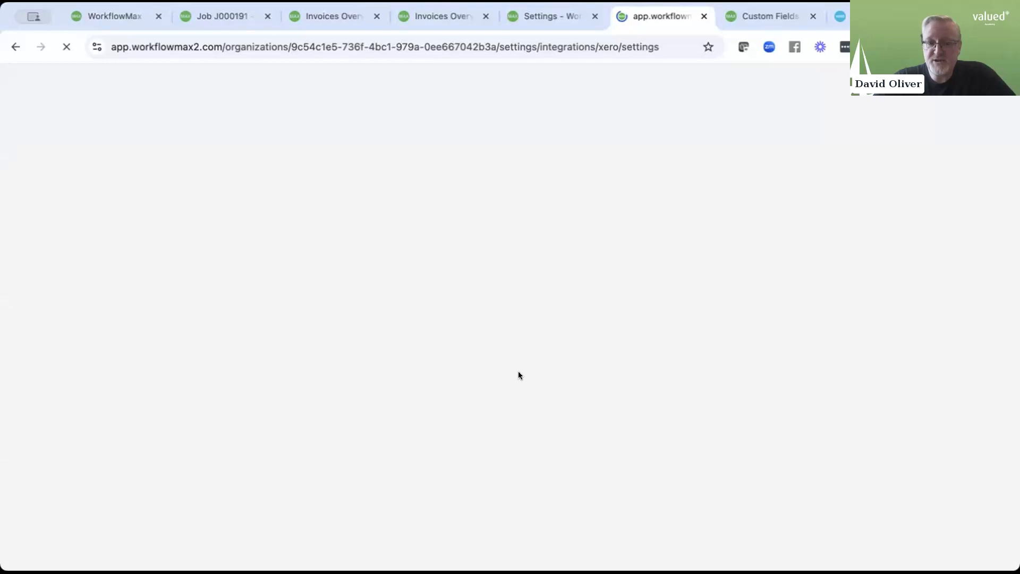
pyautogui.scroll(-1, 518, 371)
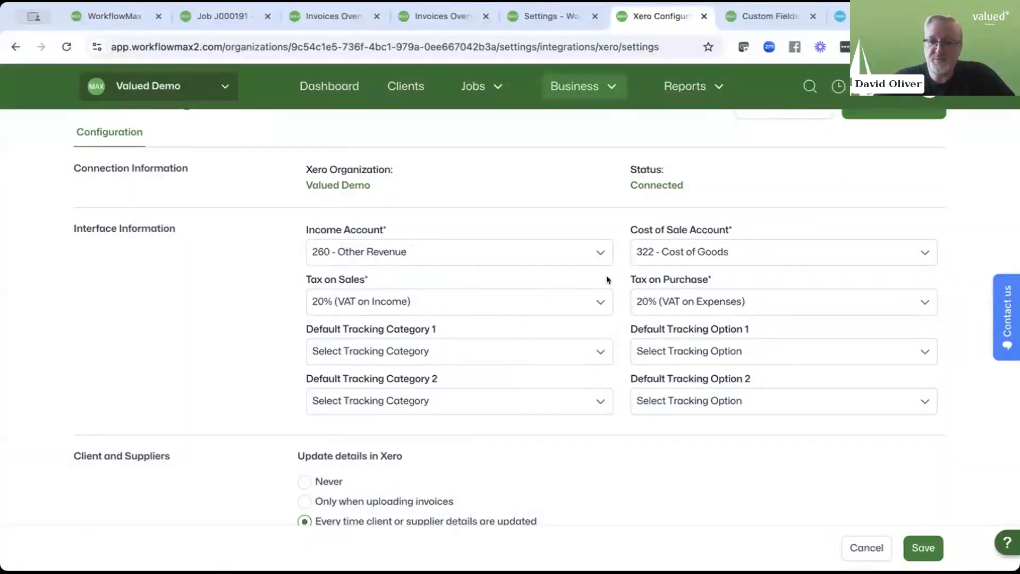
pyautogui.scroll(2, 602, 270)
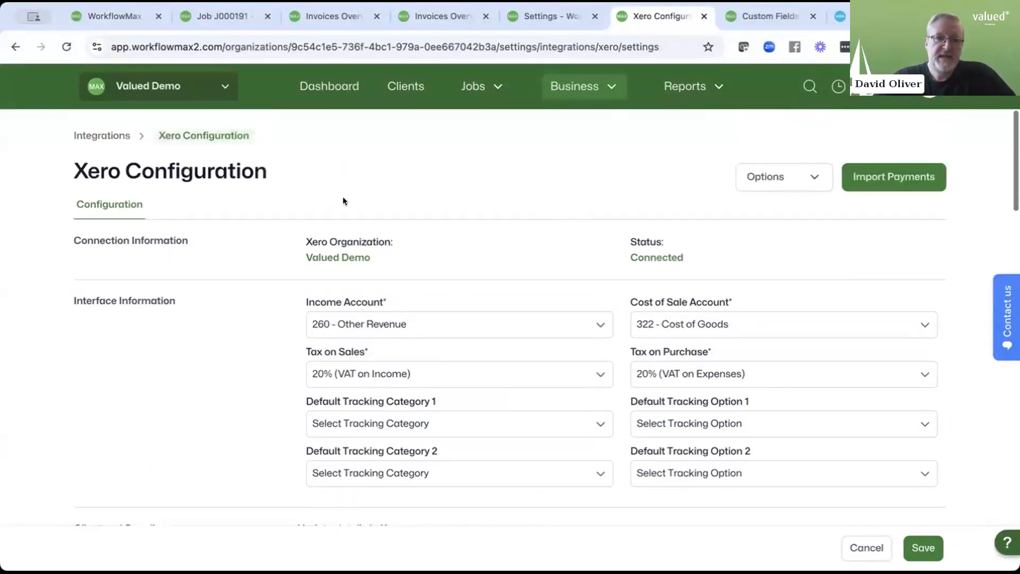
# Open the Installation job category from the Job Settings and examine its Xero tracking and export information fields
pyautogui.click(530, 17)
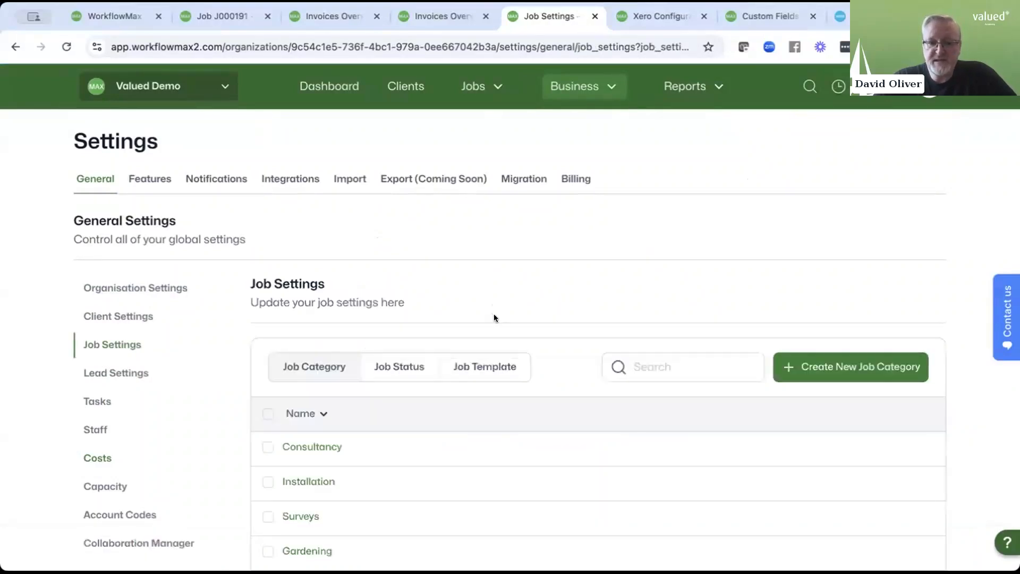
pyautogui.scroll(-2, 370, 415)
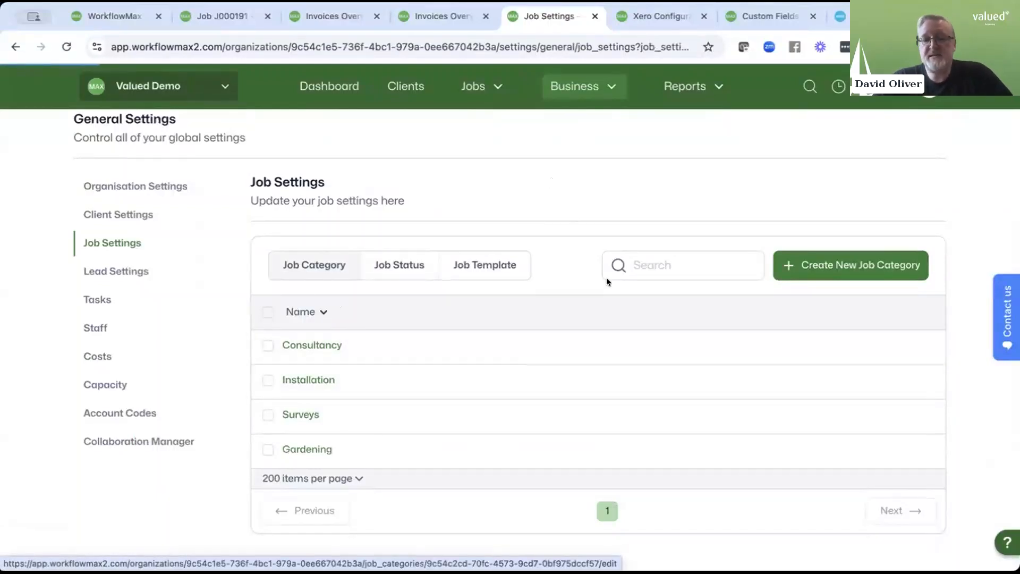
pyautogui.scroll(-1, 570, 333)
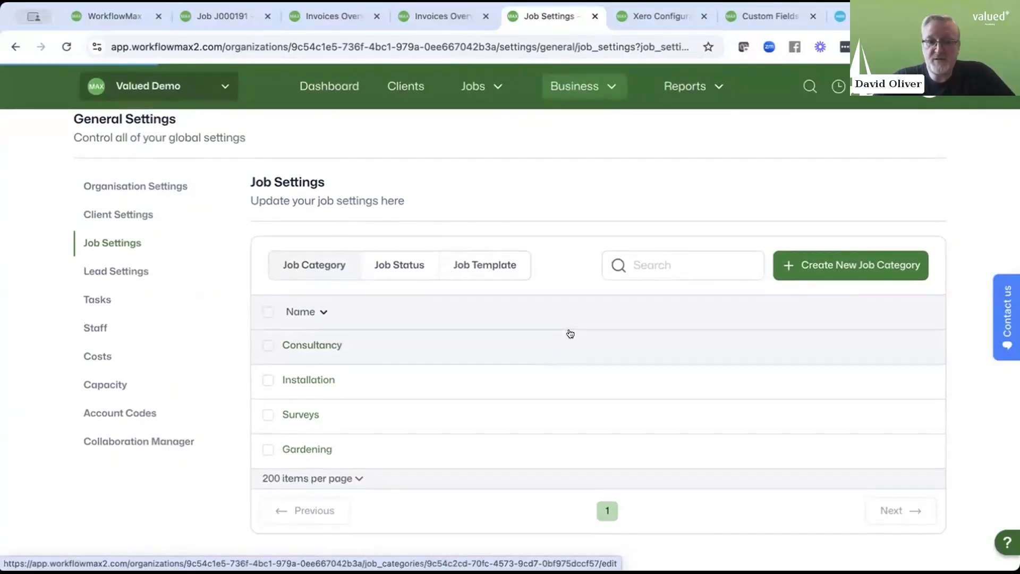
pyautogui.click(490, 314)
pyautogui.scroll(-3, 520, 346)
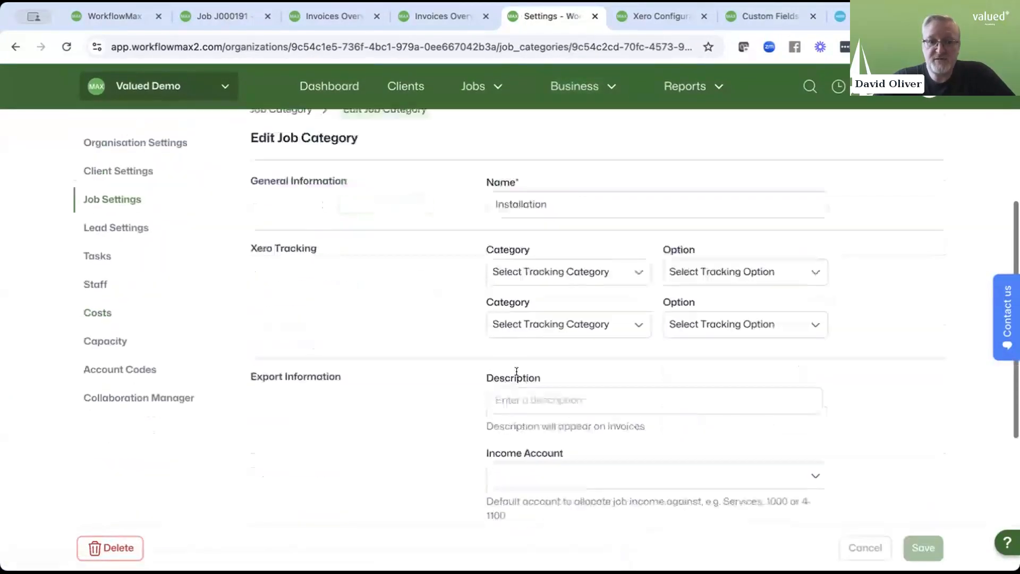
pyautogui.scroll(-4, 502, 384)
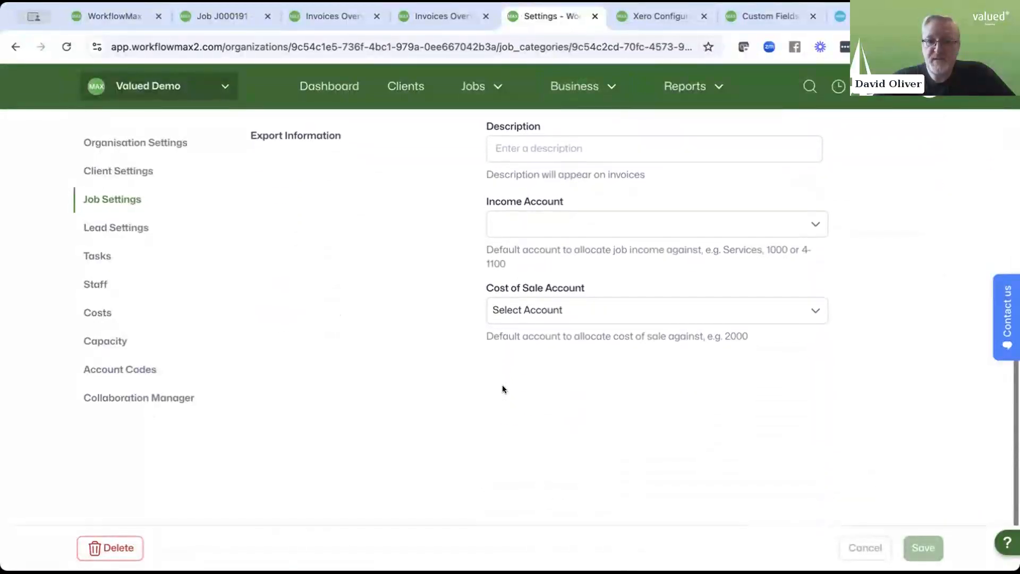
pyautogui.scroll(2, 502, 389)
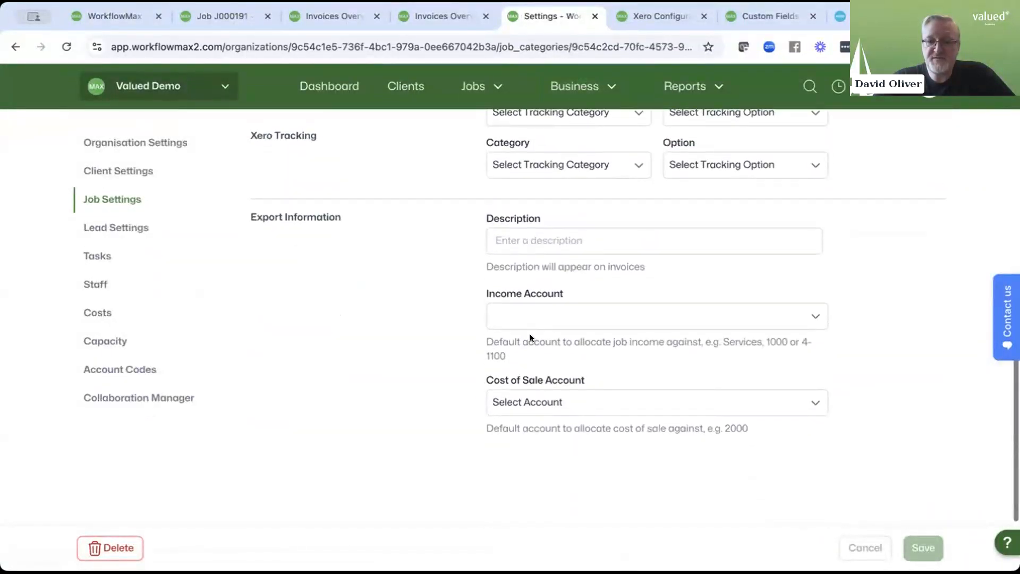
pyautogui.scroll(4, 530, 337)
pyautogui.scroll(-4, 530, 328)
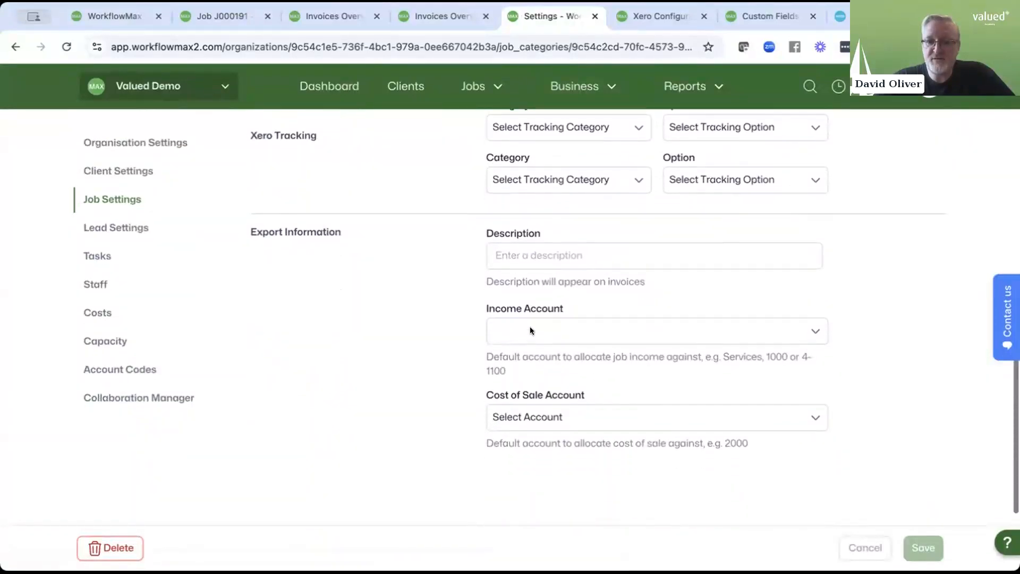
# Set the Installation category's income account to 270 - Interest Income and its cost of sale account to 325 - Direct Expenses
pyautogui.click(530, 330)
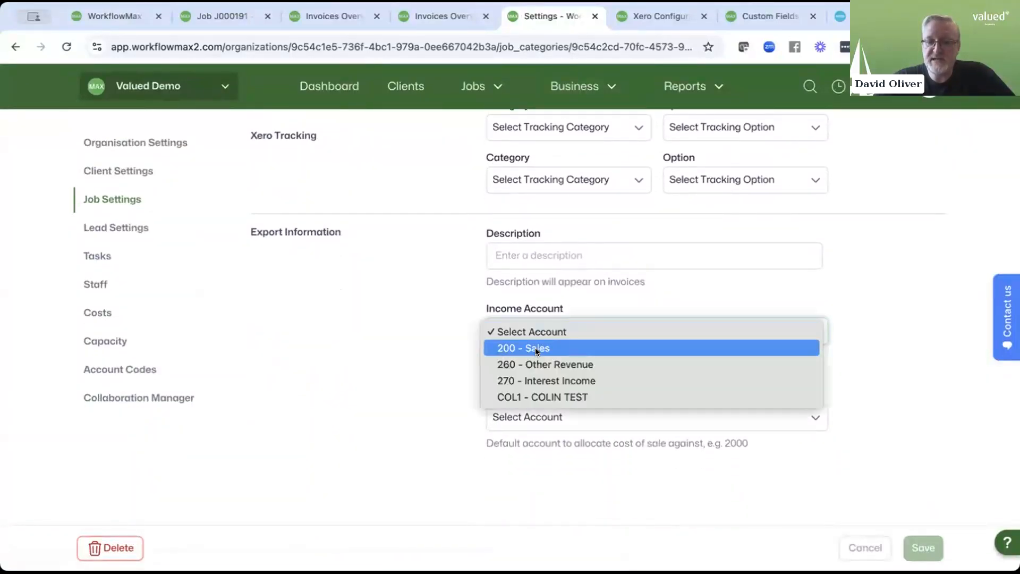
pyautogui.click(537, 349)
pyautogui.click(546, 335)
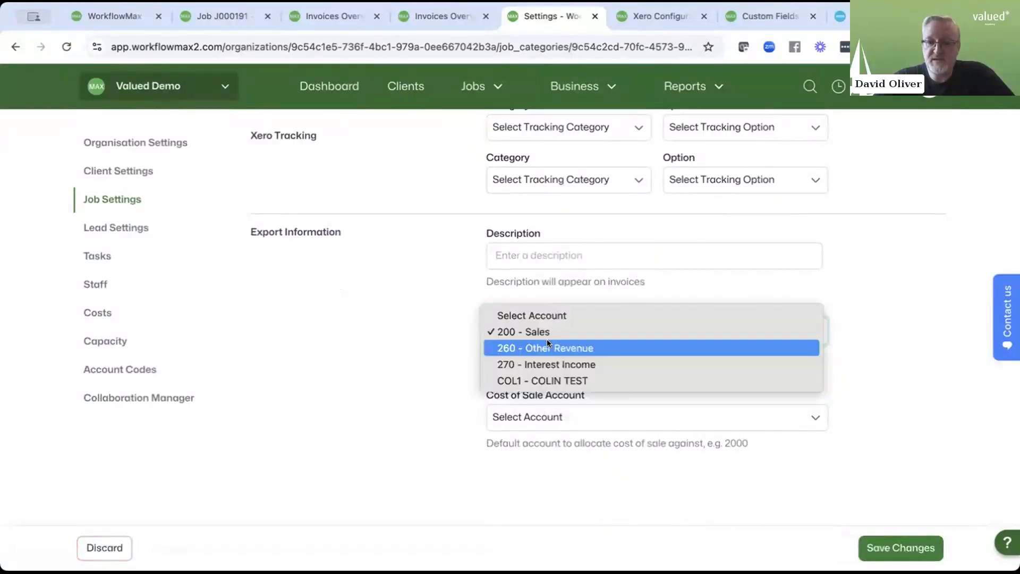
pyautogui.click(547, 346)
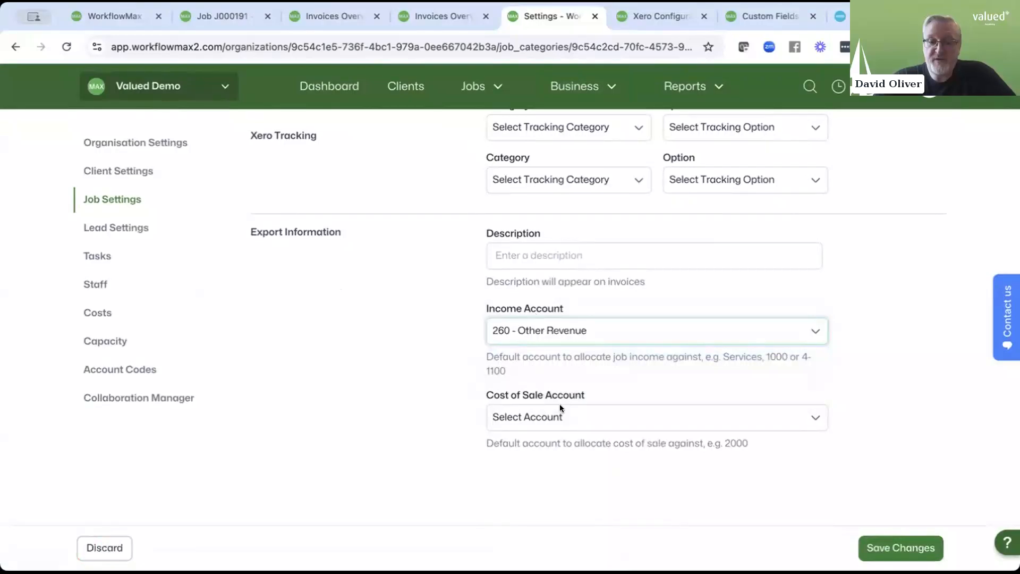
pyautogui.click(544, 334)
pyautogui.click(511, 400)
pyautogui.click(534, 414)
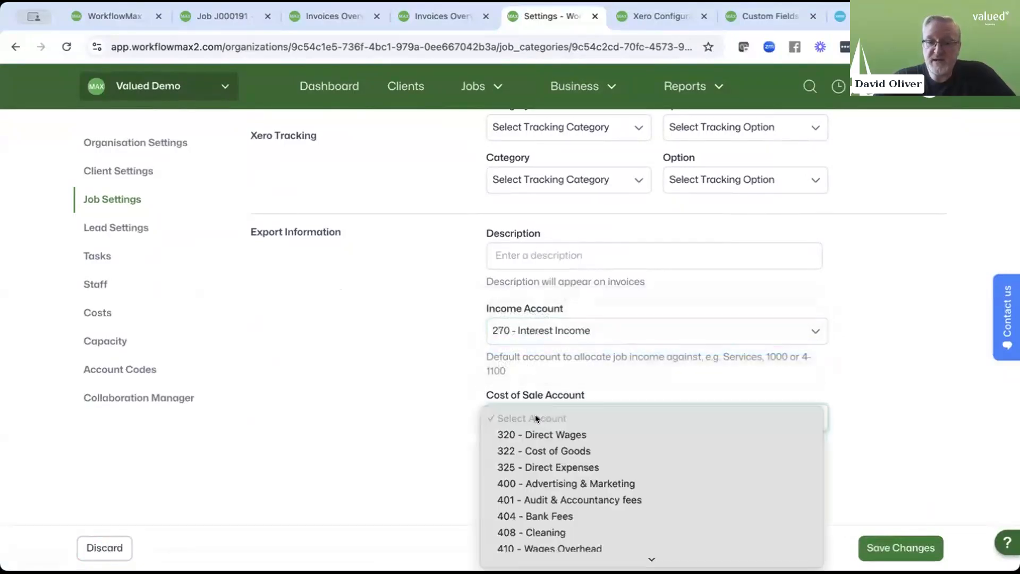
pyautogui.click(547, 465)
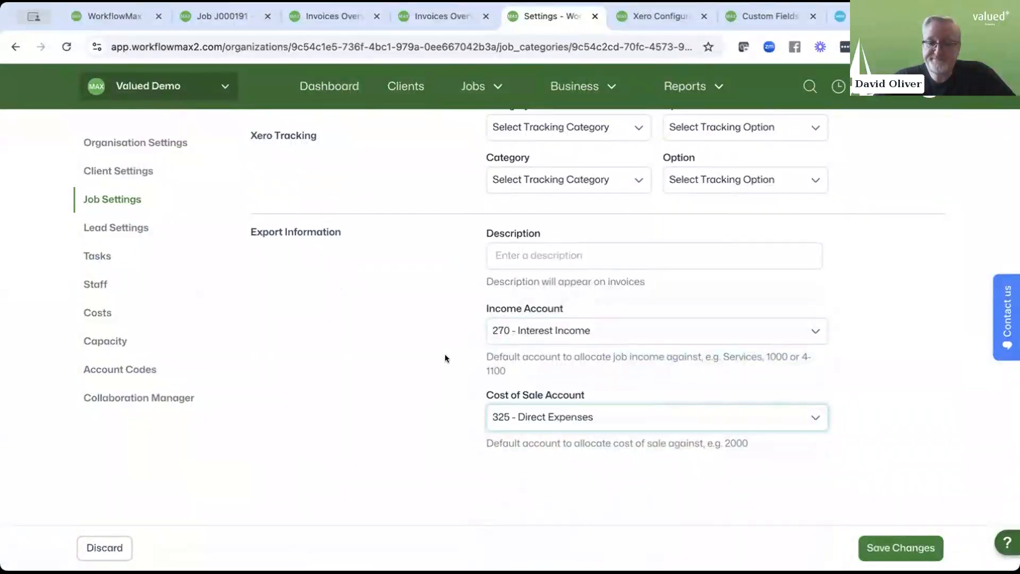
pyautogui.scroll(6, 444, 353)
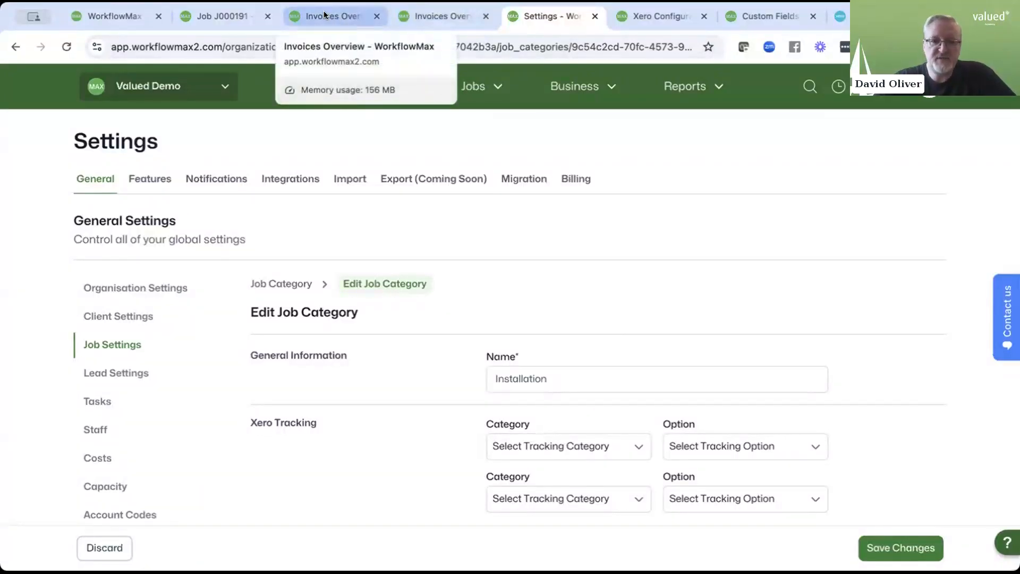
# Open the draft JDA invoice for the Strategic Definition job, dated 18 Jul 2024, from the invoices overview
pyautogui.click(412, 19)
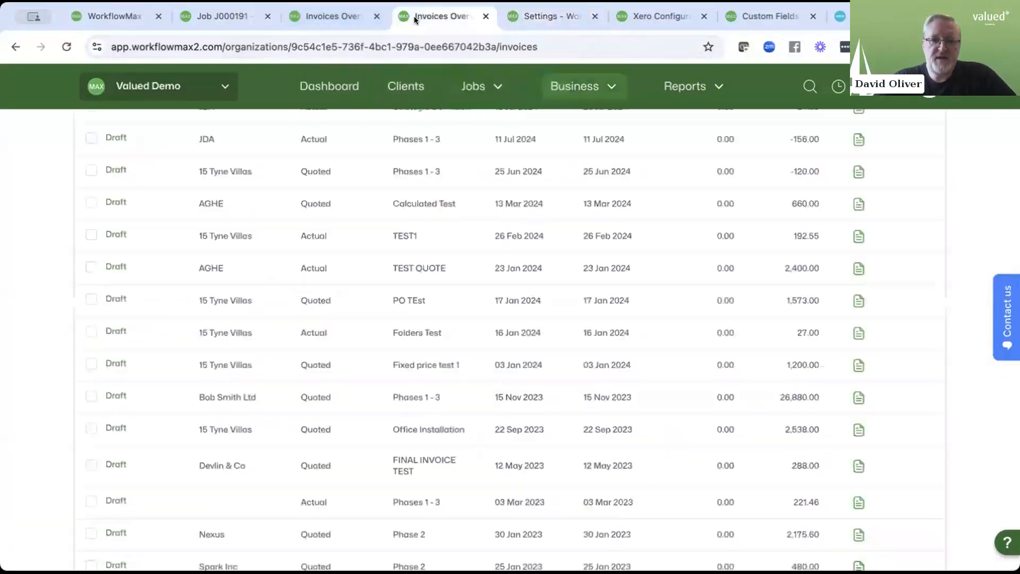
pyautogui.scroll(5, 244, 207)
pyautogui.scroll(-1, 244, 207)
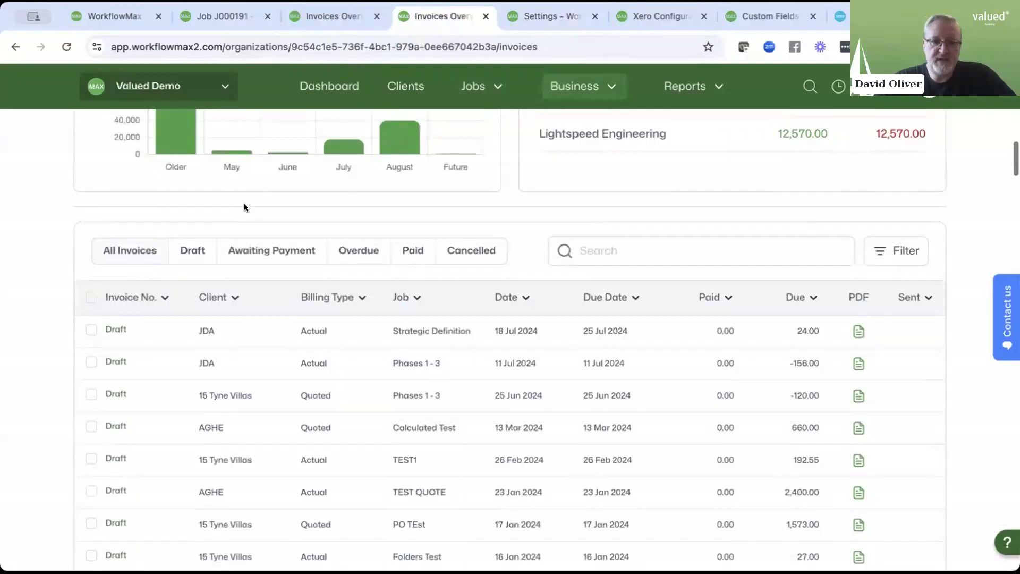
pyautogui.click(115, 322)
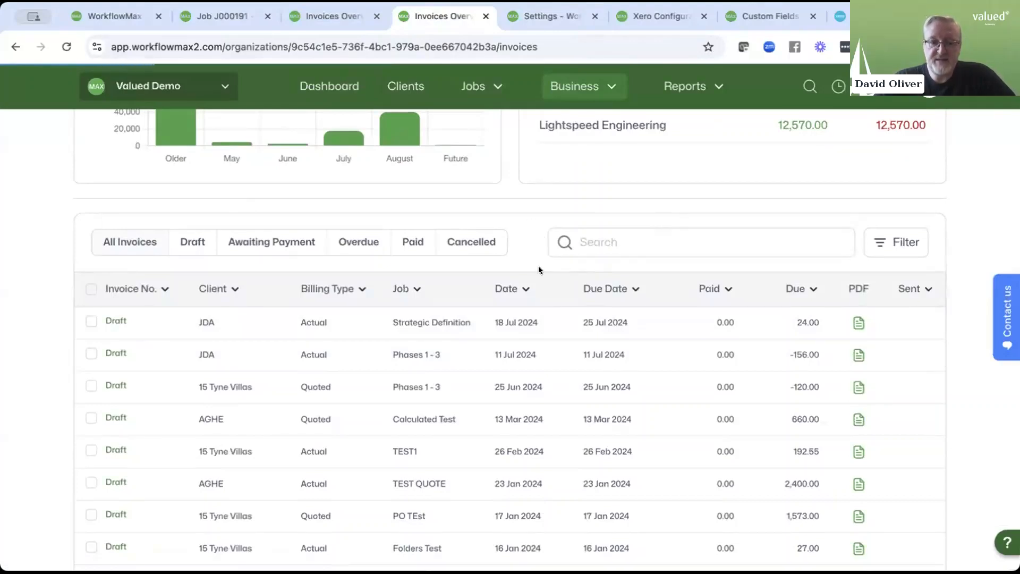
# Examine the draft invoice's job details, tasks section and costs section, including the tax rate on the 1 Floors cost
pyautogui.scroll(-6, 559, 297)
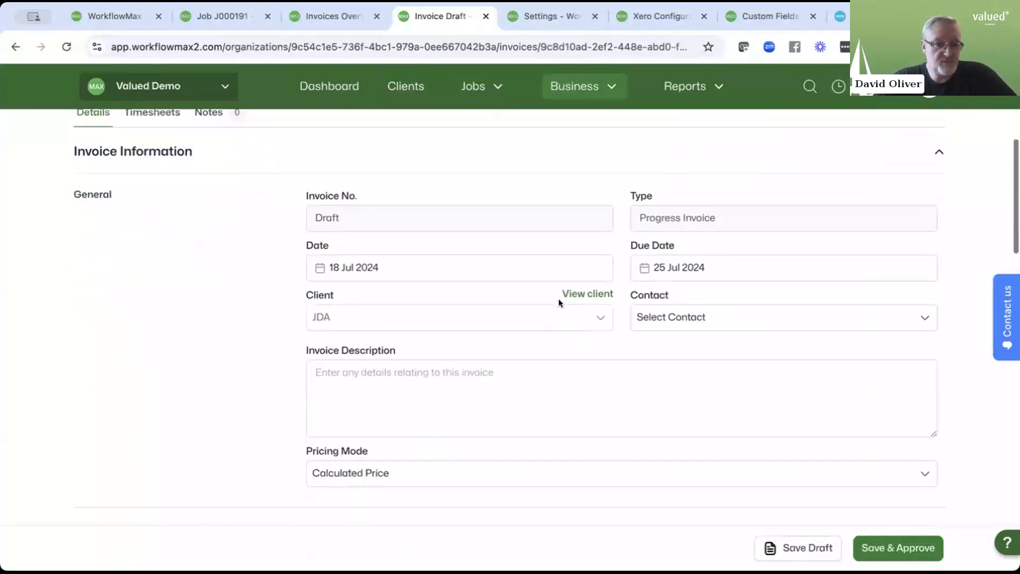
pyautogui.scroll(-5, 559, 298)
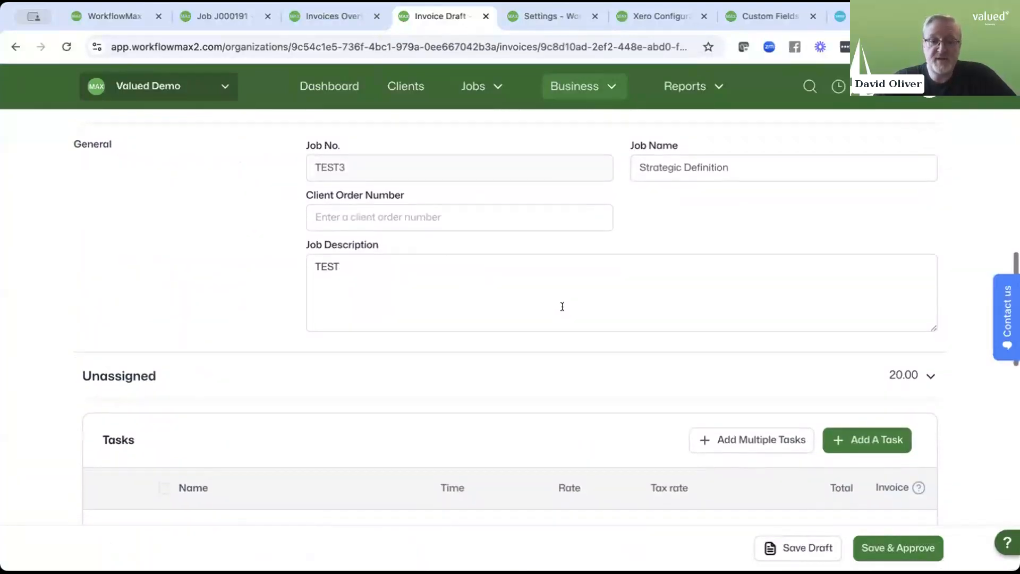
pyautogui.scroll(-4, 562, 305)
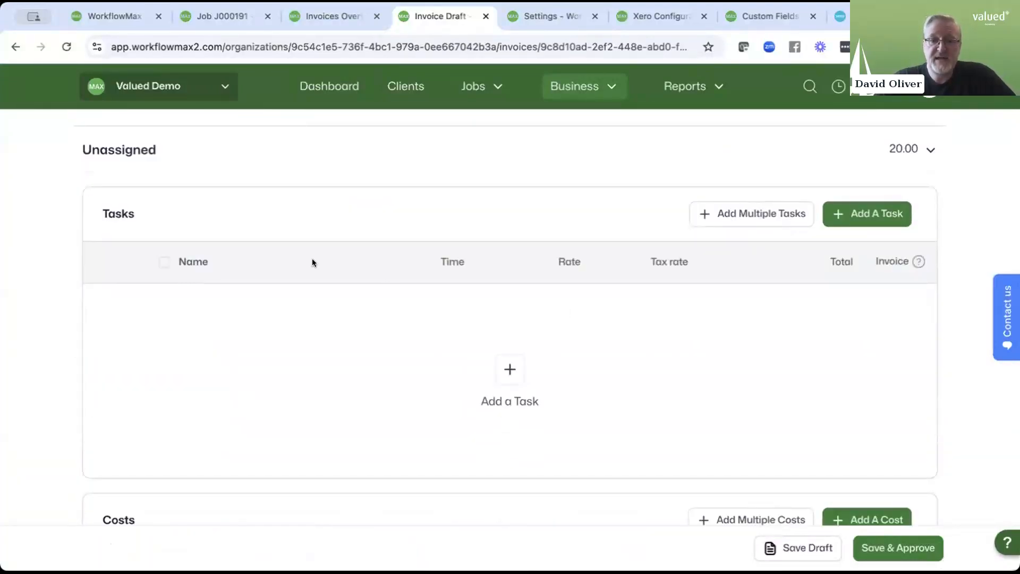
pyautogui.scroll(1, 318, 261)
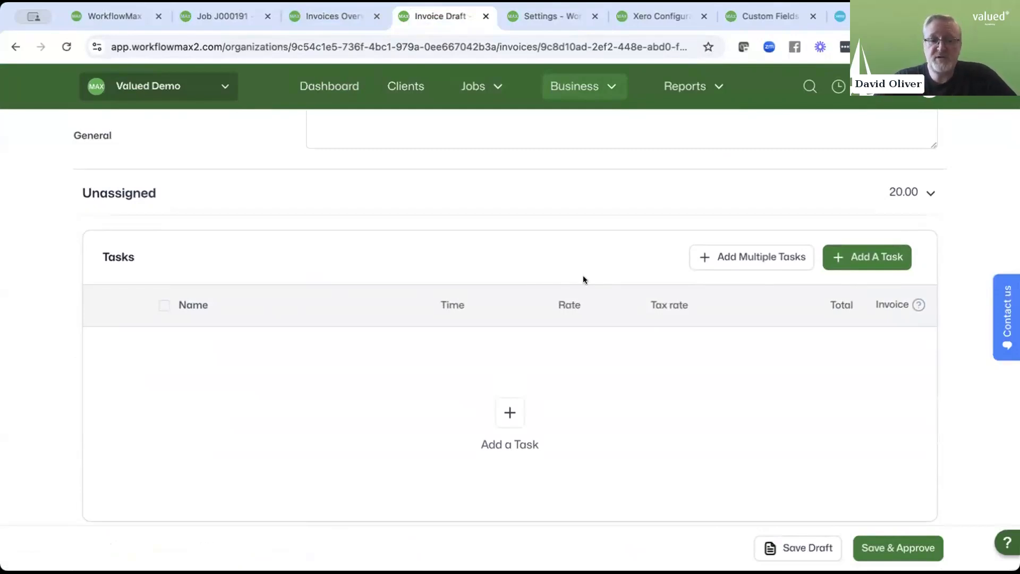
pyautogui.scroll(-1, 618, 247)
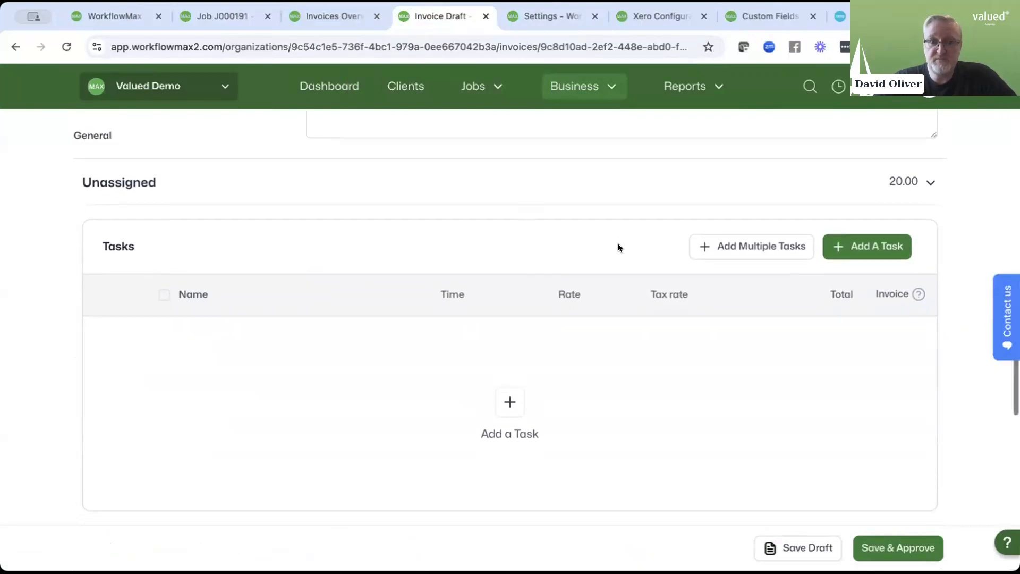
pyautogui.scroll(-7, 617, 248)
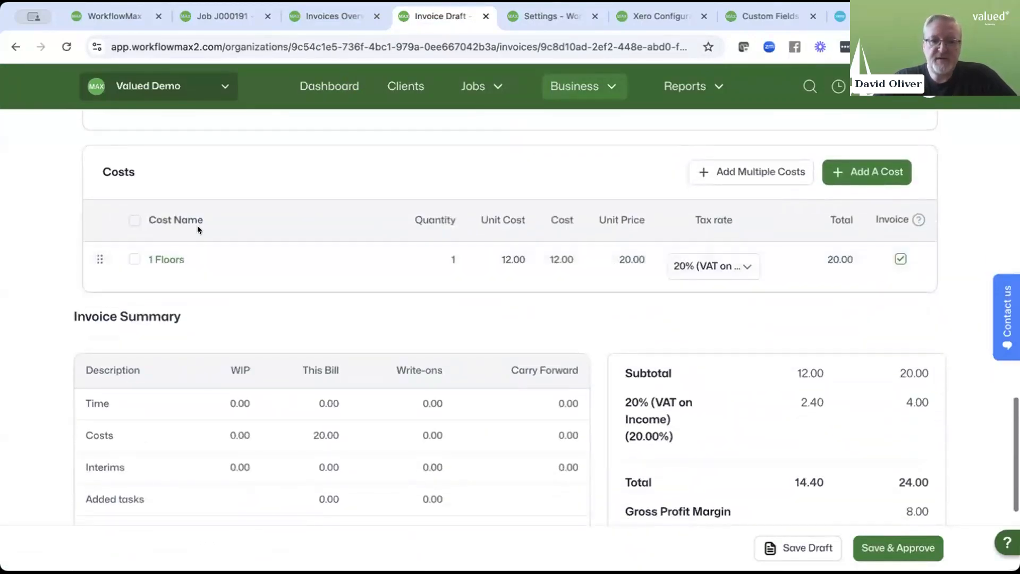
pyautogui.scroll(1, 302, 294)
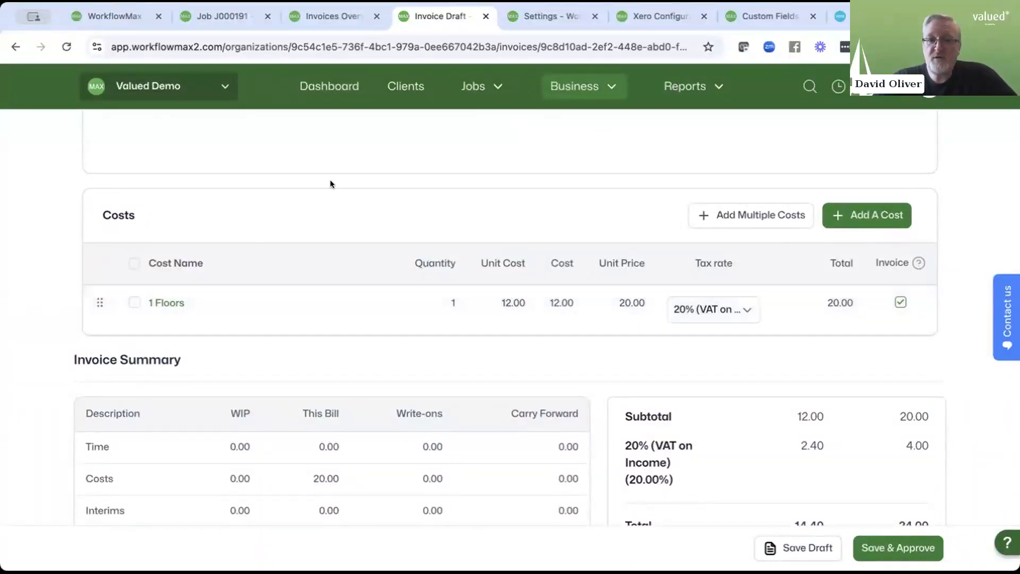
# Review the cost list in the Costs settings and return to the draft invoice
pyautogui.click(529, 18)
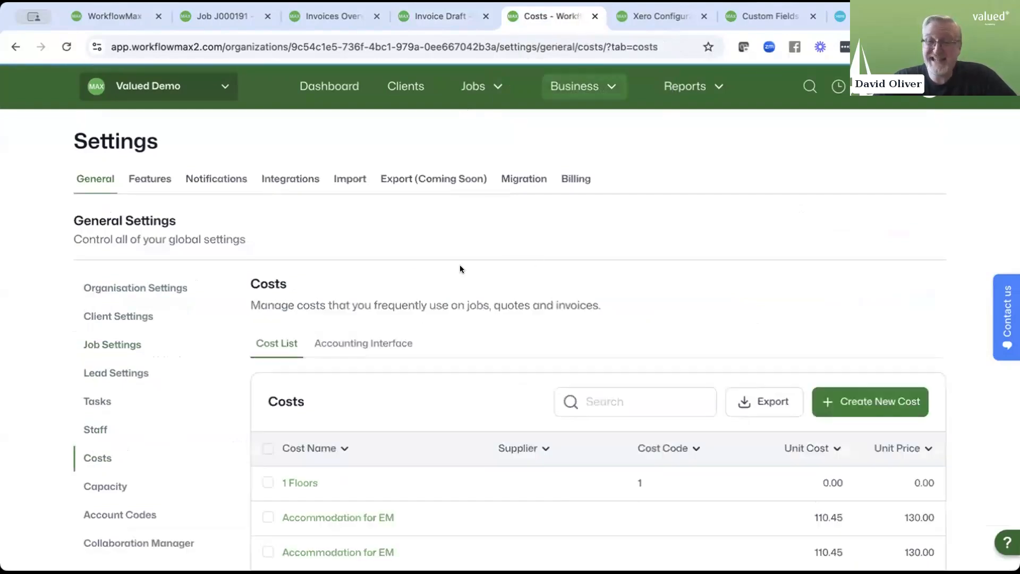
pyautogui.scroll(-2, 535, 289)
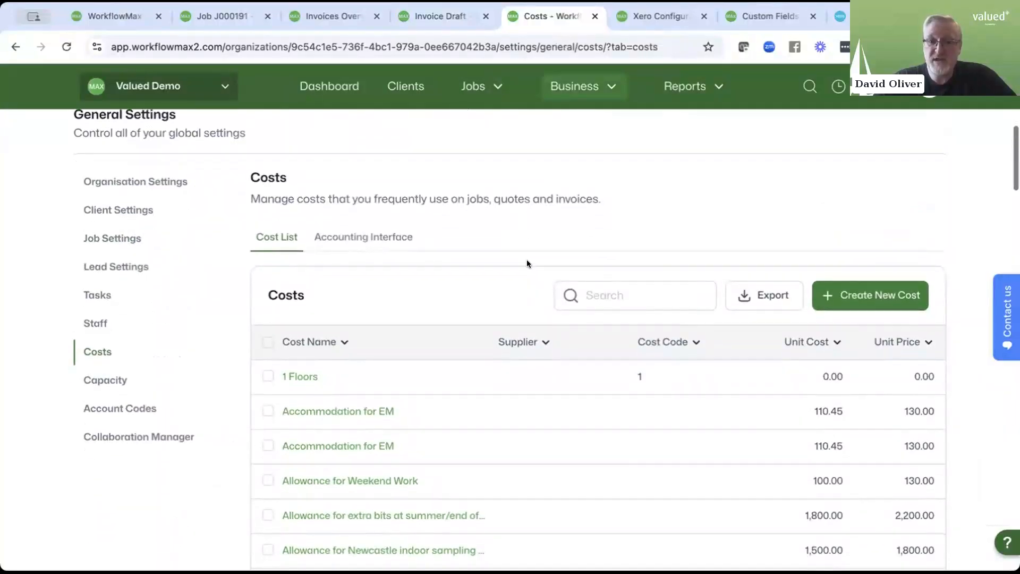
pyautogui.click(435, 19)
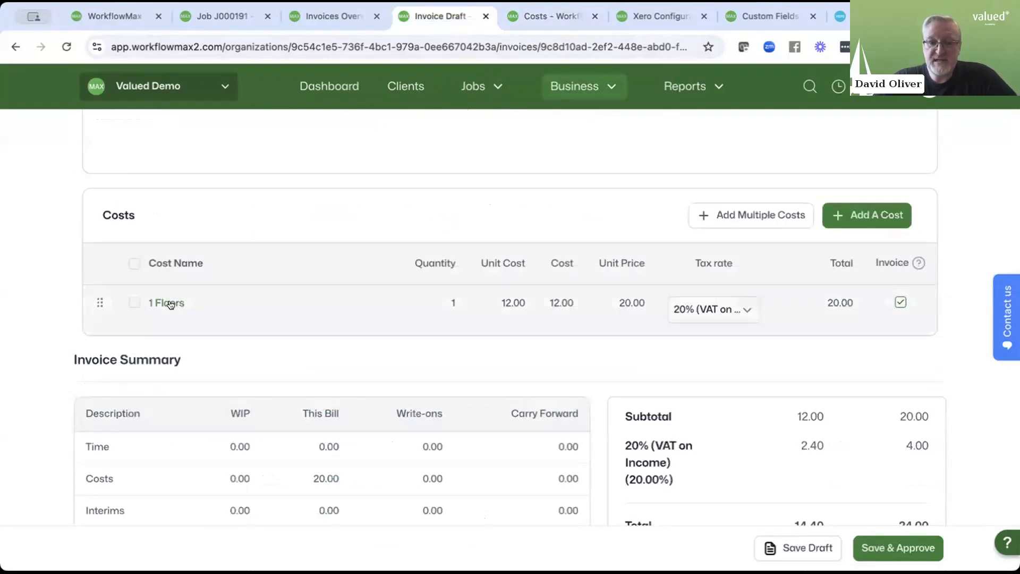
# Start adding a cost to the draft invoice and create it as a new item named New Cost
pyautogui.scroll(1, 244, 327)
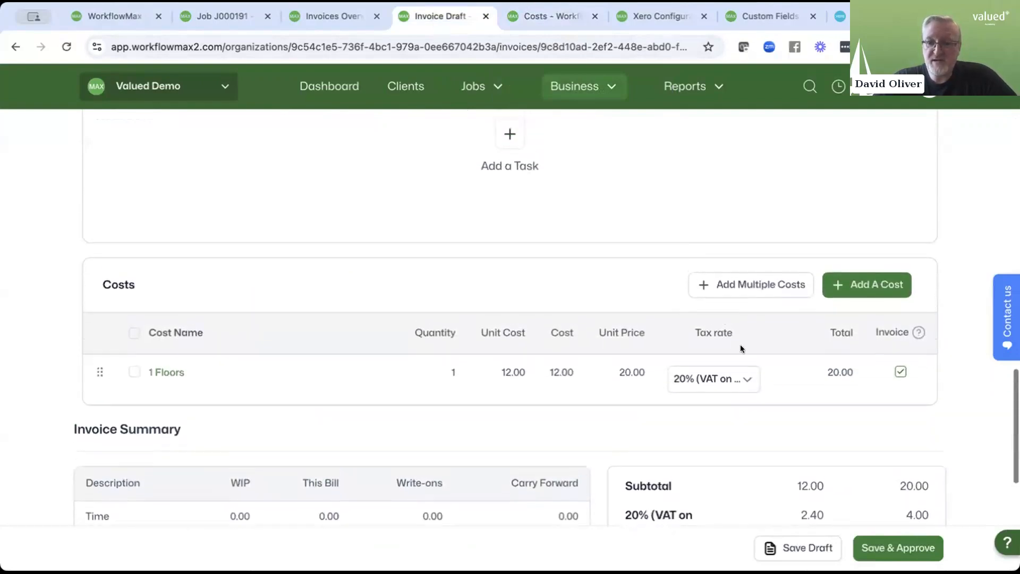
pyautogui.click(871, 294)
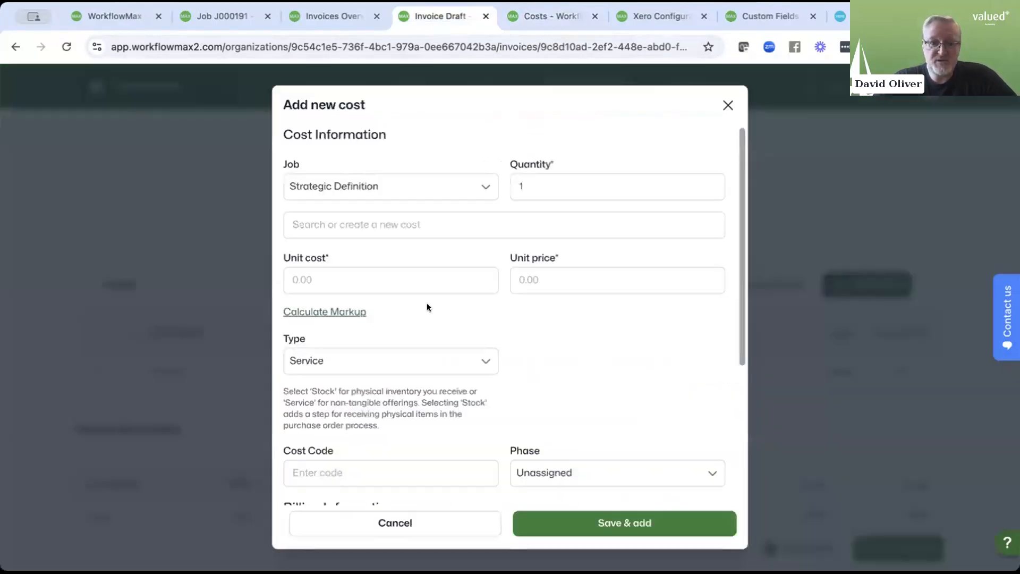
pyautogui.click(353, 226)
pyautogui.write('New ')
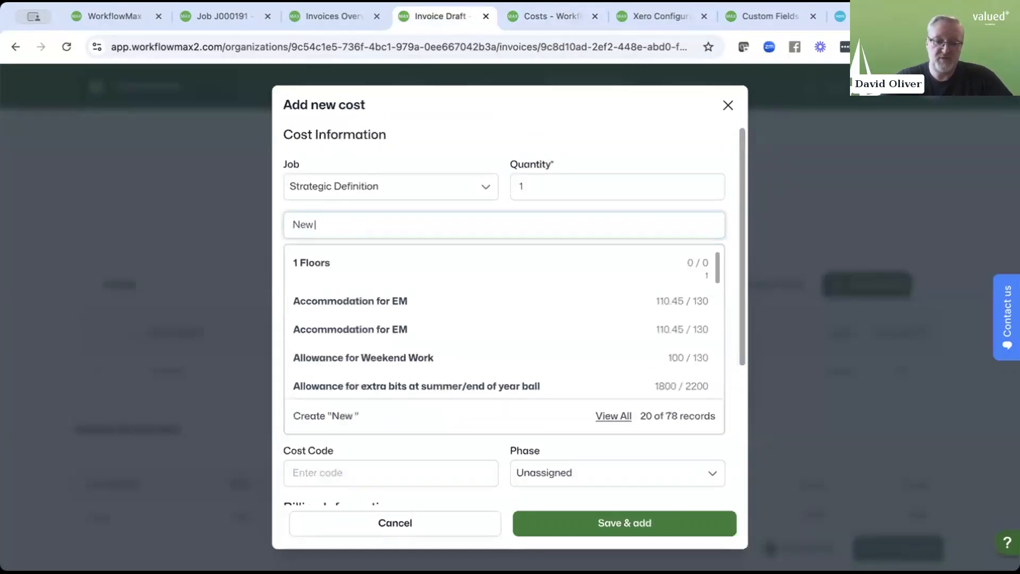
pyautogui.write('Cost')
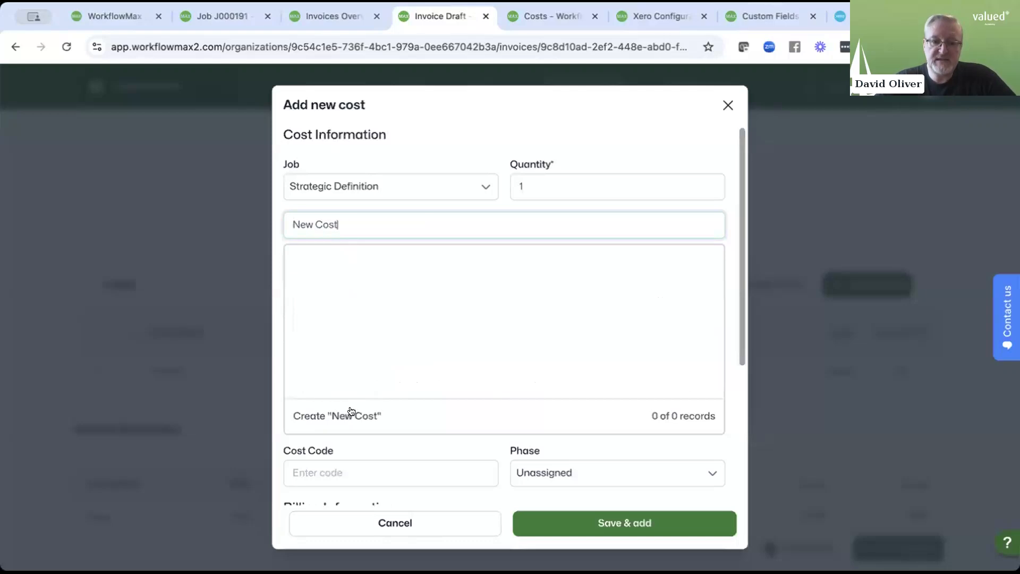
pyautogui.click(351, 415)
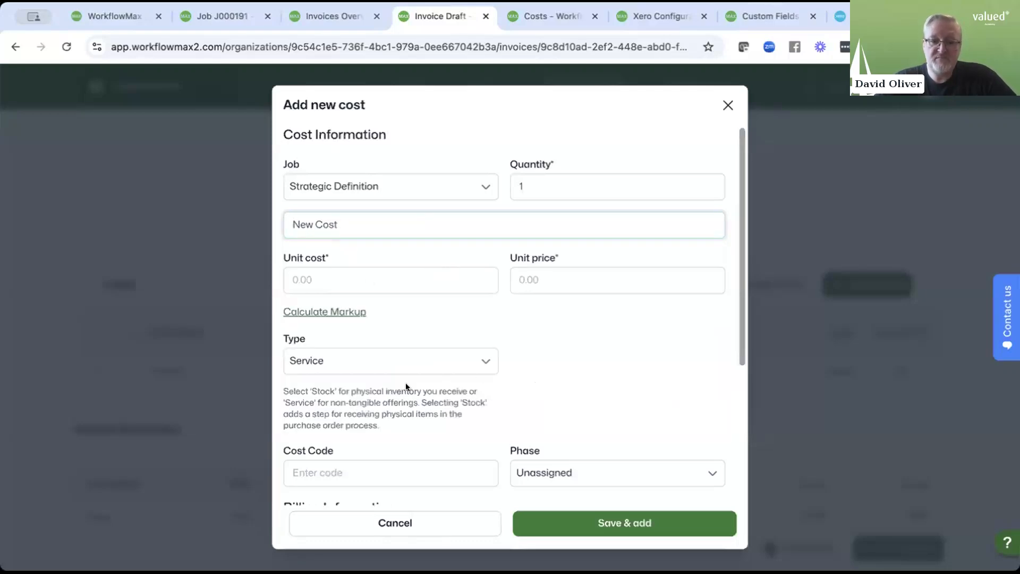
# Set New Cost's unit cost to 100 and its unit price to 130
pyautogui.scroll(-2, 406, 385)
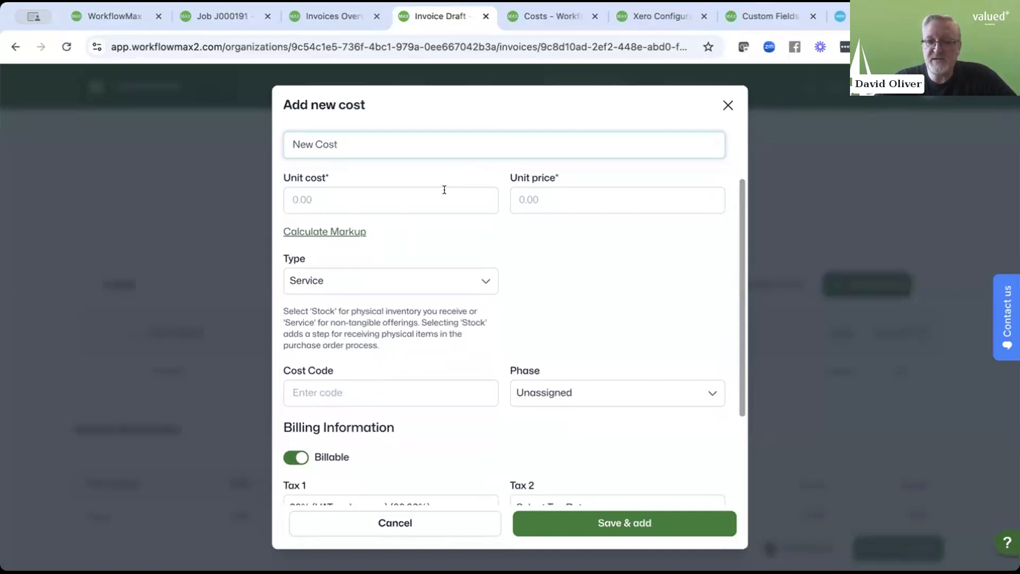
pyautogui.click(357, 194)
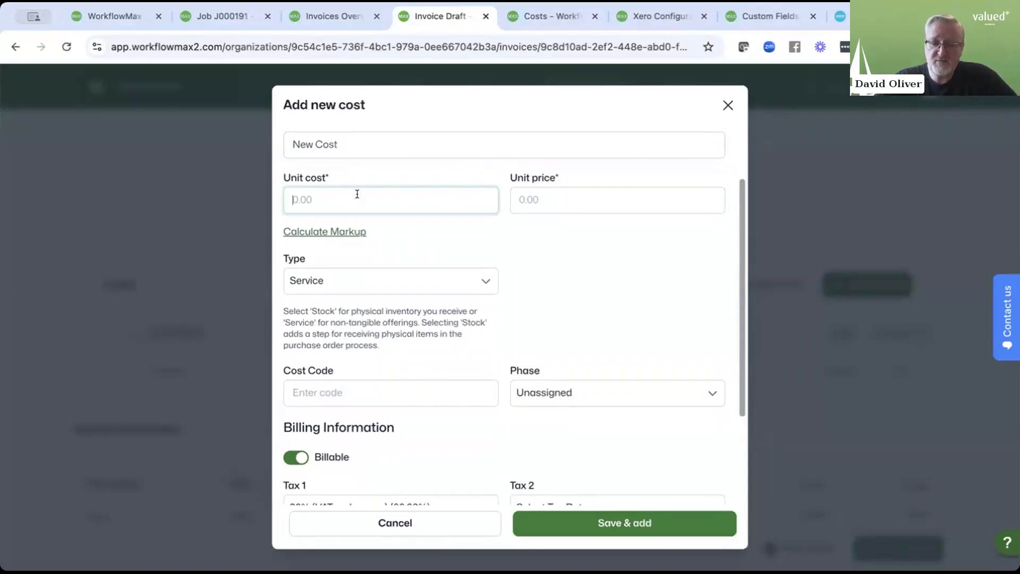
pyautogui.write('100')
pyautogui.press('Tab')
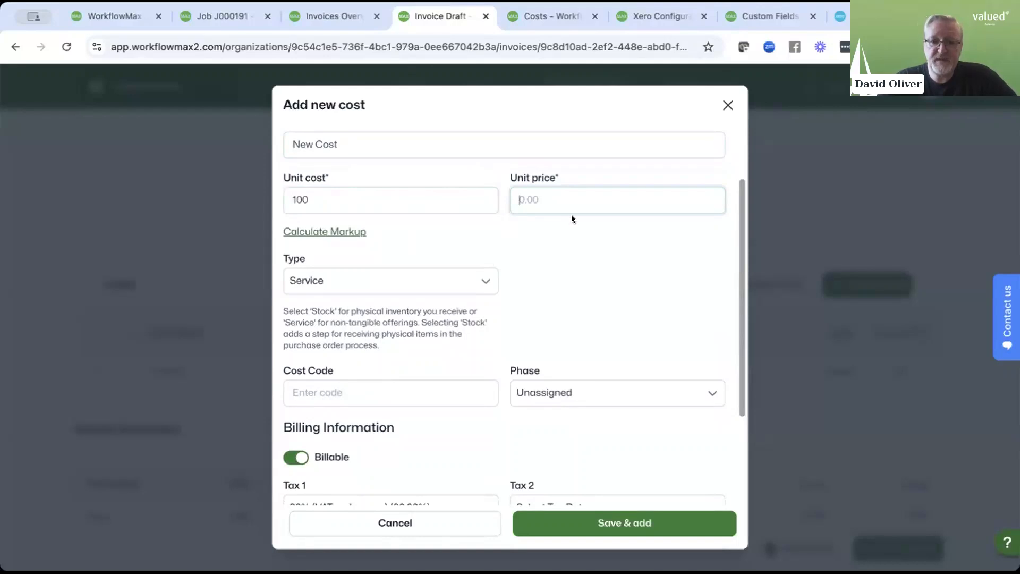
pyautogui.write('130')
pyautogui.scroll(-1, 572, 342)
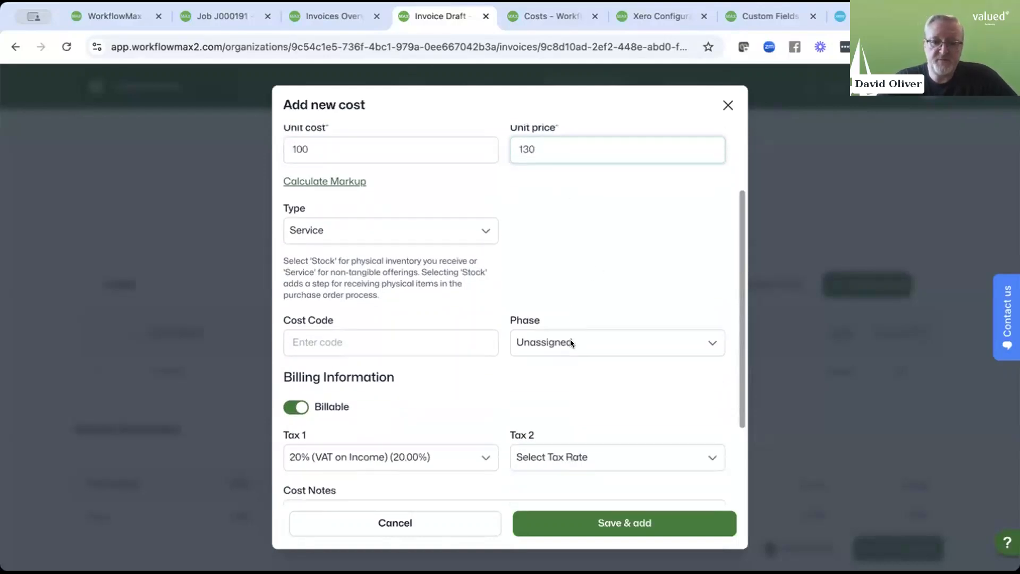
# Set New Cost's Tax 1 rate to 5% (VAT on Income) and add the cost to the draft invoice
pyautogui.scroll(-2, 571, 342)
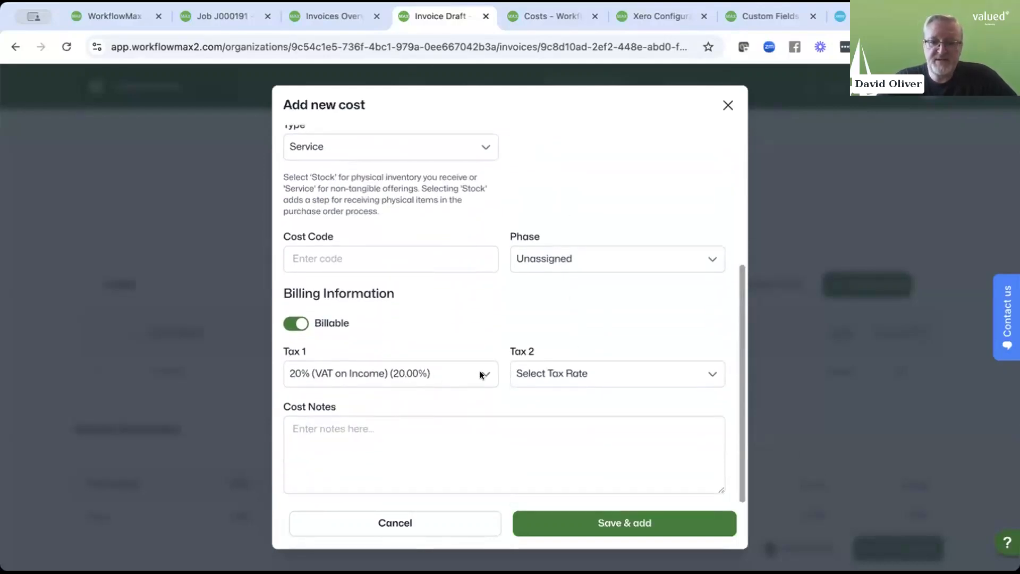
pyautogui.click(481, 375)
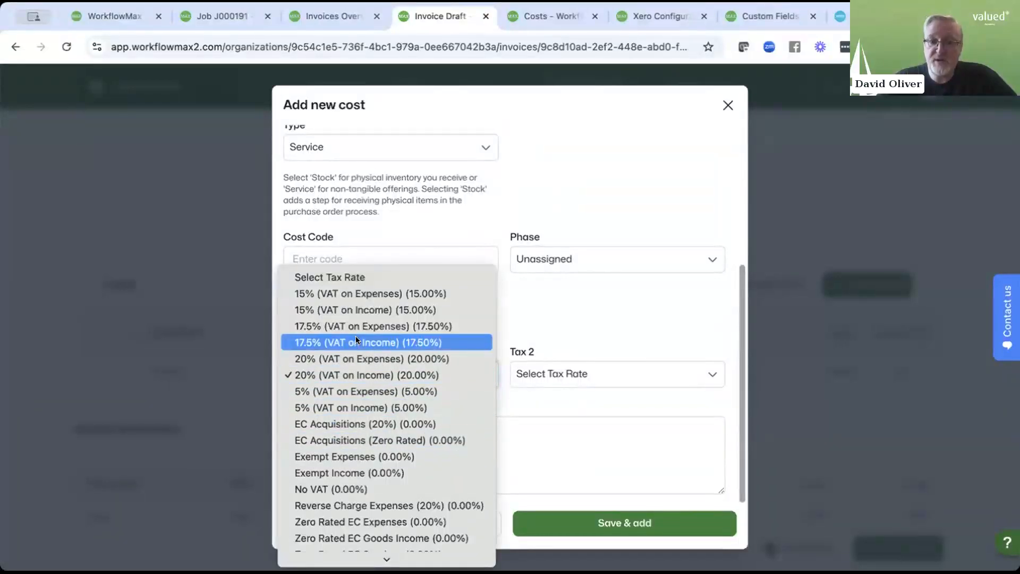
pyautogui.click(355, 402)
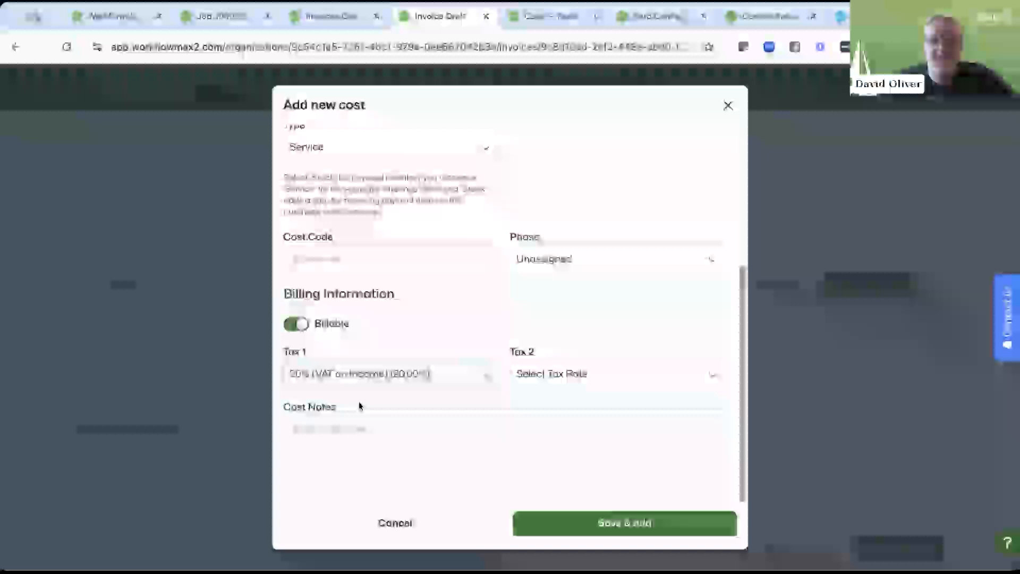
pyautogui.click(624, 536)
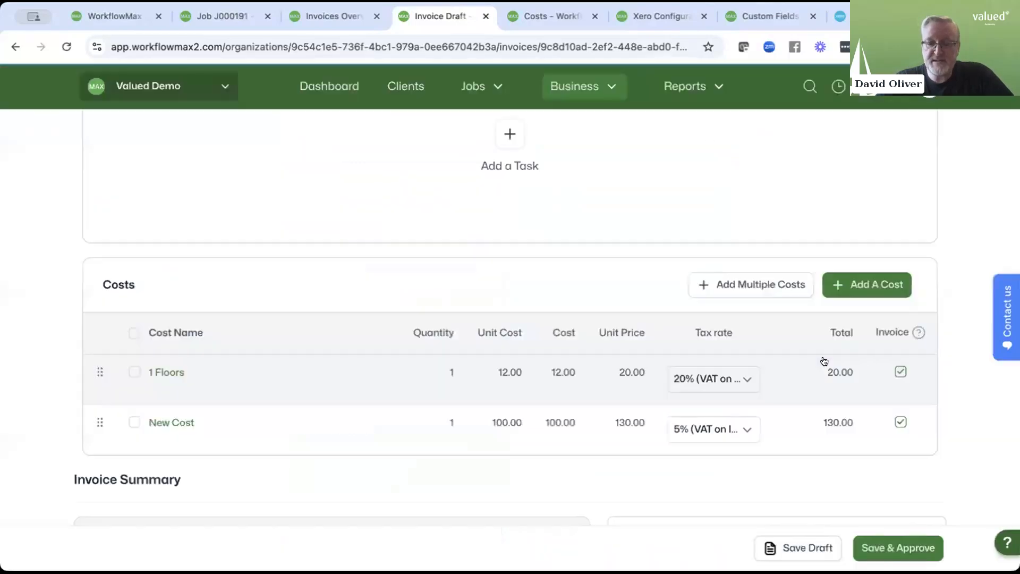
# Review the draft's invoice summary, including its tax lines, and save and approve the invoice
pyautogui.scroll(-8, 576, 375)
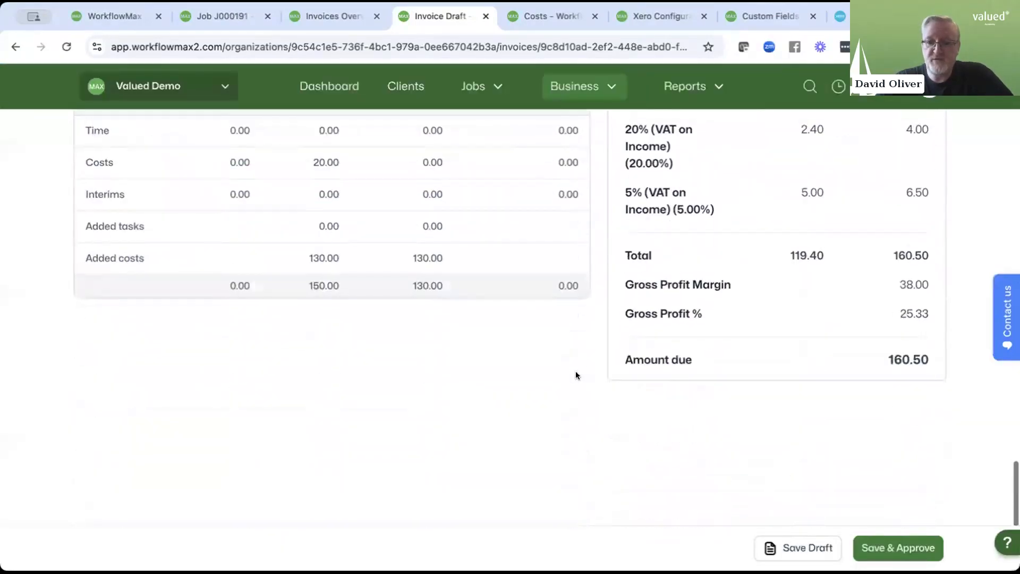
pyautogui.click(874, 545)
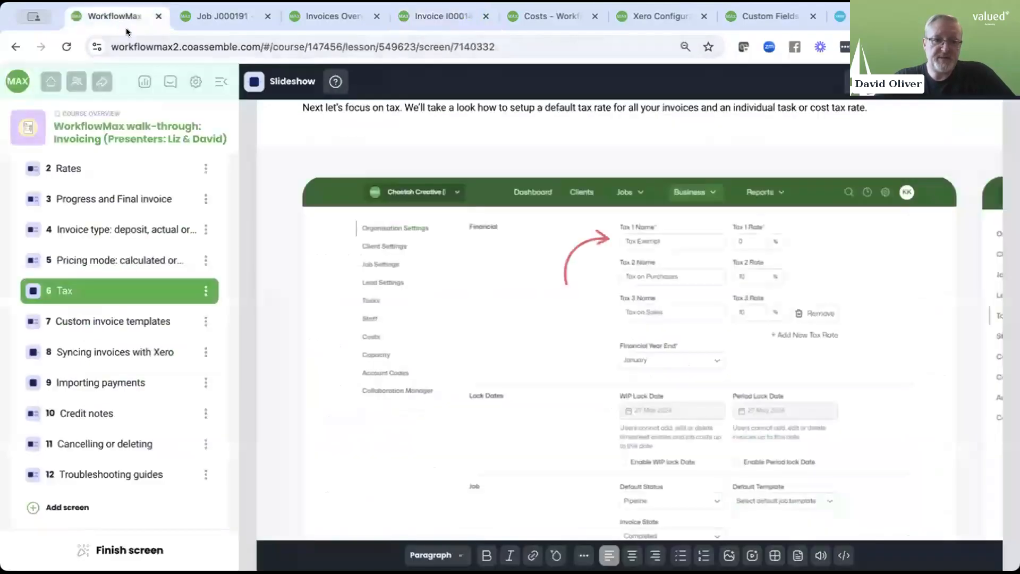
# Go to the Custom Print Templates in the Features settings and review the list of templates
pyautogui.click(117, 21)
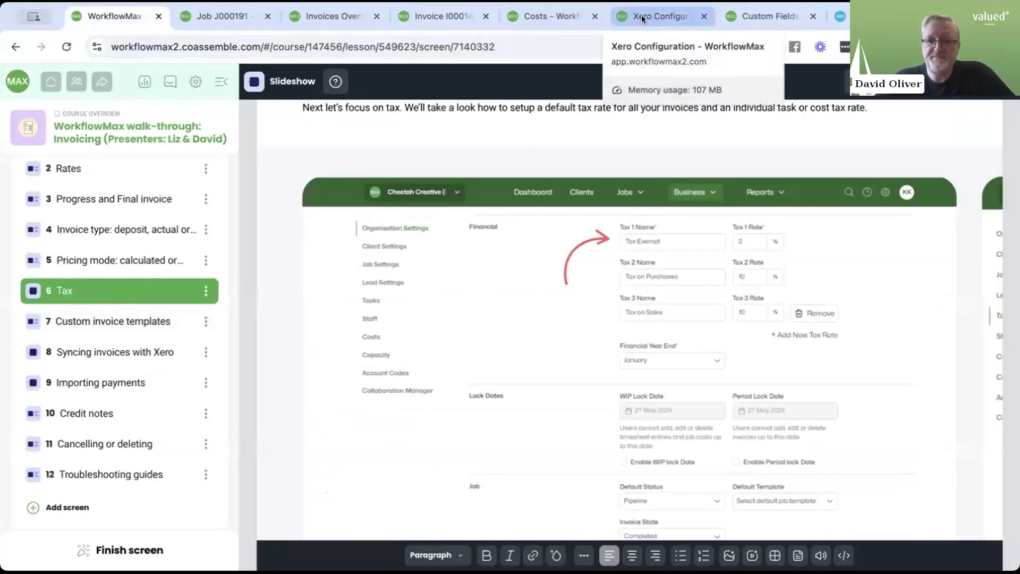
pyautogui.click(659, 16)
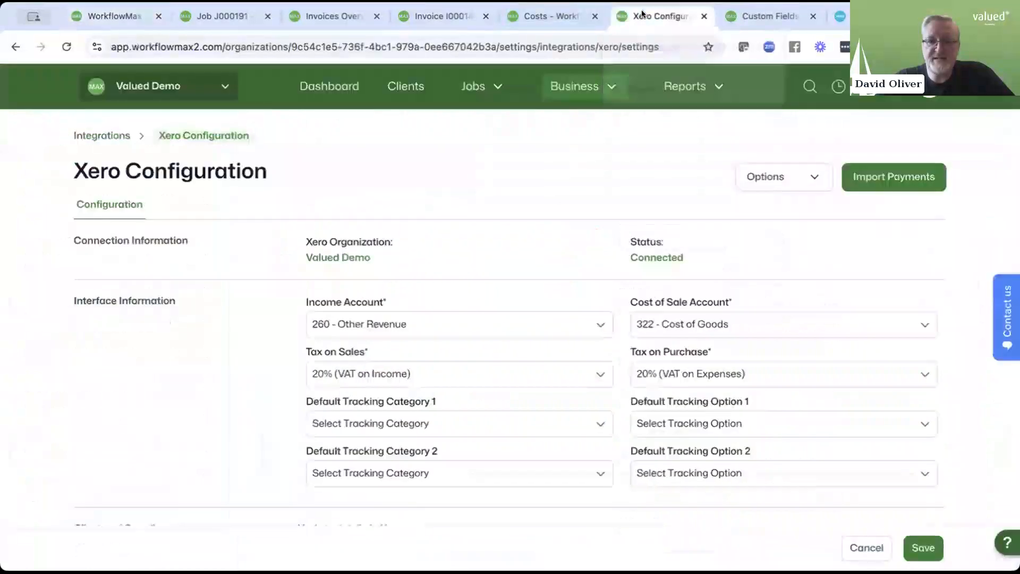
pyautogui.click(768, 16)
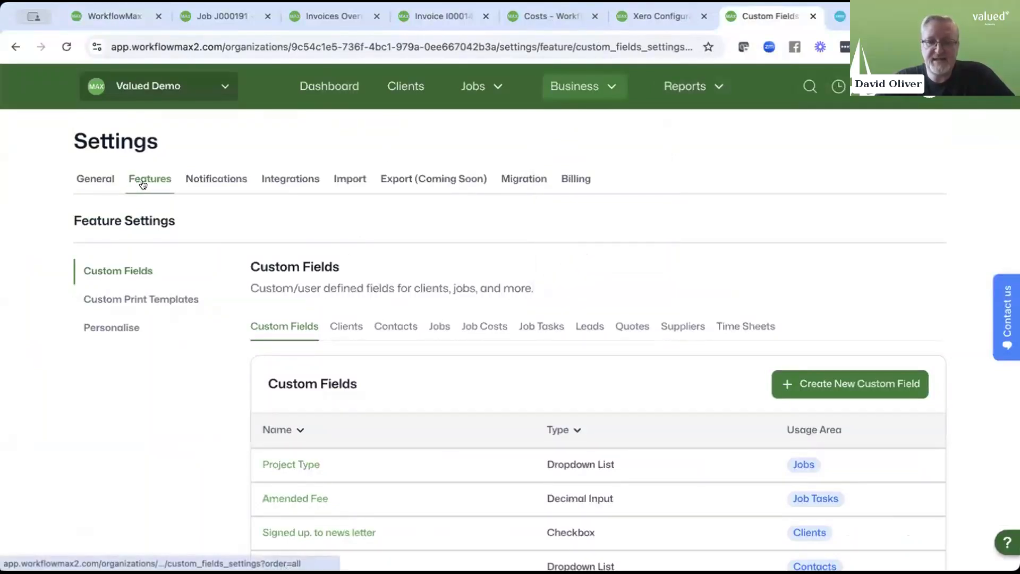
pyautogui.click(146, 297)
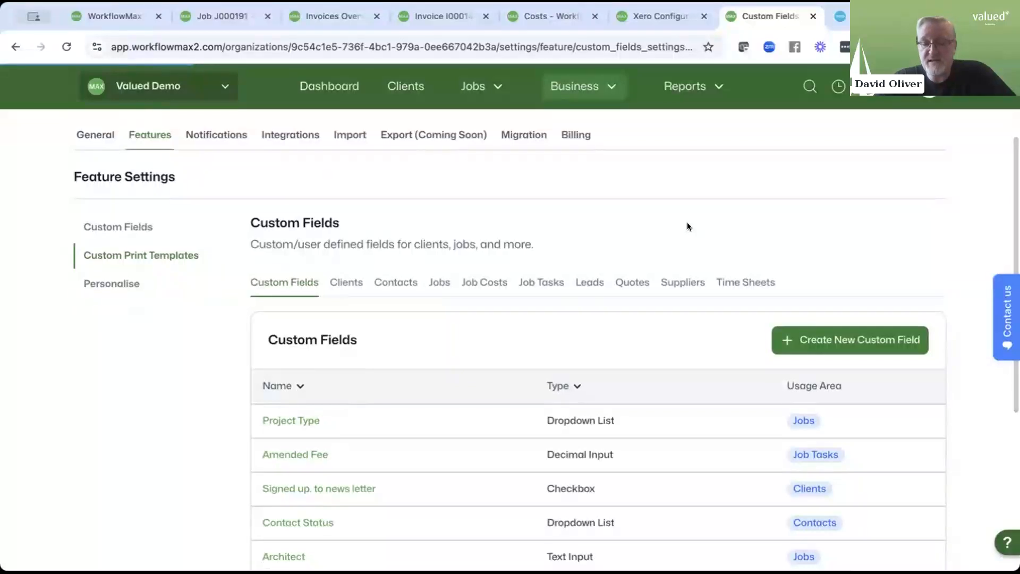
pyautogui.scroll(-2, 687, 227)
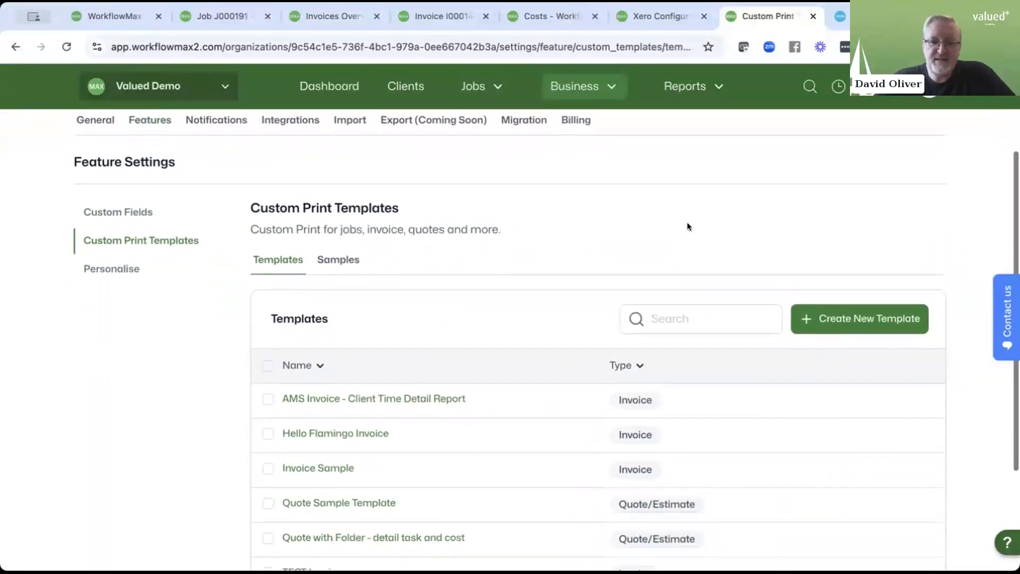
pyautogui.scroll(-1, 584, 242)
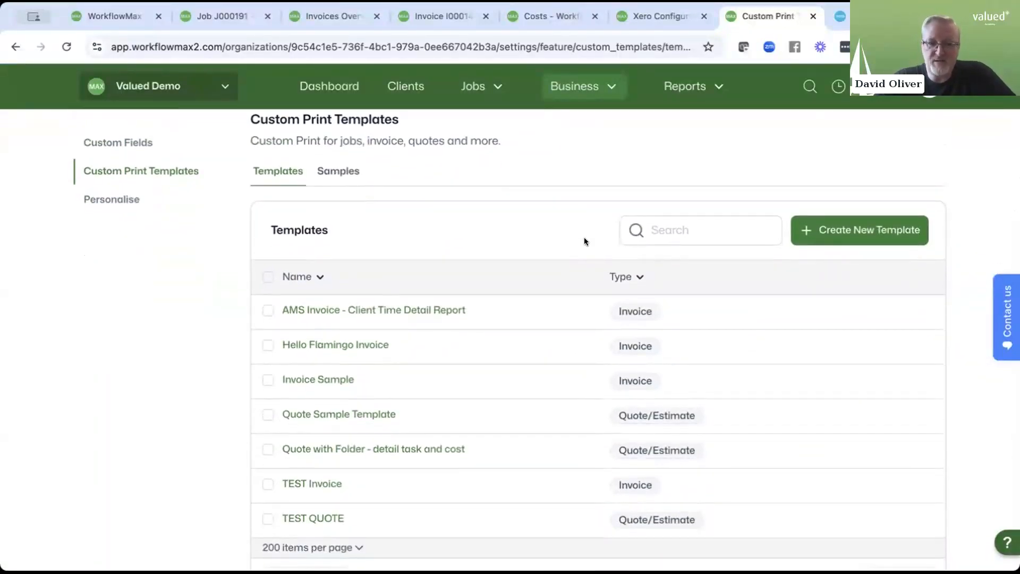
# Browse the sample invoice and invoice statement print templates
pyautogui.click(345, 174)
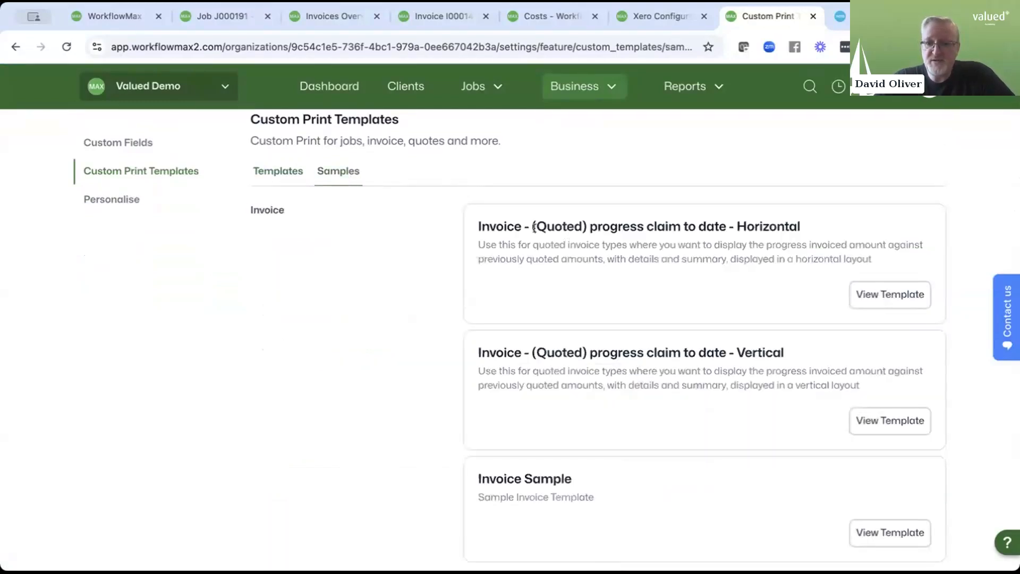
pyautogui.scroll(-2, 560, 385)
pyautogui.scroll(-1, 559, 385)
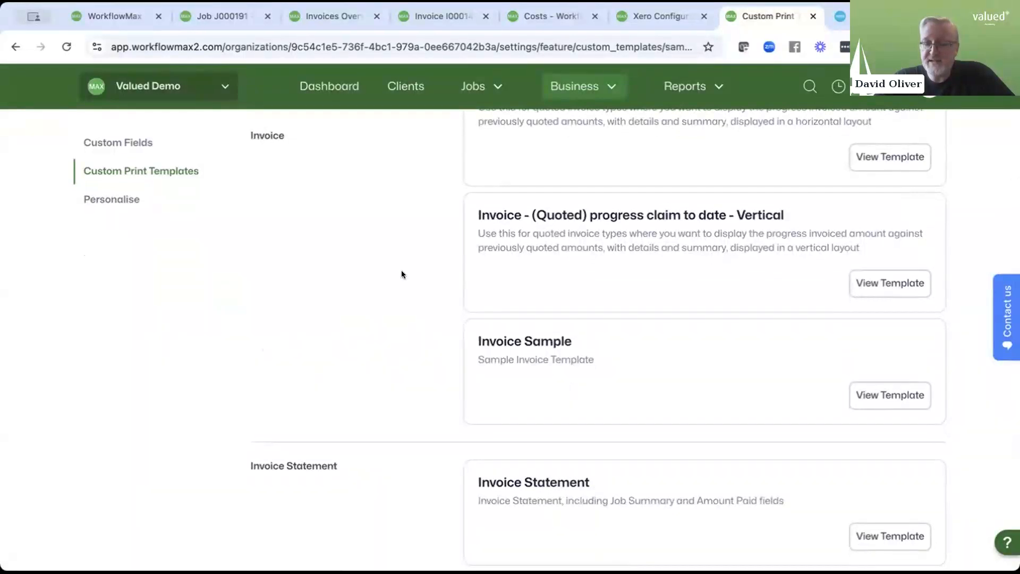
pyautogui.scroll(4, 380, 244)
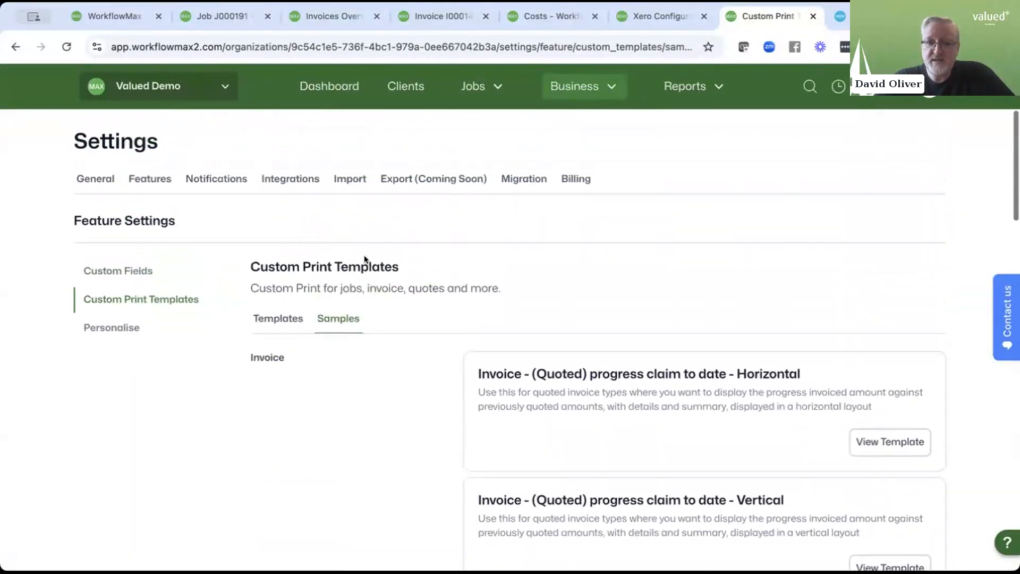
# Return to the organisation's own print templates and open the Invoice Sample template
pyautogui.click(275, 322)
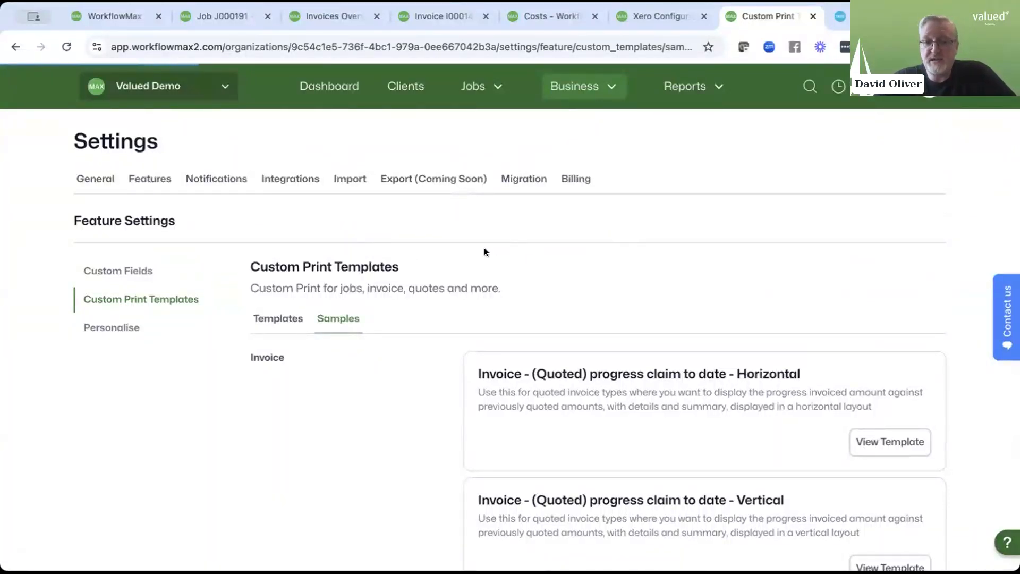
pyautogui.scroll(-2, 514, 353)
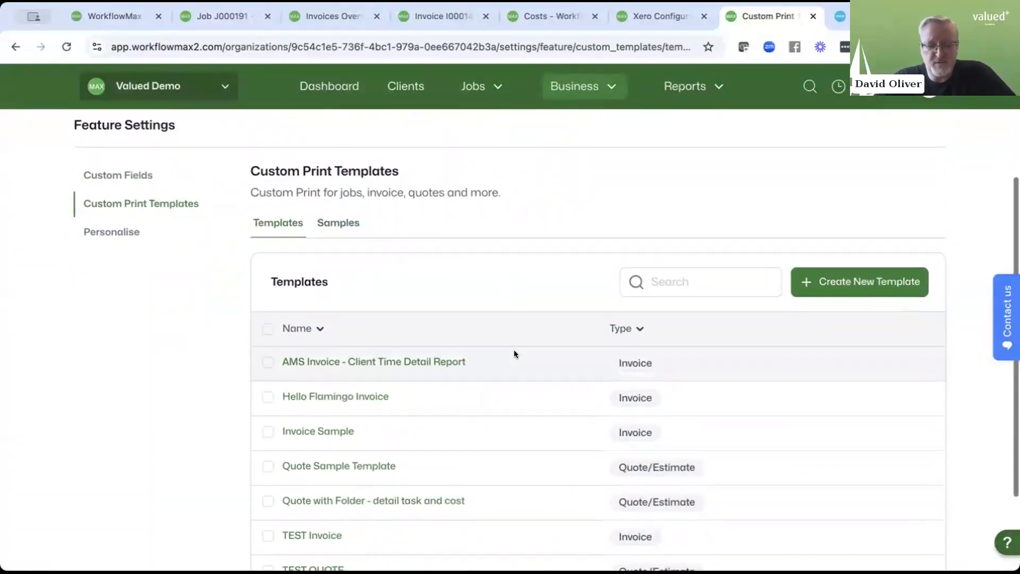
pyautogui.scroll(-1, 527, 374)
pyautogui.scroll(-1, 527, 375)
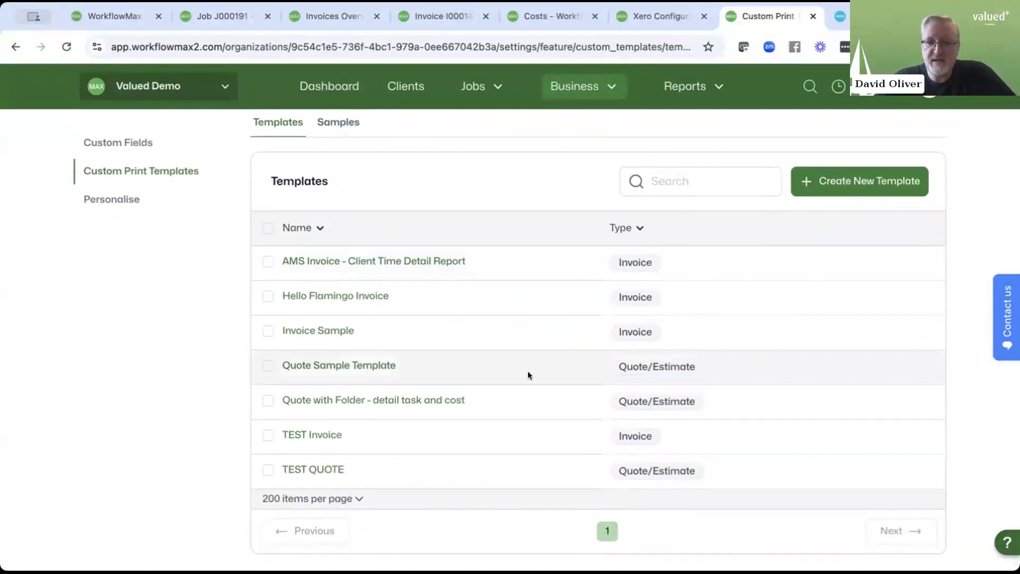
pyautogui.click(303, 331)
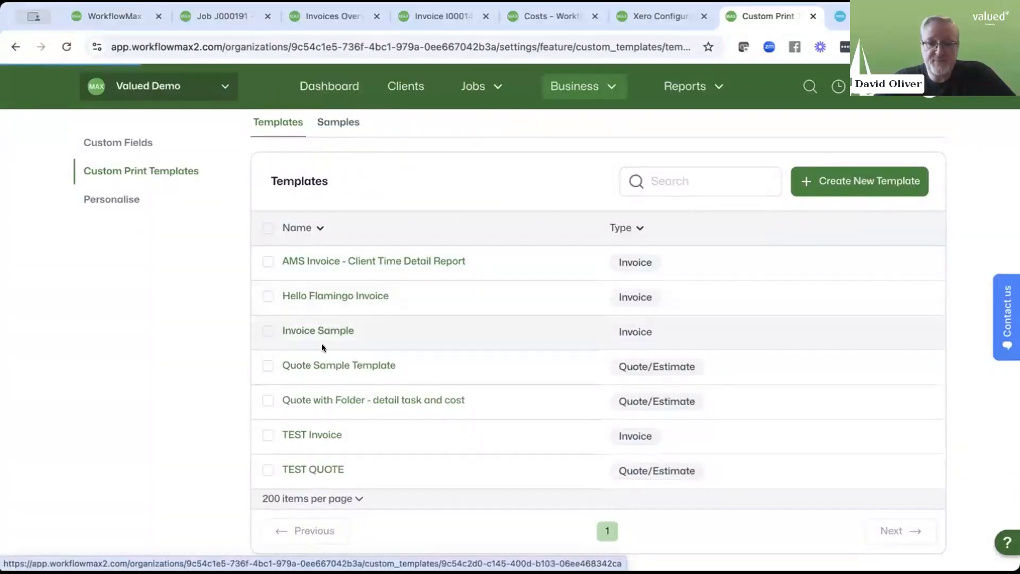
# Examine the Invoice Sample template's active setting, date format, heading row and grouping options, timesheet choices and DOCX file
pyautogui.scroll(-3, 562, 353)
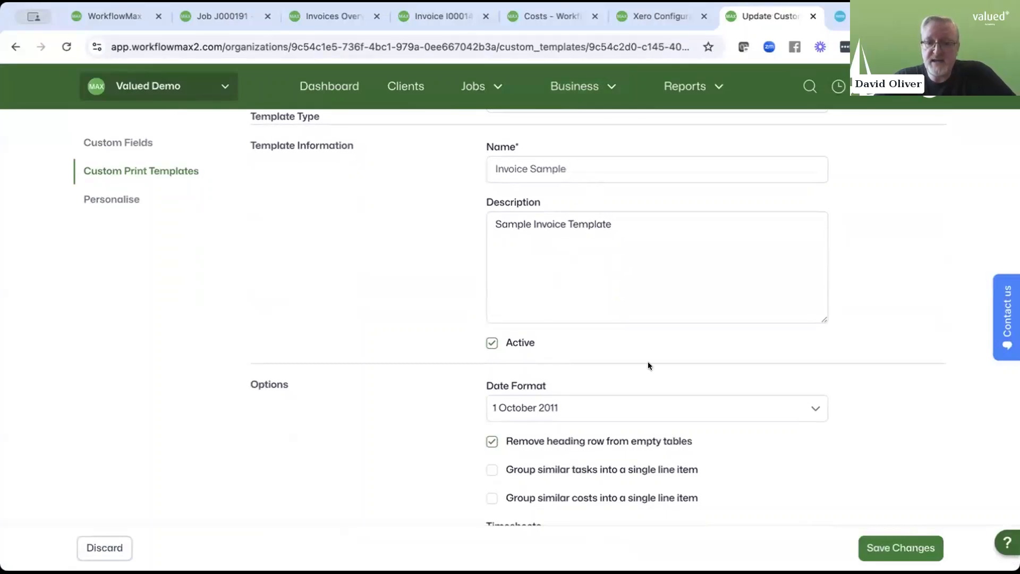
pyautogui.scroll(-2, 648, 366)
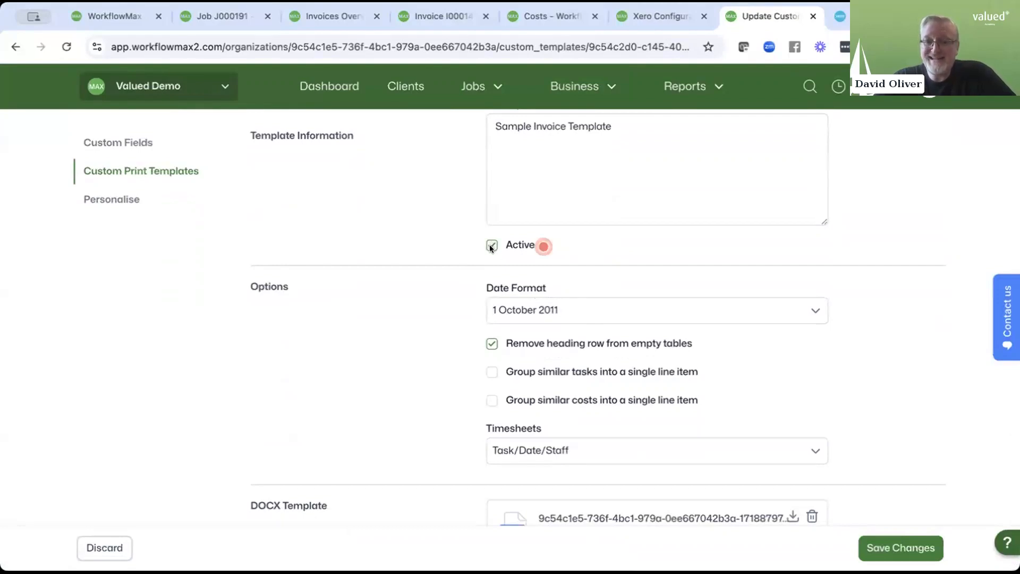
pyautogui.scroll(-1, 639, 271)
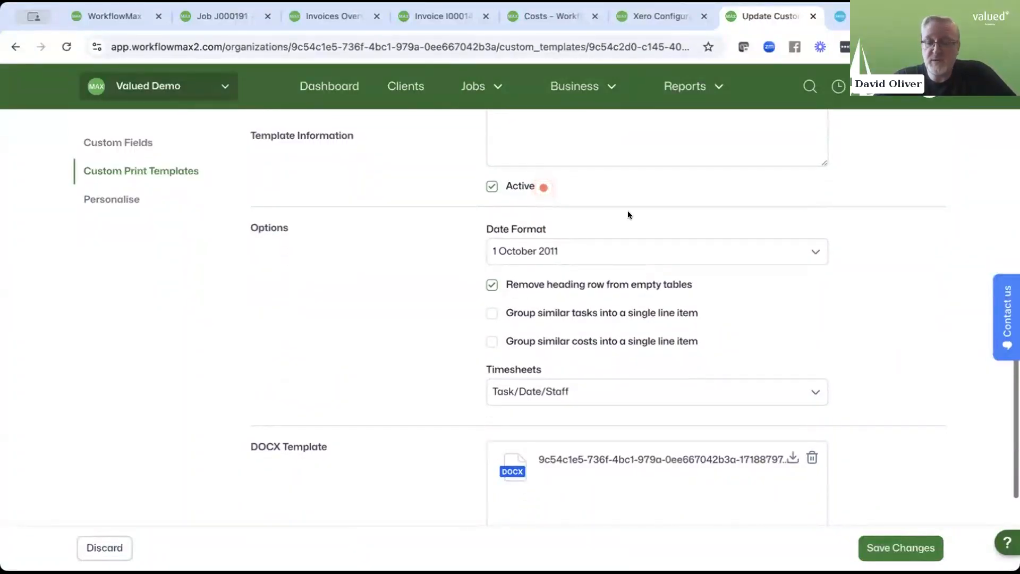
pyautogui.scroll(-1, 687, 296)
pyautogui.scroll(-1, 686, 292)
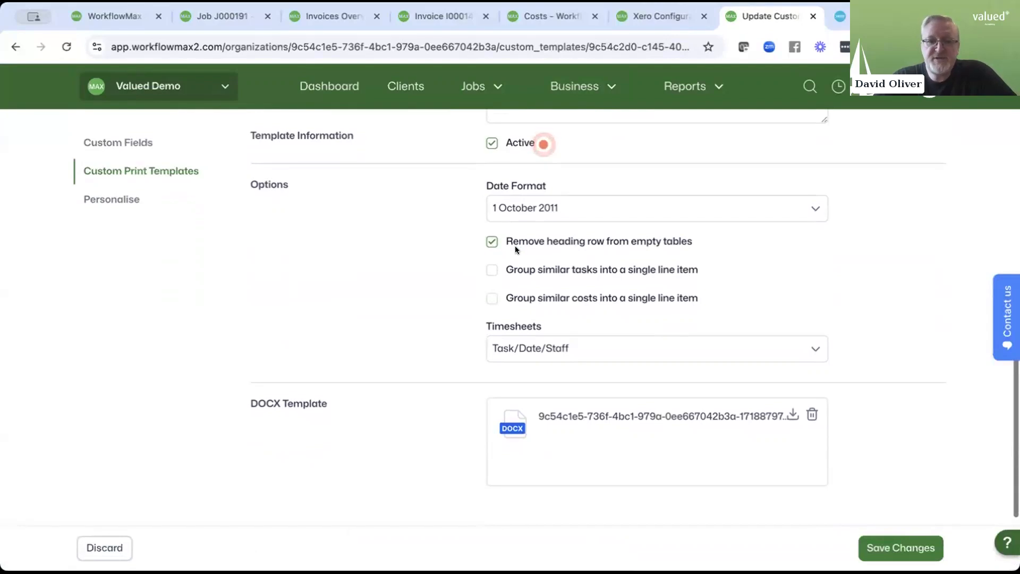
pyautogui.scroll(-1, 534, 282)
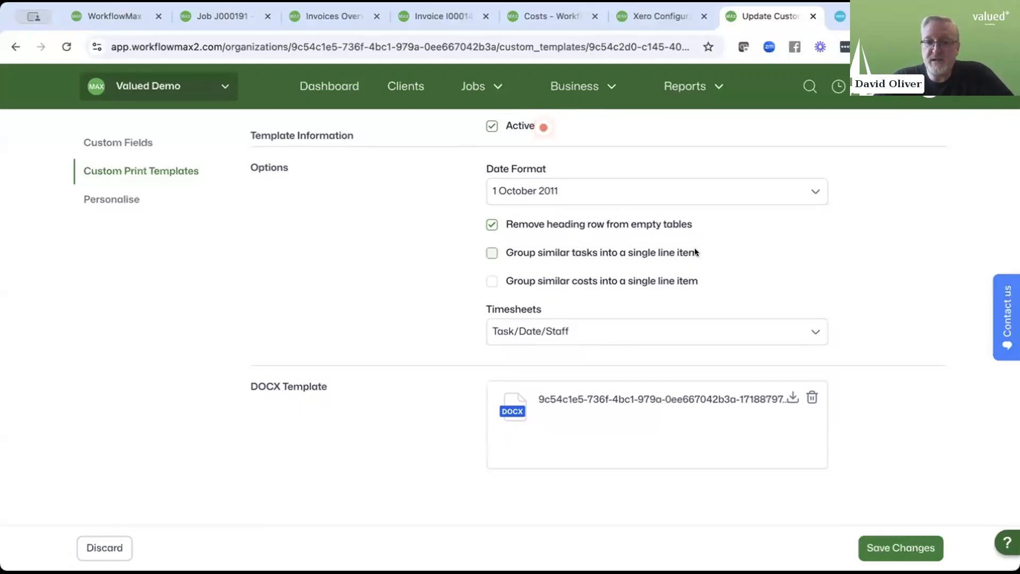
pyautogui.scroll(-1, 627, 287)
pyautogui.scroll(-1, 639, 294)
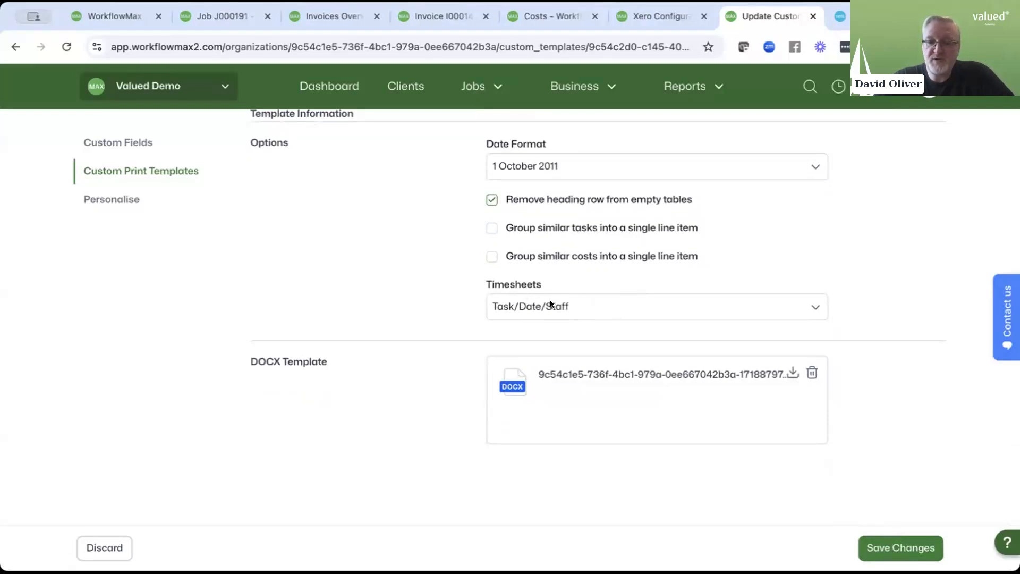
pyautogui.click(569, 311)
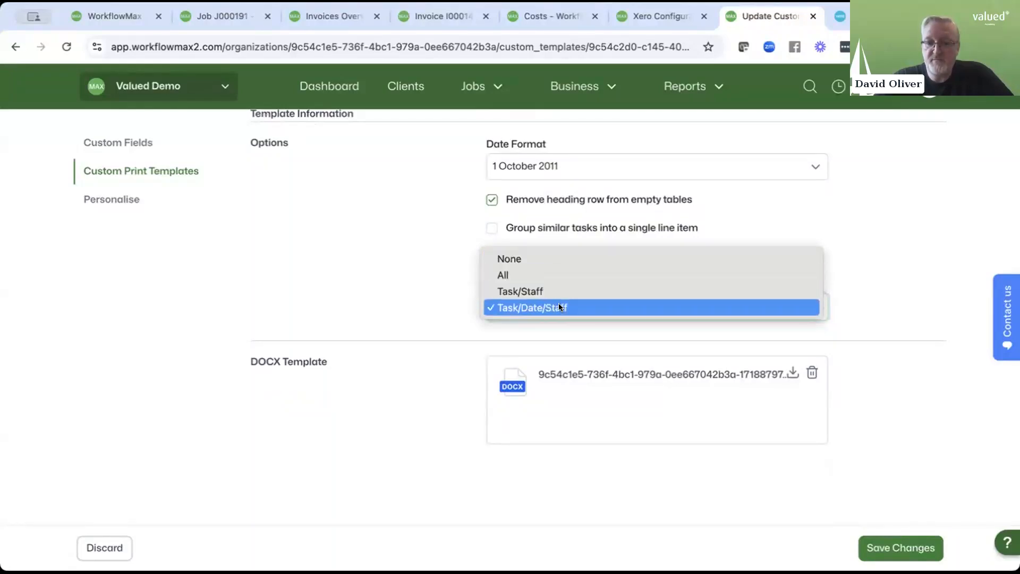
pyautogui.click(381, 297)
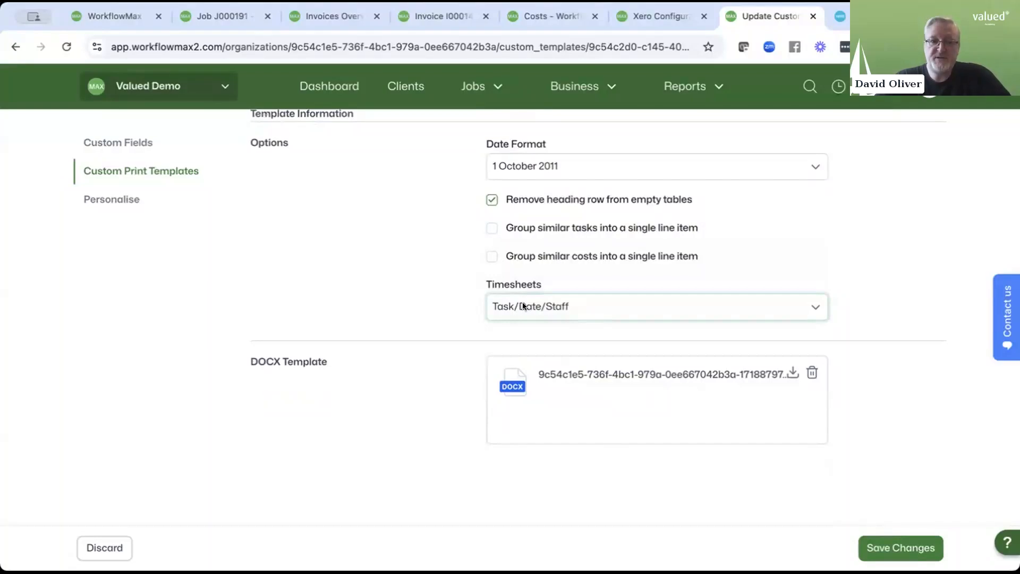
pyautogui.scroll(5, 467, 255)
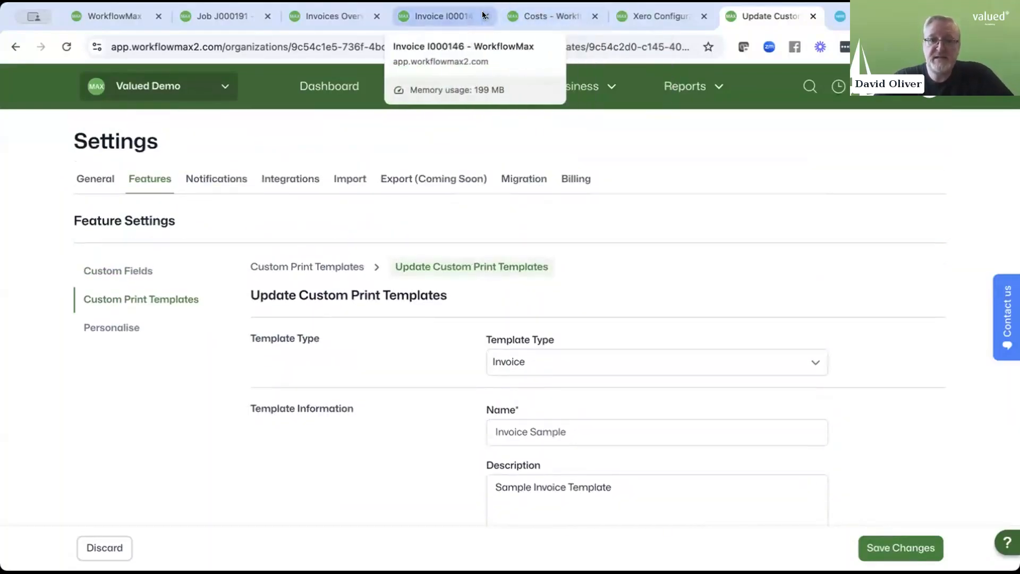
# Return to the approved progress invoice and open its PDF print preview
pyautogui.click(536, 16)
pyautogui.click(438, 16)
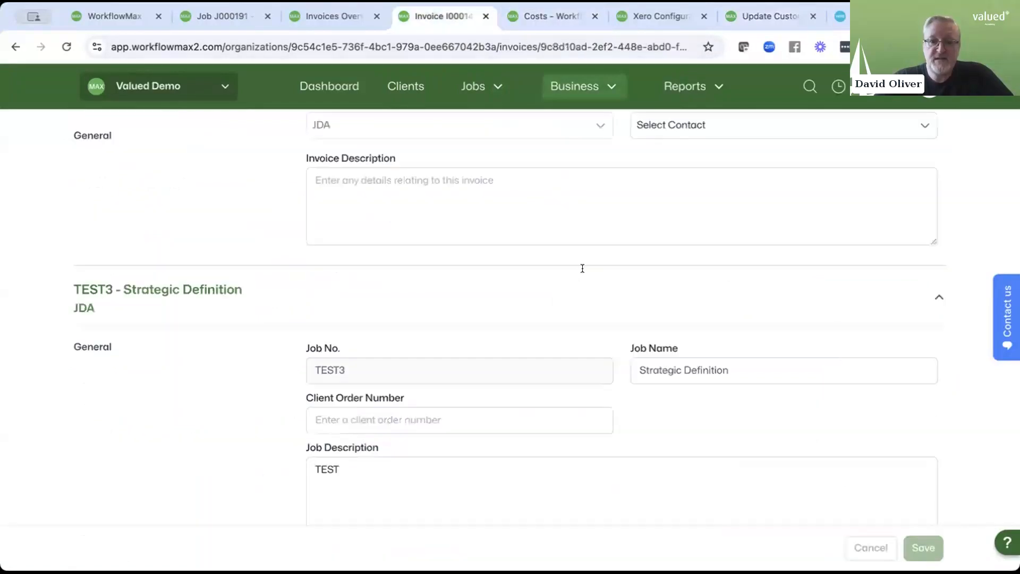
pyautogui.scroll(10, 583, 276)
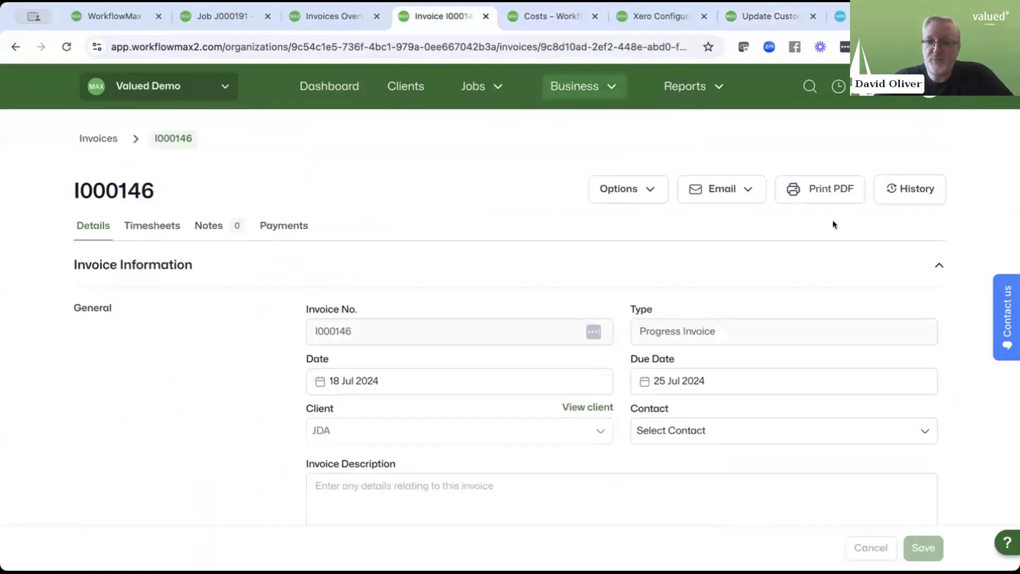
pyautogui.click(828, 190)
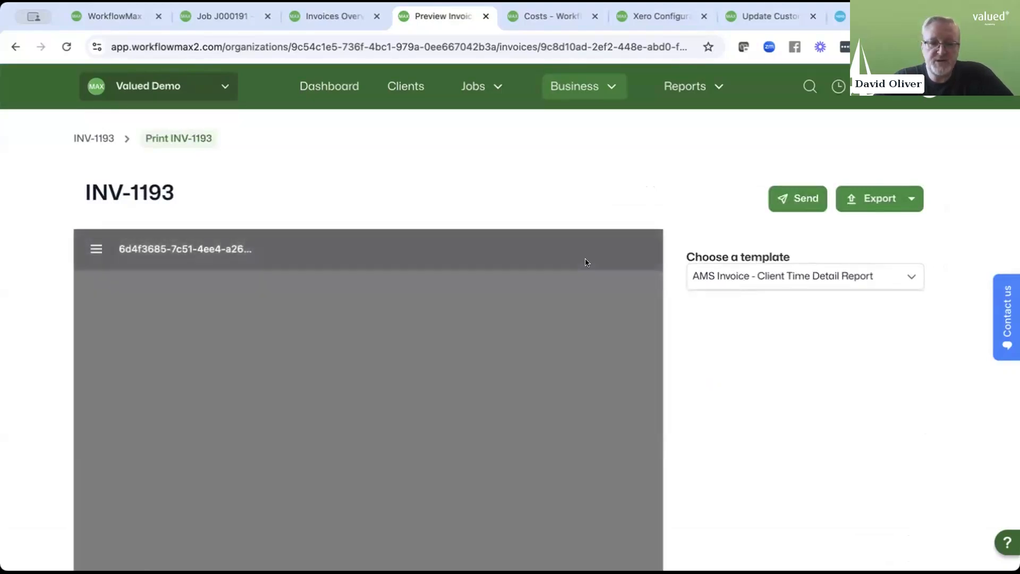
# Review the invoice's costs and totals in the print preview and switch its template to Default template
pyautogui.scroll(-2, 585, 373)
pyautogui.scroll(-2, 548, 411)
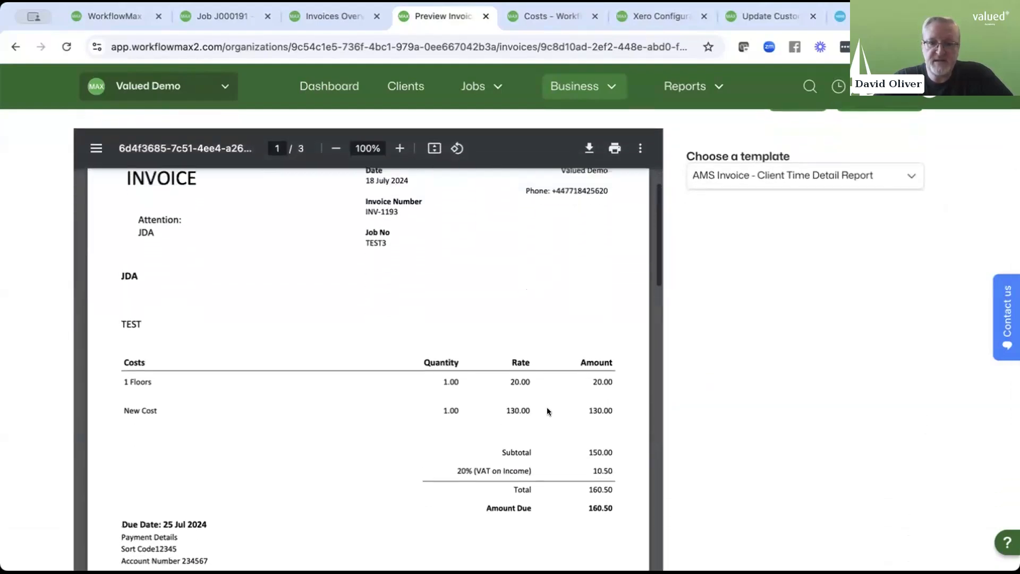
pyautogui.scroll(2, 547, 410)
pyautogui.scroll(2, 833, 332)
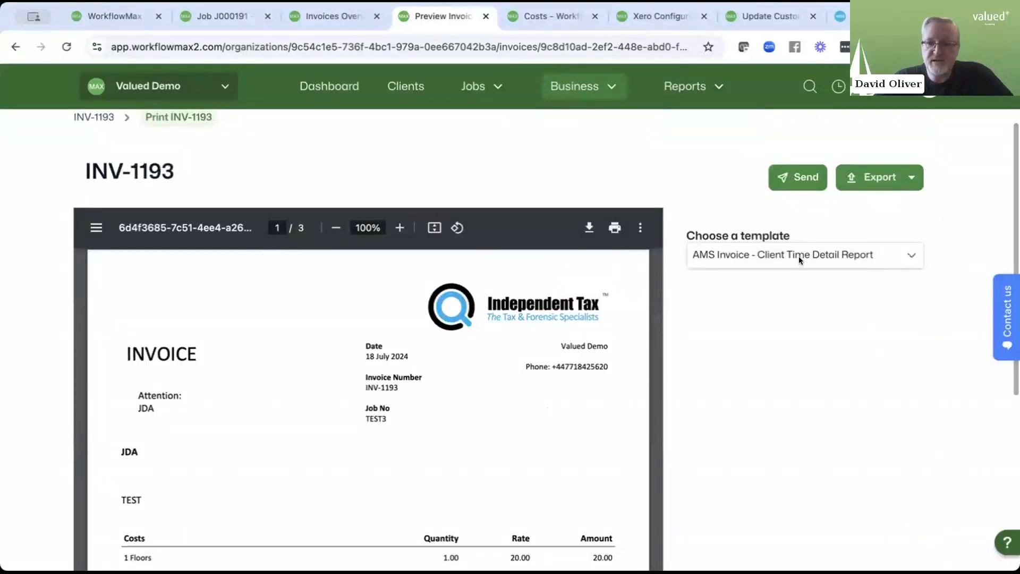
pyautogui.click(812, 254)
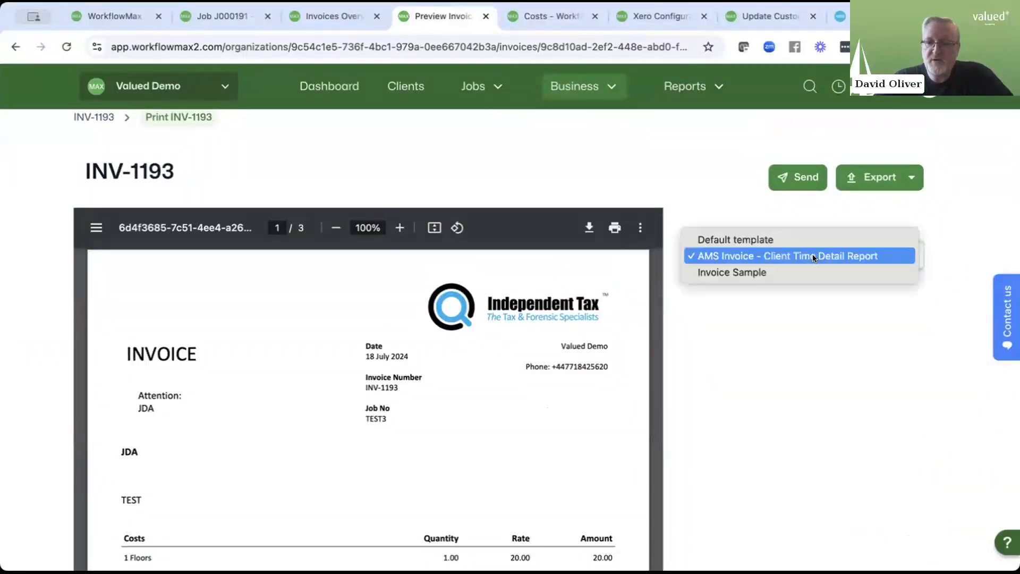
pyautogui.click(729, 238)
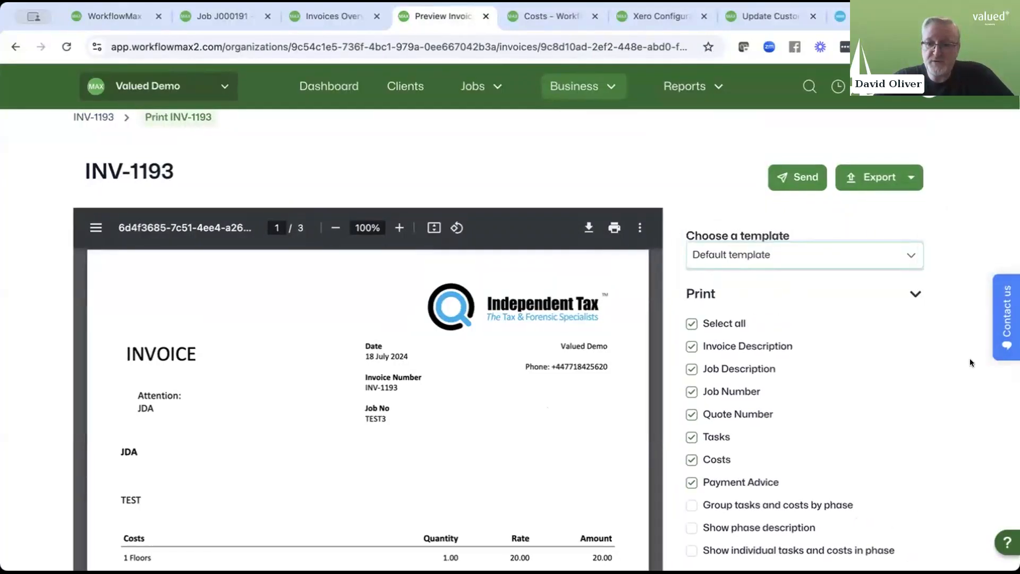
# Generate the invoice preview with the Default template and review its costs, VAT breakdown and payment advice
pyautogui.scroll(-2, 955, 380)
pyautogui.scroll(-2, 837, 400)
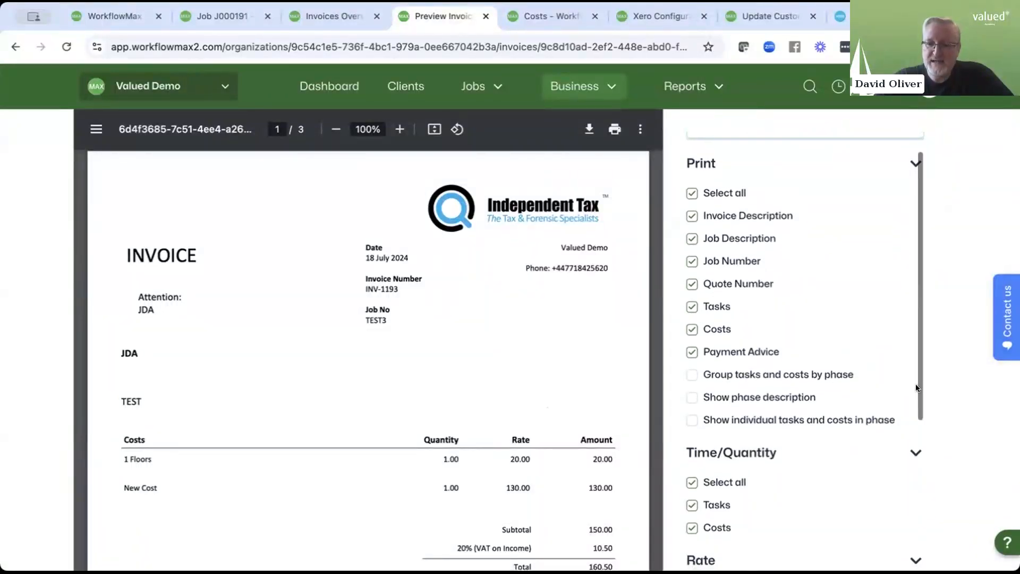
pyautogui.scroll(-1, 943, 385)
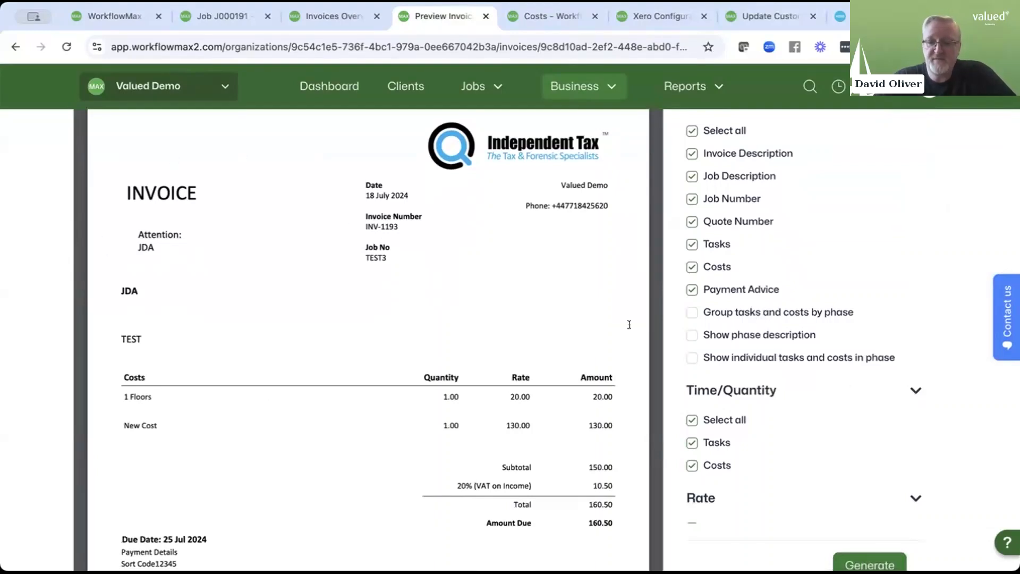
pyautogui.scroll(-1, 957, 423)
pyautogui.click(870, 494)
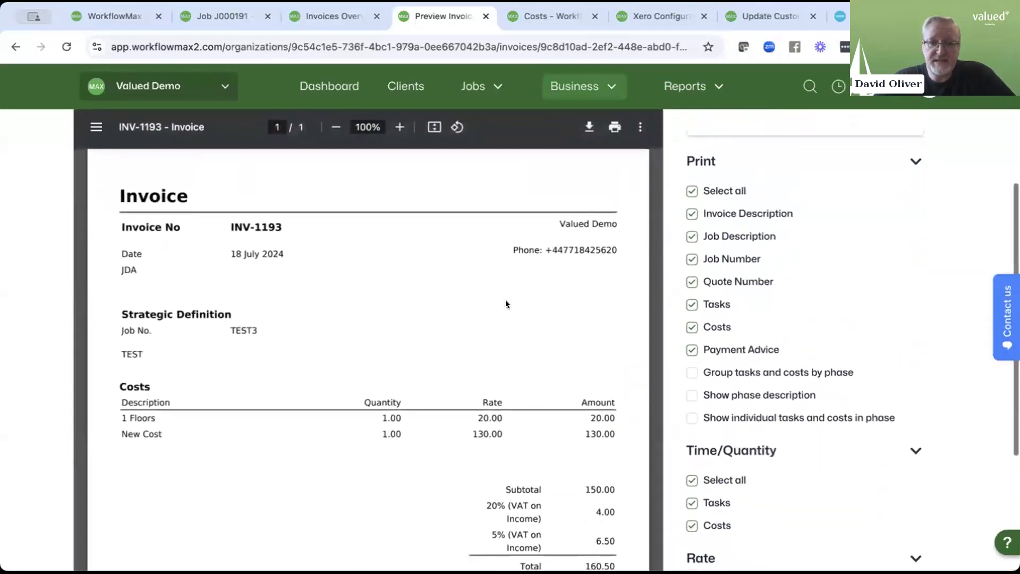
pyautogui.scroll(-2, 506, 300)
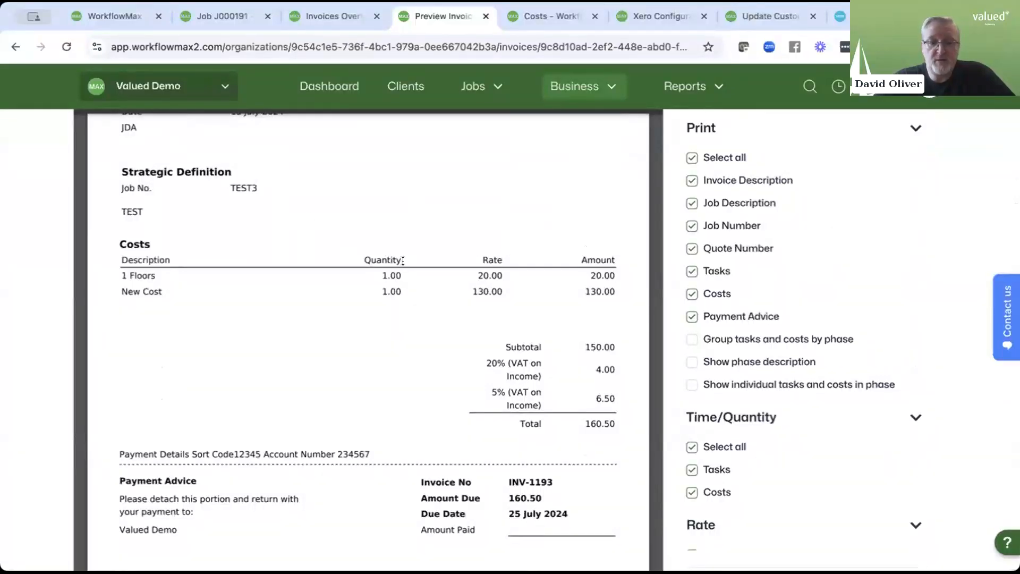
pyautogui.scroll(-1, 540, 392)
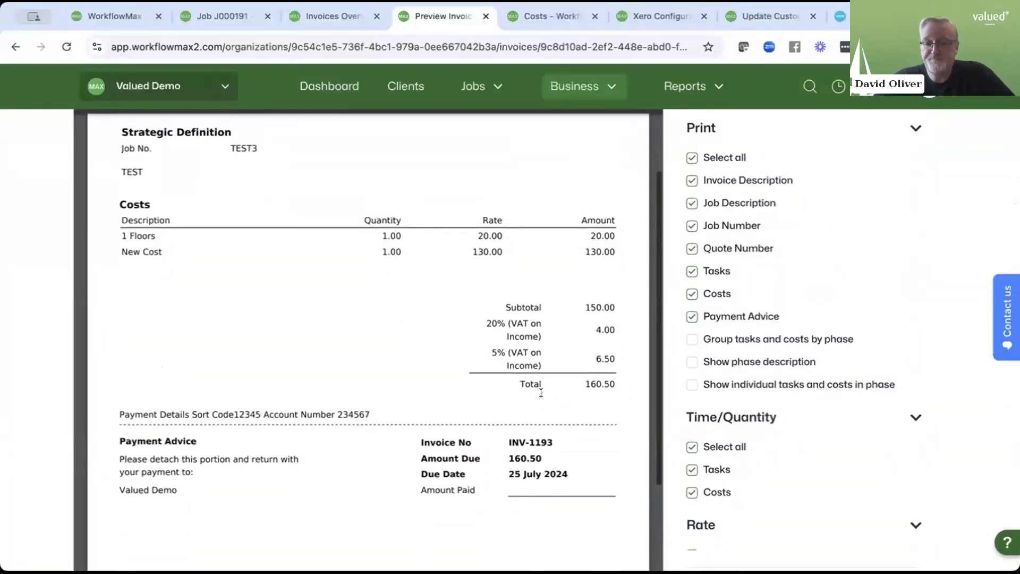
pyautogui.scroll(3, 541, 393)
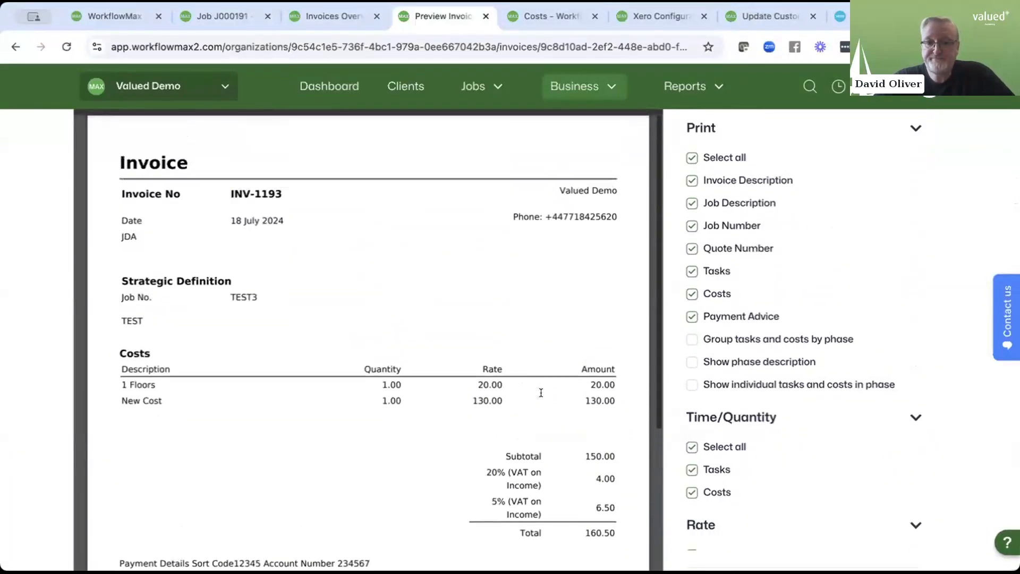
# Switch to the walk-through course, pass the Custom invoice templates screen and view the Syncing invoices with Xero screen
pyautogui.click(126, 15)
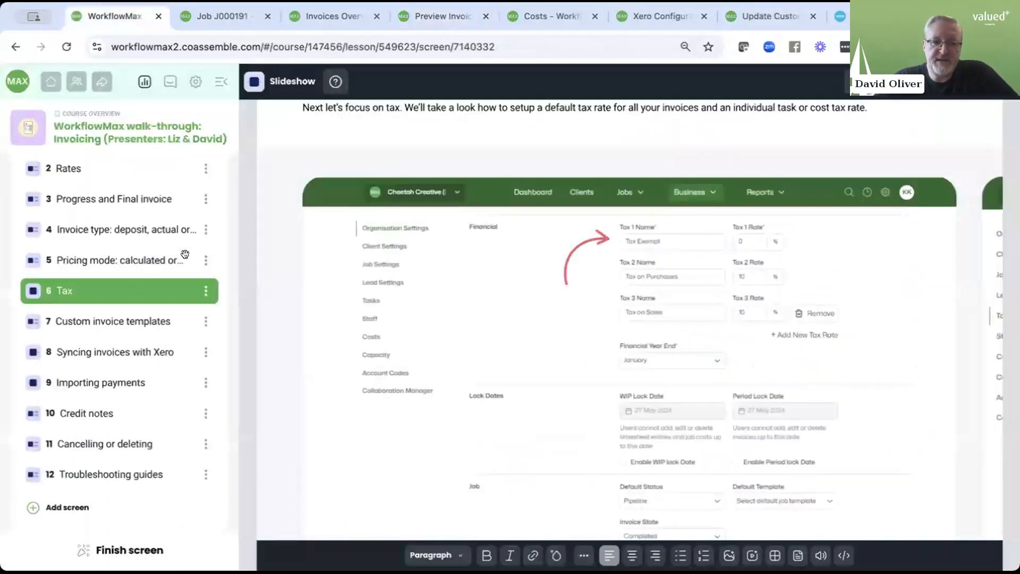
pyautogui.click(132, 322)
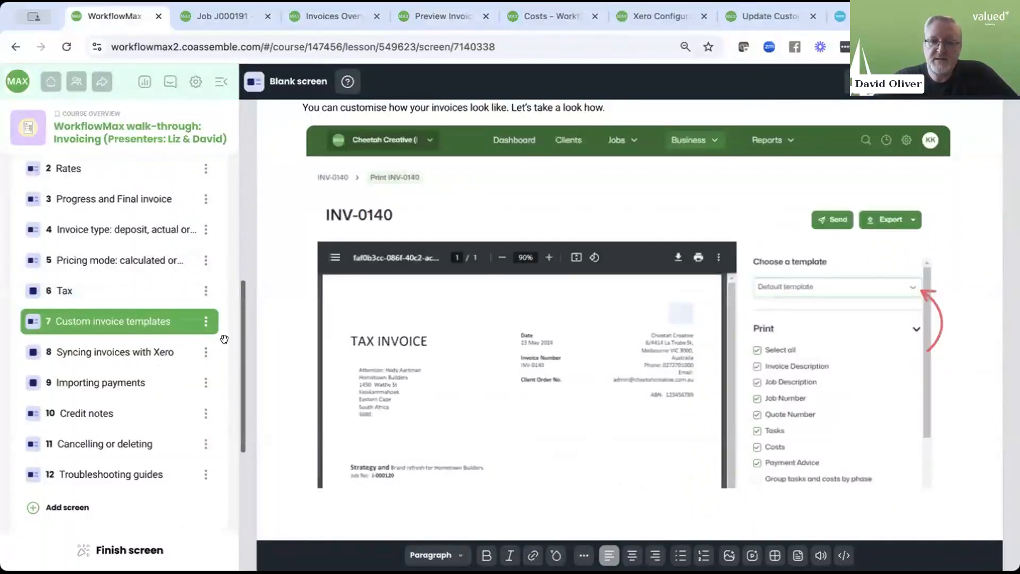
pyautogui.click(128, 354)
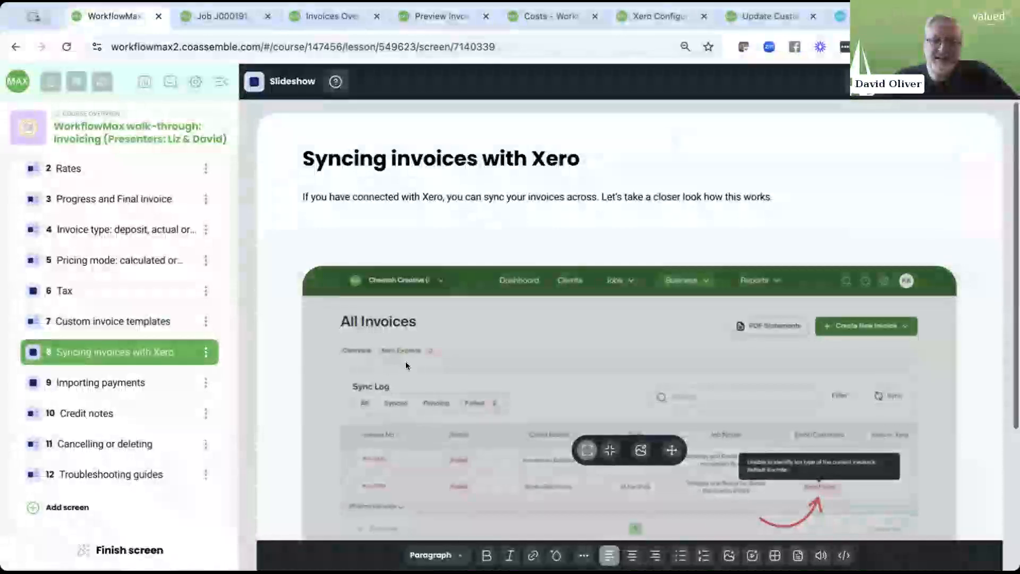
pyautogui.scroll(-2, 406, 363)
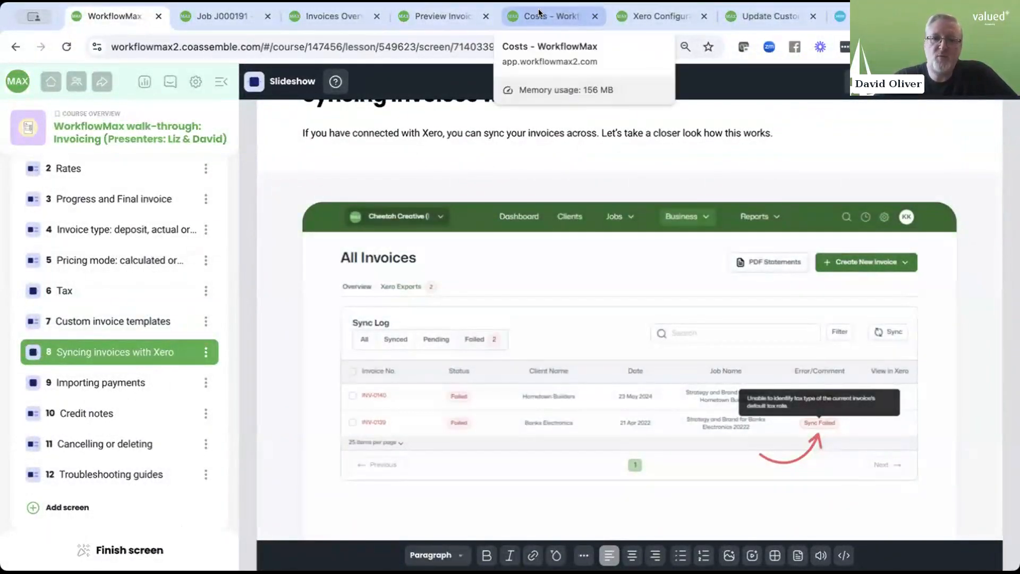
# Return to the WorkflowMax invoices overview, then switch to Xero and open the draft sales invoices from its dashboard
pyautogui.click(433, 12)
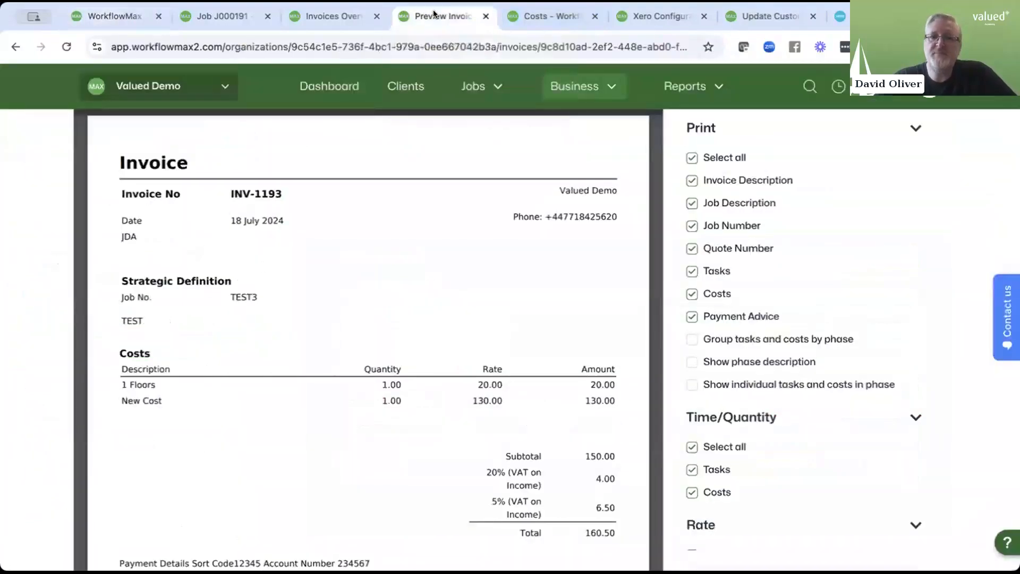
pyautogui.click(346, 16)
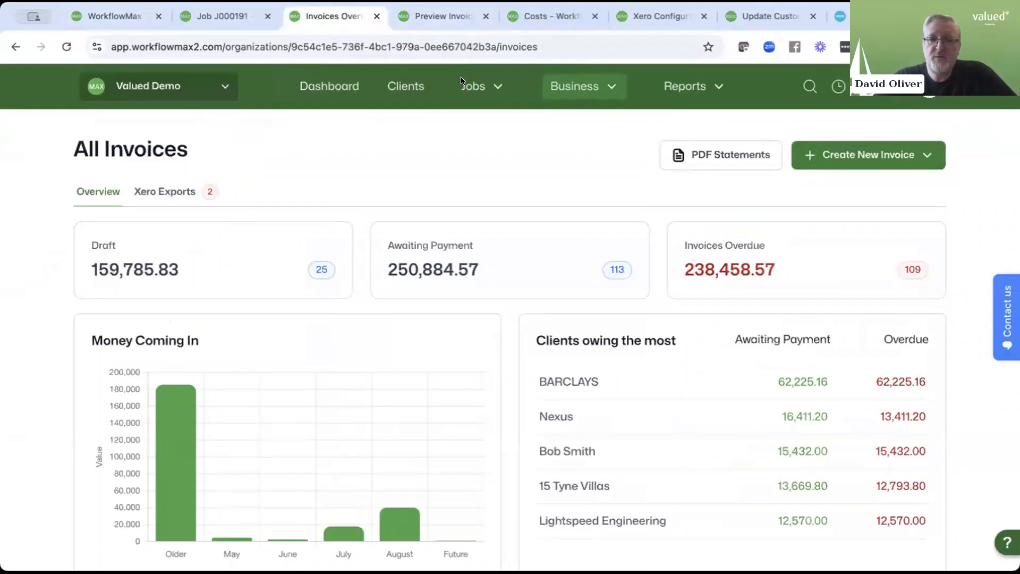
pyautogui.click(840, 16)
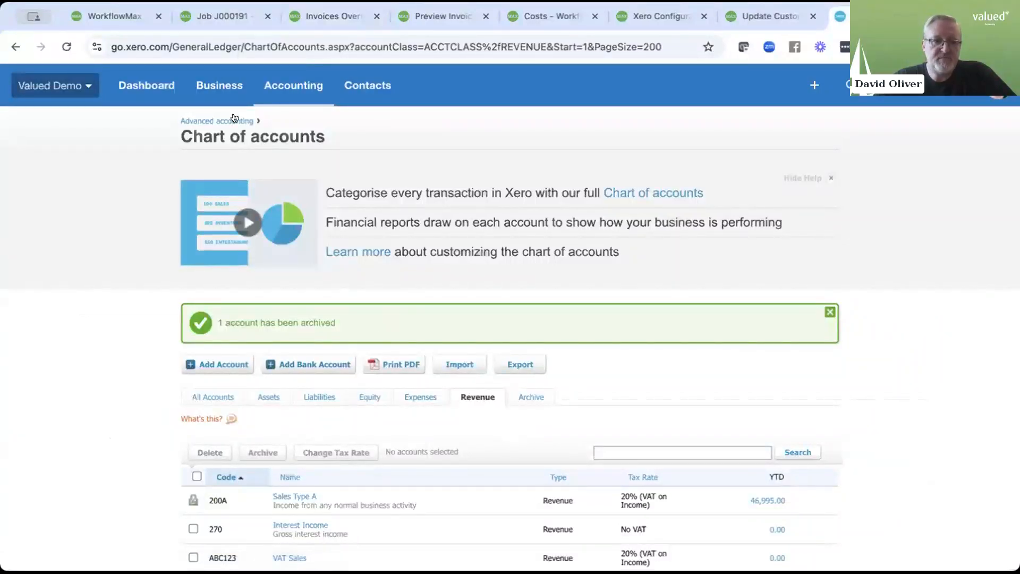
pyautogui.click(146, 84)
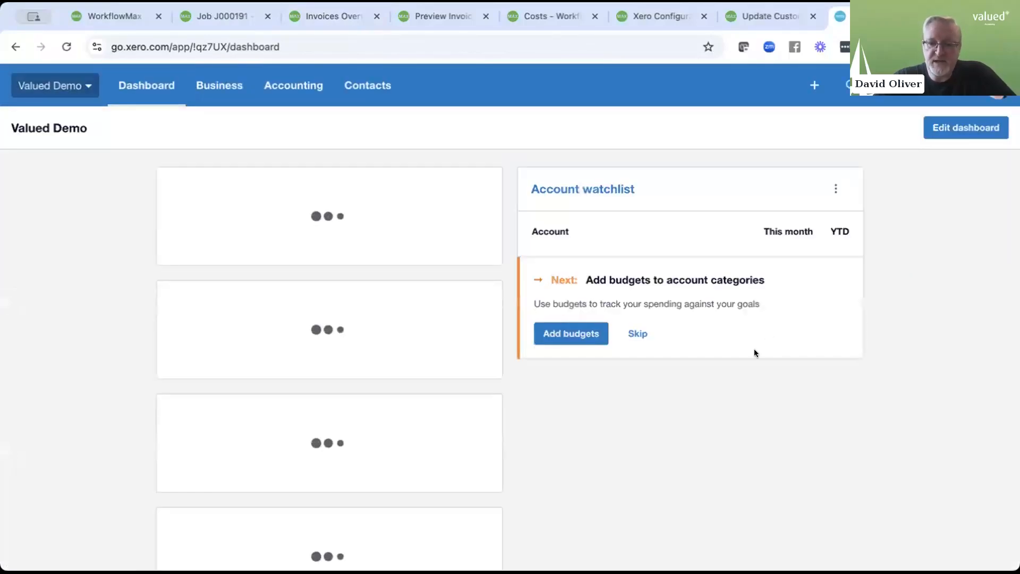
pyautogui.scroll(-1, 698, 417)
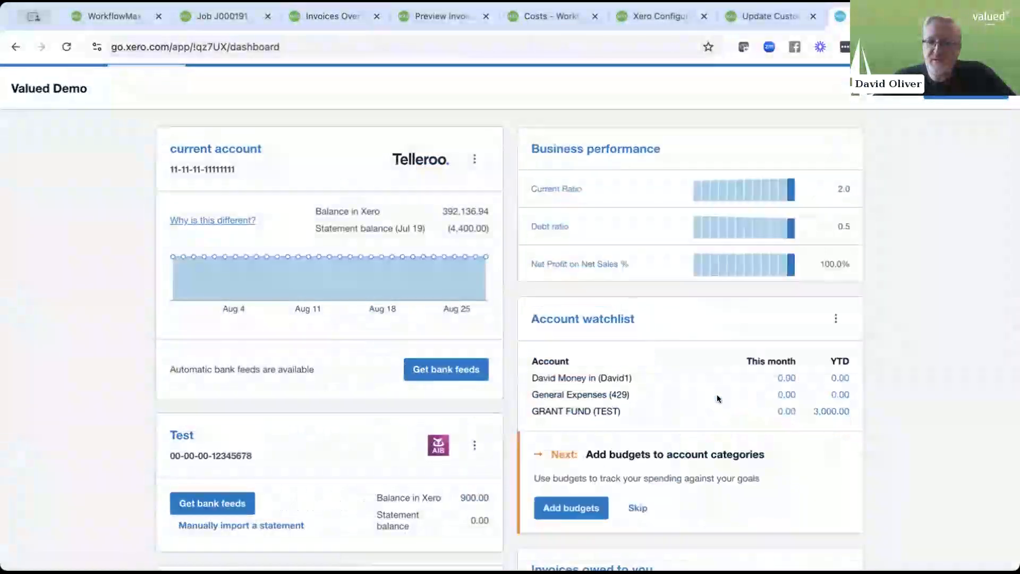
pyautogui.scroll(-5, 720, 396)
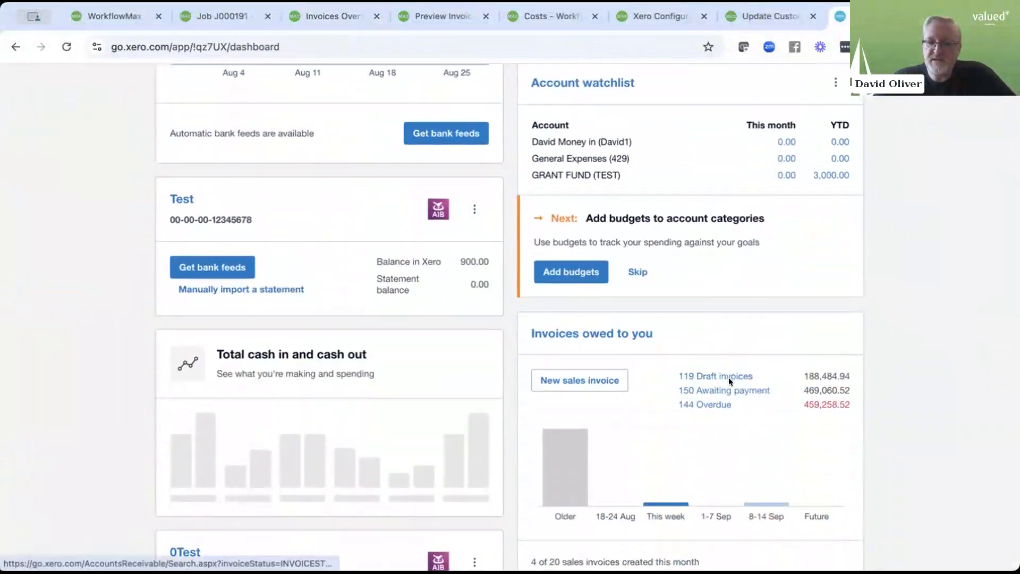
pyautogui.click(727, 378)
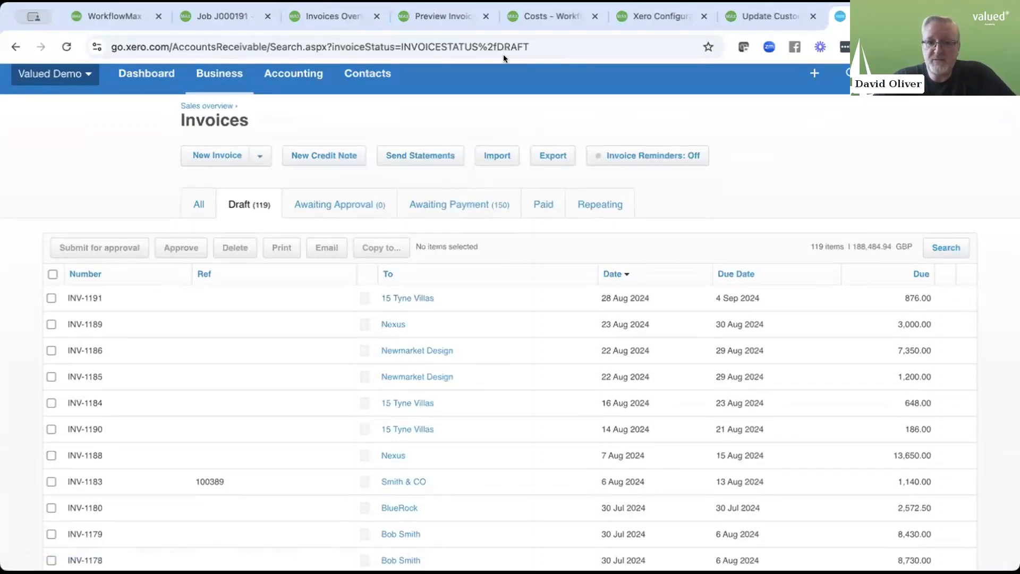
# Return to WorkflowMax, filter the invoices' Xero Exports sync log to Failed and read the first failed invoice's error
pyautogui.click(333, 18)
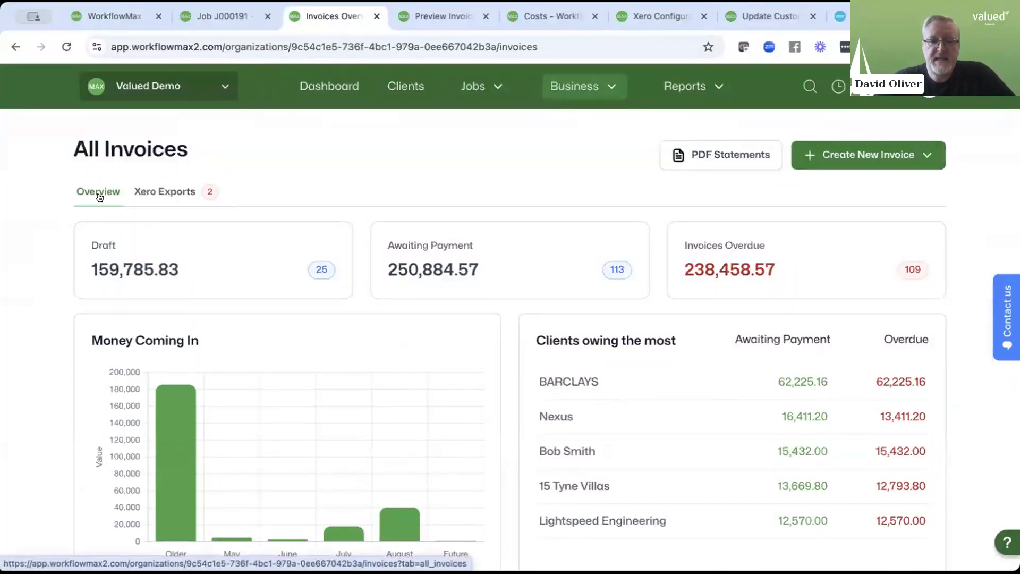
pyautogui.click(552, 88)
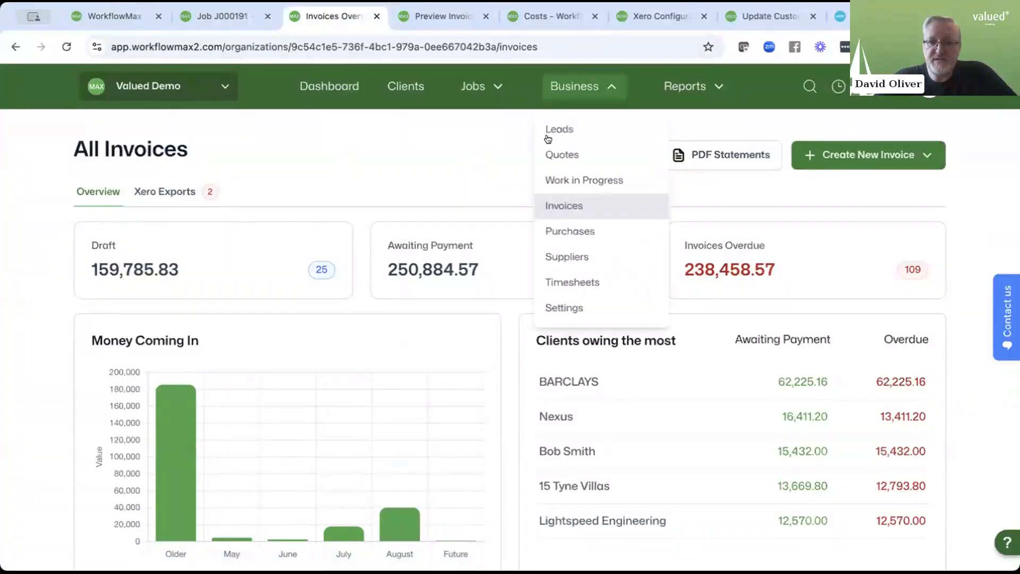
pyautogui.click(400, 166)
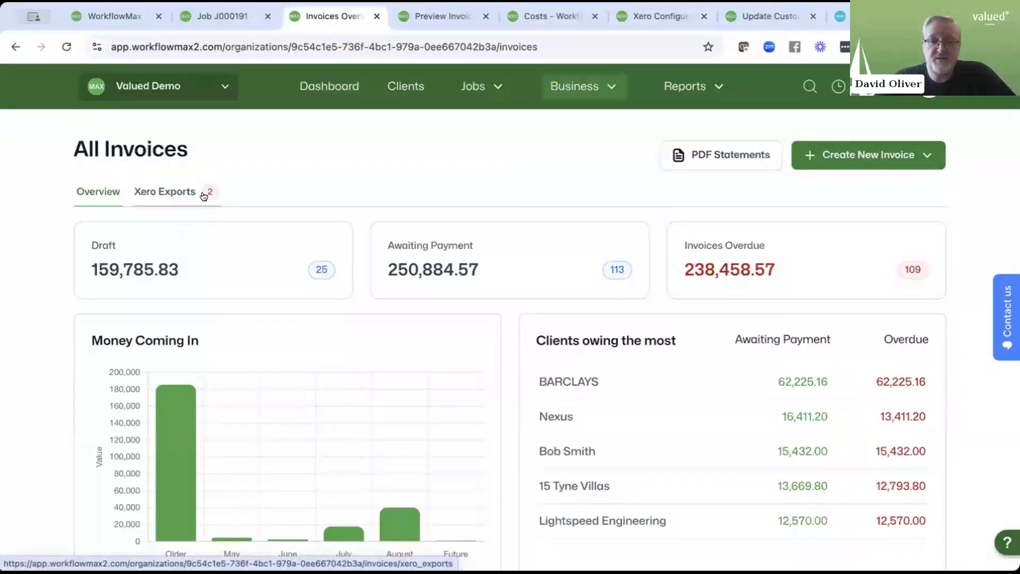
pyautogui.click(173, 193)
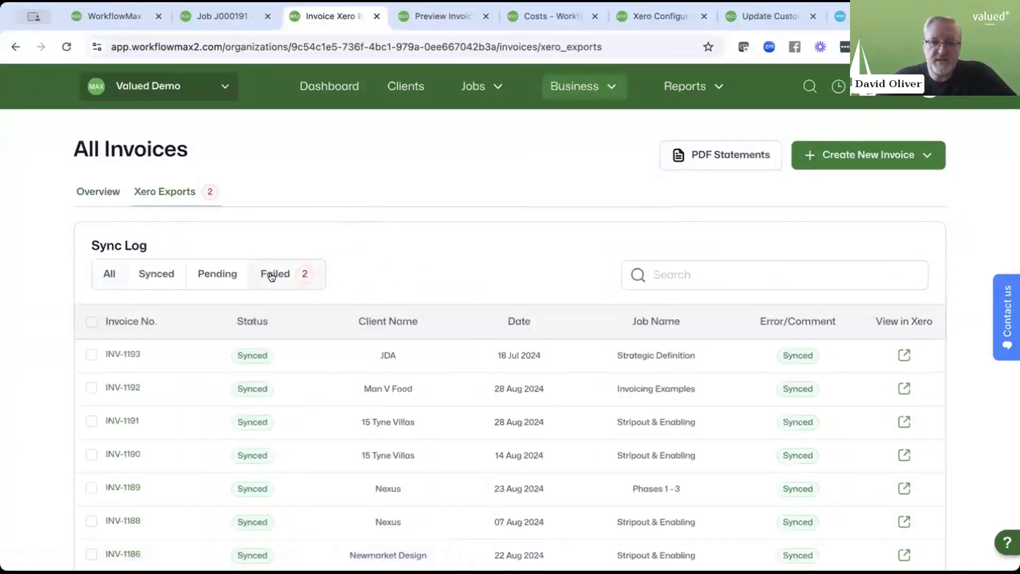
pyautogui.scroll(-10, 296, 360)
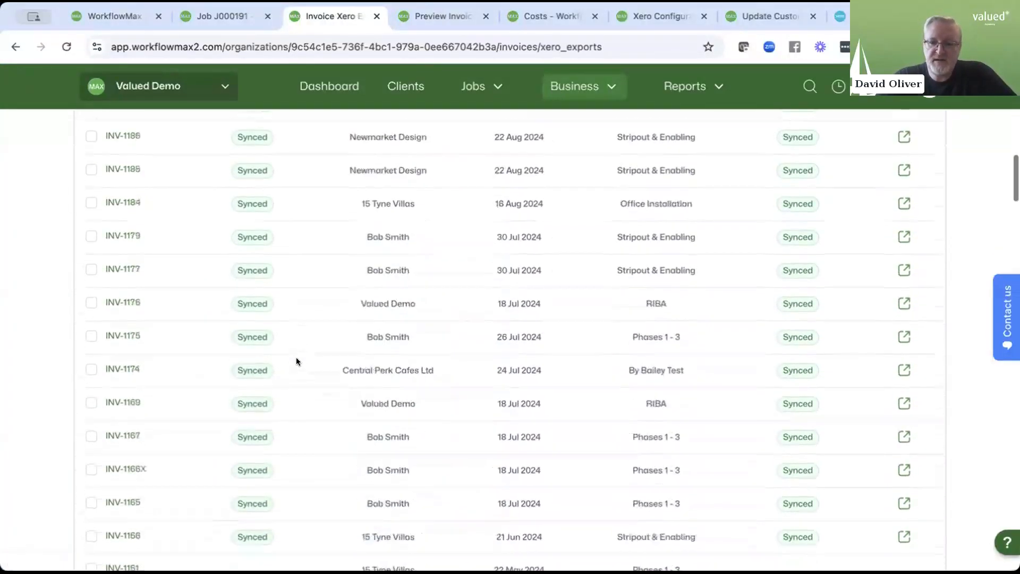
pyautogui.scroll(3, 295, 360)
pyautogui.scroll(7, 295, 357)
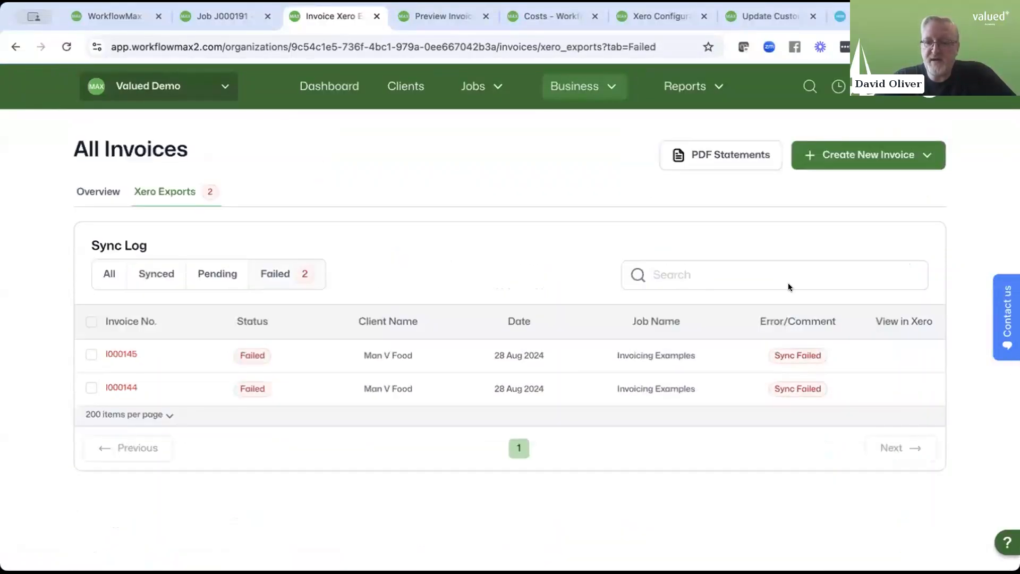
pyautogui.moveTo(795, 357)
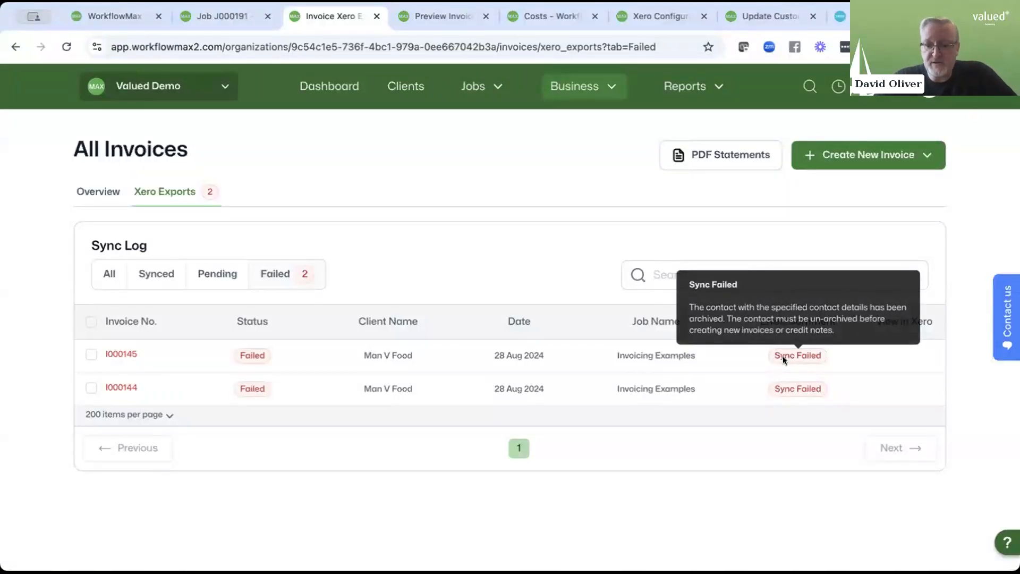
# Switch to Xero, find Man V Food among the archived contacts and restore it
pyautogui.click(842, 16)
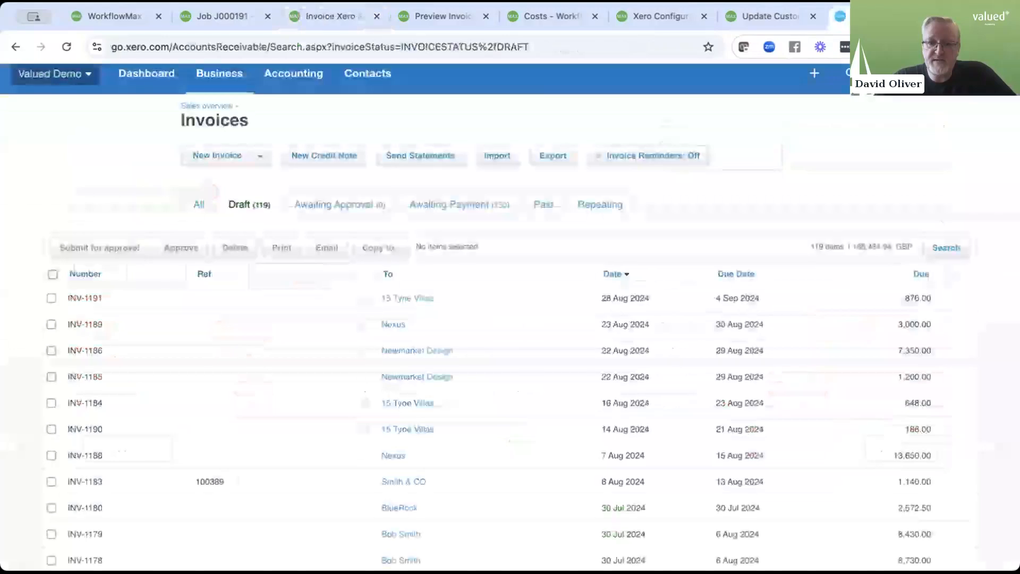
pyautogui.click(360, 80)
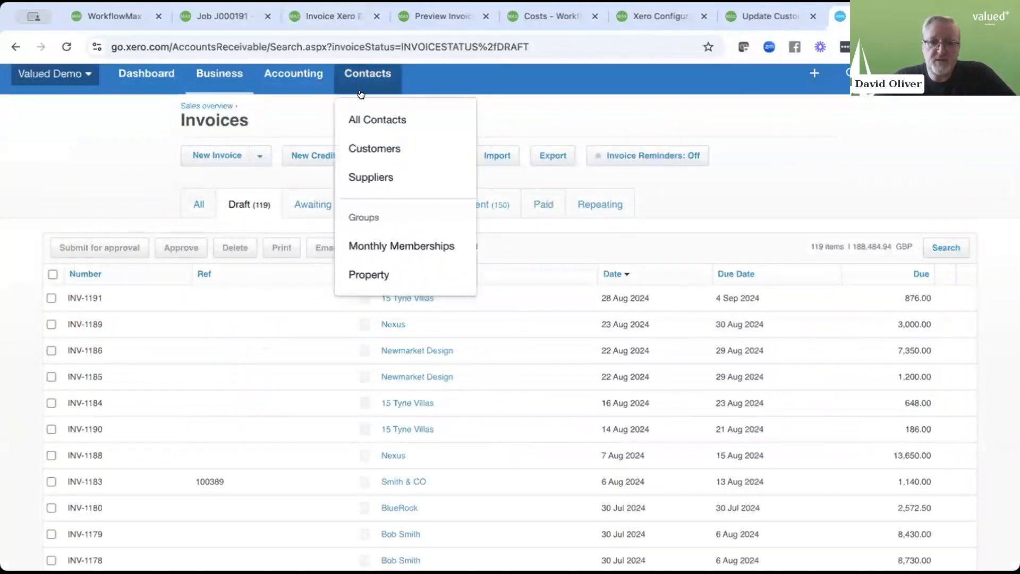
pyautogui.click(369, 118)
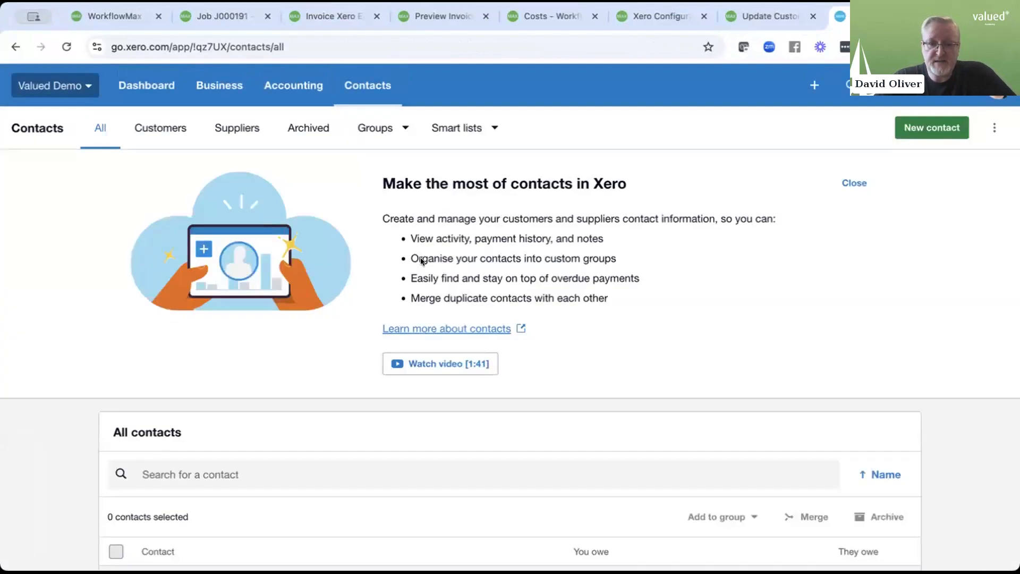
pyautogui.click(307, 130)
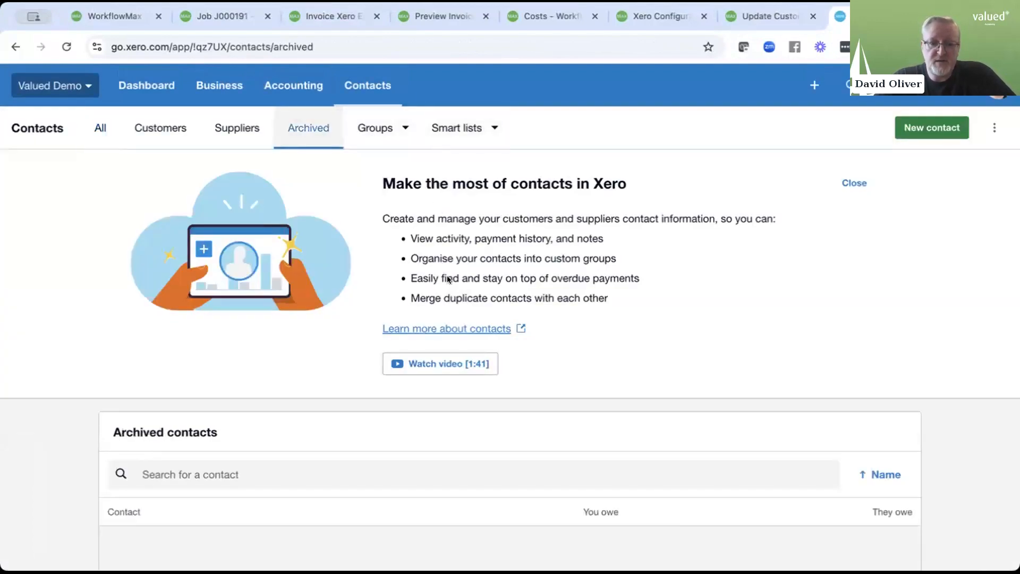
pyautogui.scroll(-2, 451, 330)
pyautogui.scroll(-5, 458, 386)
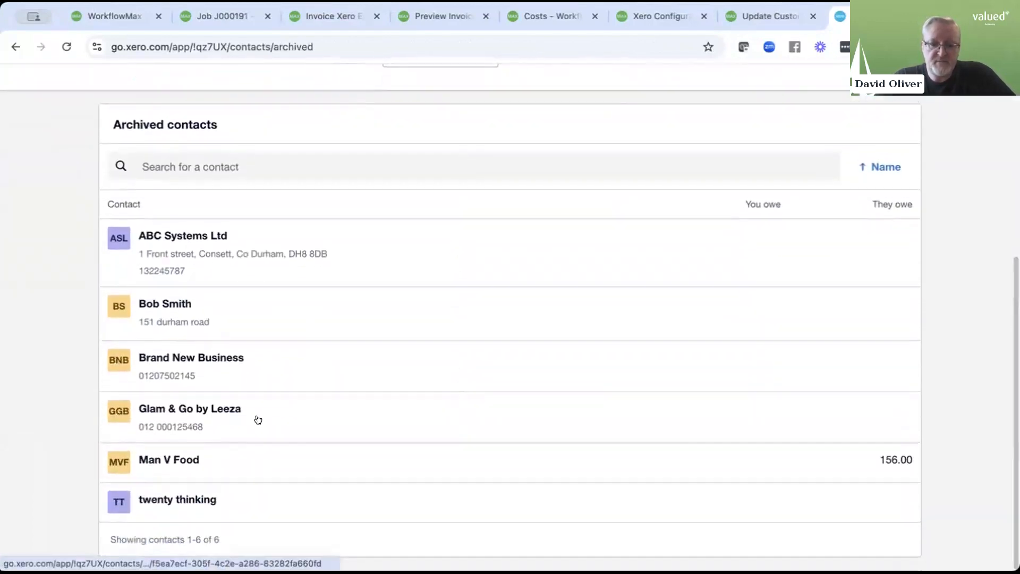
pyautogui.click(171, 454)
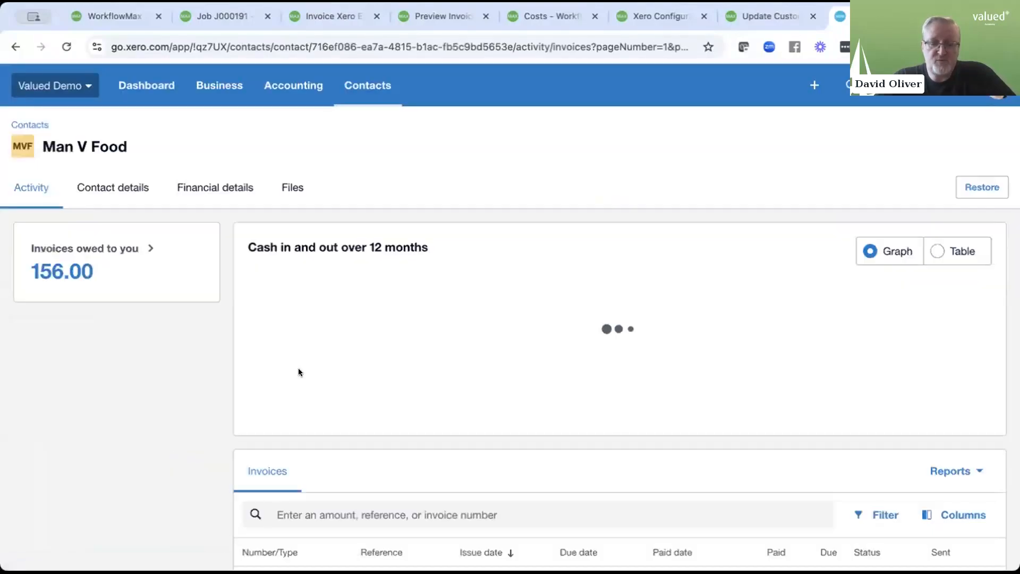
pyautogui.click(966, 189)
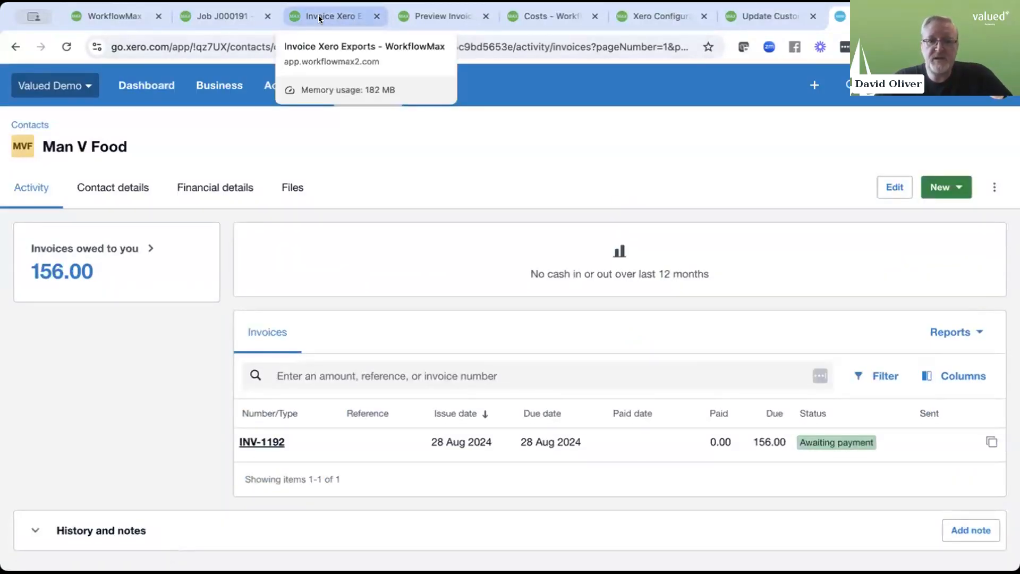
# Return to the failed invoices in the WorkflowMax sync log and check the error details of both entries
pyautogui.click(335, 16)
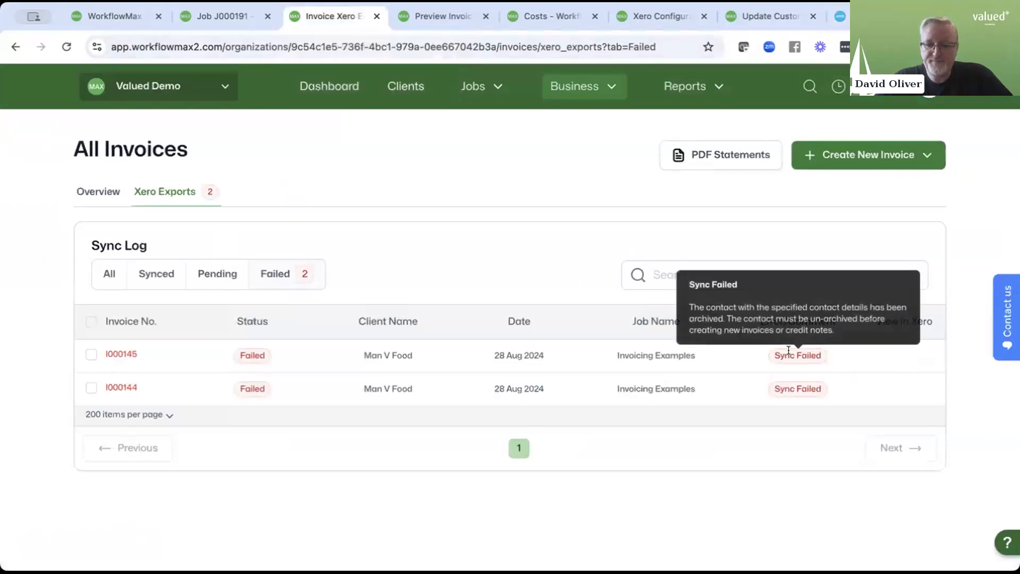
pyautogui.moveTo(790, 383)
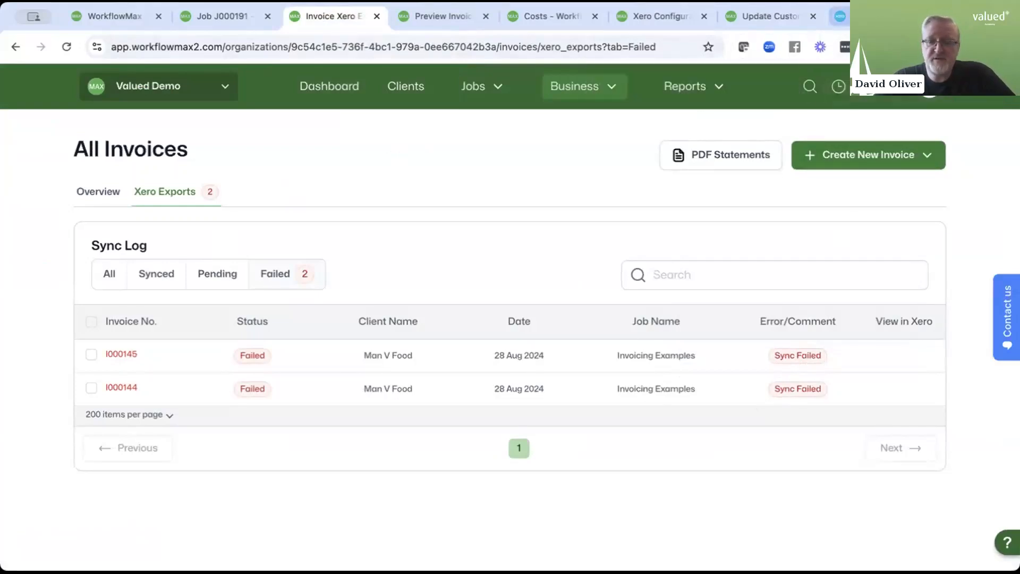
# Switch to Xero and open the chart of accounts
pyautogui.click(840, 16)
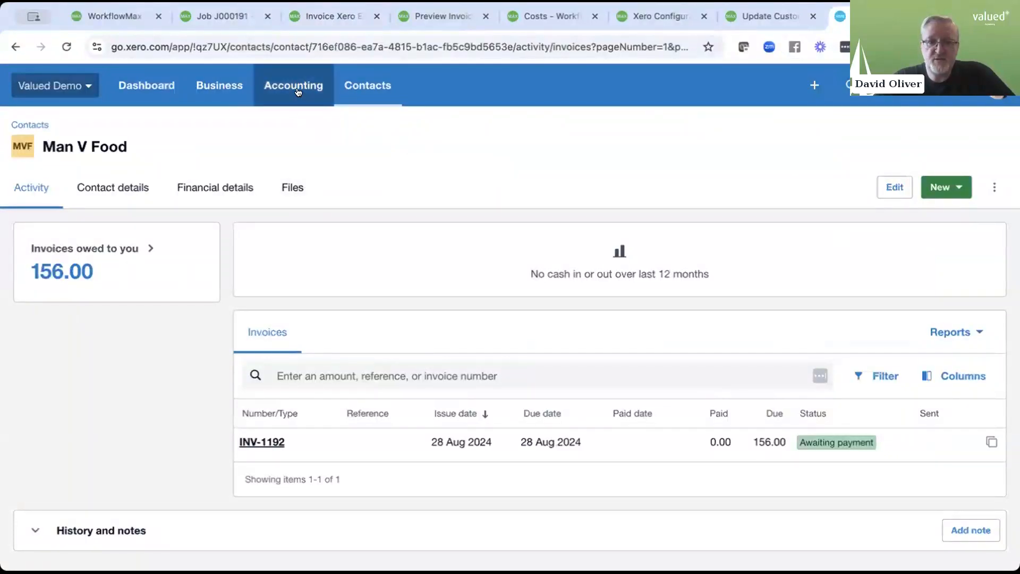
pyautogui.click(298, 92)
pyautogui.scroll(-2, 364, 486)
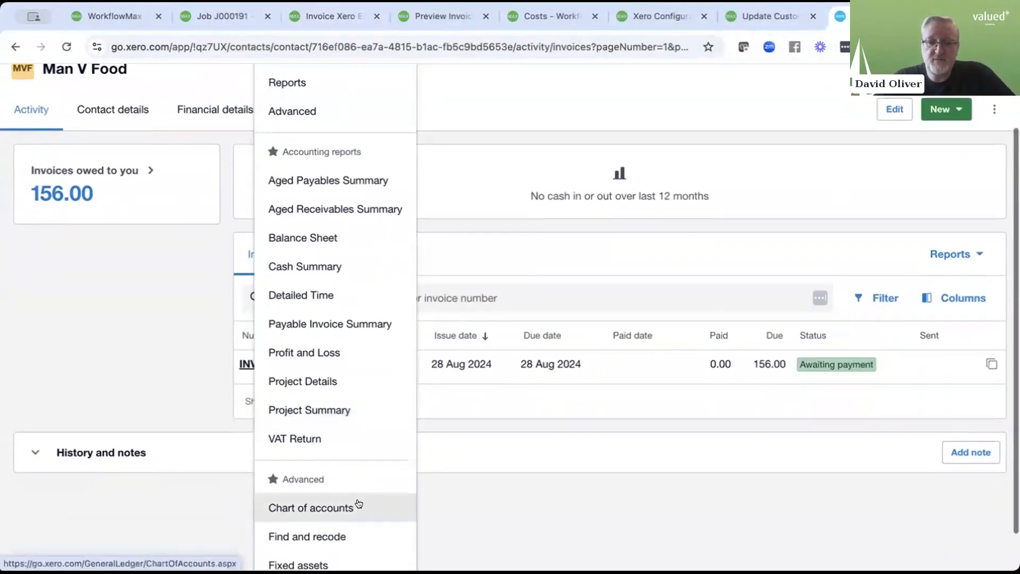
pyautogui.scroll(2, 339, 404)
pyautogui.scroll(-3, 339, 402)
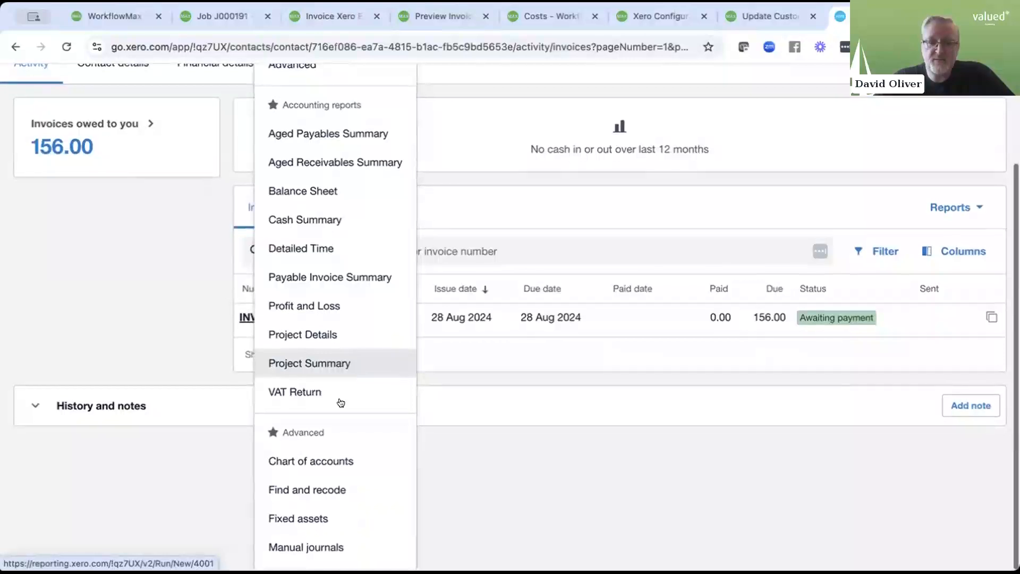
pyautogui.click(306, 461)
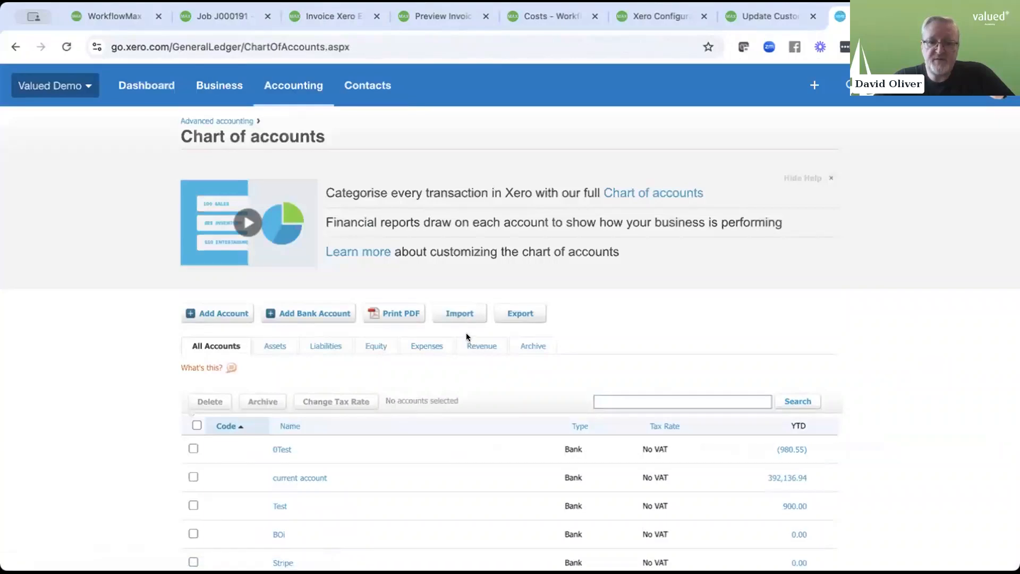
# Restore the archived Other Revenue account, code 260, in the chart of accounts
pyautogui.scroll(-1, 467, 381)
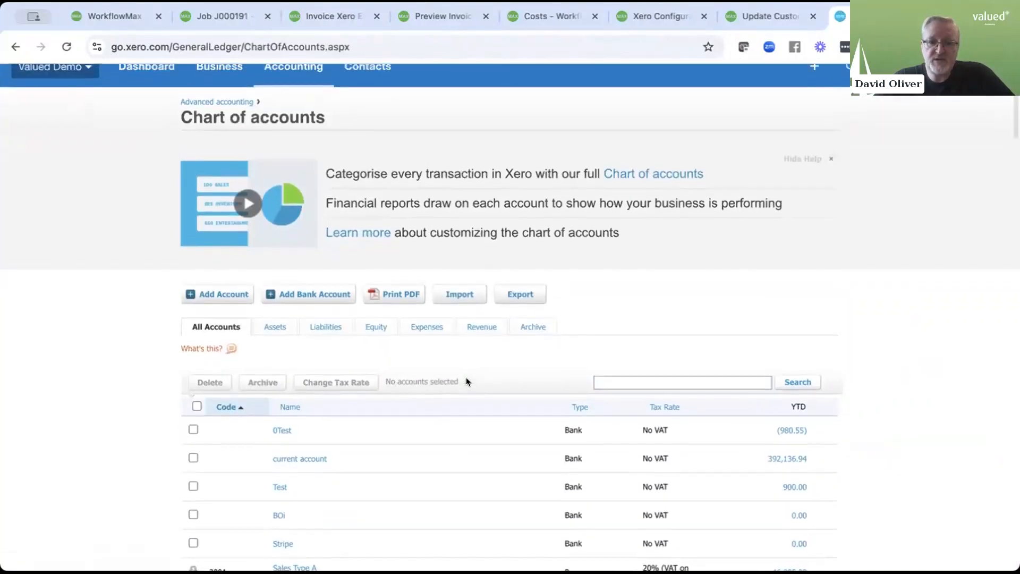
pyautogui.click(530, 330)
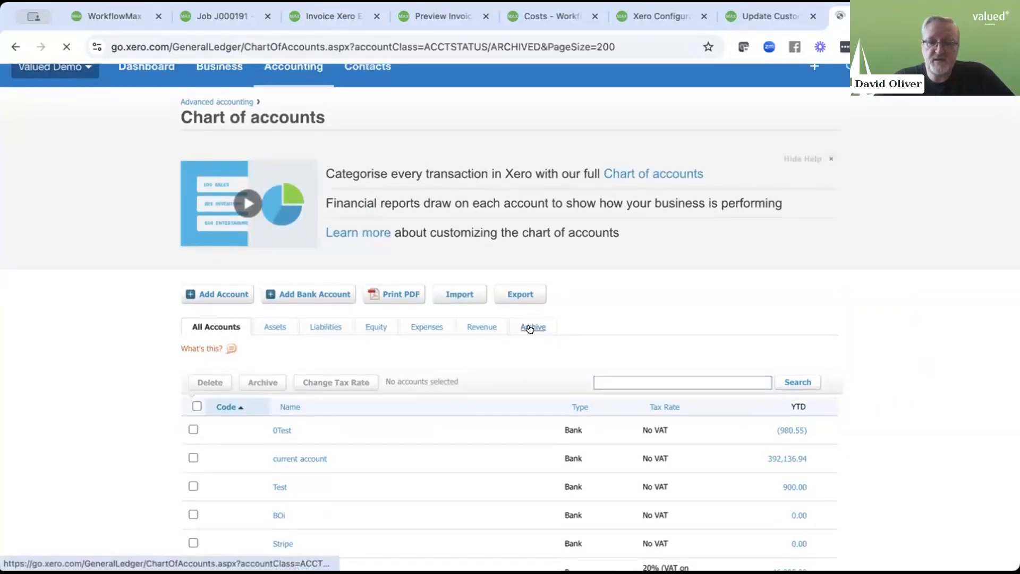
pyautogui.scroll(-1, 394, 397)
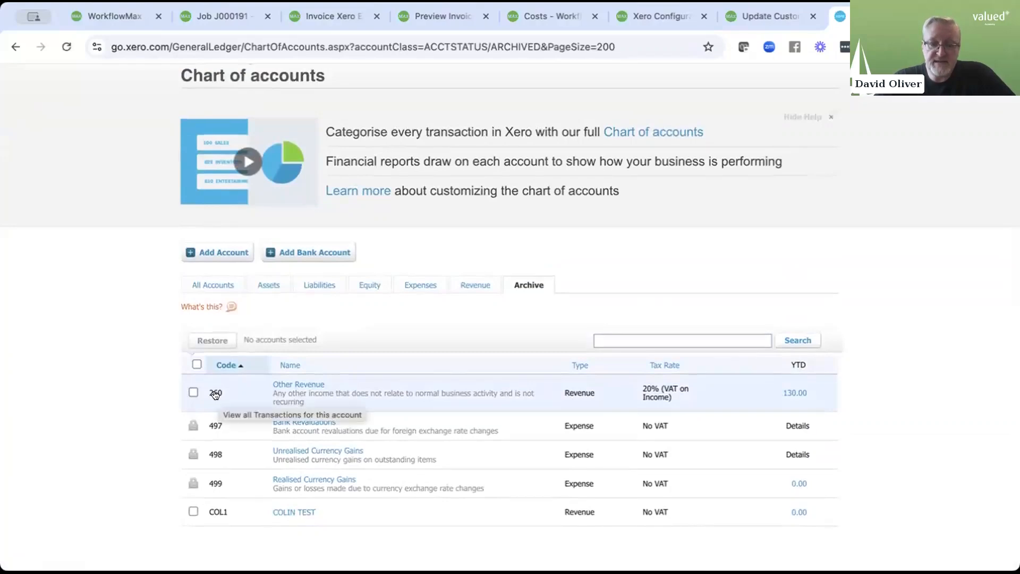
pyautogui.click(193, 393)
pyautogui.click(216, 340)
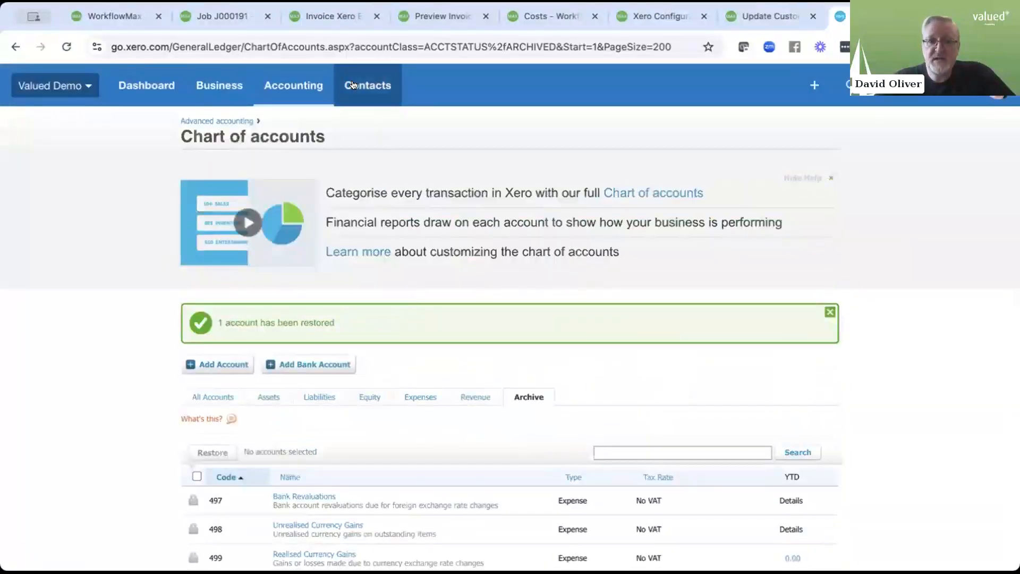
# Return to the WorkflowMax sync log and resync both failed Man V Food invoices to Xero
pyautogui.click(329, 16)
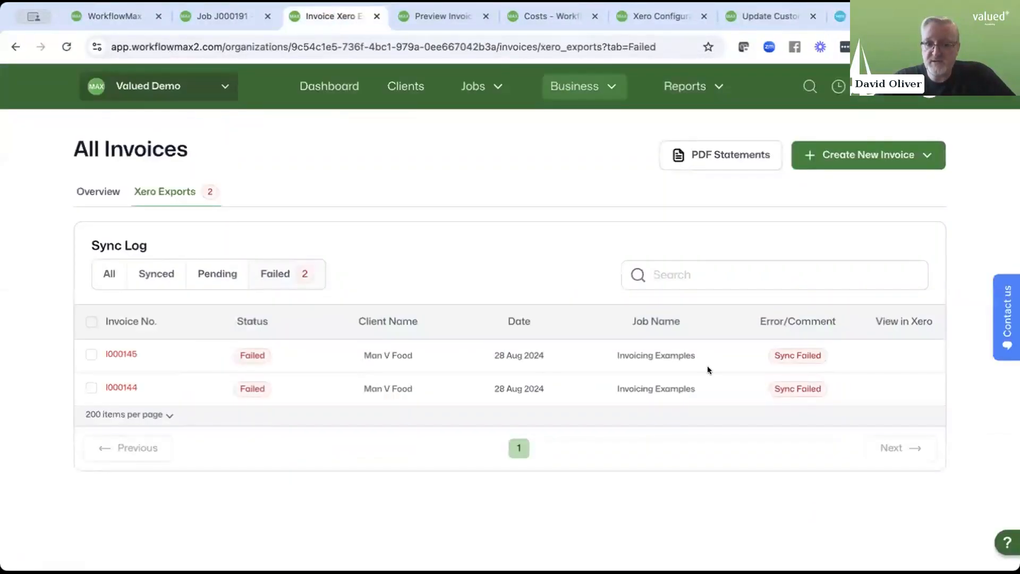
pyautogui.click(91, 321)
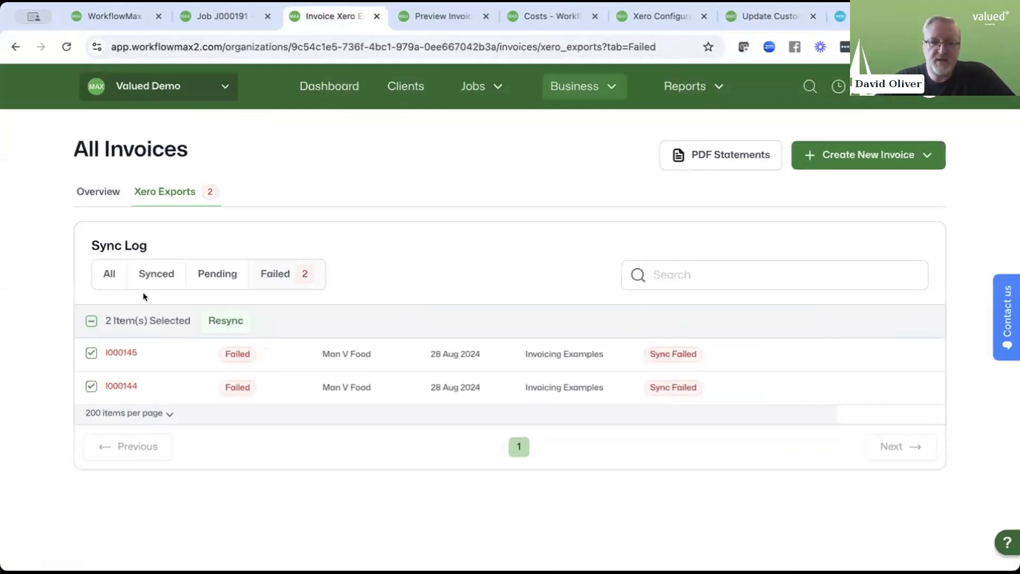
pyautogui.click(234, 321)
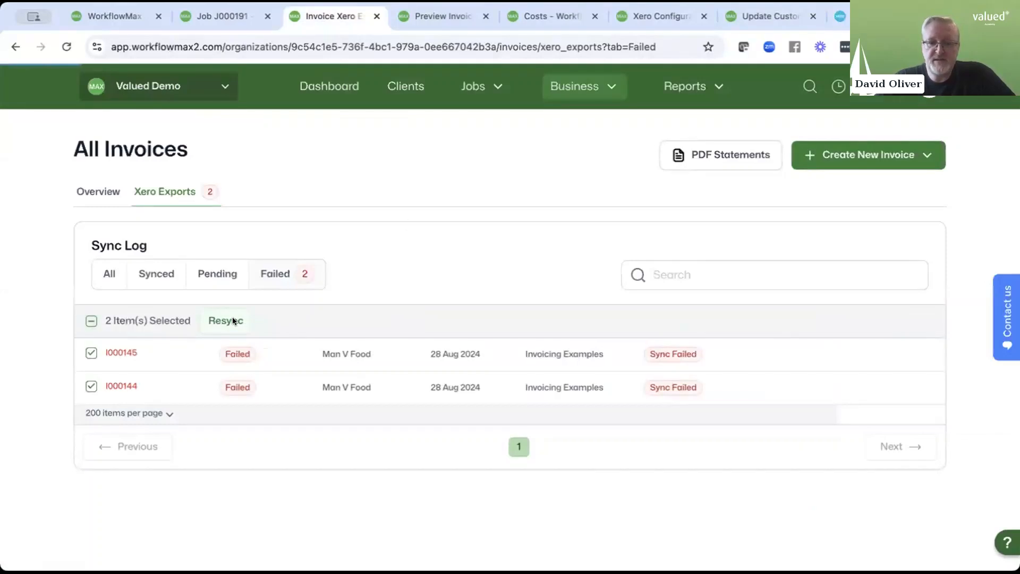
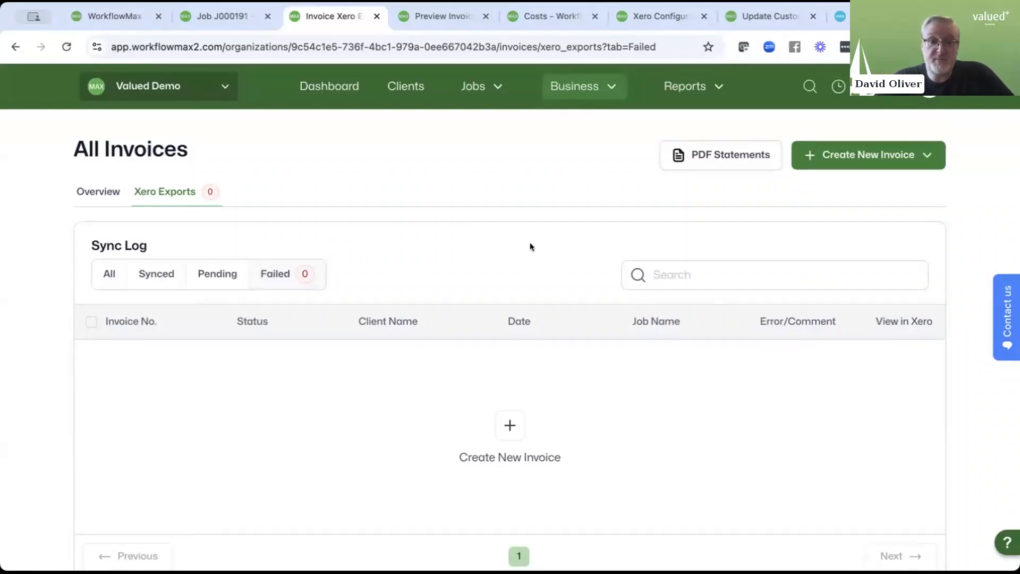
# Show the course's Importing payments screen, then switch to WorkflowMax and open the payments of invoice INV-1193
pyautogui.click(114, 16)
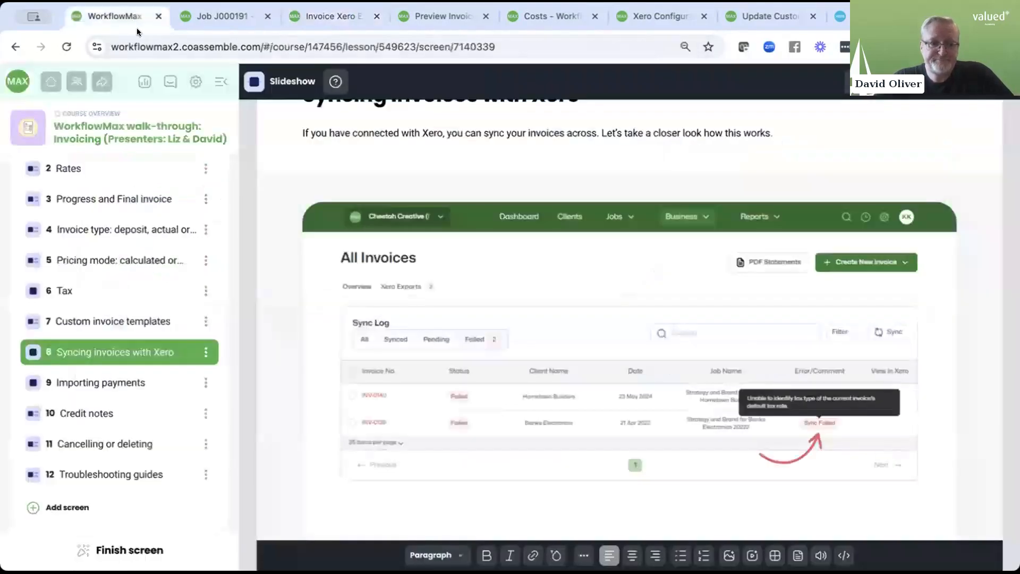
pyautogui.click(112, 384)
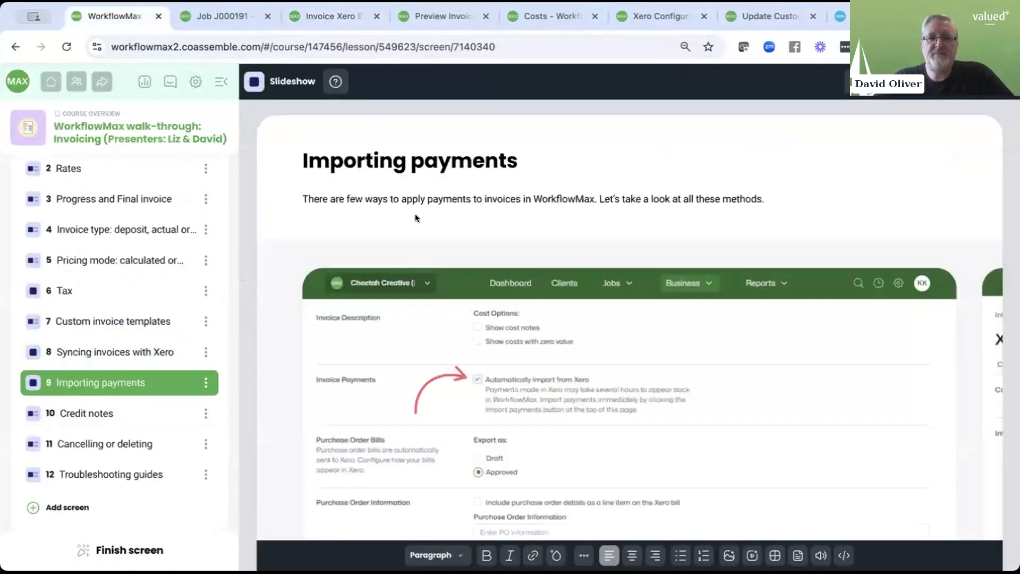
pyautogui.click(458, 19)
pyautogui.scroll(3, 494, 329)
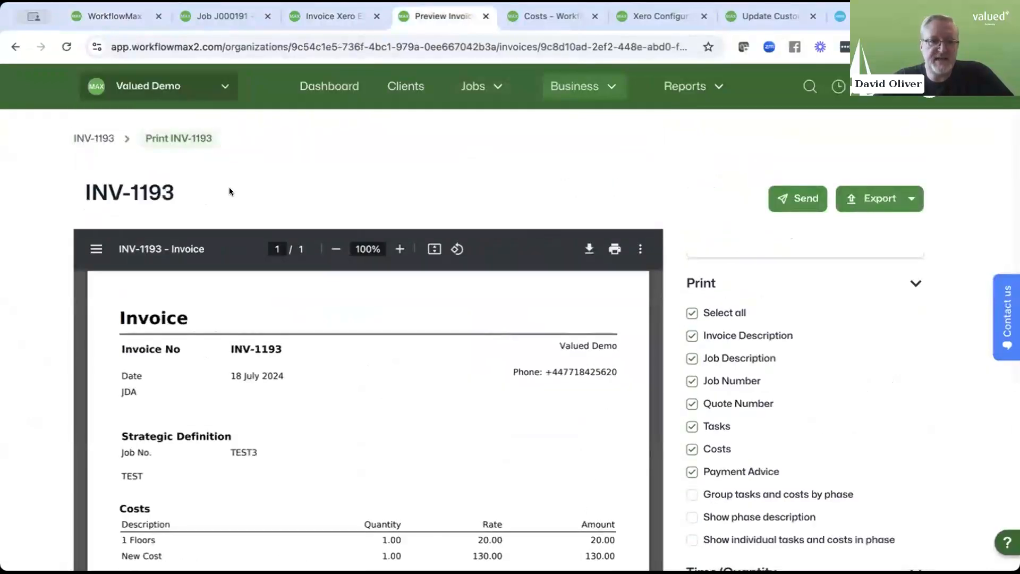
pyautogui.click(100, 137)
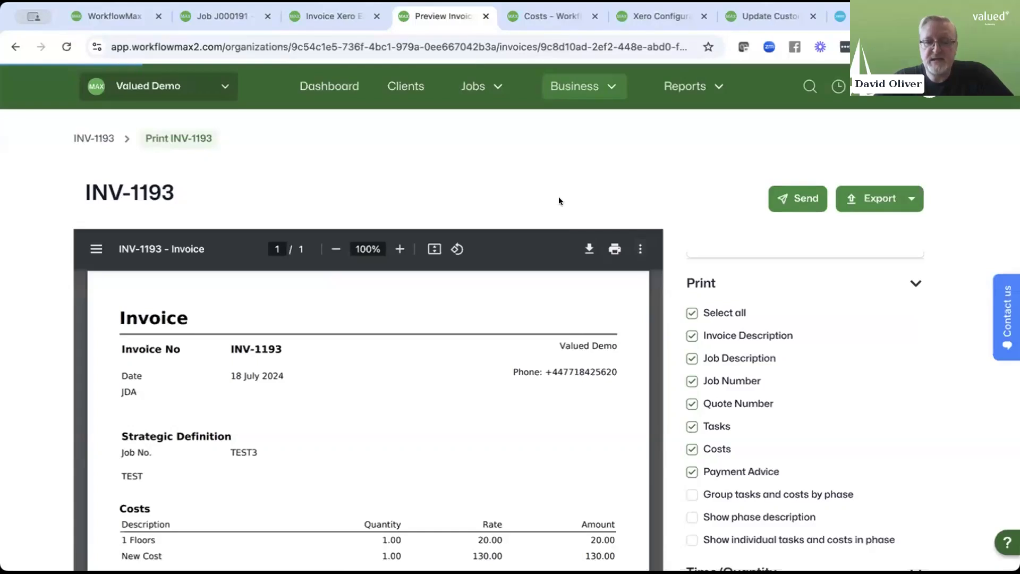
pyautogui.click(285, 226)
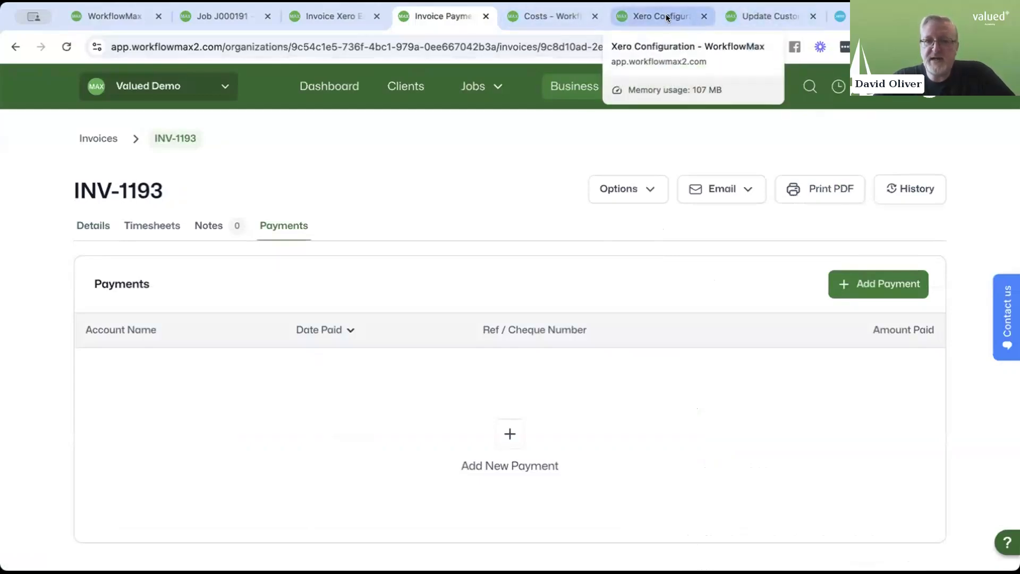
# Open the Xero integration's configuration in the WorkflowMax settings and examine the option for automatically importing invoice payments
pyautogui.click(768, 16)
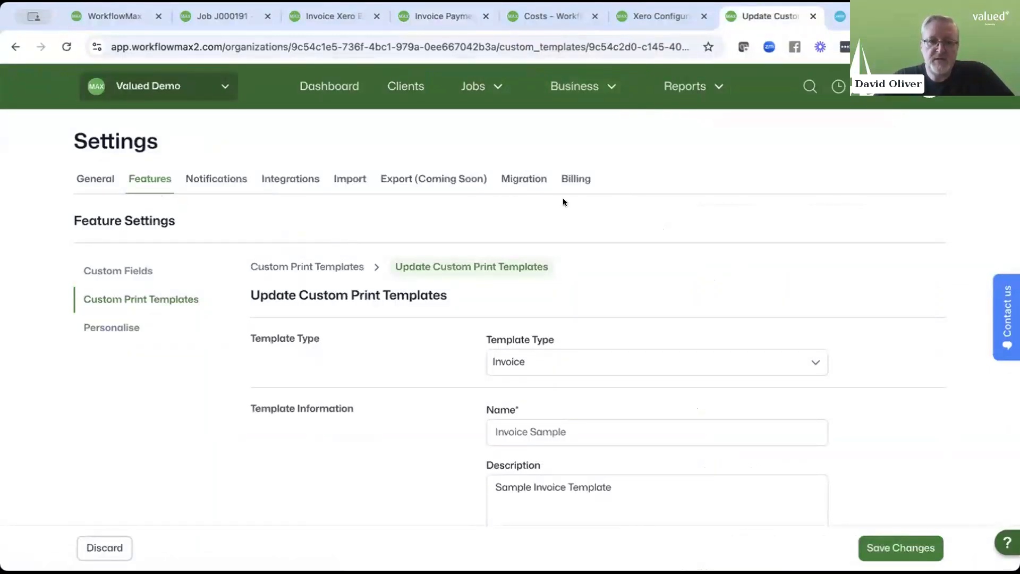
pyautogui.click(277, 178)
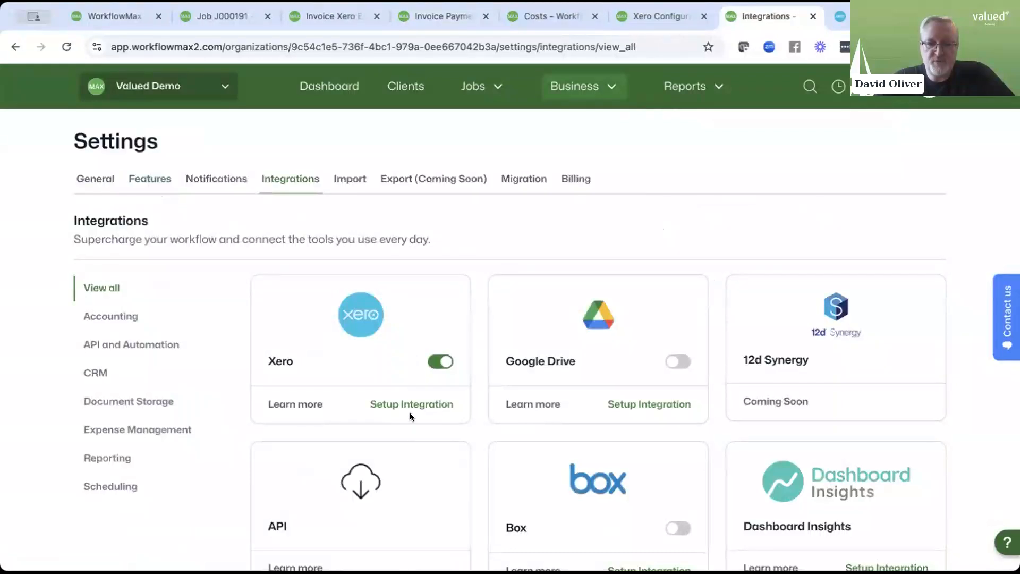
pyautogui.click(406, 404)
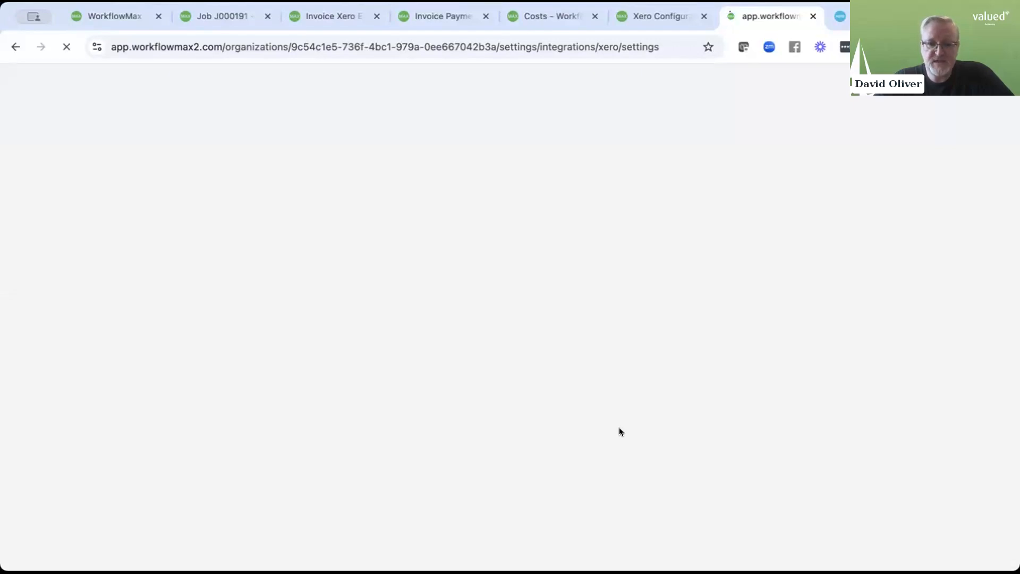
pyautogui.scroll(-10, 619, 425)
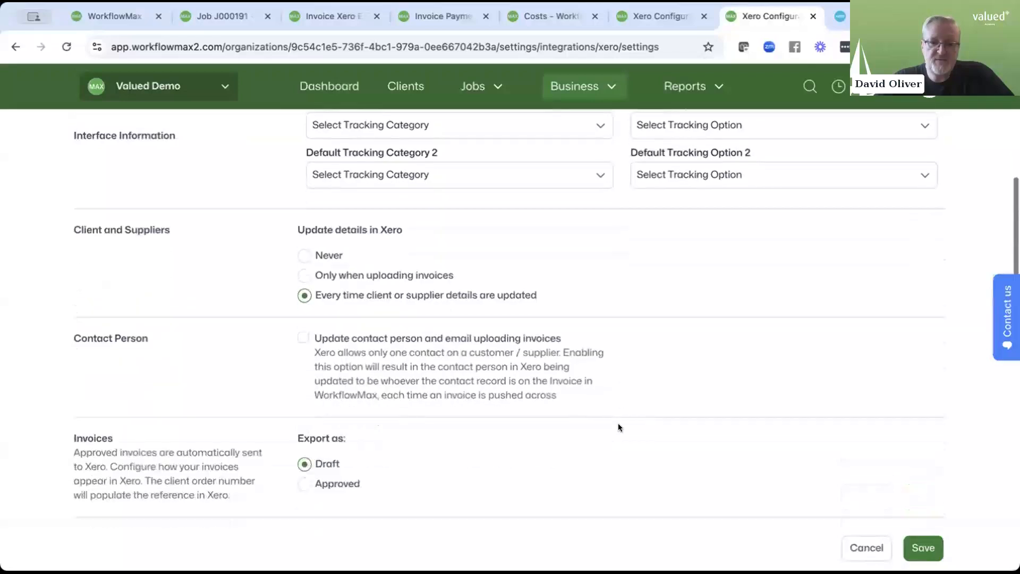
pyautogui.scroll(-10, 619, 426)
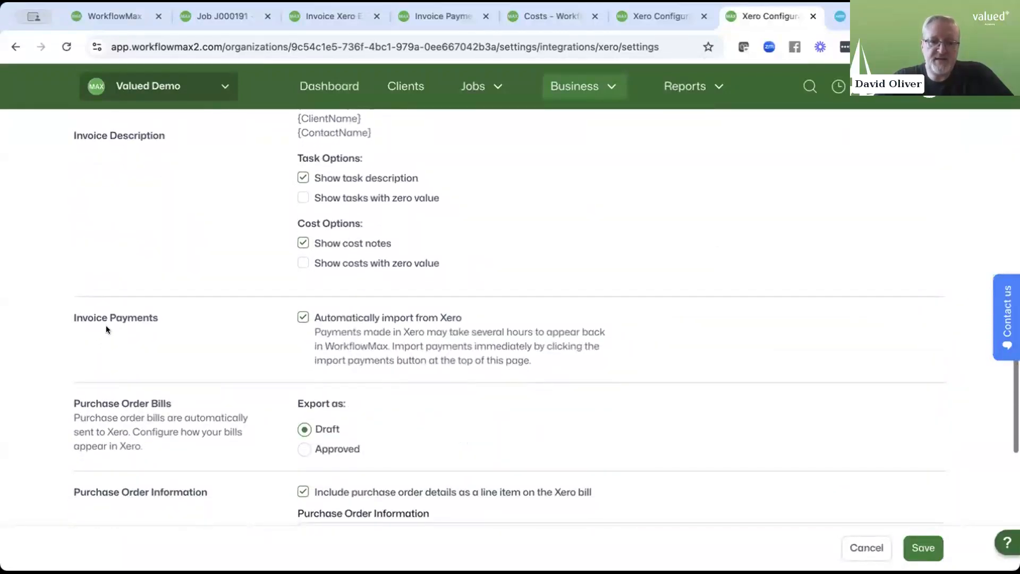
pyautogui.moveTo(326, 317); pyautogui.dragTo(479, 325)
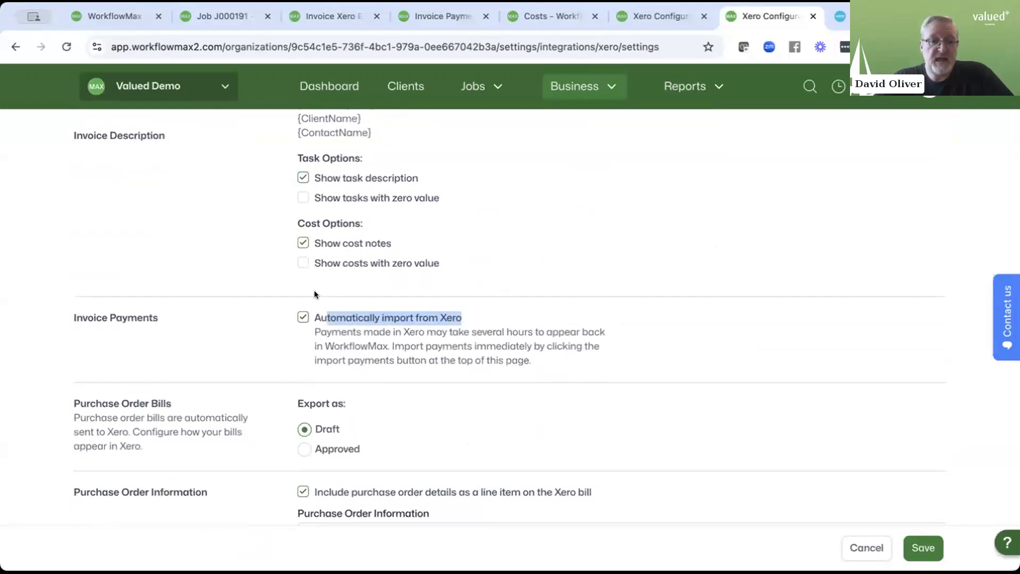
pyautogui.scroll(1, 584, 282)
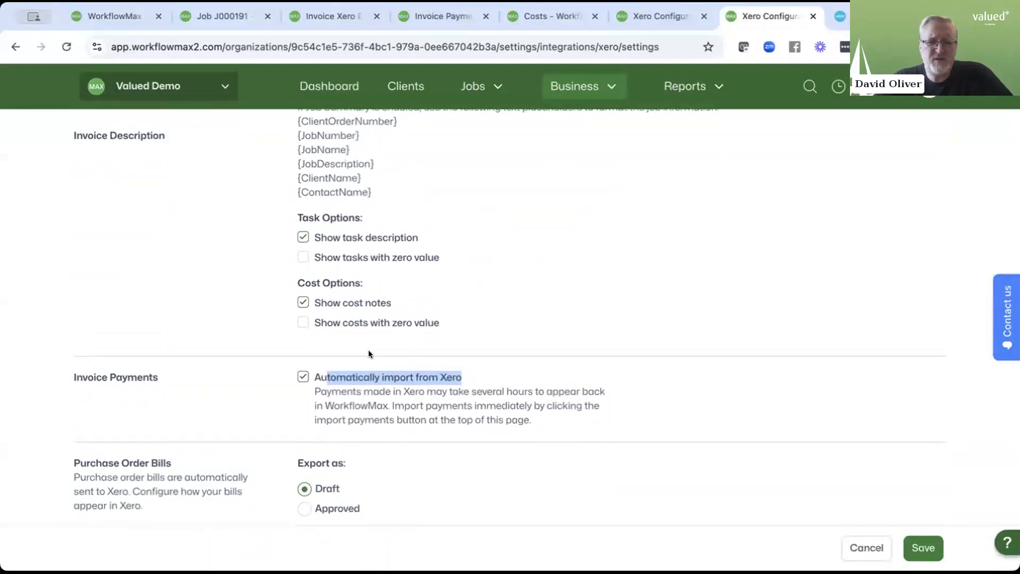
pyautogui.scroll(10, 616, 330)
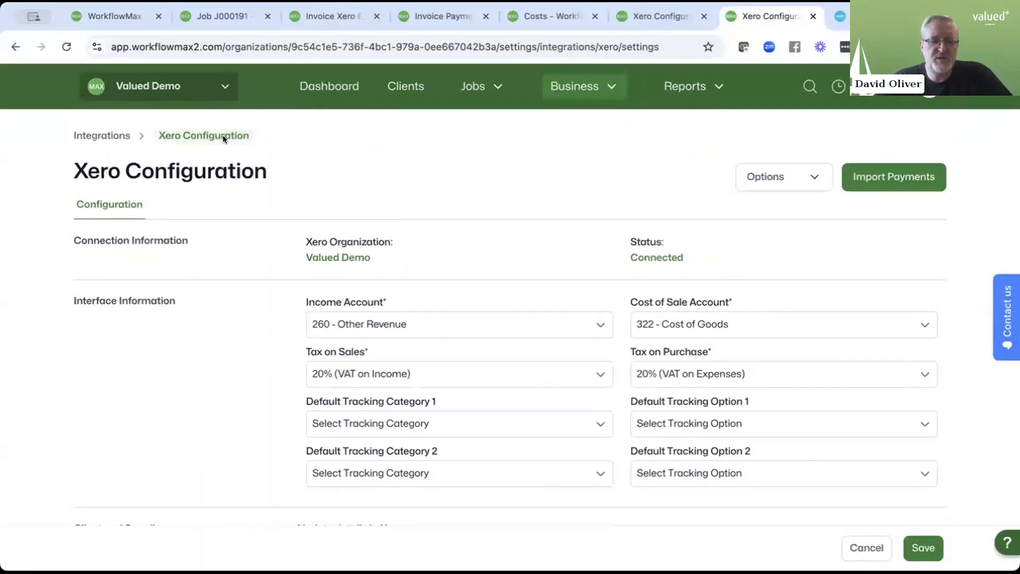
# Show the course's Credit notes screen, then switch to job J000191 - Invoicing Examples in WorkflowMax
pyautogui.click(113, 17)
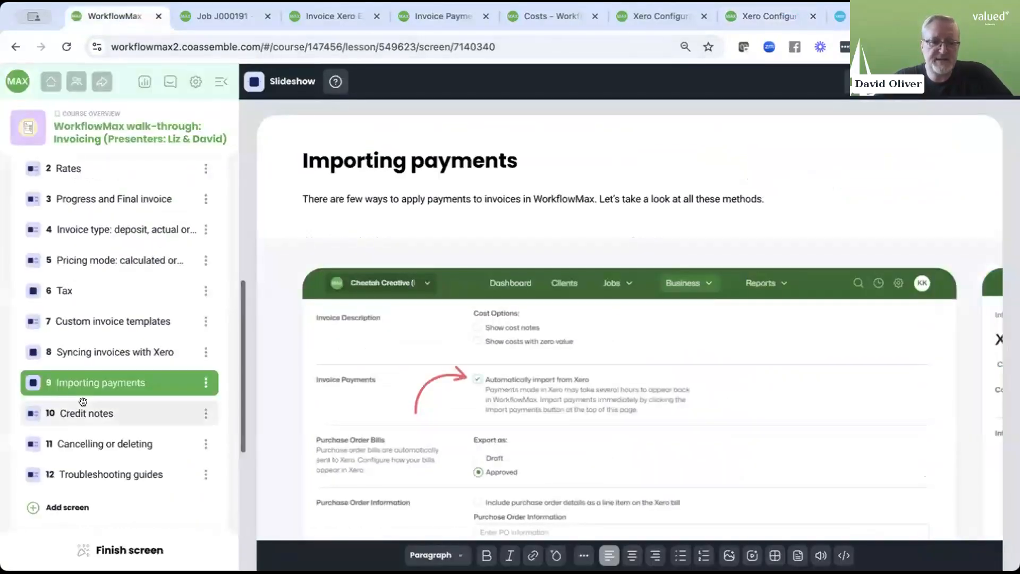
pyautogui.click(78, 413)
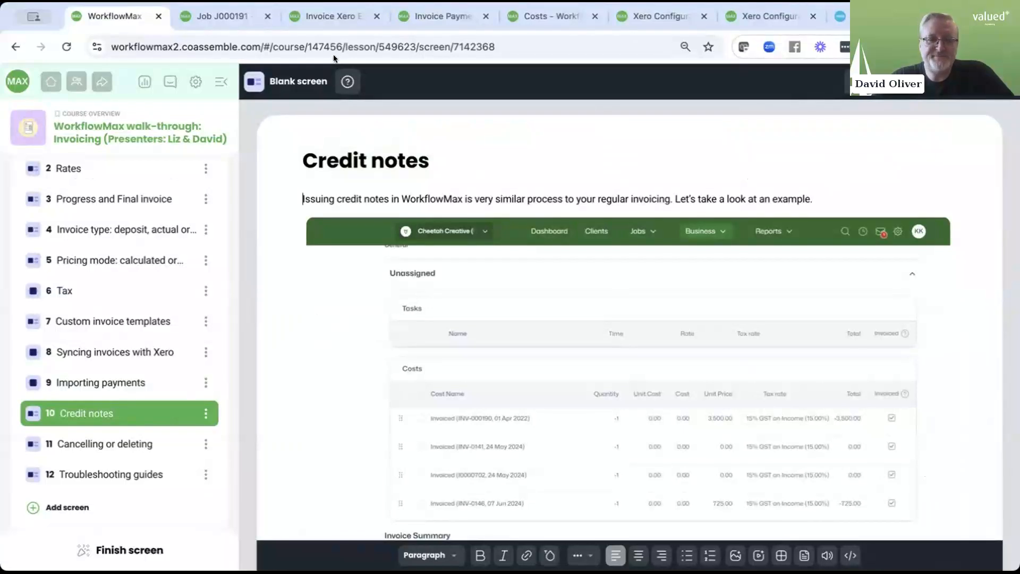
pyautogui.click(330, 21)
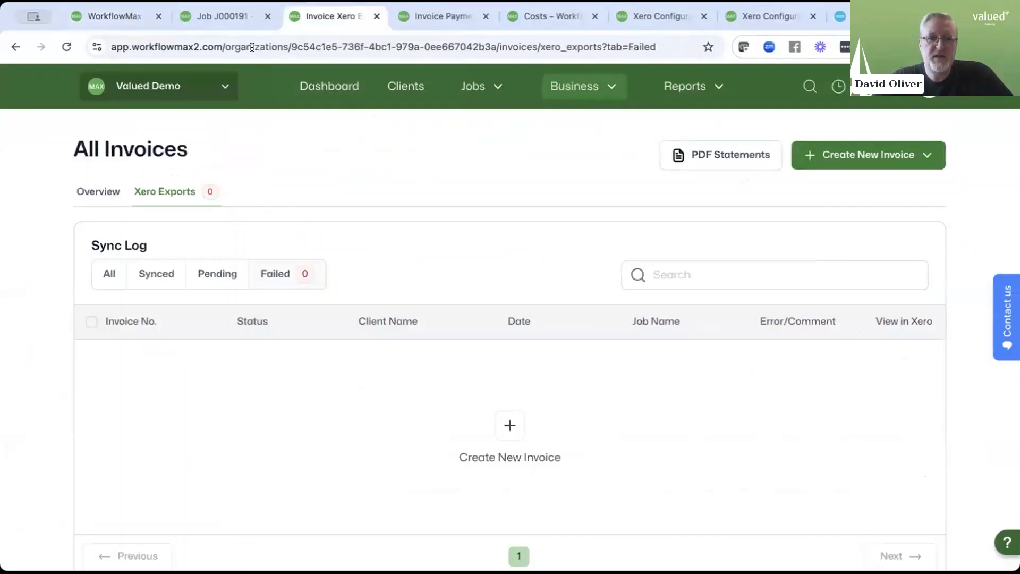
pyautogui.click(234, 17)
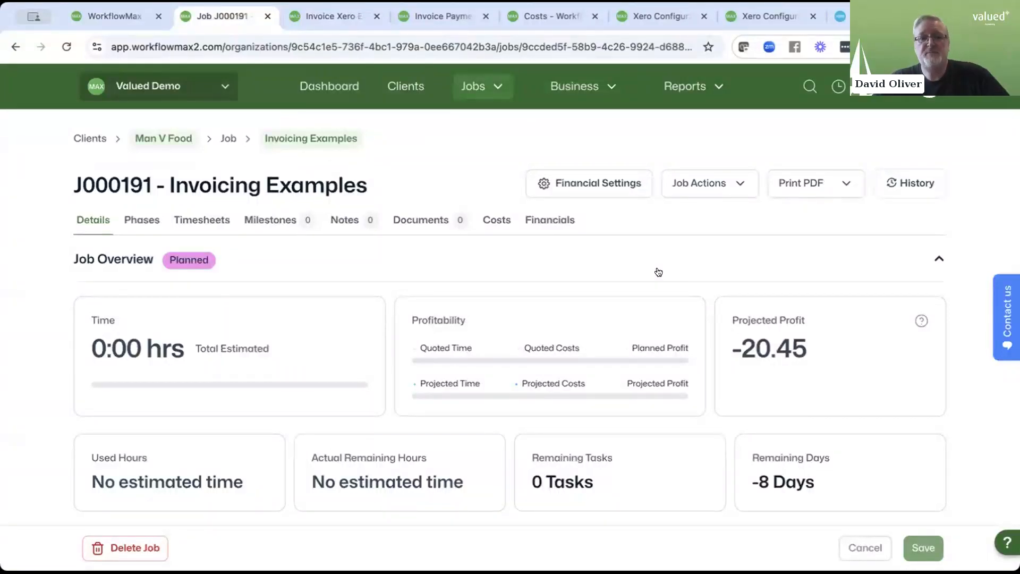
# Look through the job's details and examine its costs, including the Refund line with its negative quantity
pyautogui.scroll(-3, 659, 272)
pyautogui.scroll(-15, 660, 271)
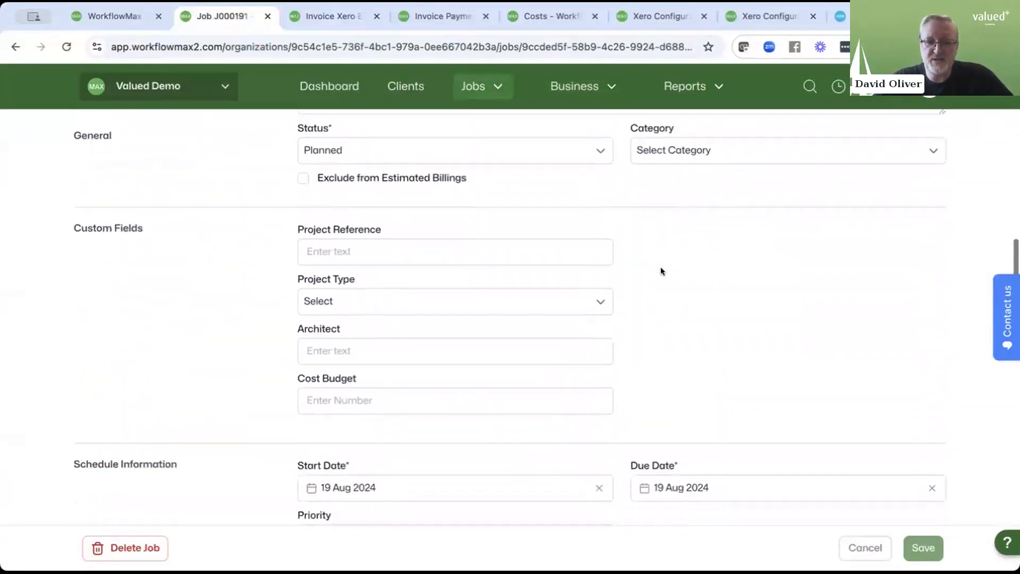
pyautogui.scroll(15, 660, 271)
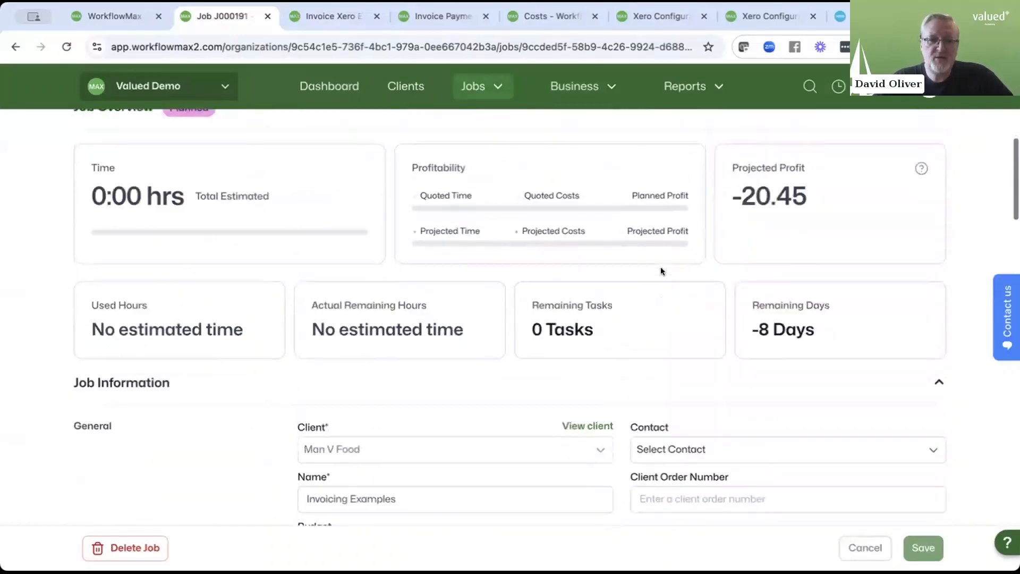
pyautogui.scroll(-20, 661, 268)
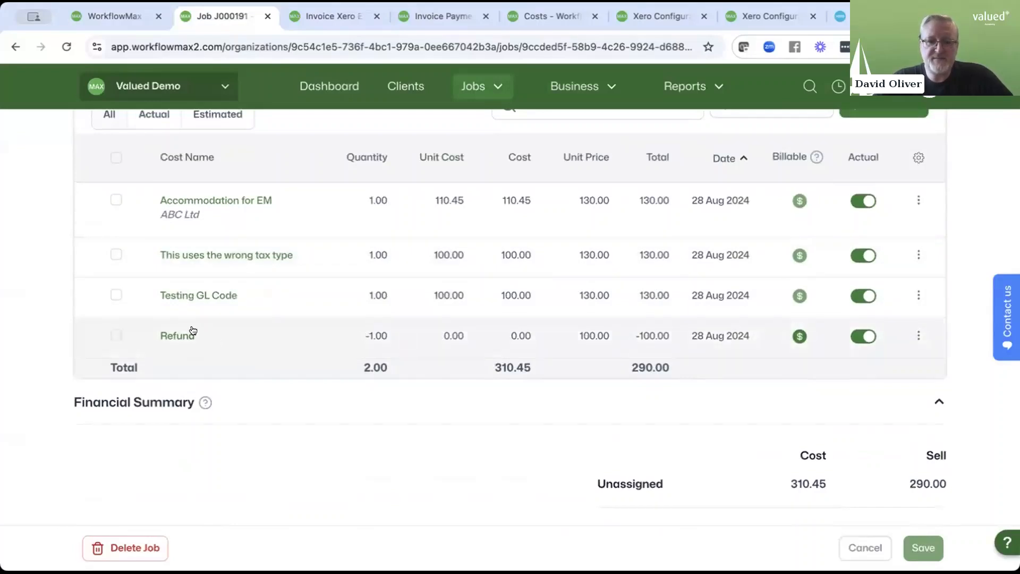
pyautogui.scroll(2, 340, 320)
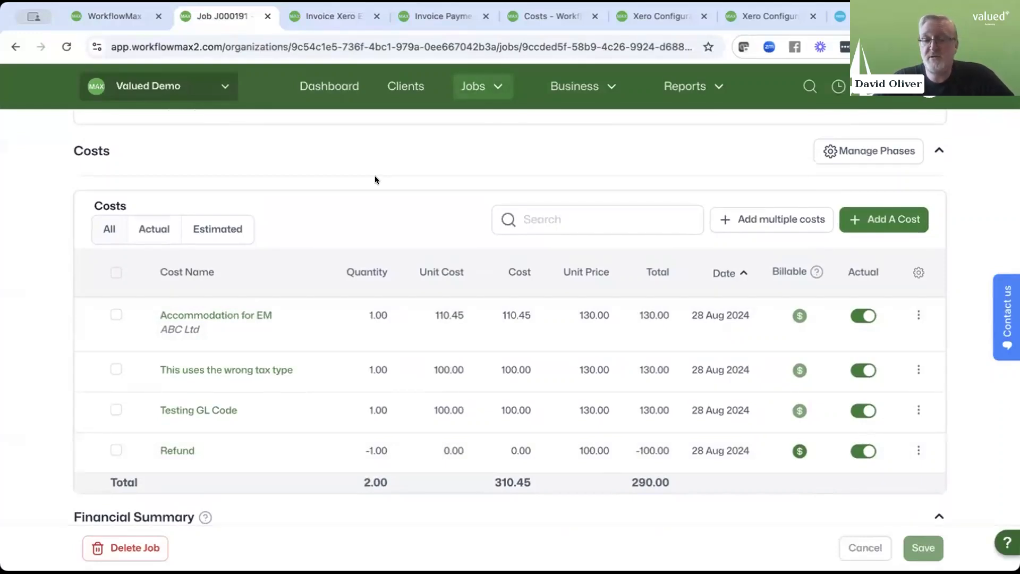
pyautogui.scroll(10, 376, 177)
pyautogui.scroll(8, 375, 179)
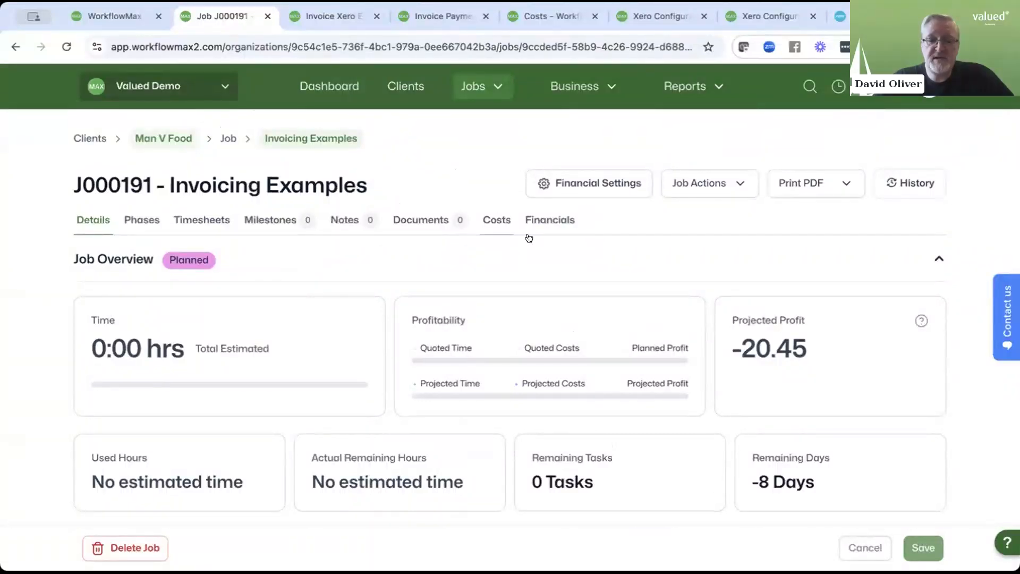
pyautogui.scroll(-3, 558, 262)
pyautogui.scroll(-20, 558, 263)
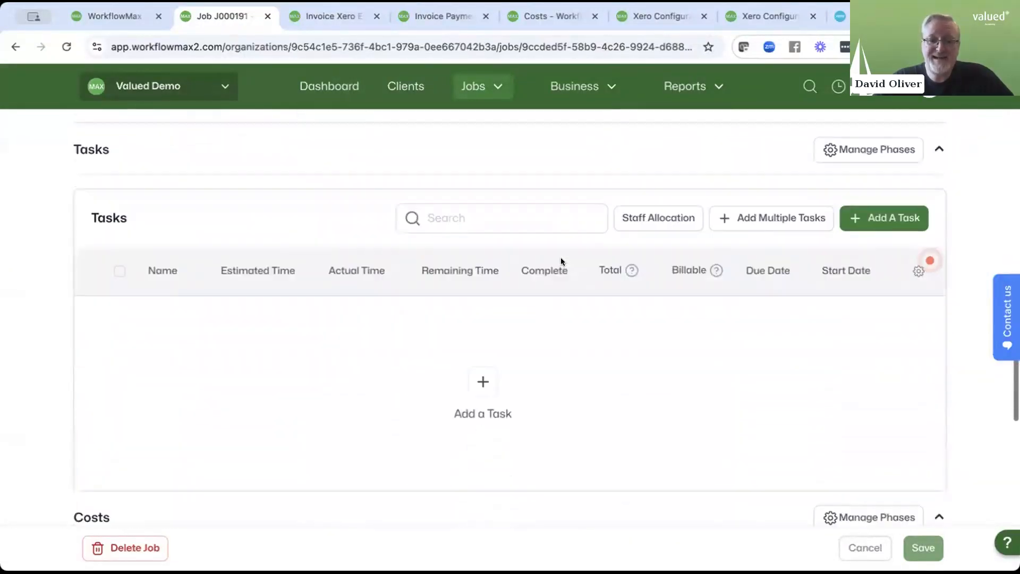
# Compare the job's cost lines with its overview figures and financial summary, checking quantities, totals and billable status
pyautogui.scroll(-1, 560, 260)
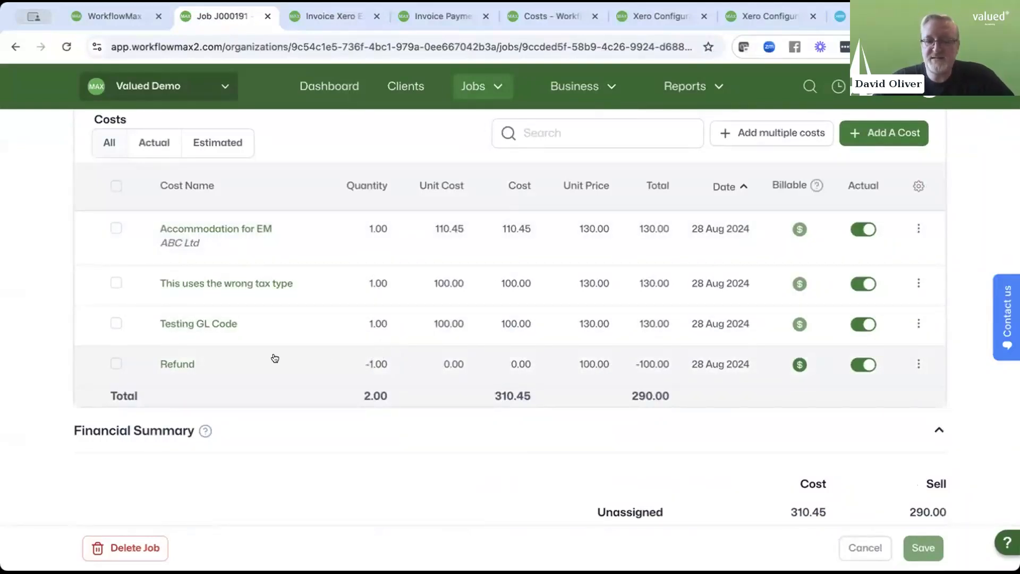
pyautogui.scroll(1, 758, 325)
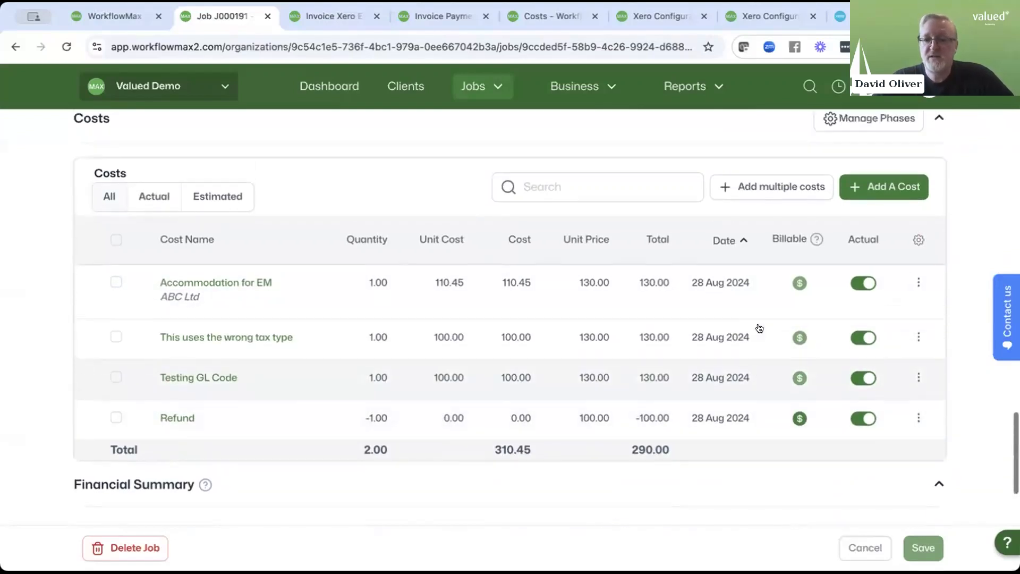
pyautogui.scroll(2, 722, 332)
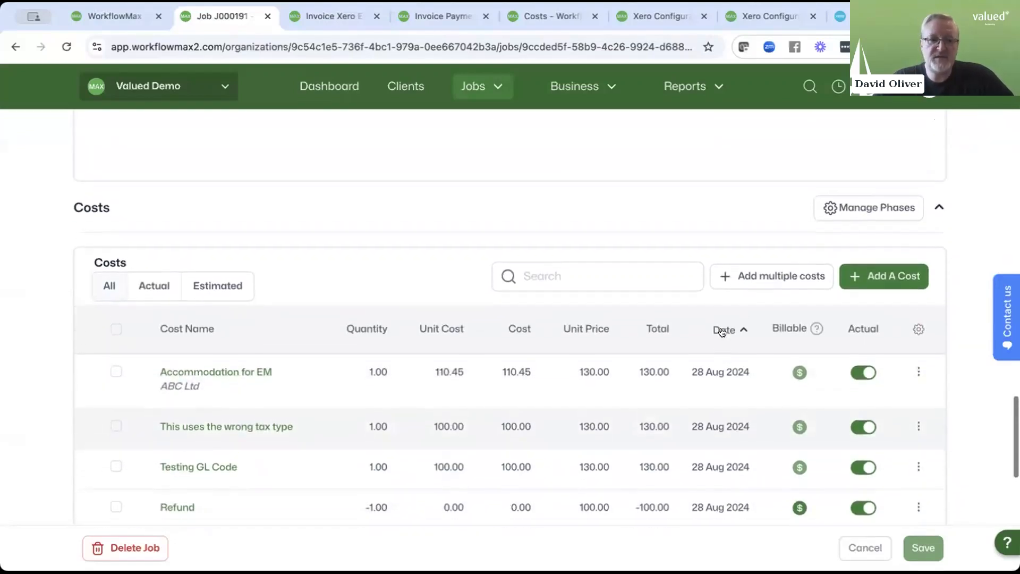
pyautogui.scroll(-3, 721, 332)
pyautogui.scroll(-4, 722, 332)
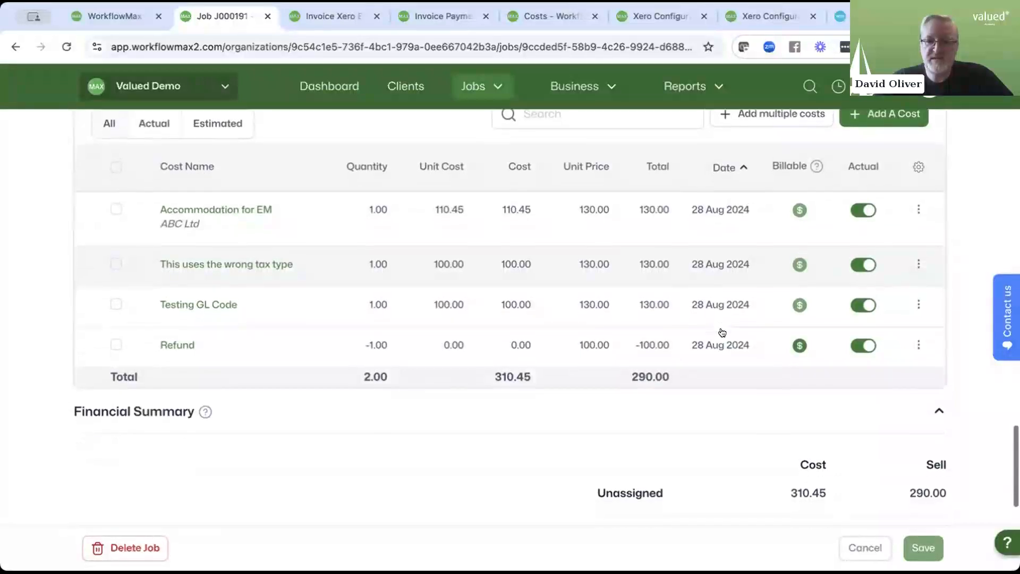
pyautogui.scroll(4, 722, 330)
pyautogui.scroll(3, 721, 330)
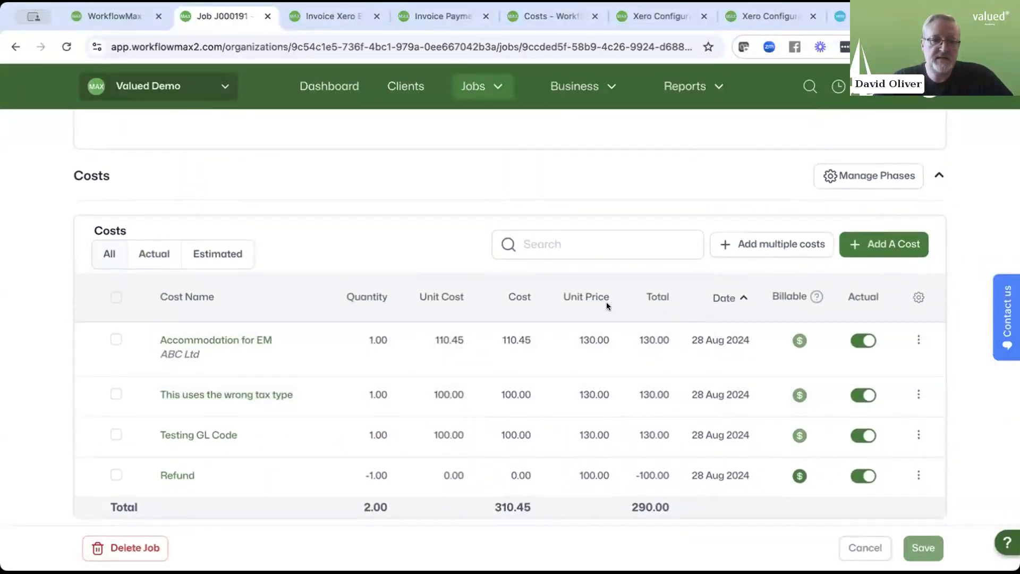
pyautogui.scroll(15, 607, 303)
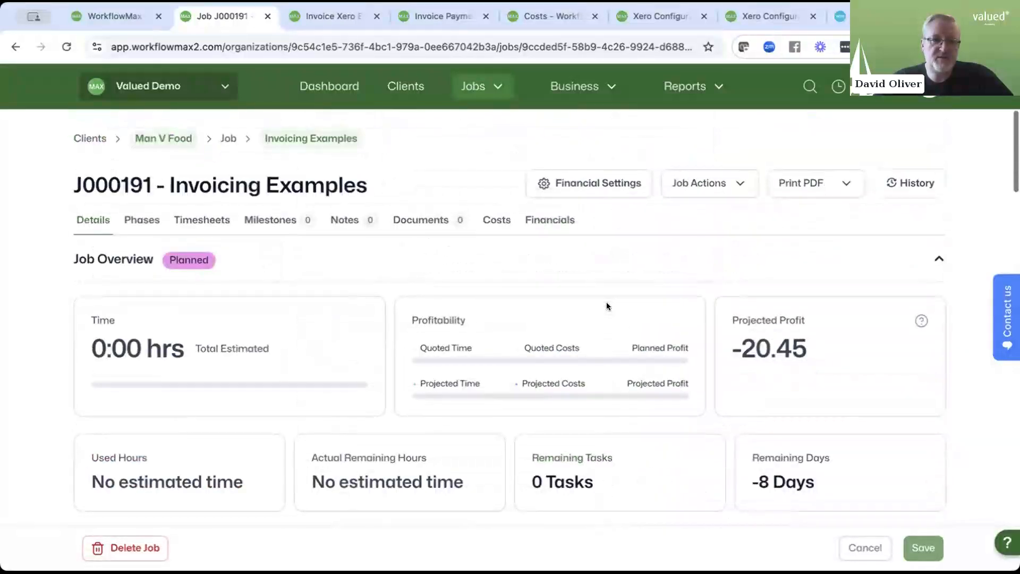
pyautogui.scroll(-10, 573, 361)
pyautogui.scroll(-12, 573, 360)
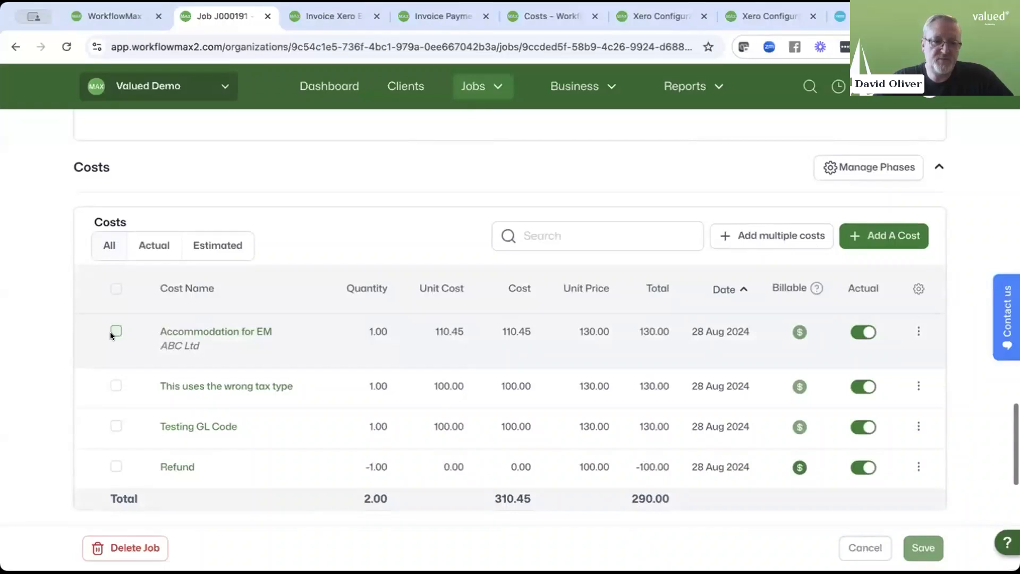
# Create a new progress invoice for job J000191 using the Actual Time and Costs invoice type
pyautogui.scroll(20, 137, 279)
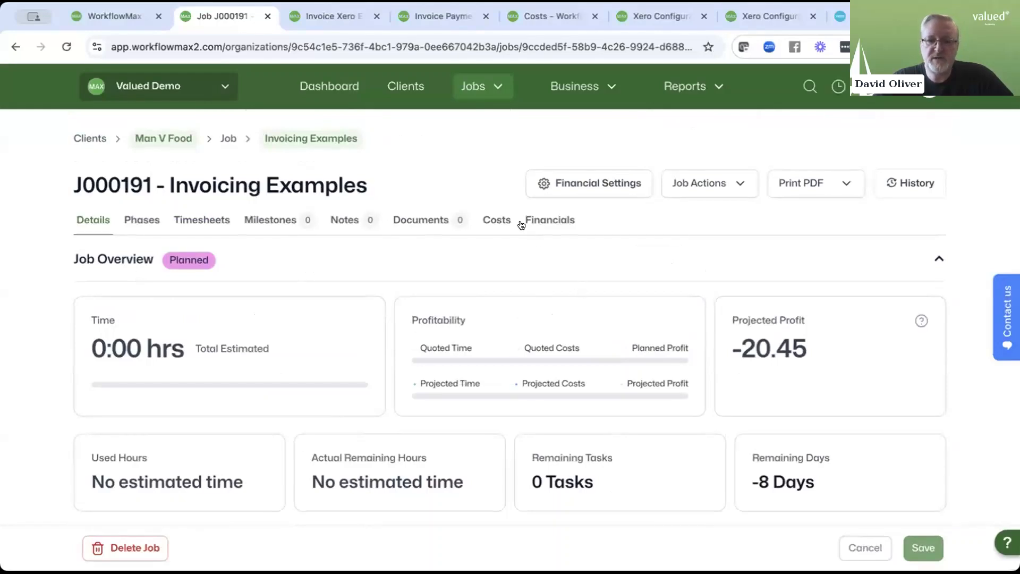
pyautogui.click(672, 181)
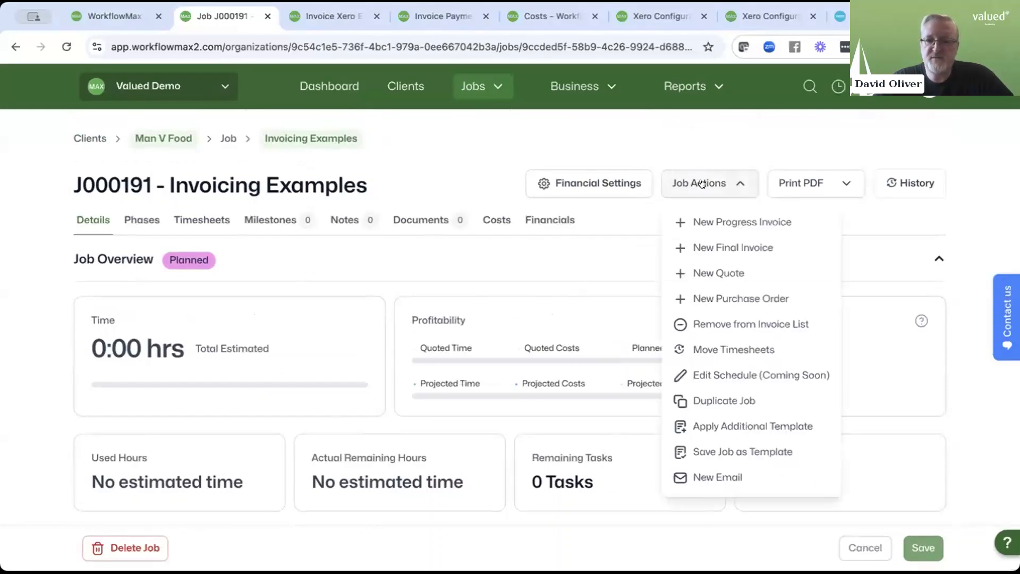
pyautogui.click(703, 221)
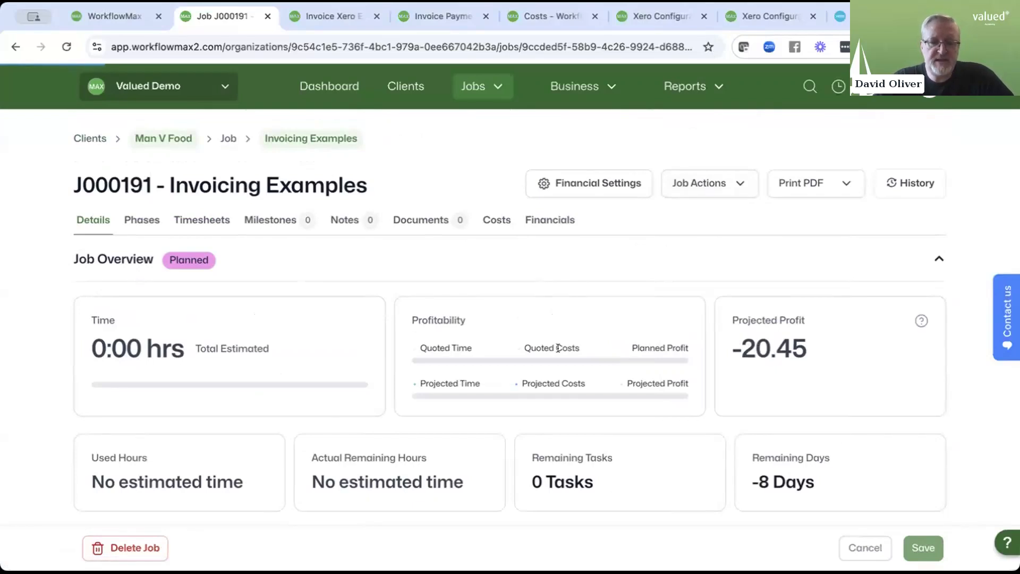
pyautogui.scroll(-3, 558, 348)
pyautogui.scroll(-2, 558, 351)
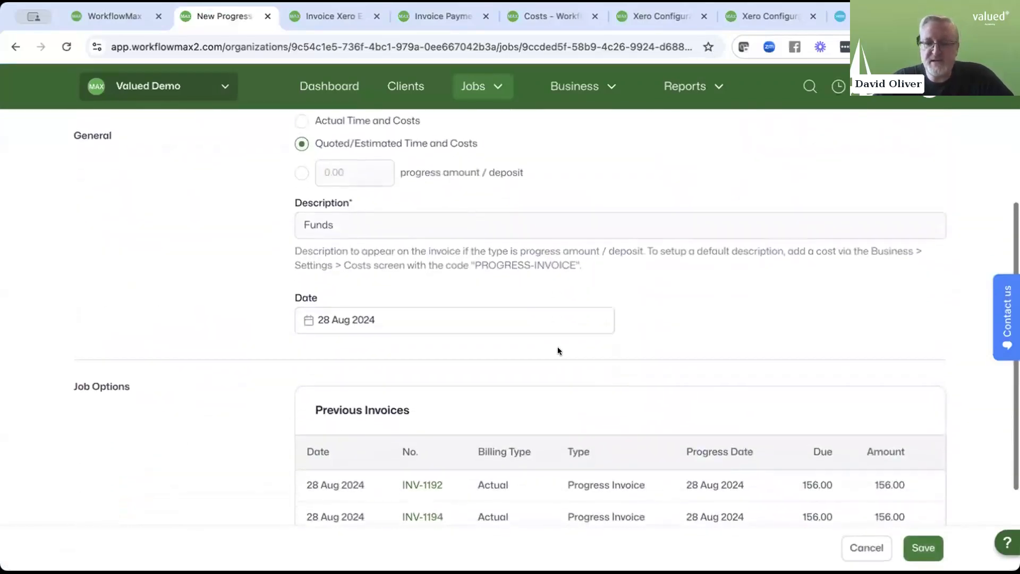
pyautogui.scroll(-2, 557, 346)
pyautogui.scroll(3, 556, 346)
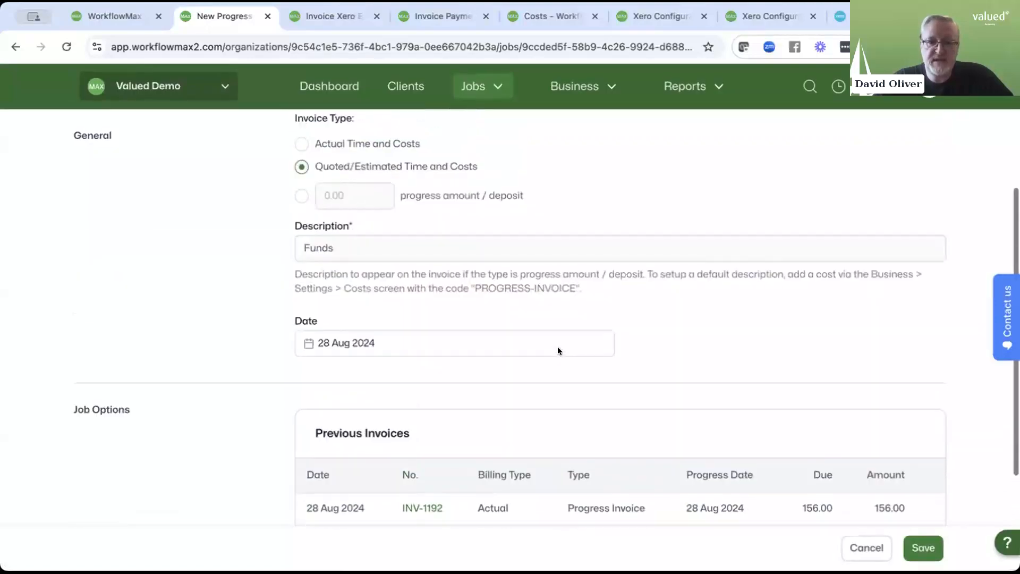
pyautogui.scroll(1, 556, 351)
pyautogui.click(410, 168)
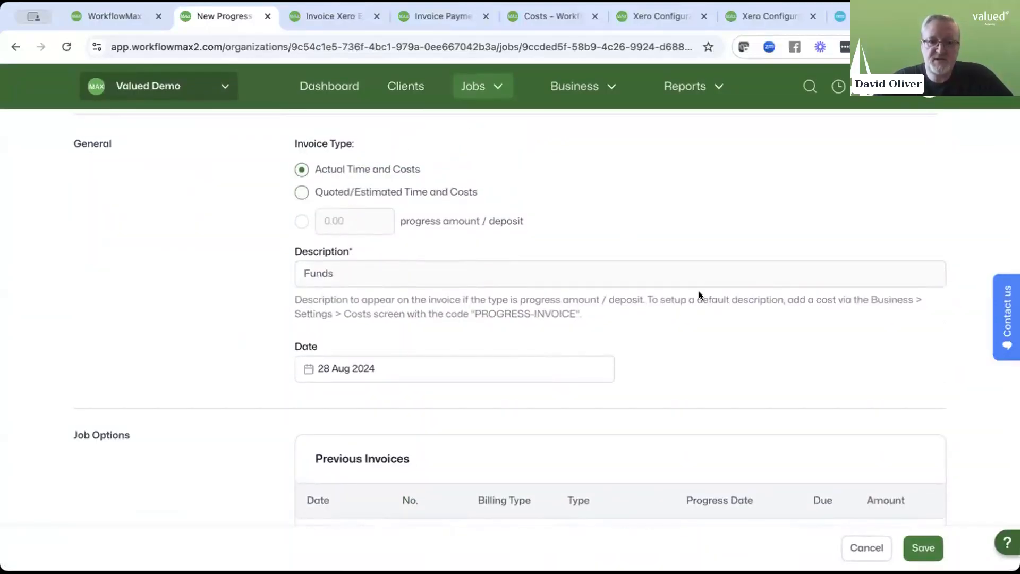
pyautogui.click(936, 549)
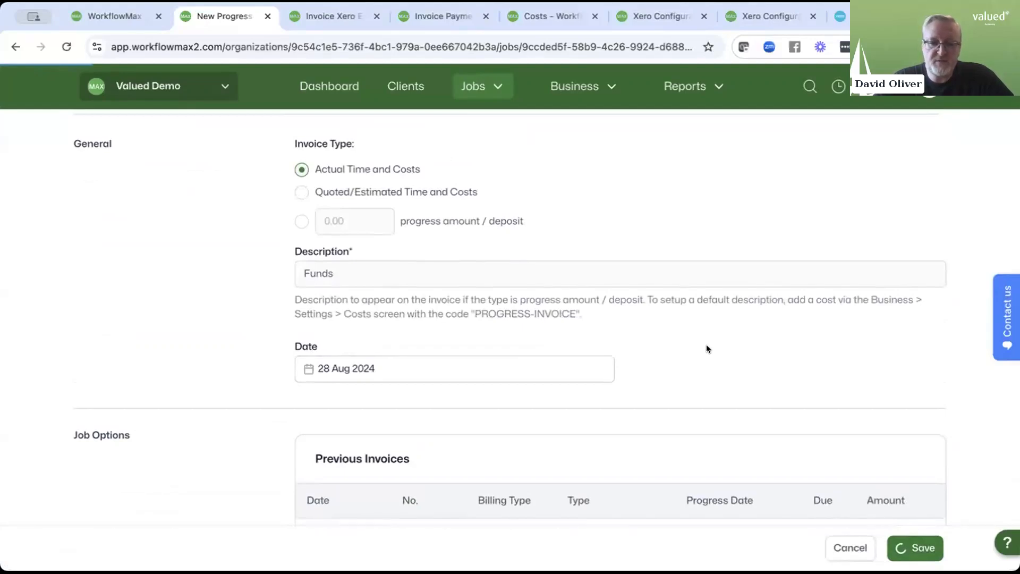
# Review the Refund cost line and summary on the draft invoice, then save and approve the invoice
pyautogui.scroll(-3, 706, 348)
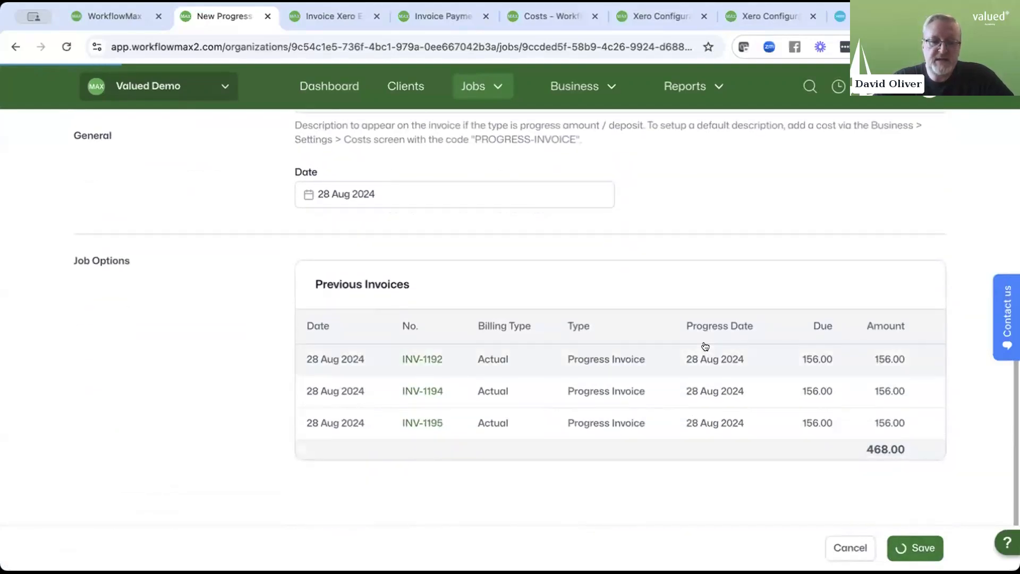
pyautogui.scroll(-5, 438, 358)
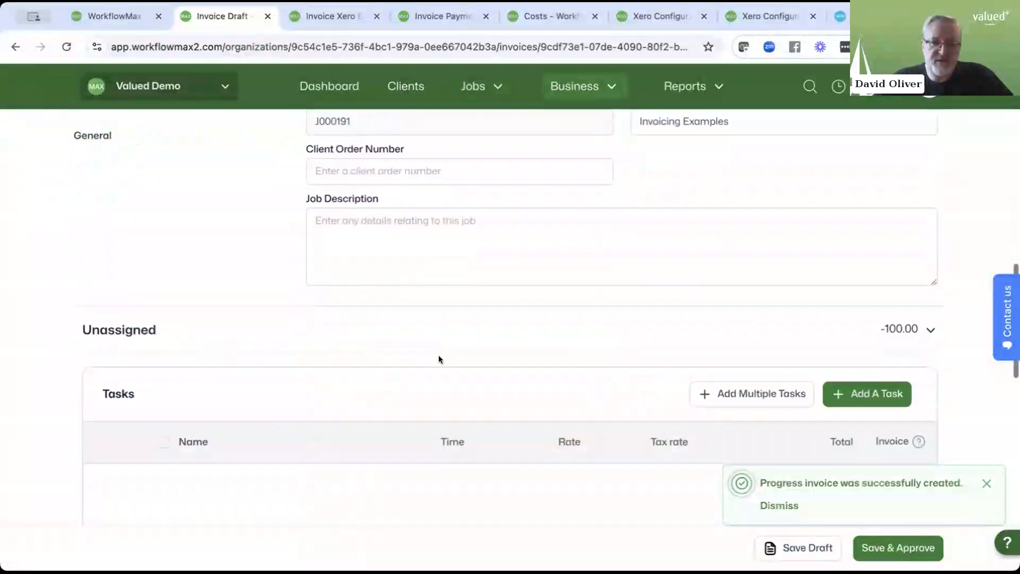
pyautogui.scroll(-8, 438, 359)
pyautogui.scroll(2, 257, 351)
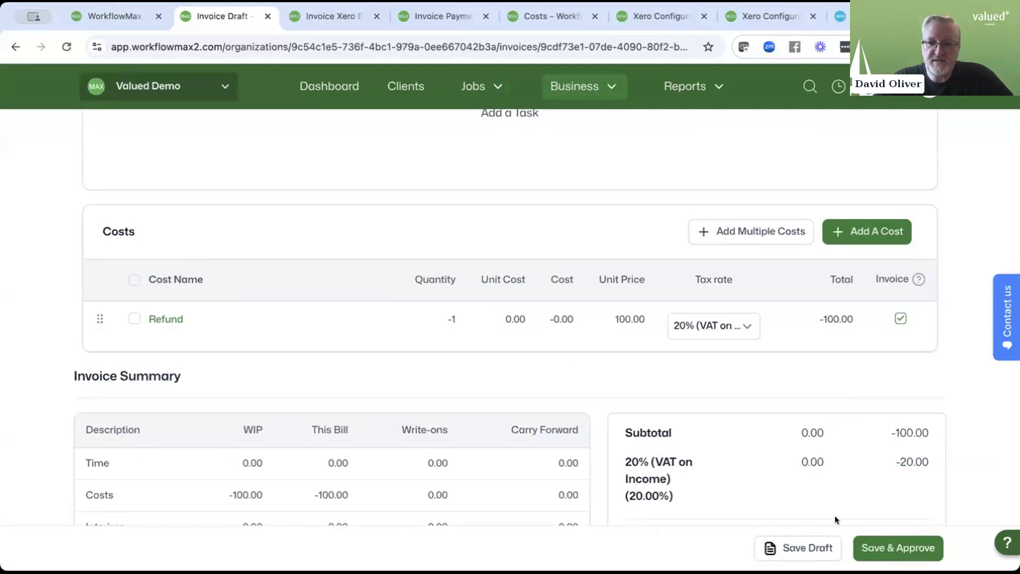
pyautogui.click(885, 542)
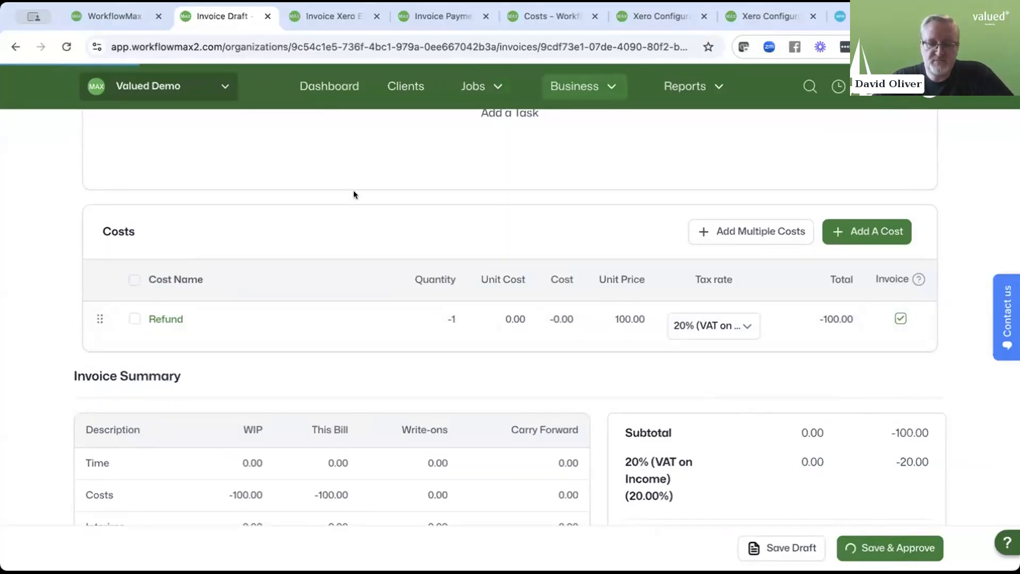
# Check the approved invoice's number, reload the page and examine the prefix of the updated number
pyautogui.scroll(7, 354, 195)
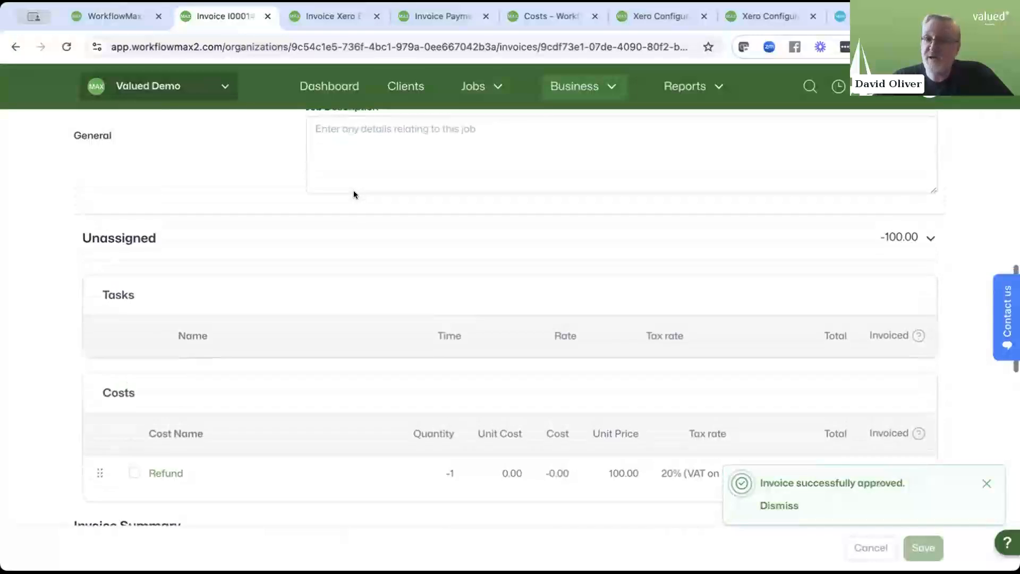
pyautogui.scroll(6, 354, 195)
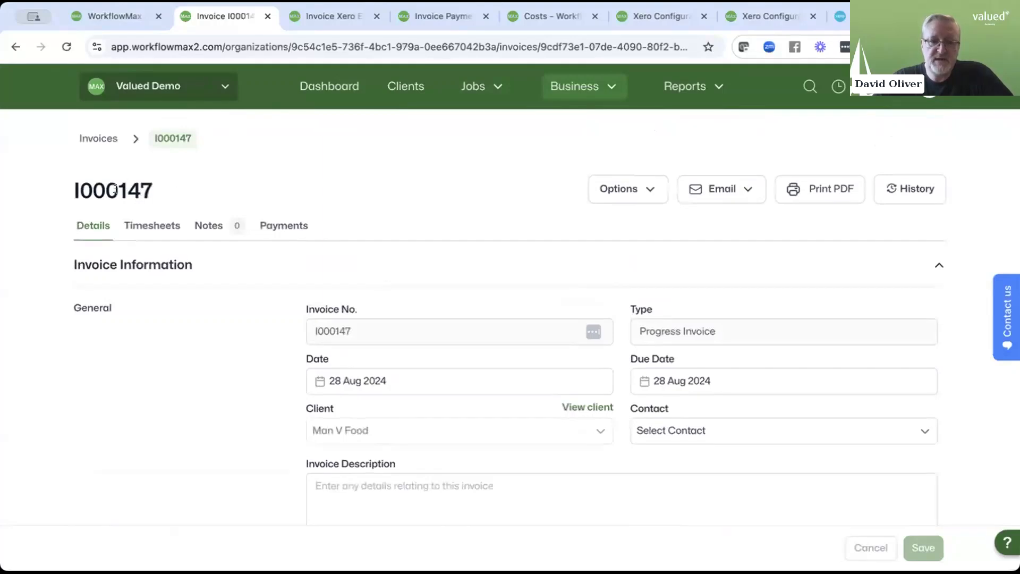
pyautogui.moveTo(154, 191); pyautogui.dragTo(47, 186)
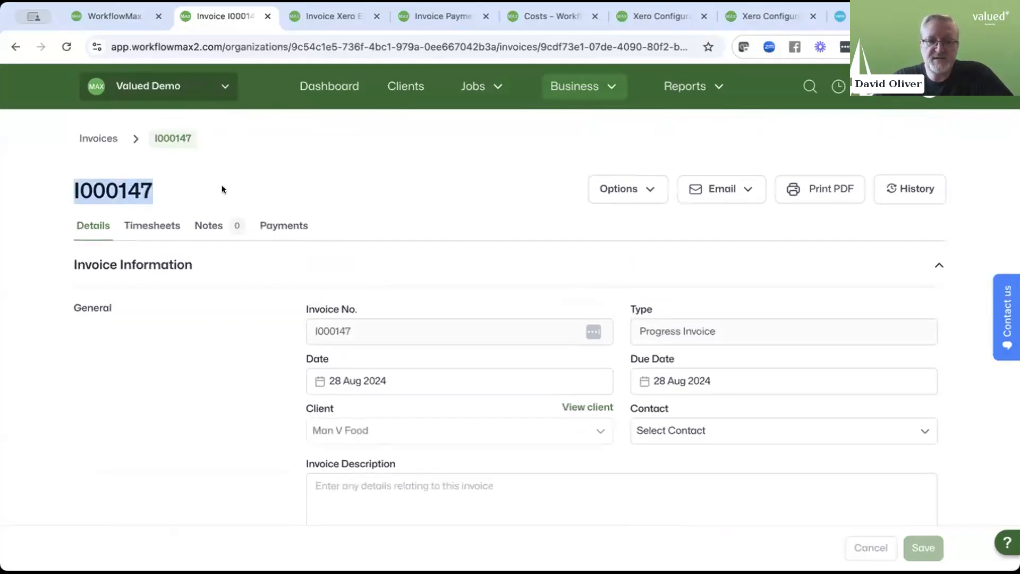
pyautogui.click(242, 195)
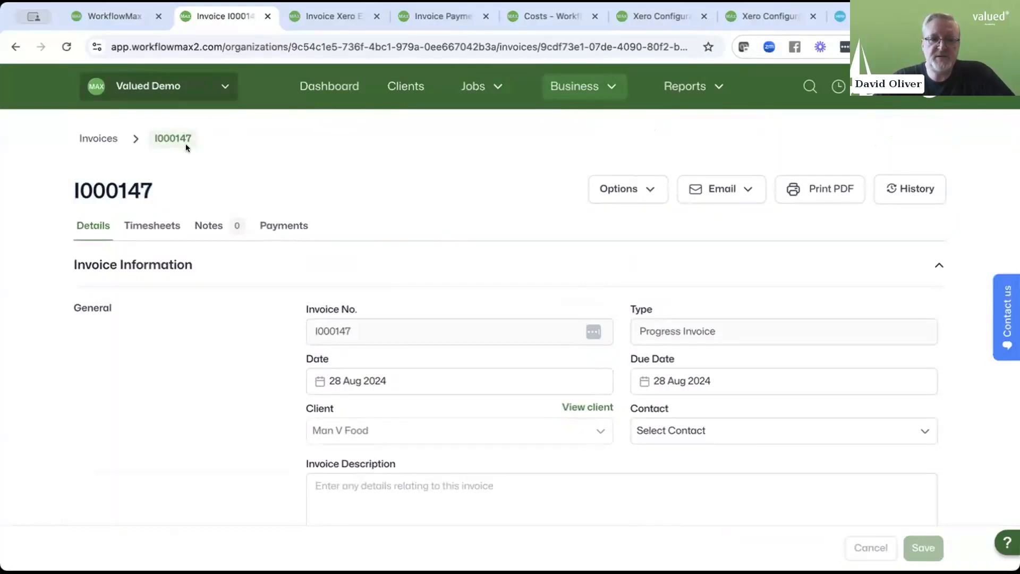
pyautogui.click(66, 48)
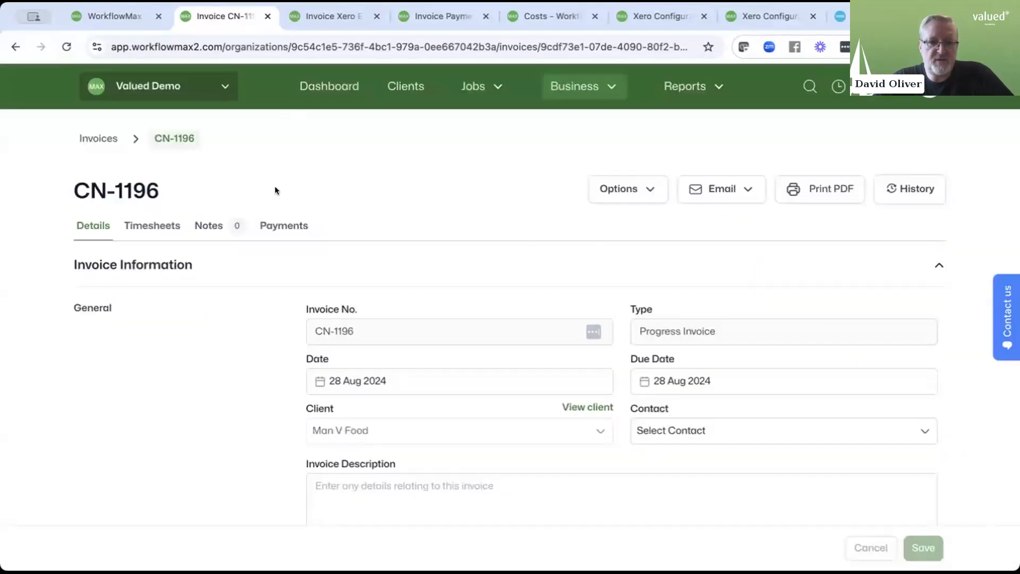
pyautogui.moveTo(74, 190); pyautogui.dragTo(104, 192)
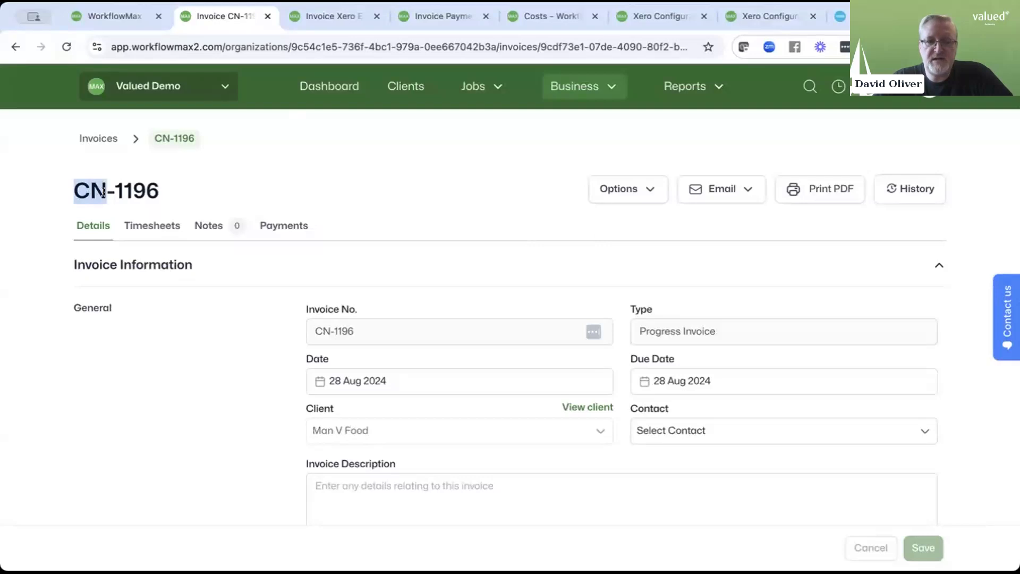
# Switch to Xero, refresh it and open the list of draft sales invoices from the dashboard to find the credit note
pyautogui.click(839, 16)
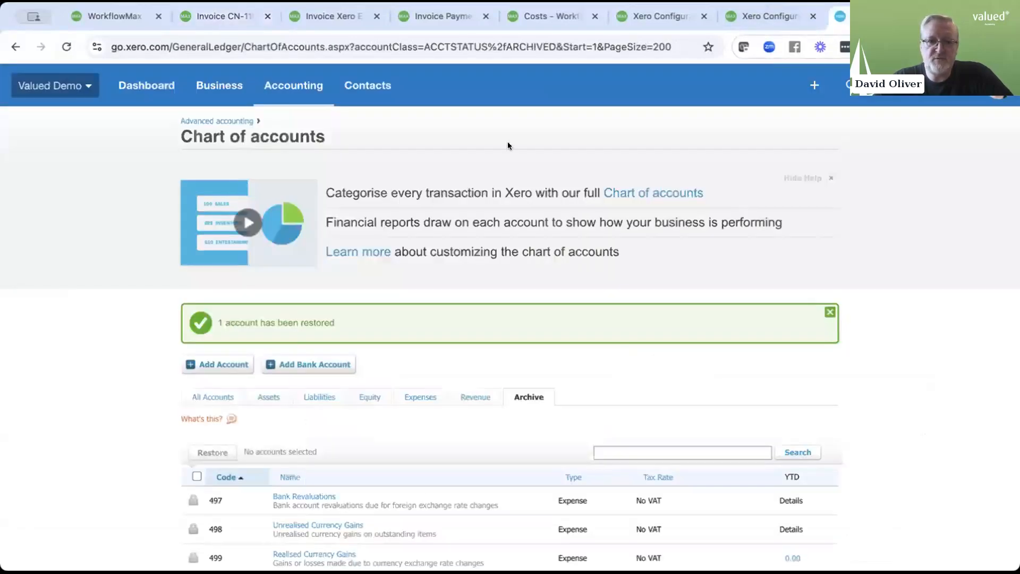
pyautogui.click(66, 47)
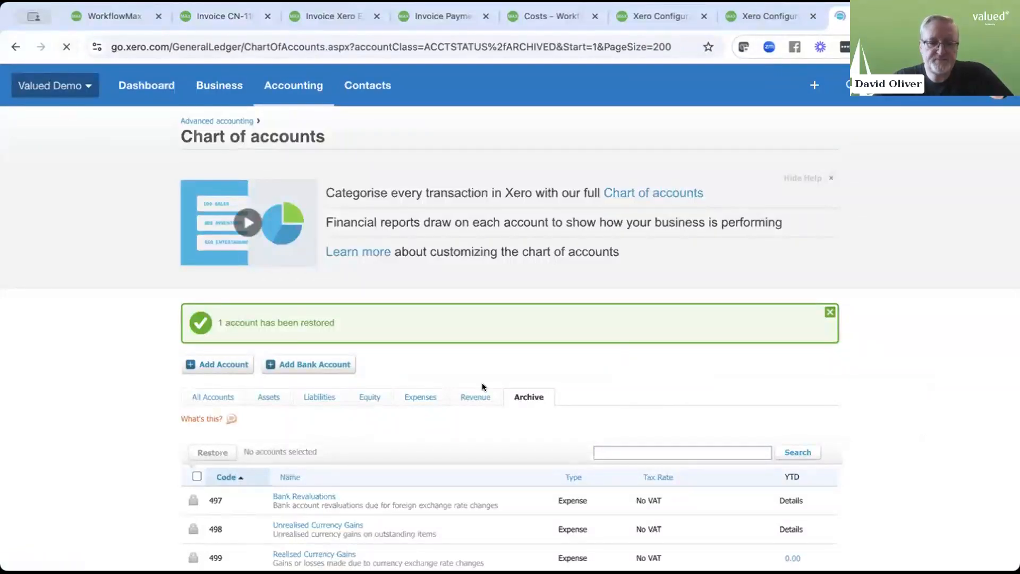
pyautogui.scroll(-1, 483, 386)
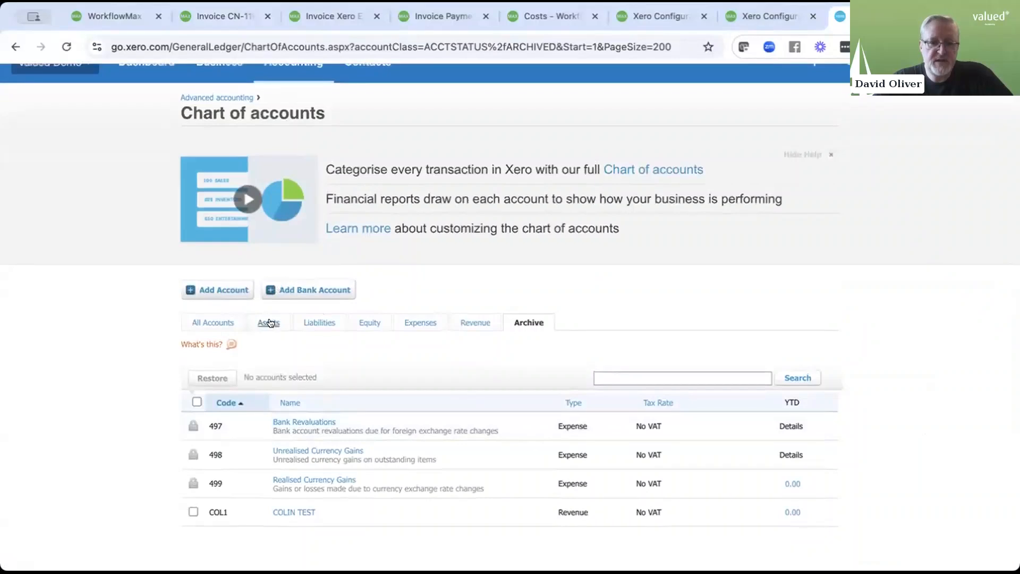
pyautogui.scroll(1, 223, 175)
pyautogui.click(157, 93)
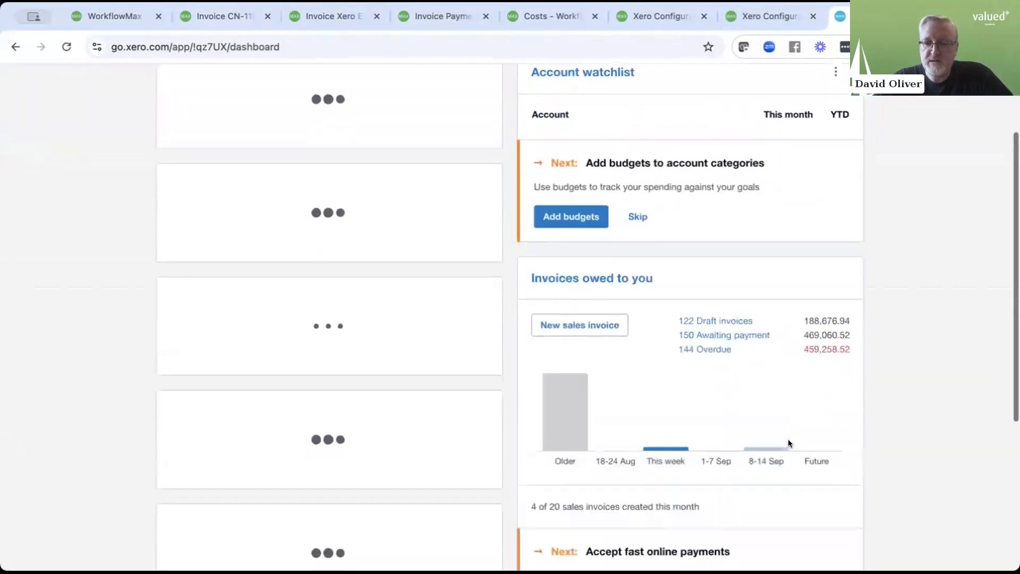
pyautogui.click(687, 324)
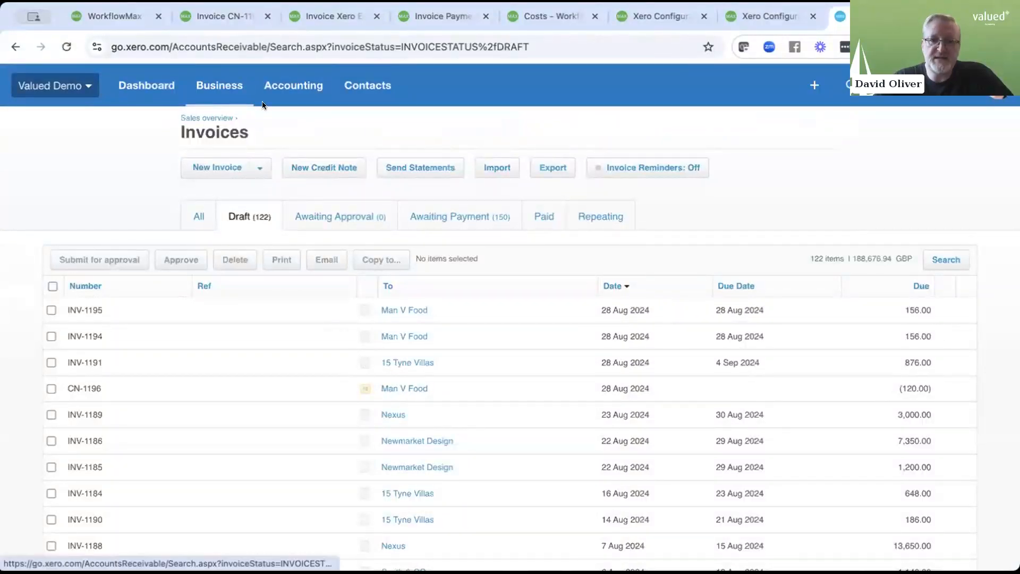
# Return to the credit note in WorkflowMax and examine the actions available for it without applying any
pyautogui.click(224, 16)
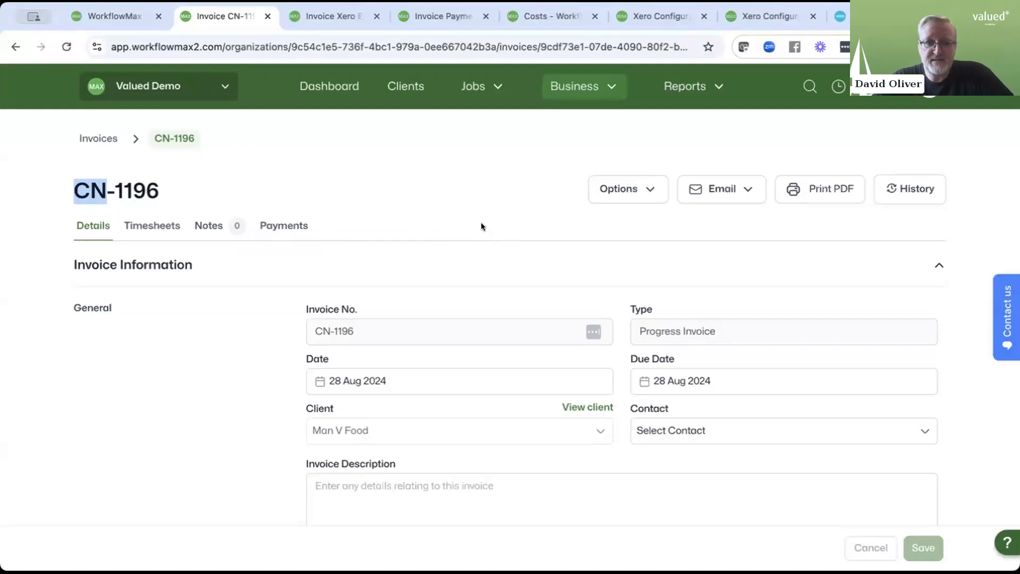
pyautogui.click(647, 190)
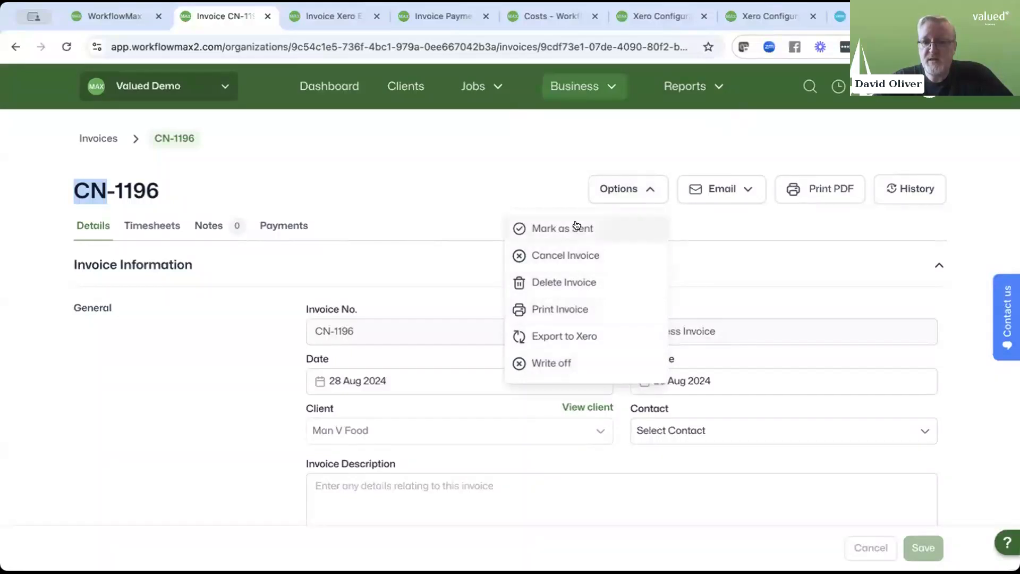
pyautogui.click(536, 188)
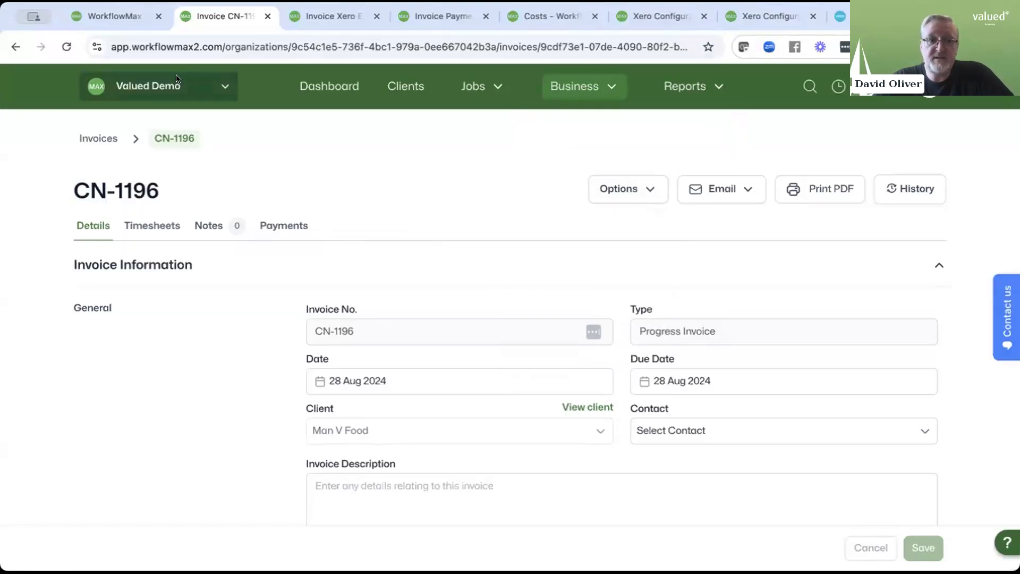
# Show the course's Cancelling or deleting screen, then switch to the failed Xero exports in WorkflowMax's invoices
pyautogui.click(103, 16)
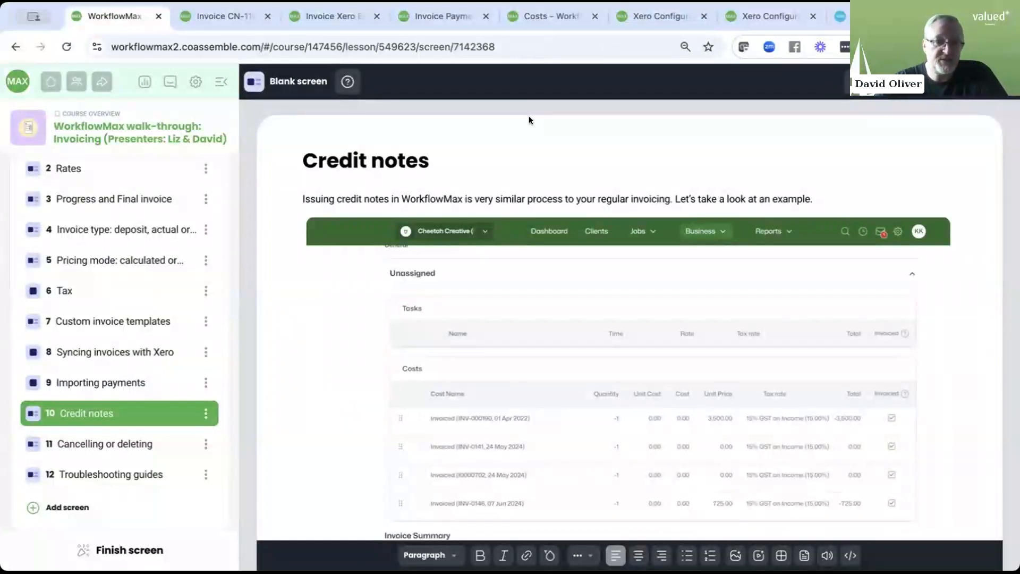
pyautogui.click(93, 435)
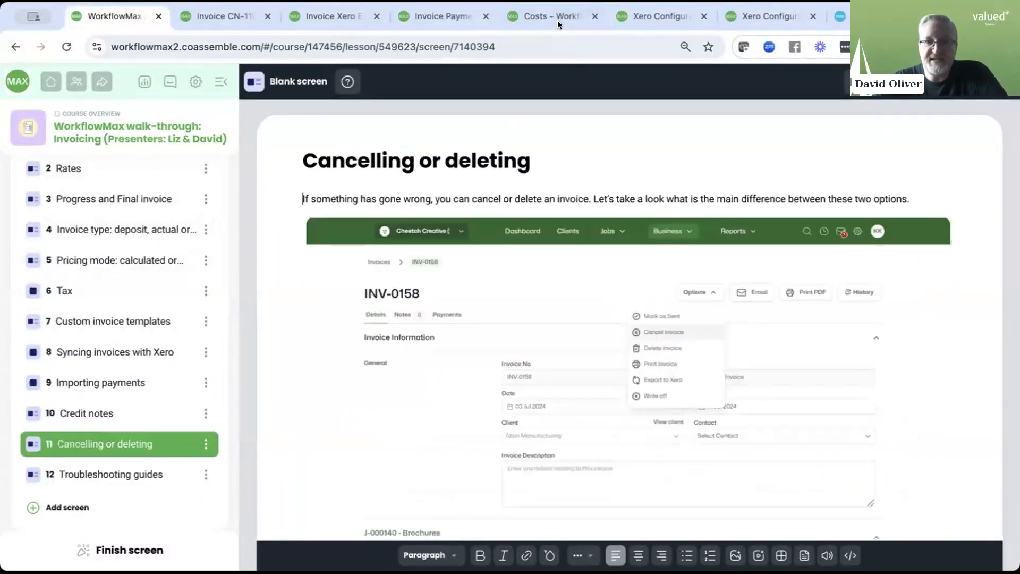
pyautogui.click(334, 18)
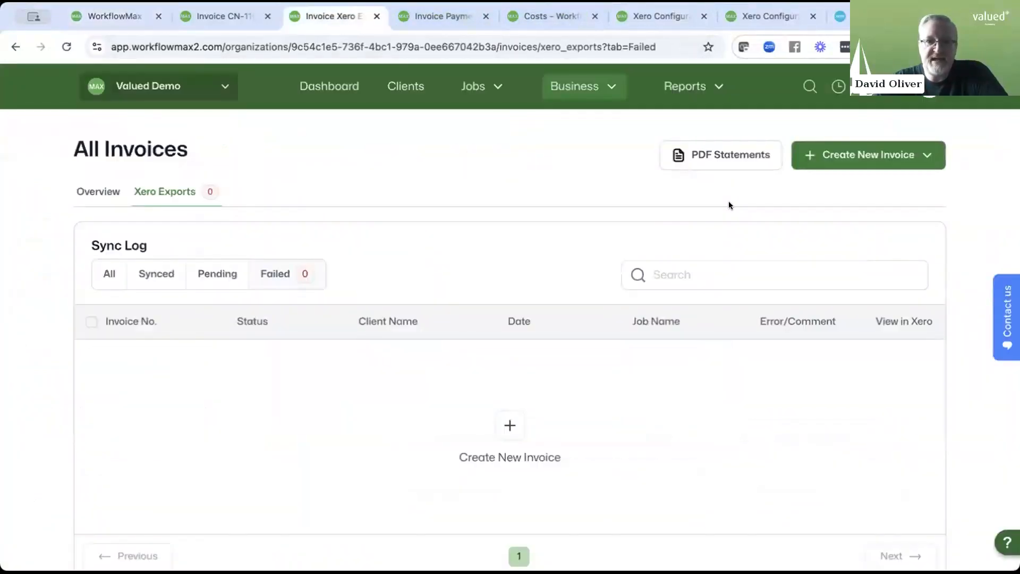
# Return to the credit note in WorkflowMax and examine its cancel and delete options without applying either
pyautogui.click(230, 15)
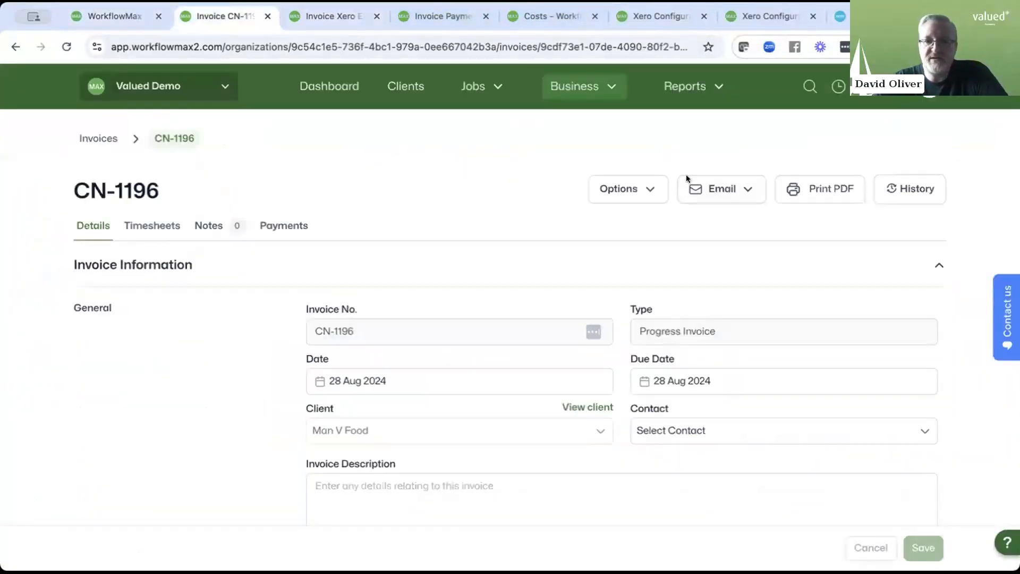
pyautogui.click(645, 188)
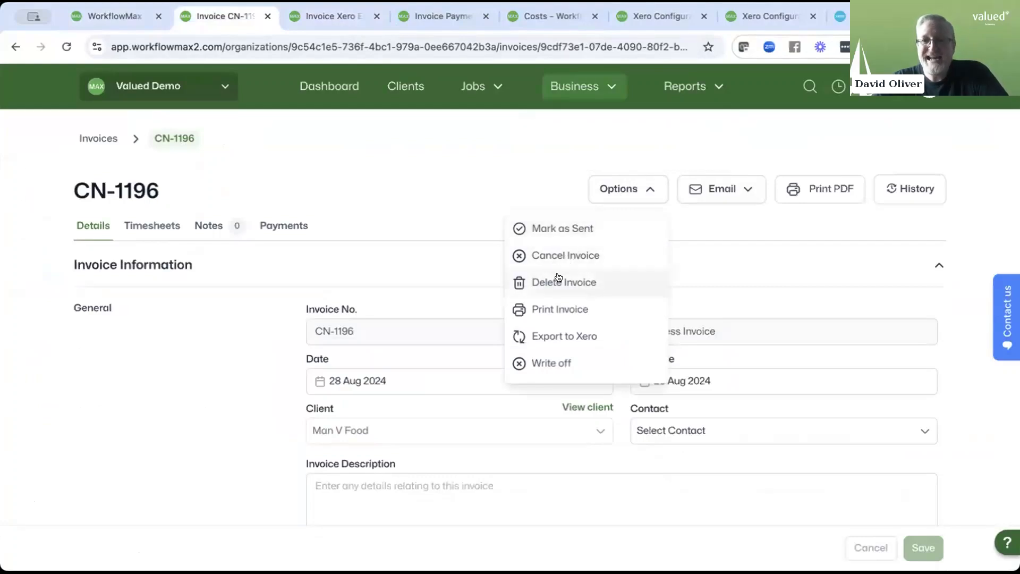
pyautogui.click(541, 176)
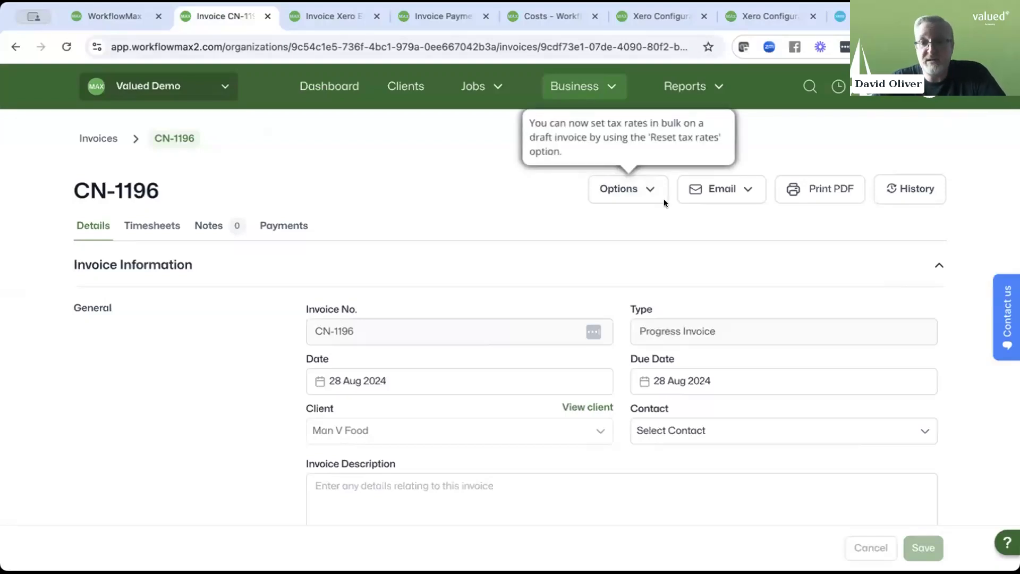
pyautogui.click(647, 191)
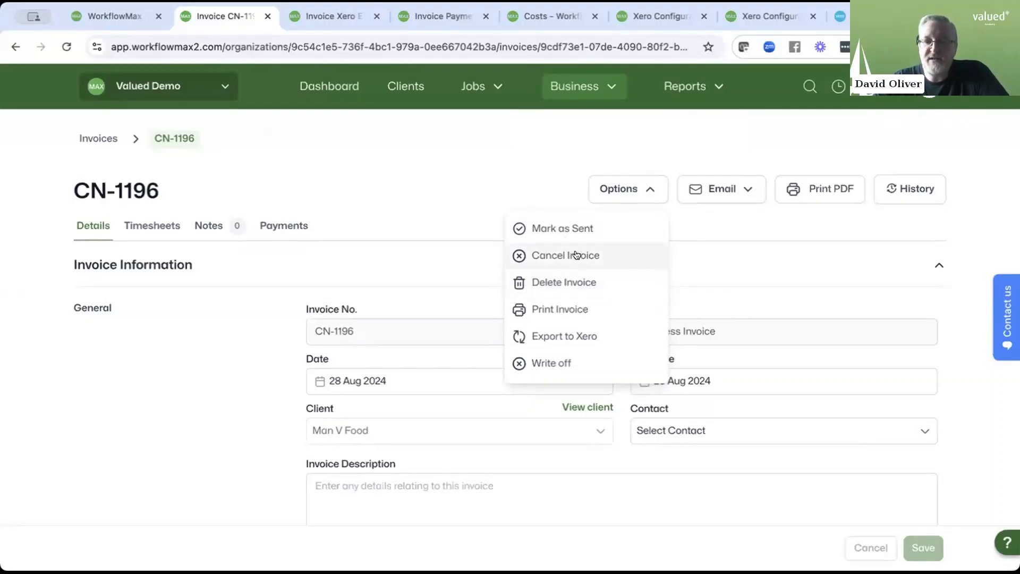
pyautogui.click(546, 180)
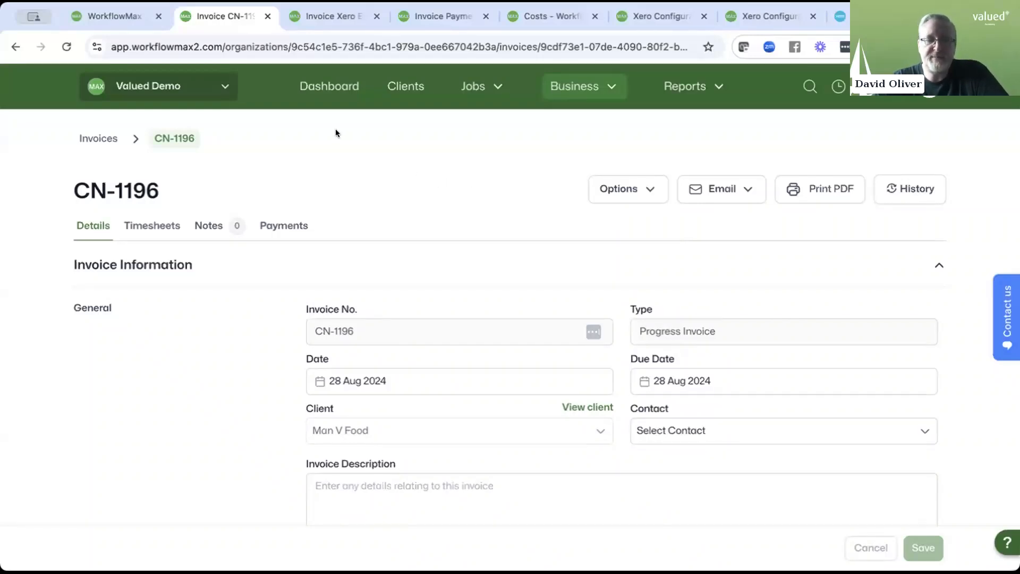
# Show the course's Troubleshooting guides screen, then open the troubleshooting guides from WorkflowMax's resource centre
pyautogui.click(130, 13)
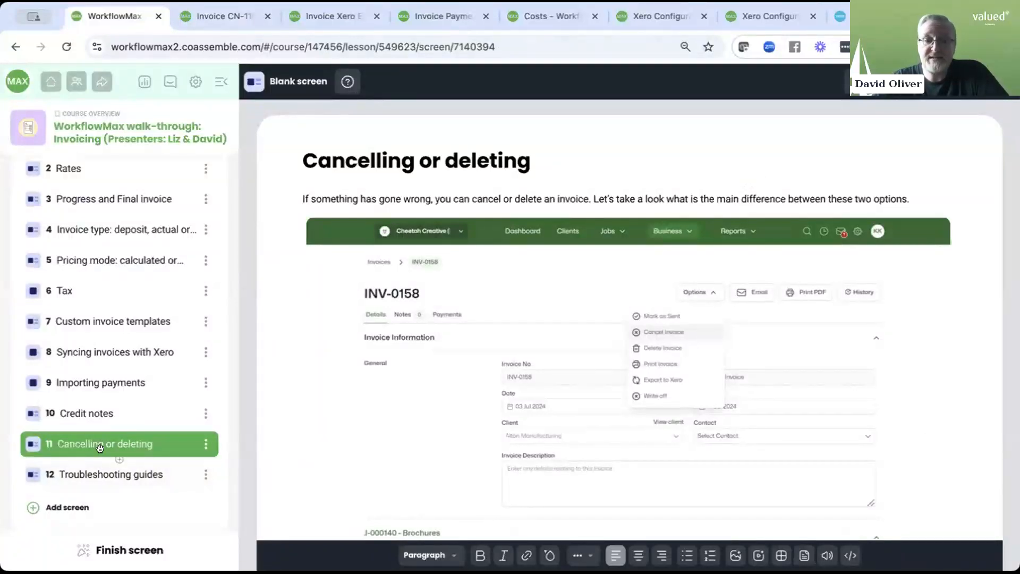
pyautogui.click(109, 474)
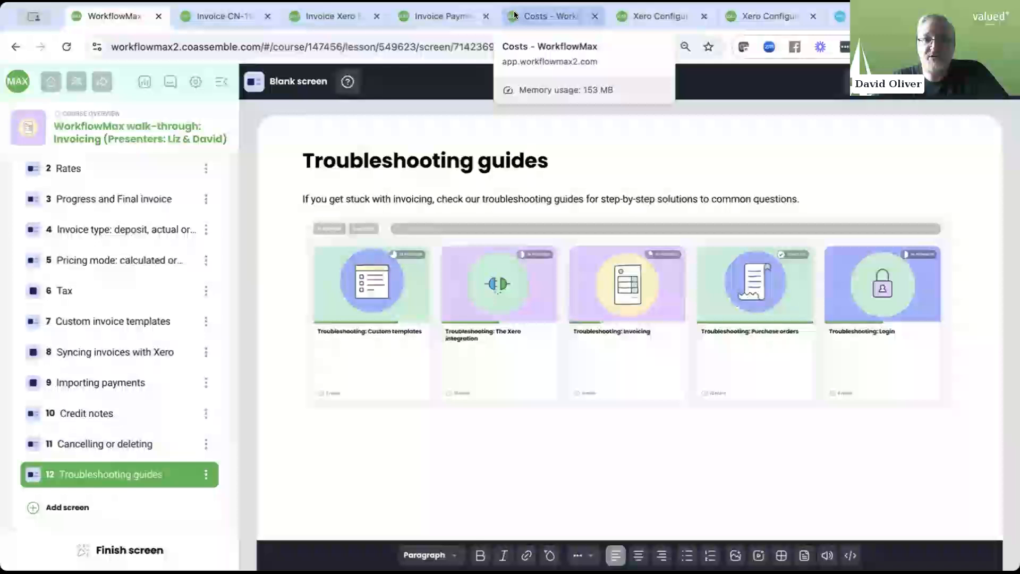
pyautogui.click(550, 16)
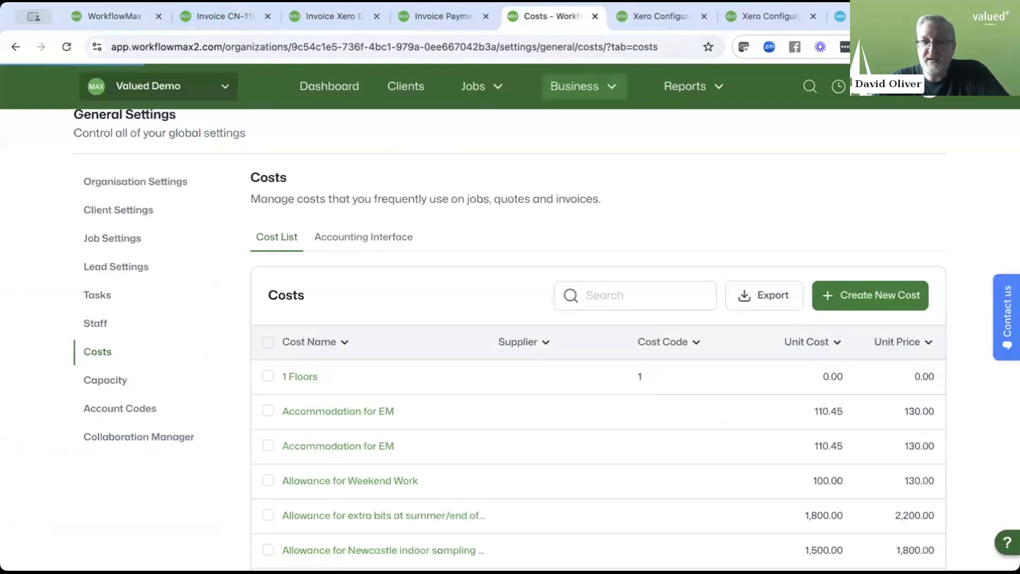
pyautogui.click(1007, 543)
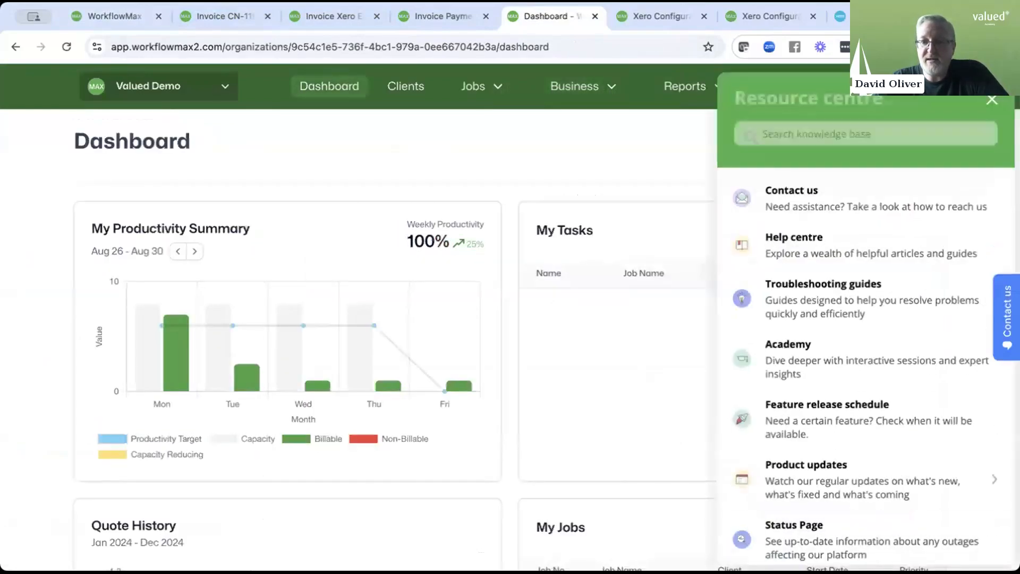
pyautogui.click(783, 287)
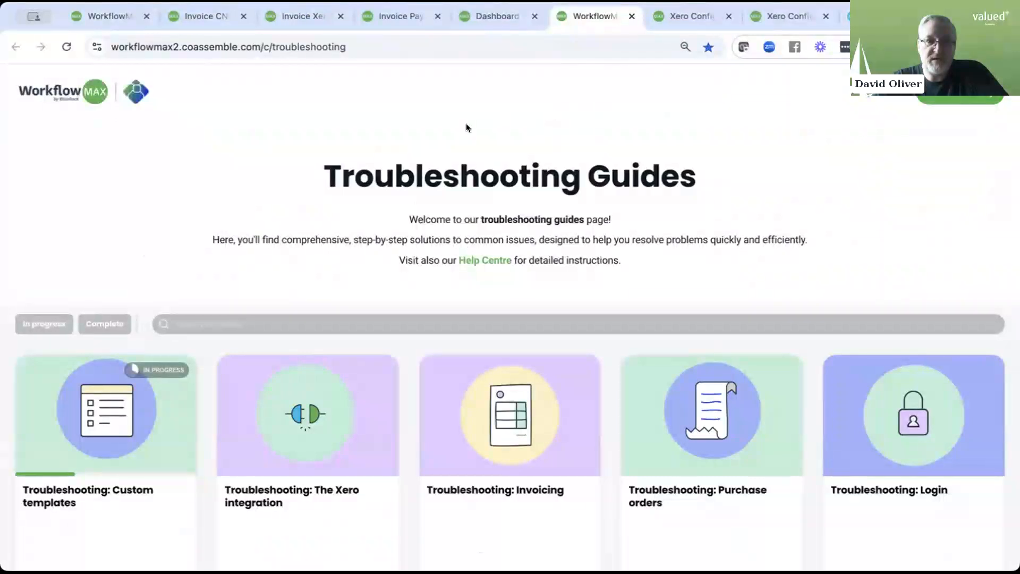
# Look through the available troubleshooting guides and review the Invoicing guide's overview and course content, then close it
pyautogui.scroll(-1, 415, 176)
pyautogui.scroll(-2, 416, 177)
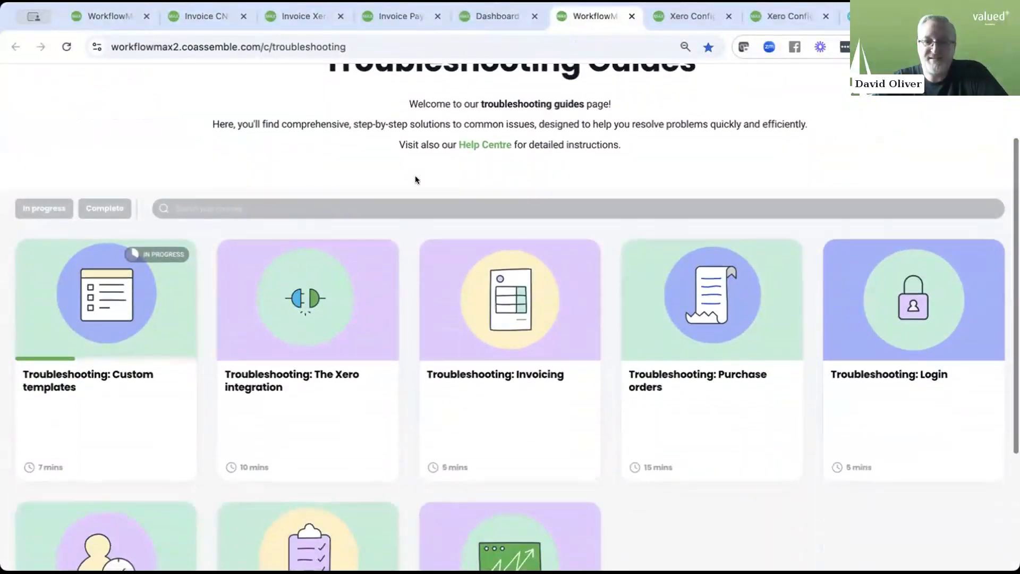
pyautogui.scroll(-1, 415, 177)
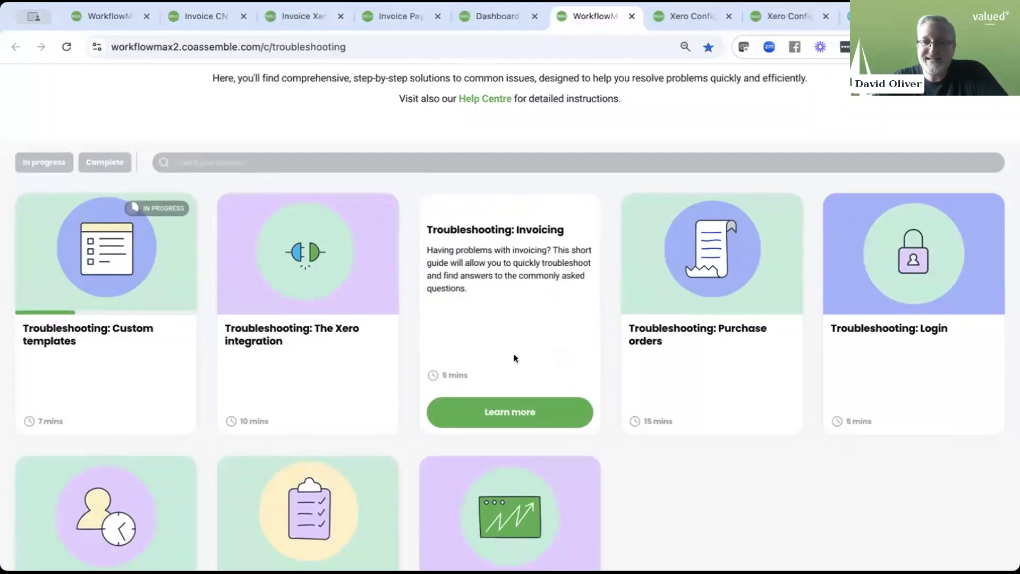
pyautogui.click(509, 416)
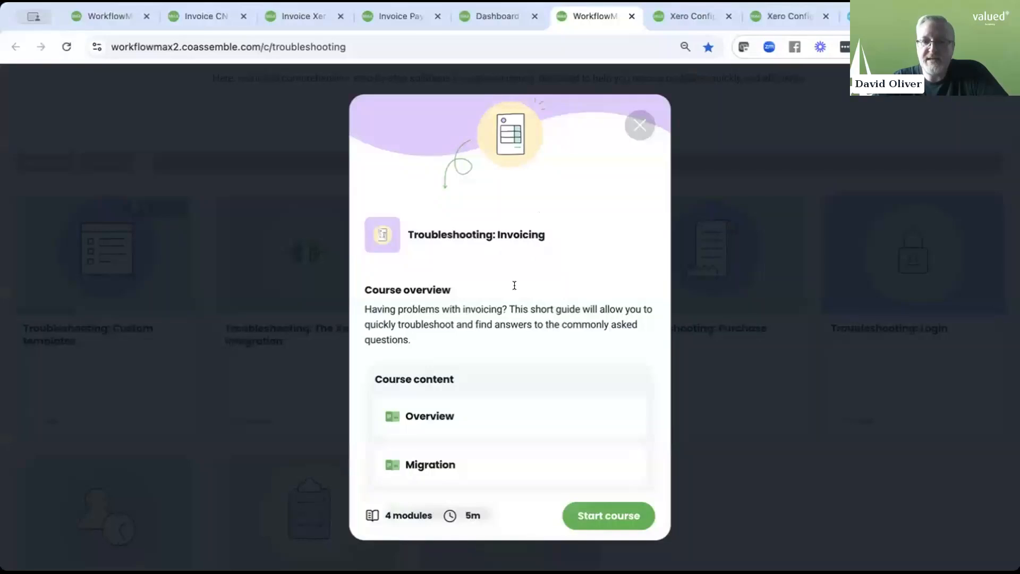
pyautogui.scroll(-3, 514, 284)
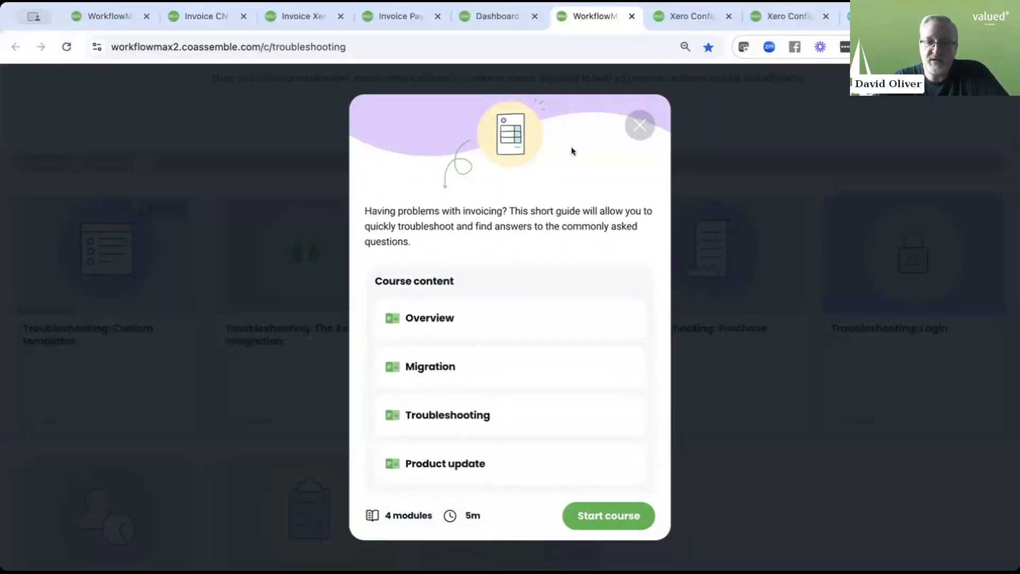
pyautogui.click(638, 127)
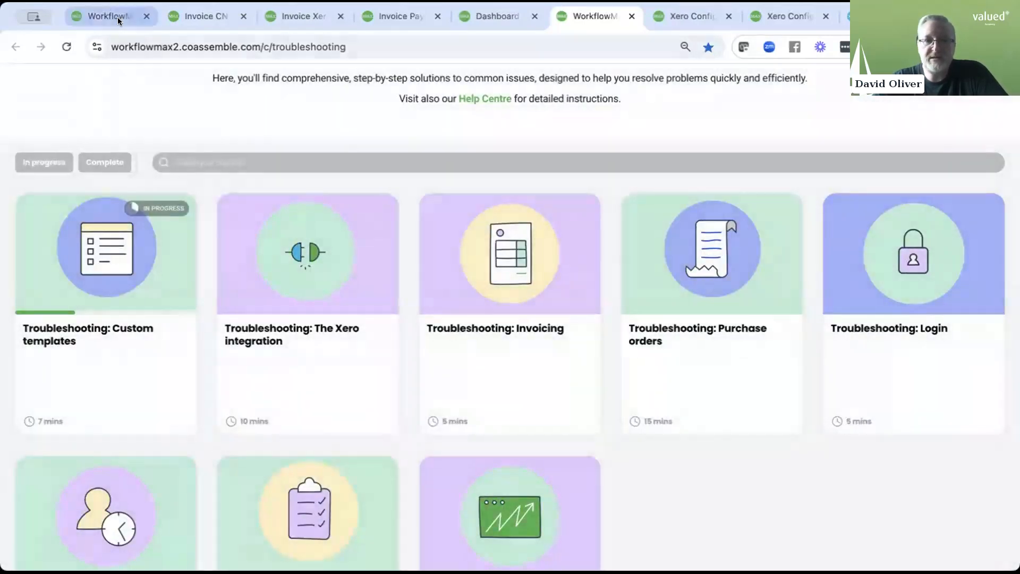
# Return to the invoicing walk-through course and expand its Q&A module
pyautogui.click(117, 17)
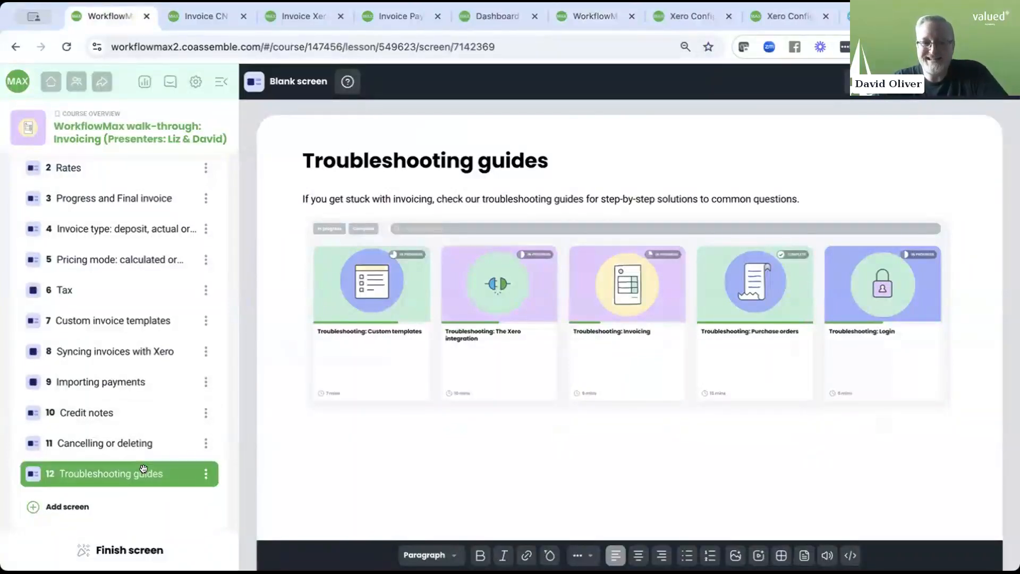
pyautogui.scroll(-3, 143, 468)
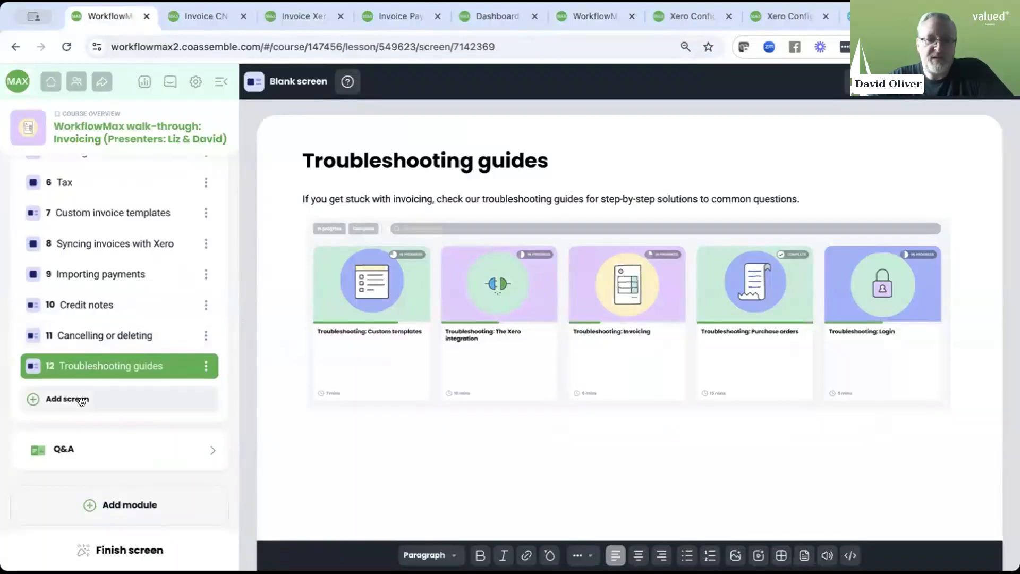
pyautogui.click(69, 448)
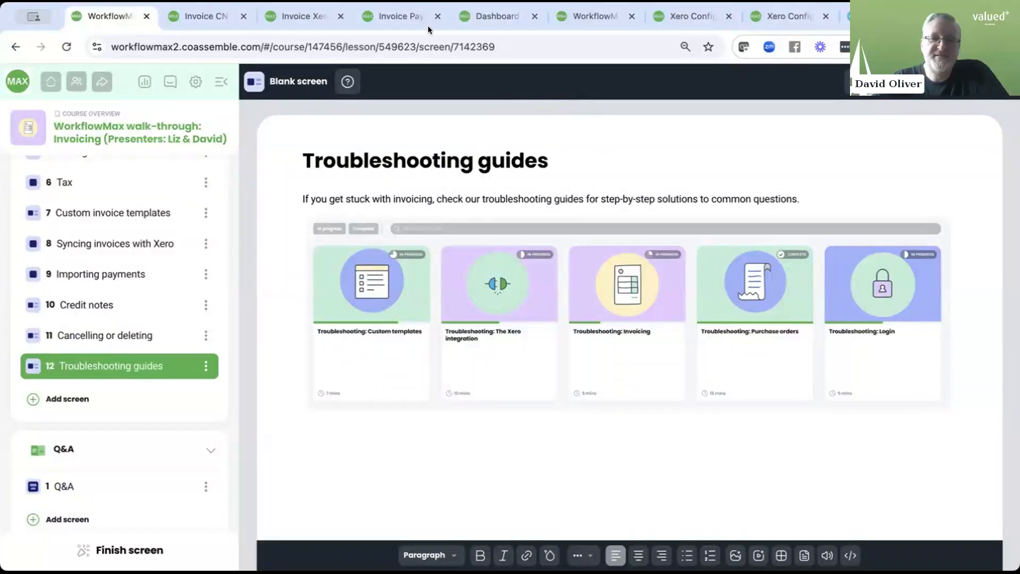
# Switch to invoice INV-1193 in WorkflowMax and go from its payments to the list of all invoices
pyautogui.click(382, 15)
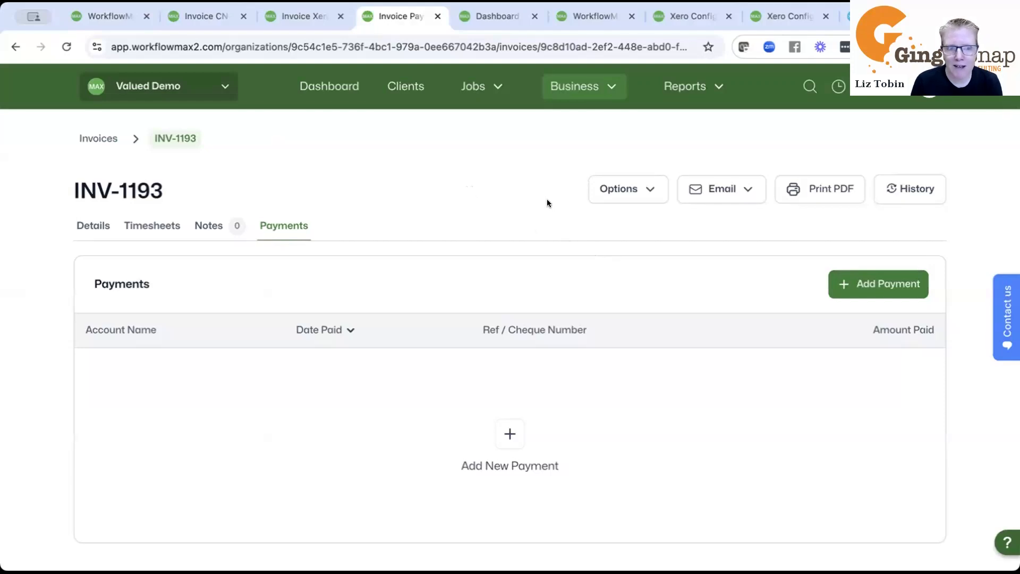
pyautogui.click(584, 93)
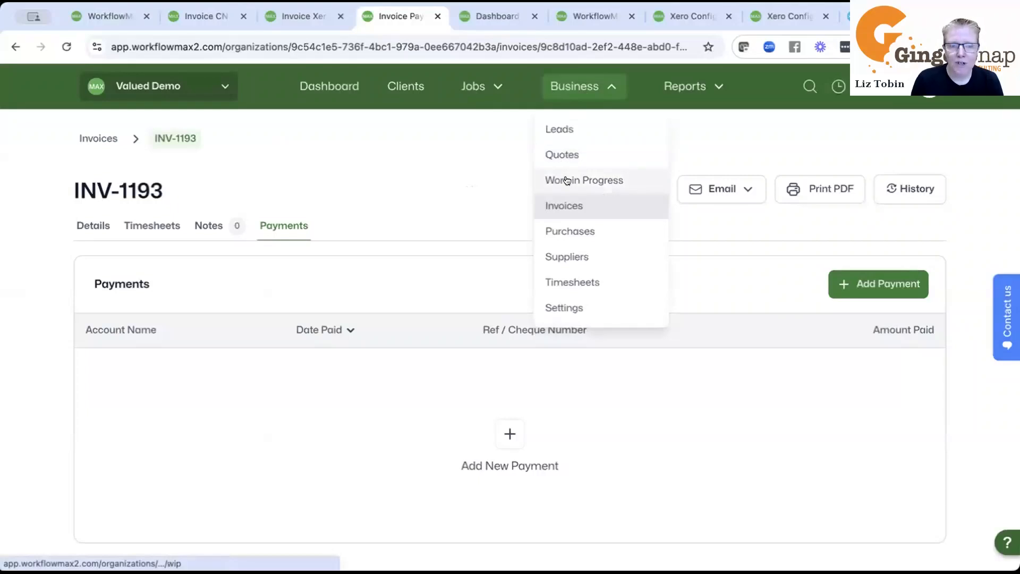
pyautogui.click(562, 206)
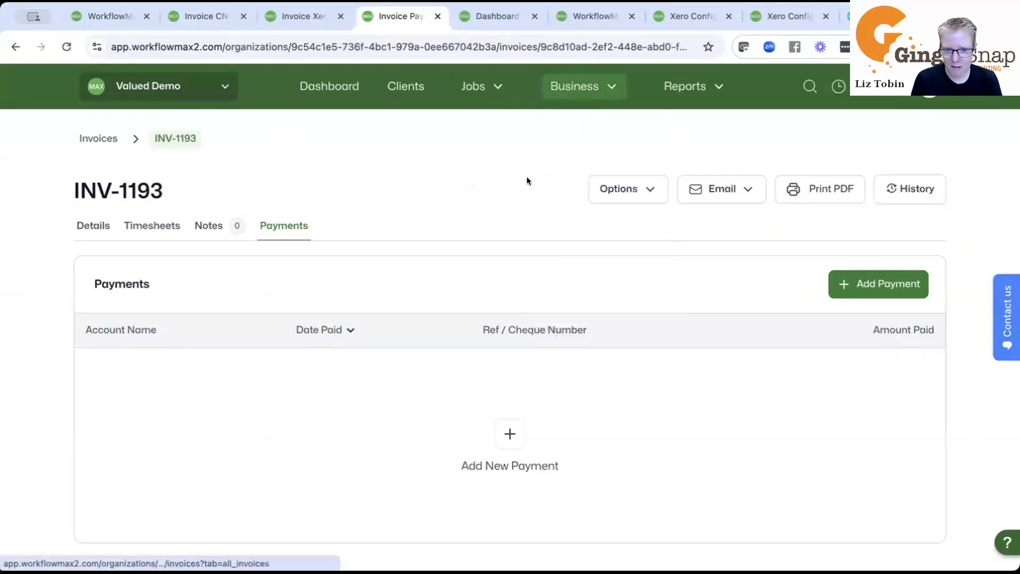